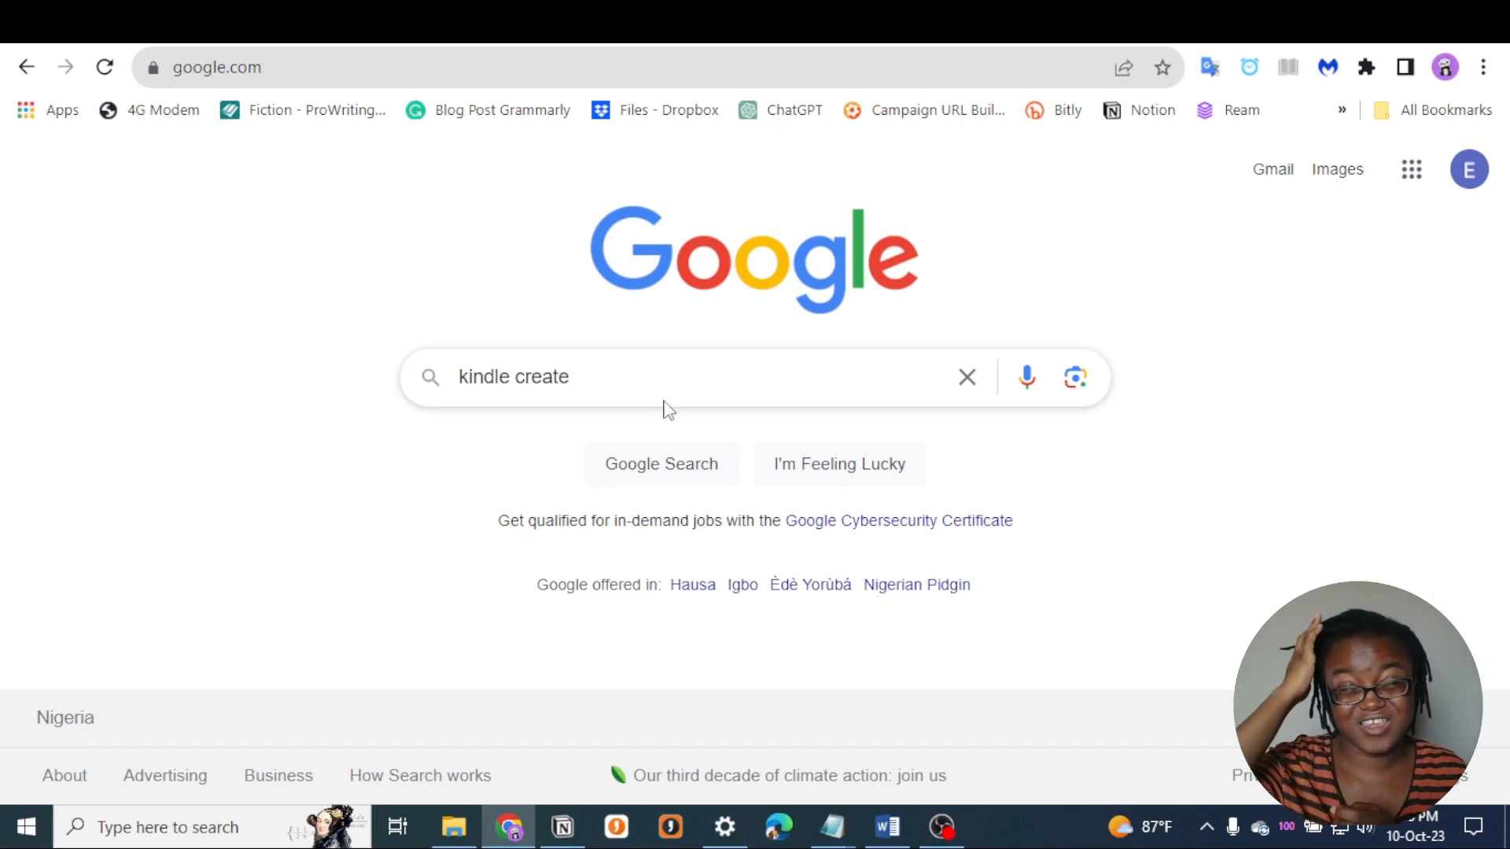
- Search Google for "kindle create" and open Amazon's Kindle Create page from the results
left_click(566, 380)
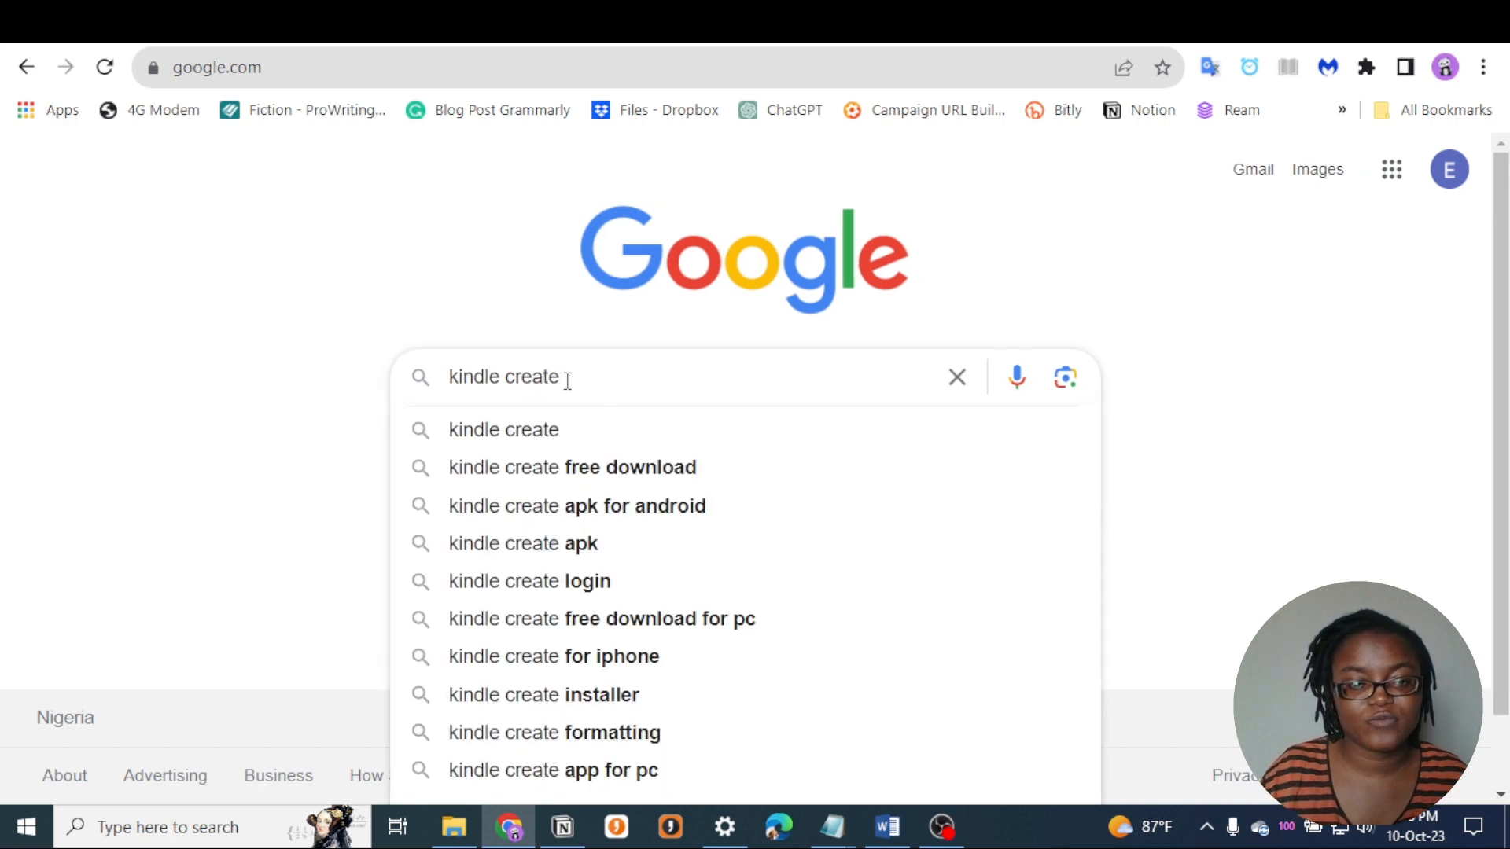
left_click_drag(563, 381, 418, 375)
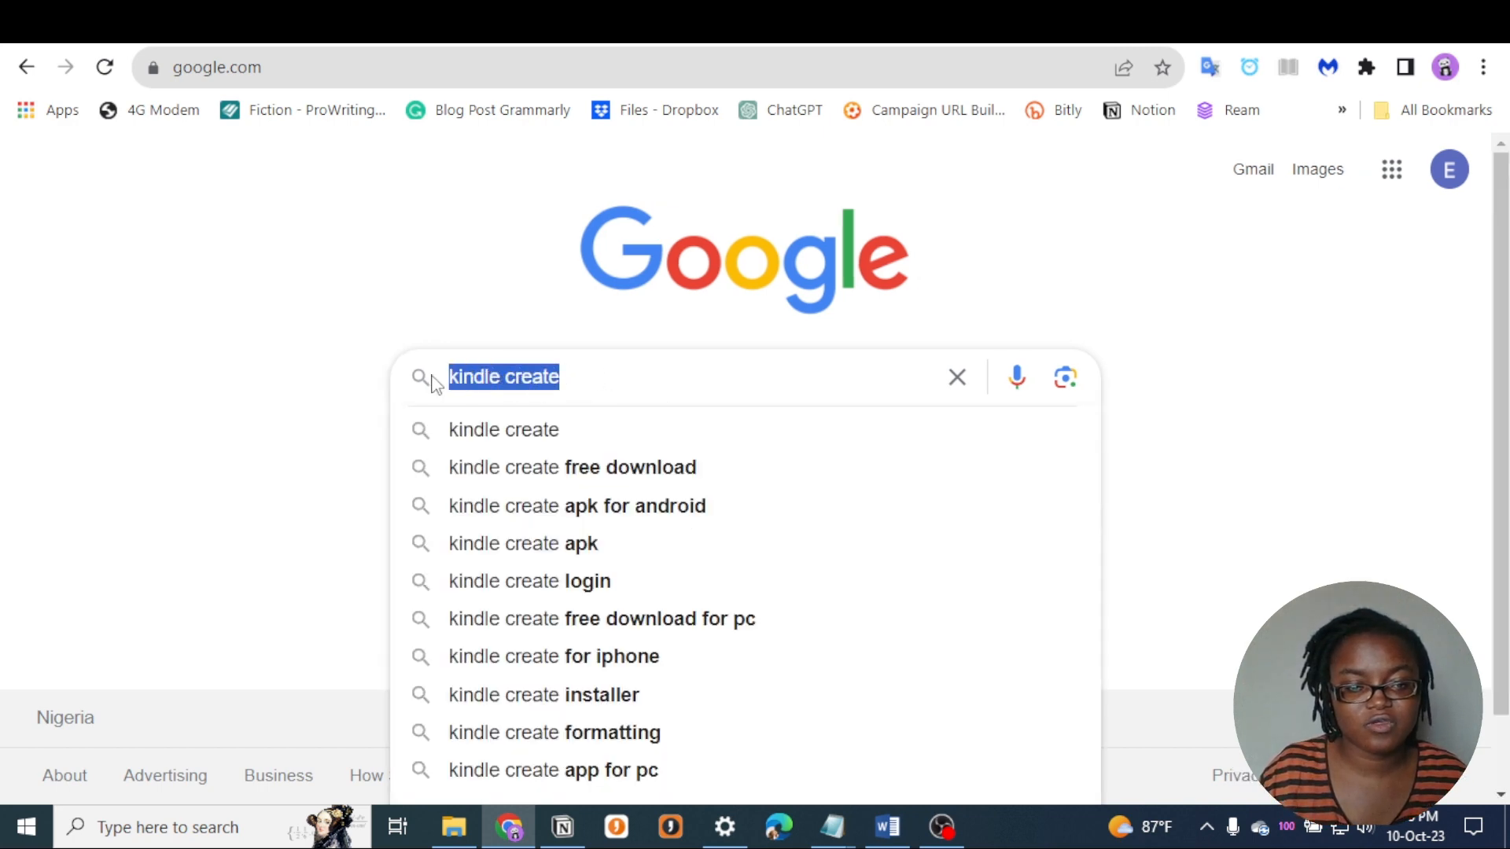
left_click(611, 373)
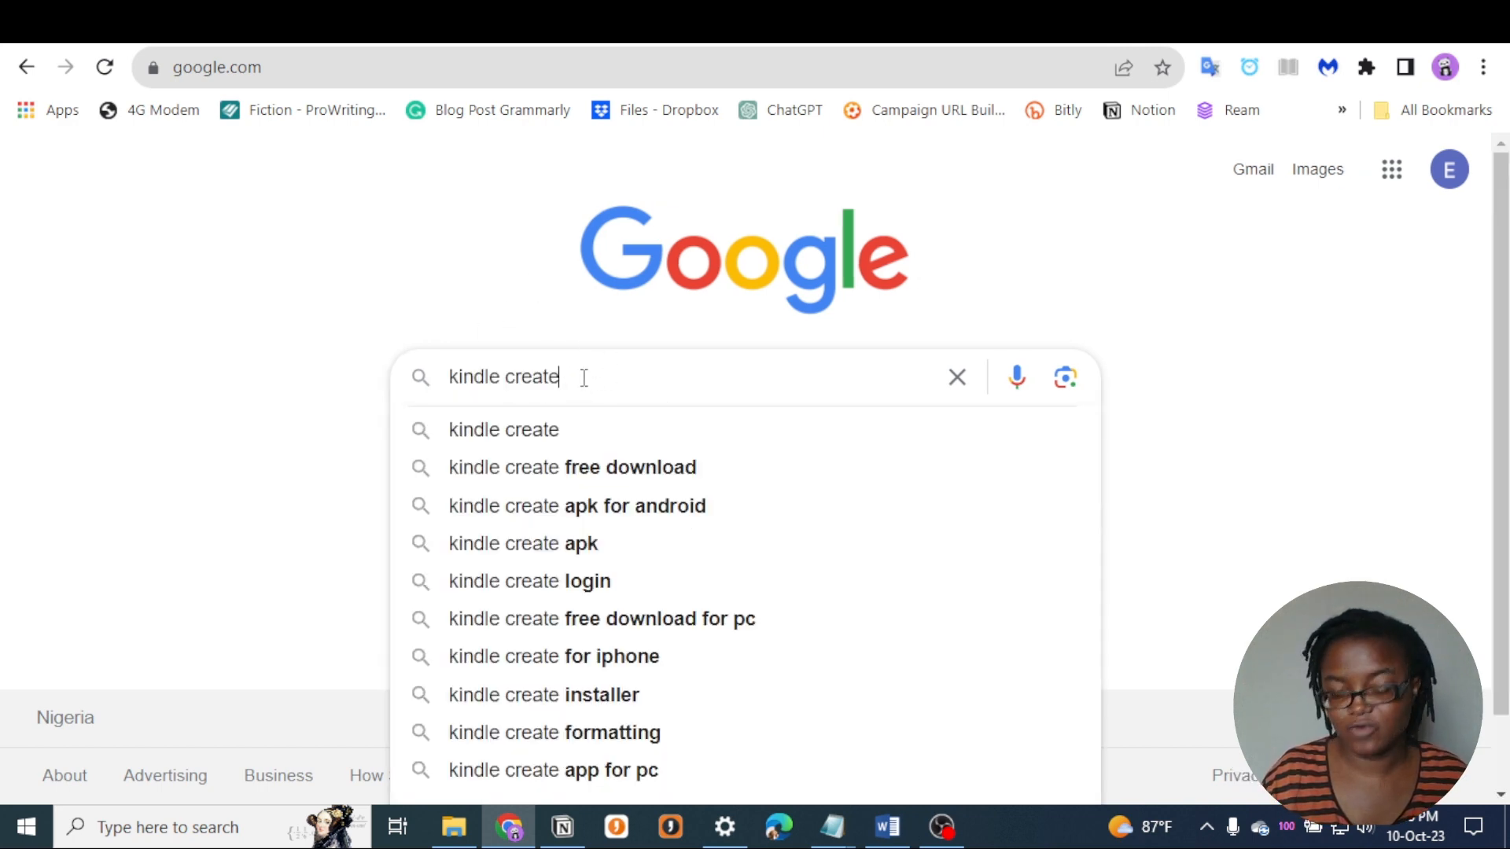
key("Return")
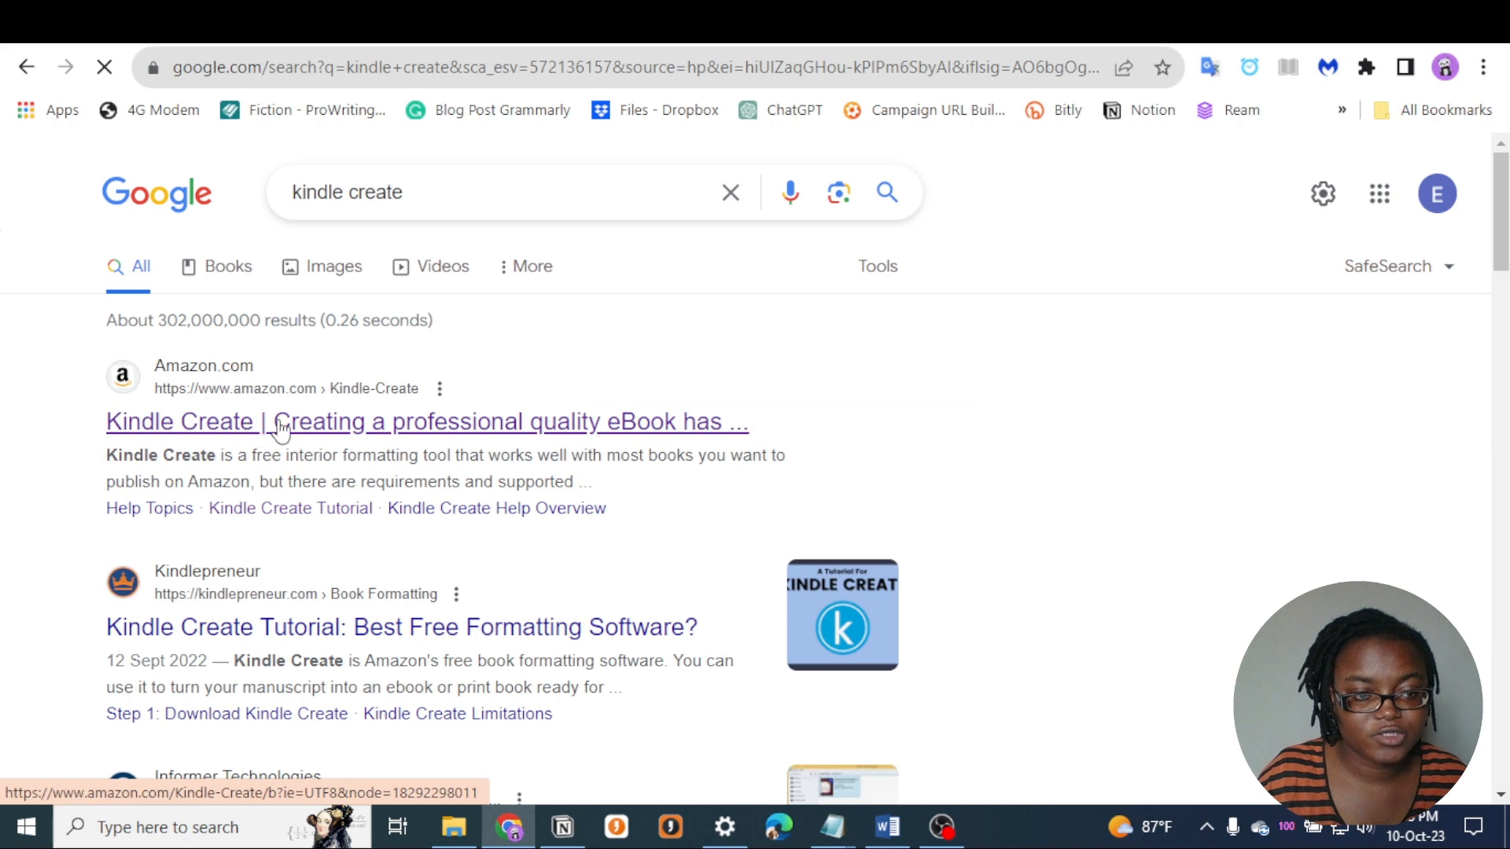
left_click(482, 426)
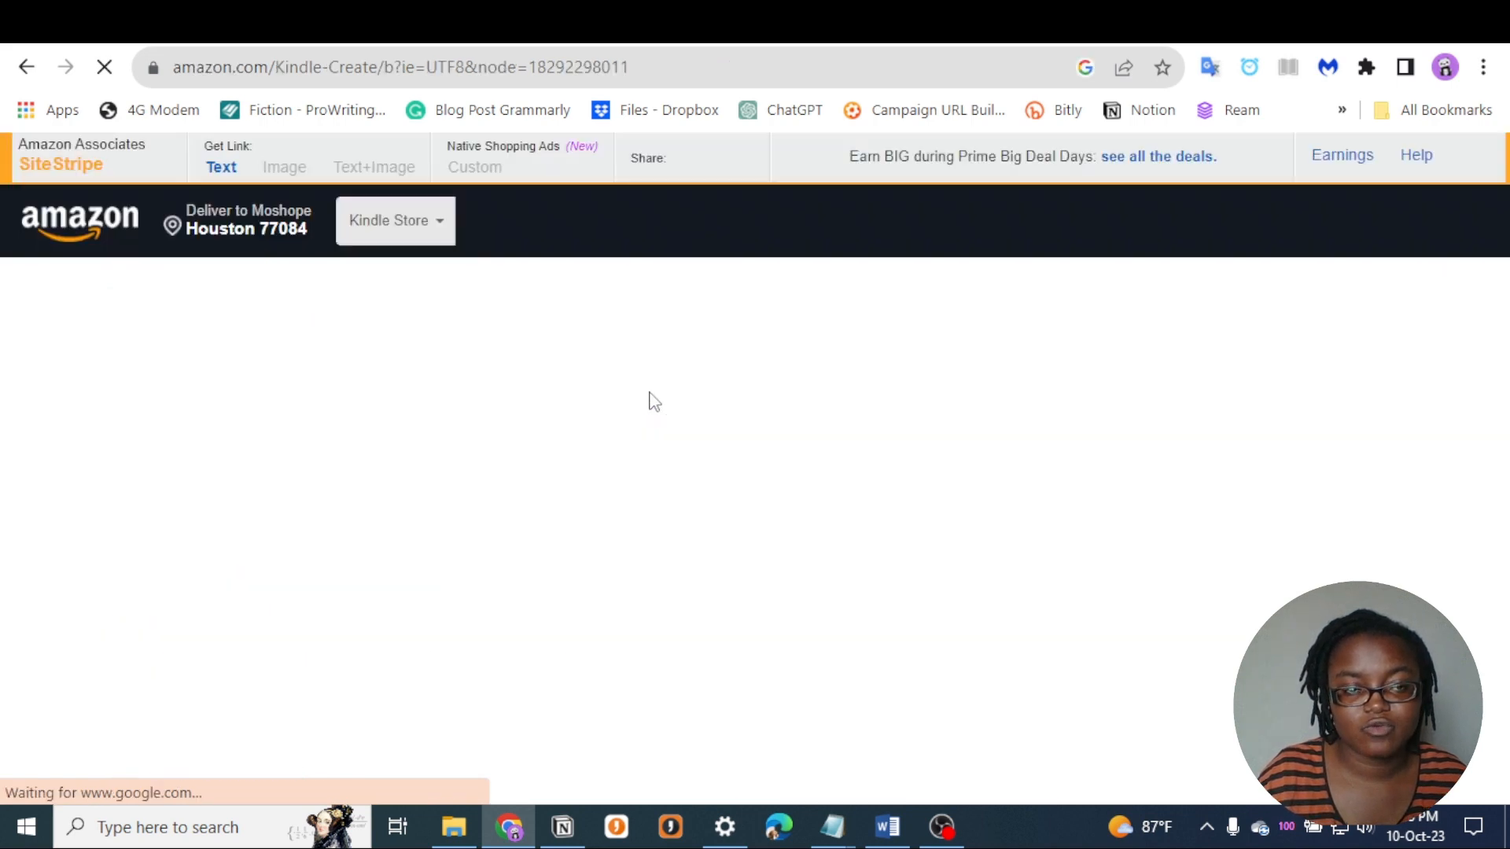
- Download the PC version of Kindle Create and launch KindleCreateInstaller from the Downloads folder
scroll(719, 437, "down", 2)
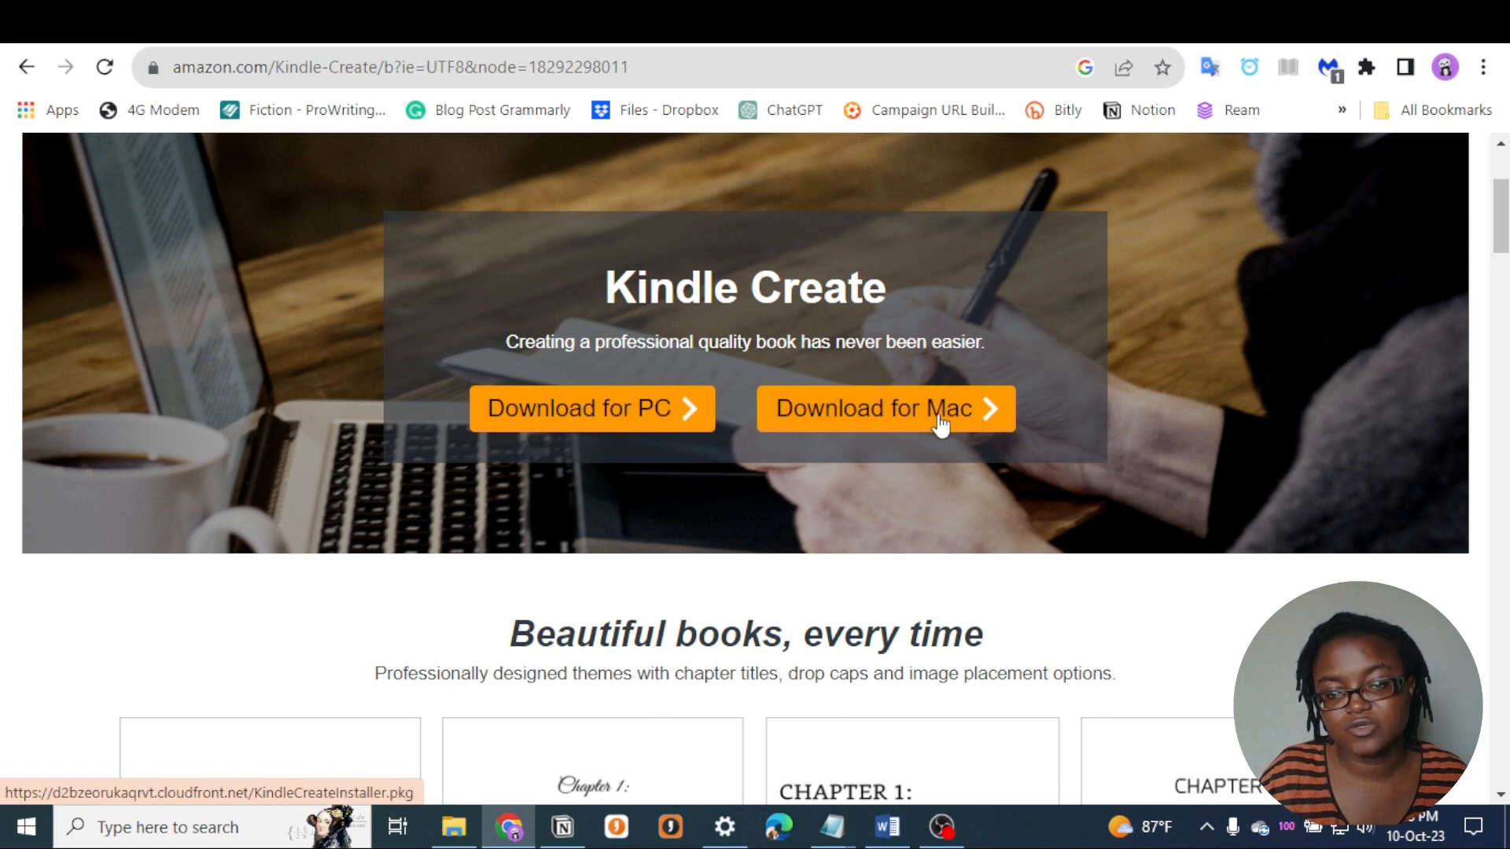
scroll(1252, 497, "down", 20)
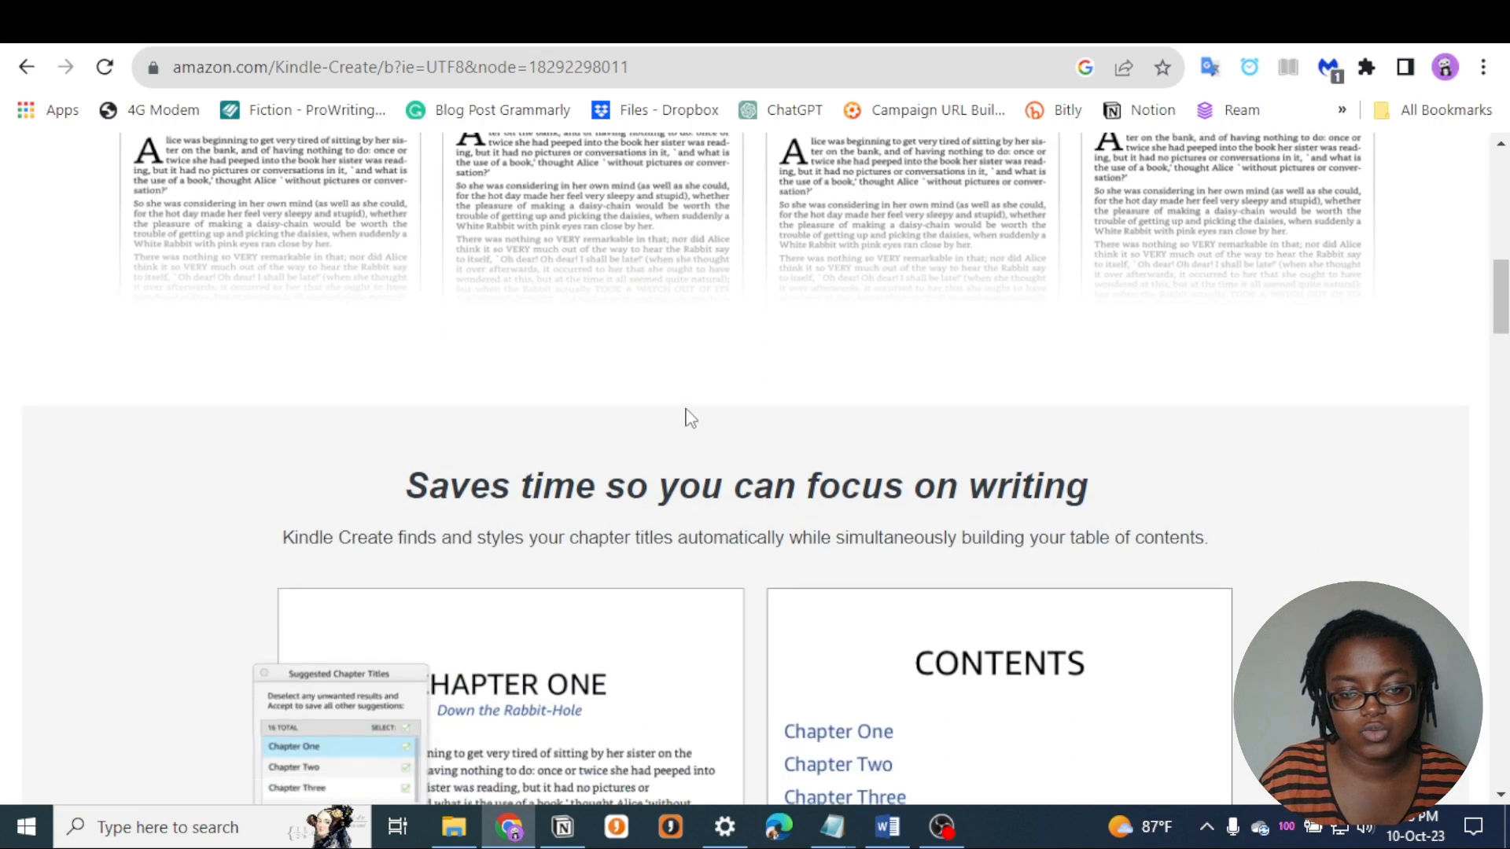
scroll(706, 459, "down", 15)
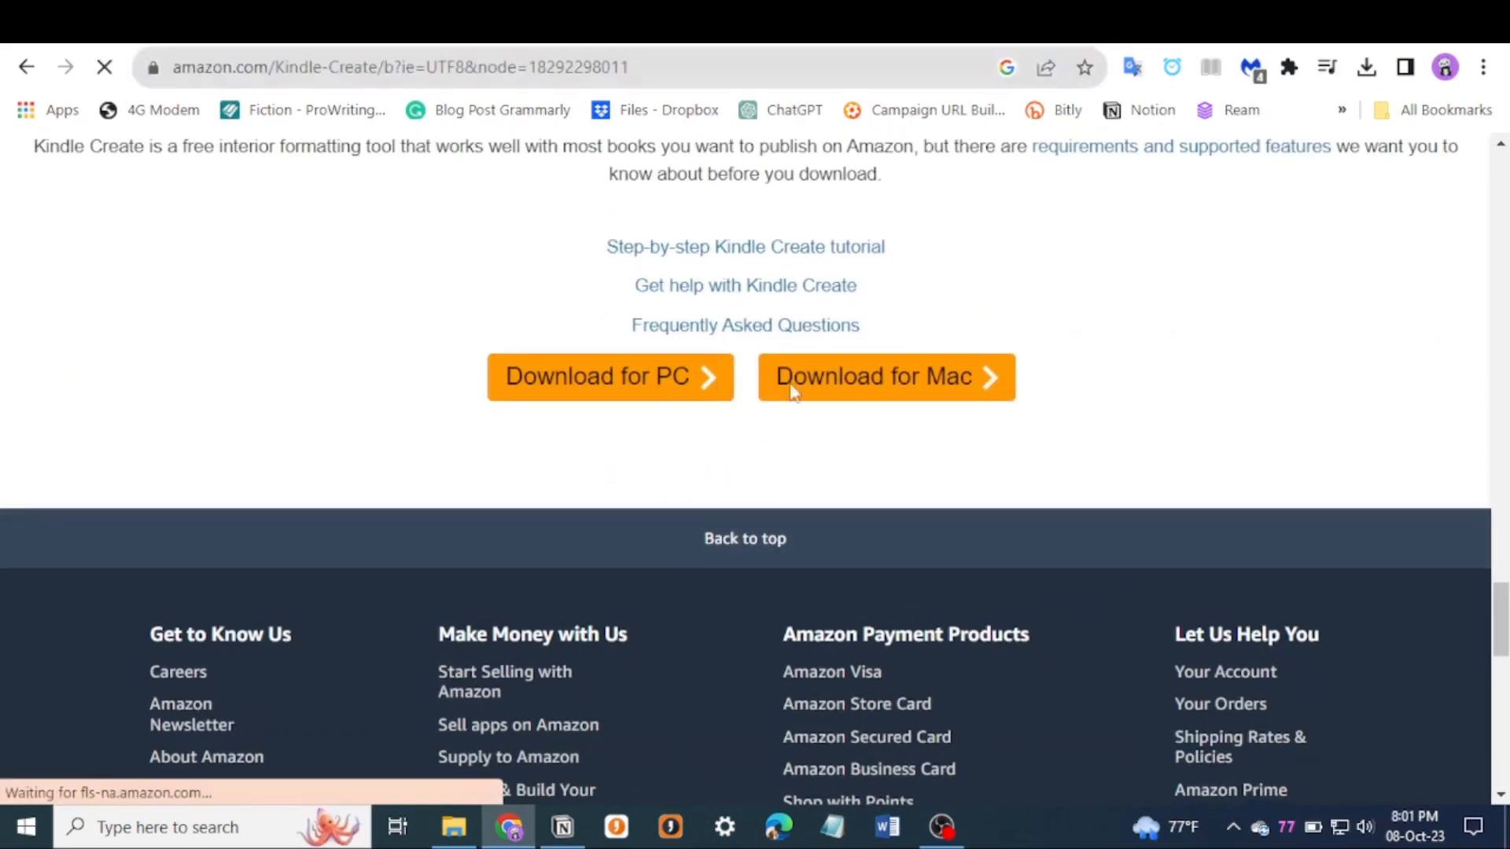
left_click(1367, 68)
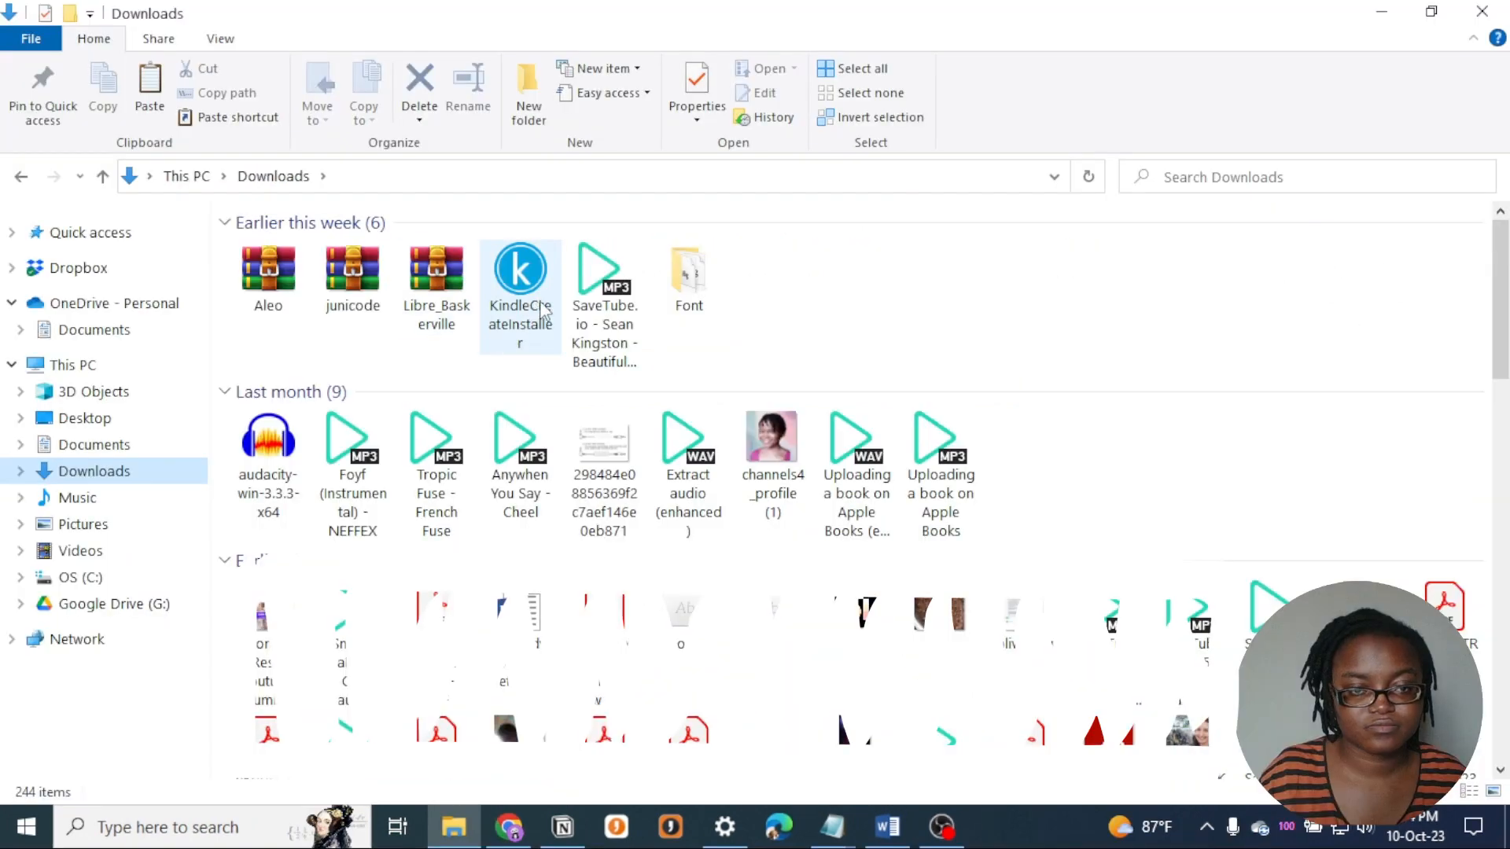
double_click(539, 308)
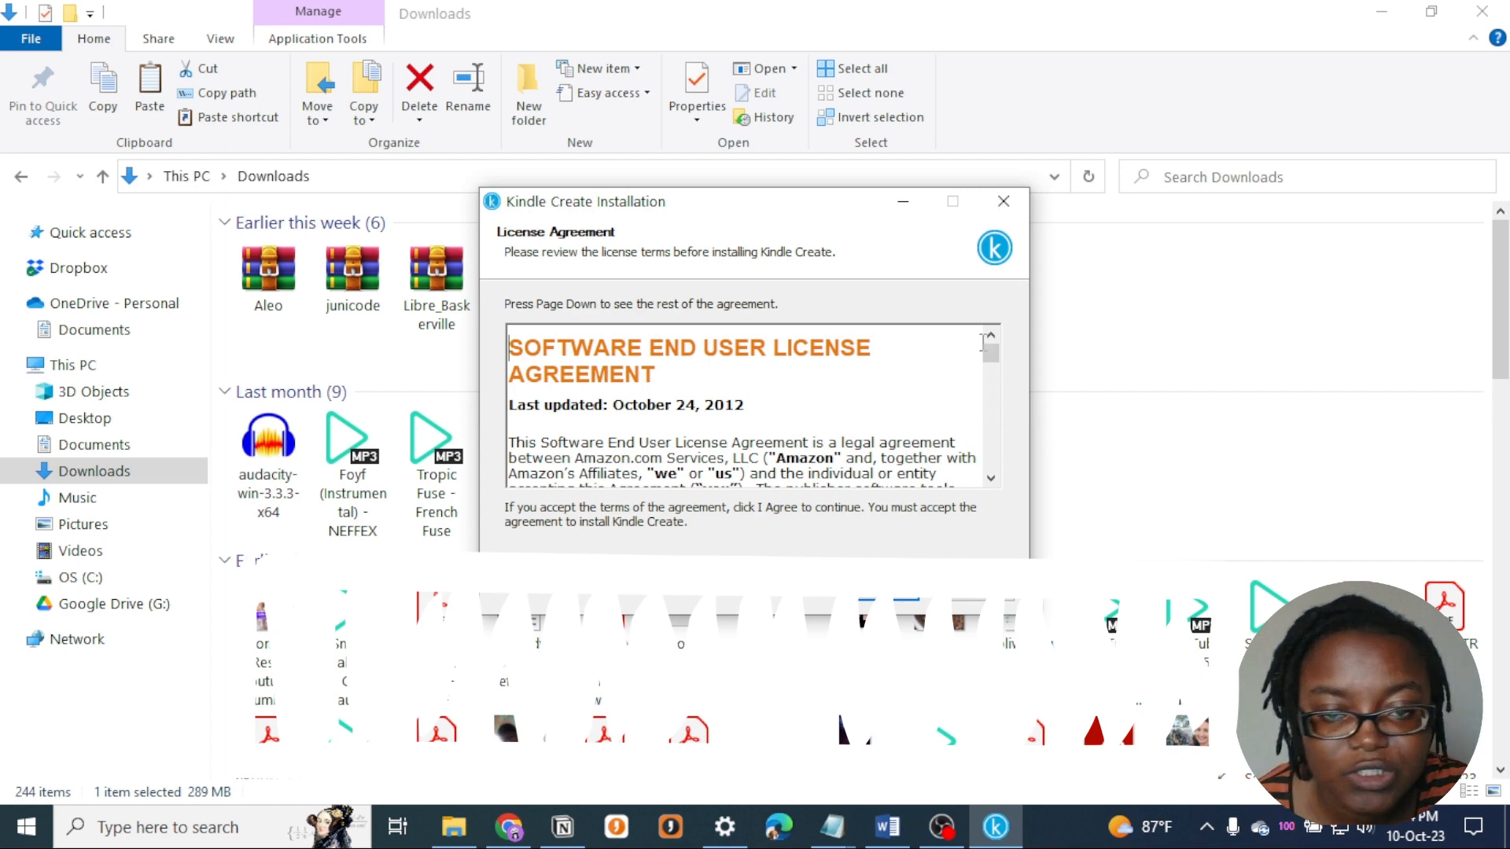
- Accept the license agreement, install Kindle Create in the default destination folder, and finish setup with Run Kindle Create enabled
left_click(904, 837)
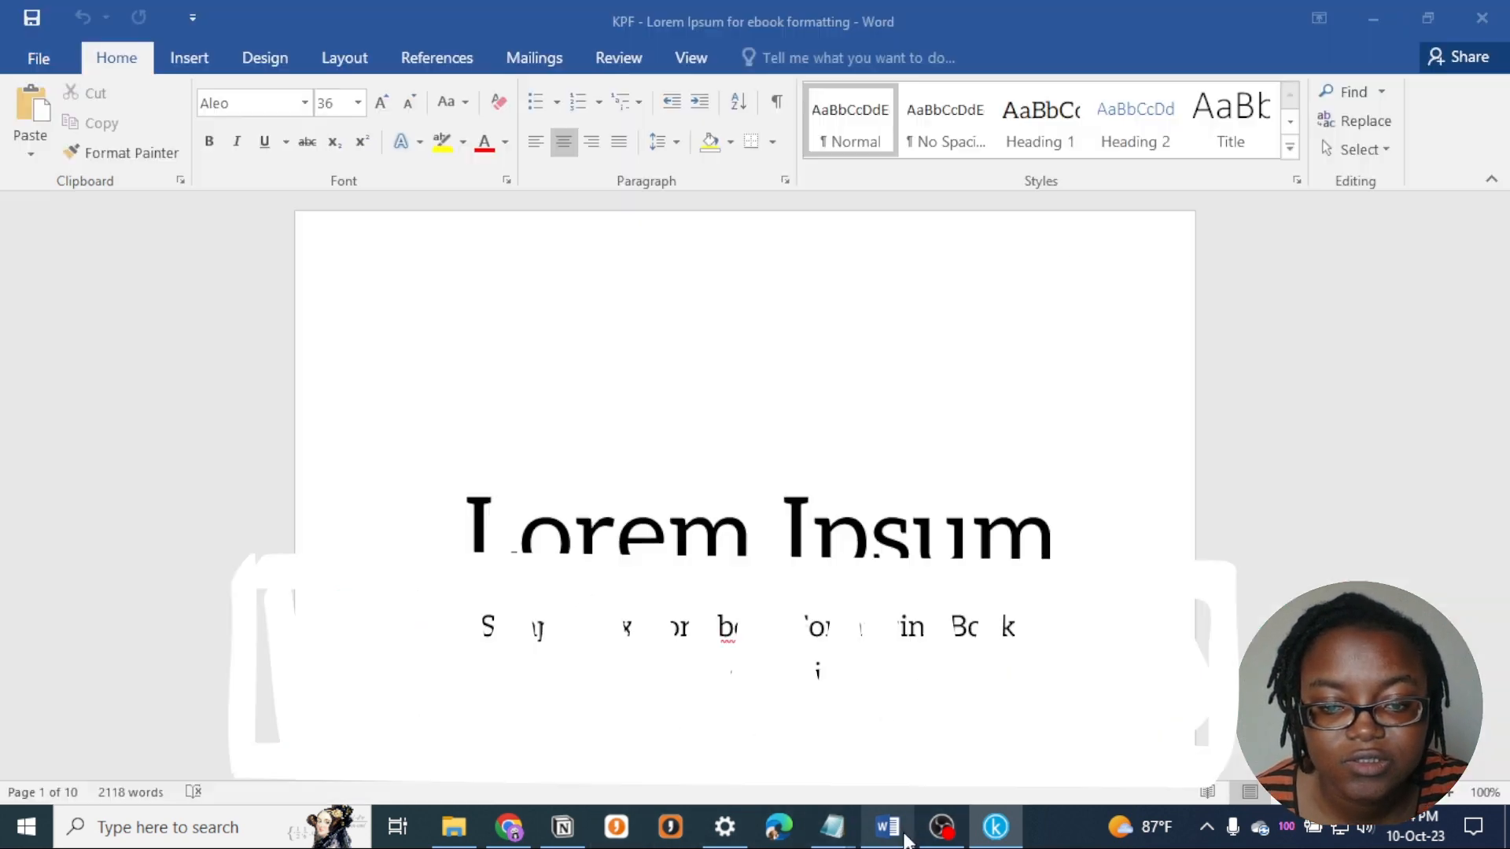
left_click(1000, 834)
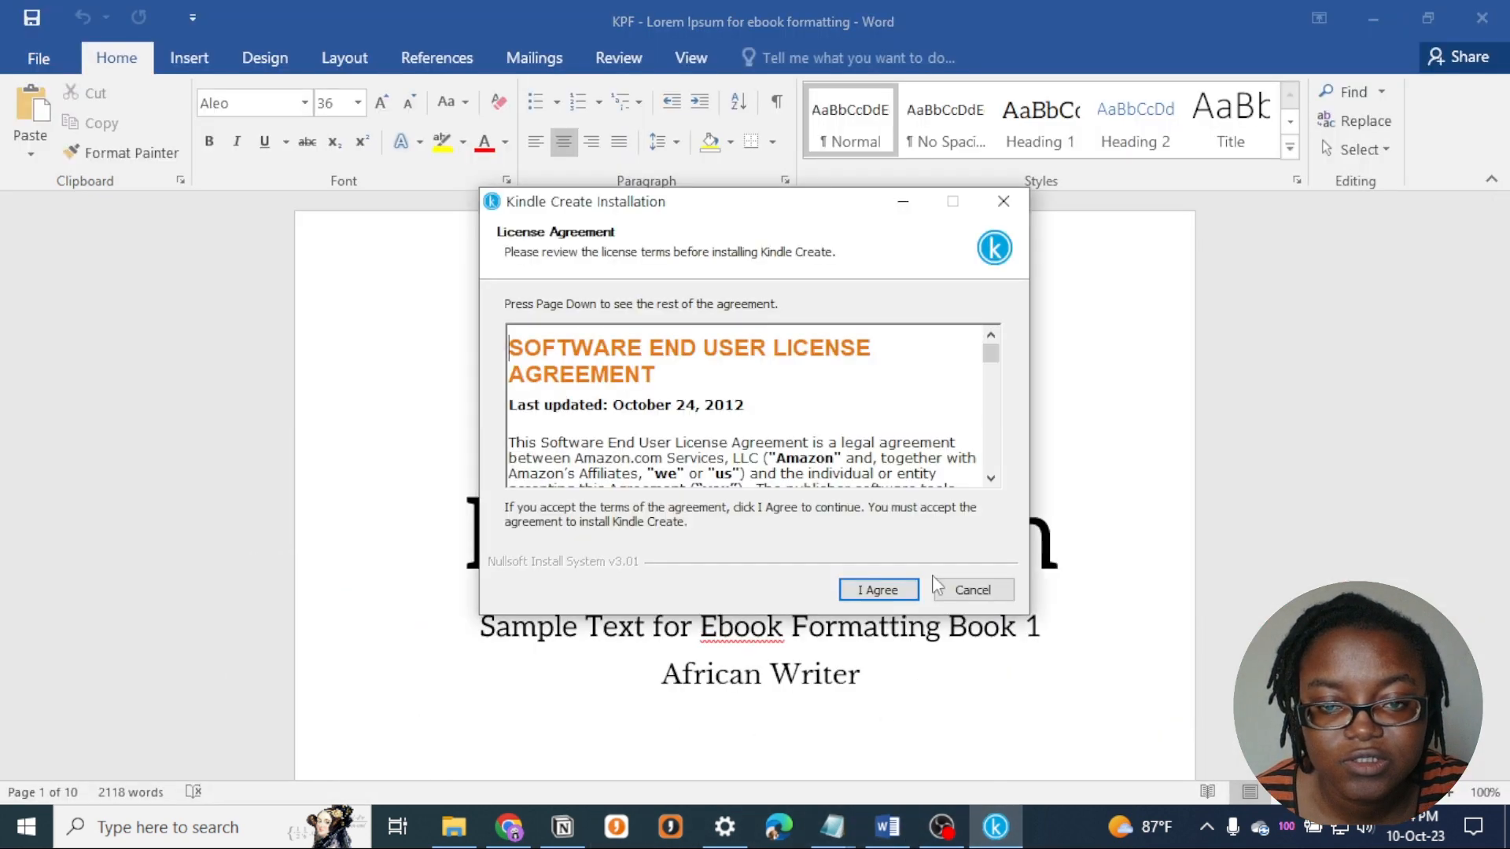
left_click(879, 589)
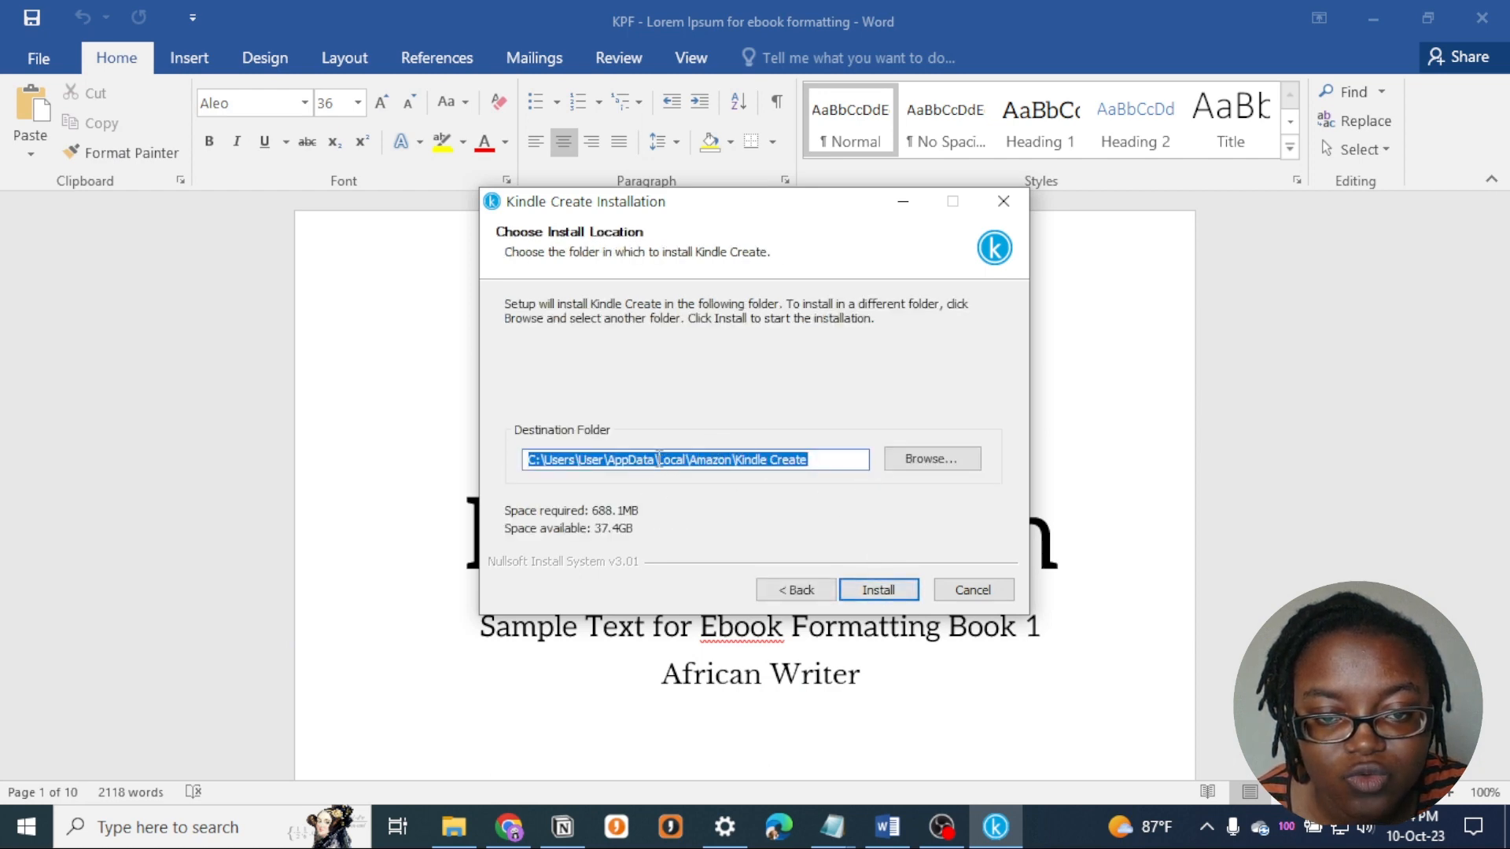
left_click(873, 597)
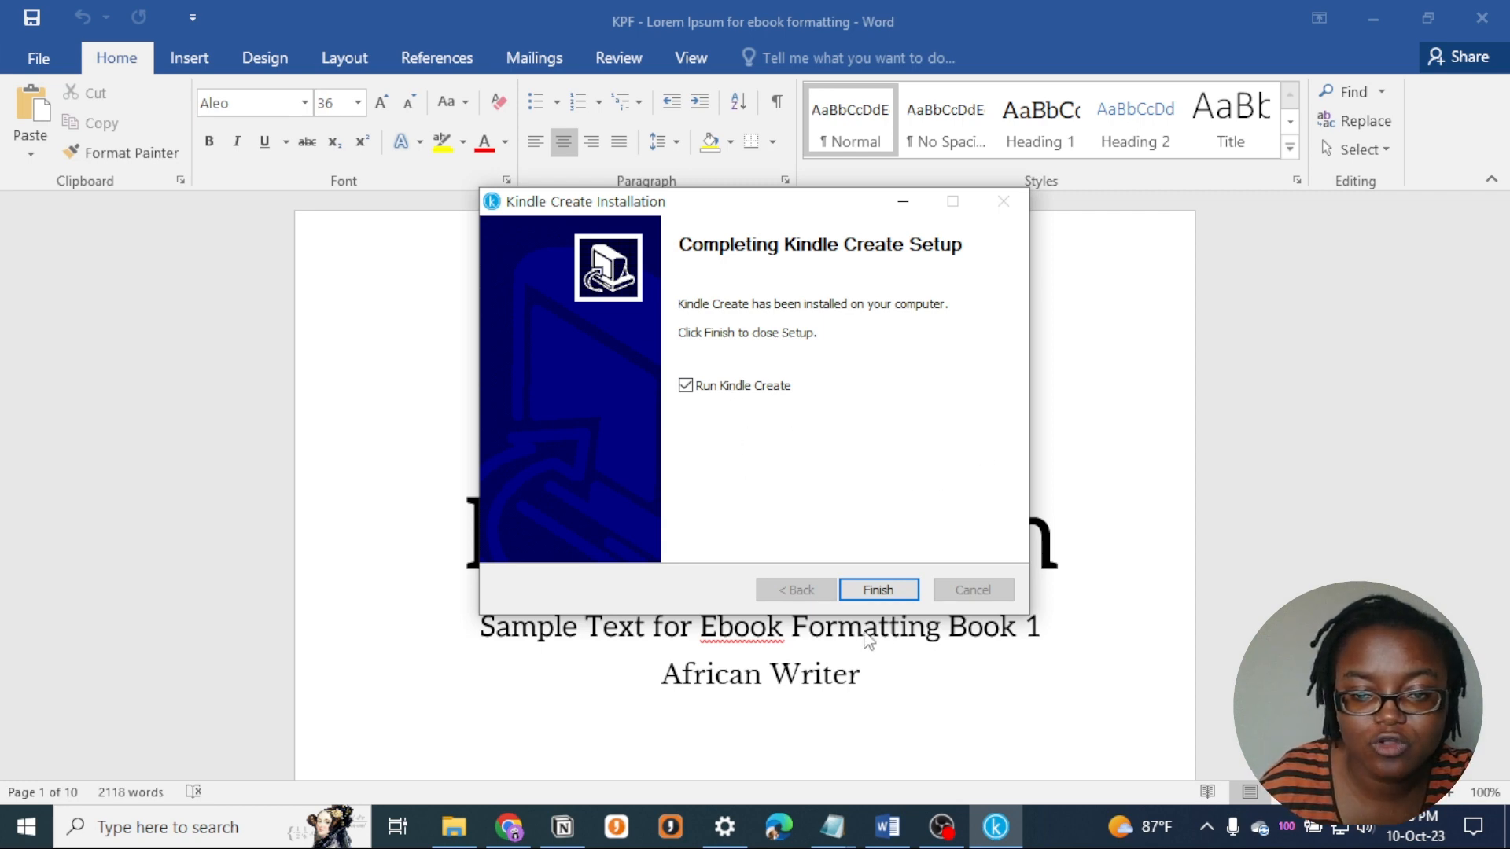
left_click(897, 591)
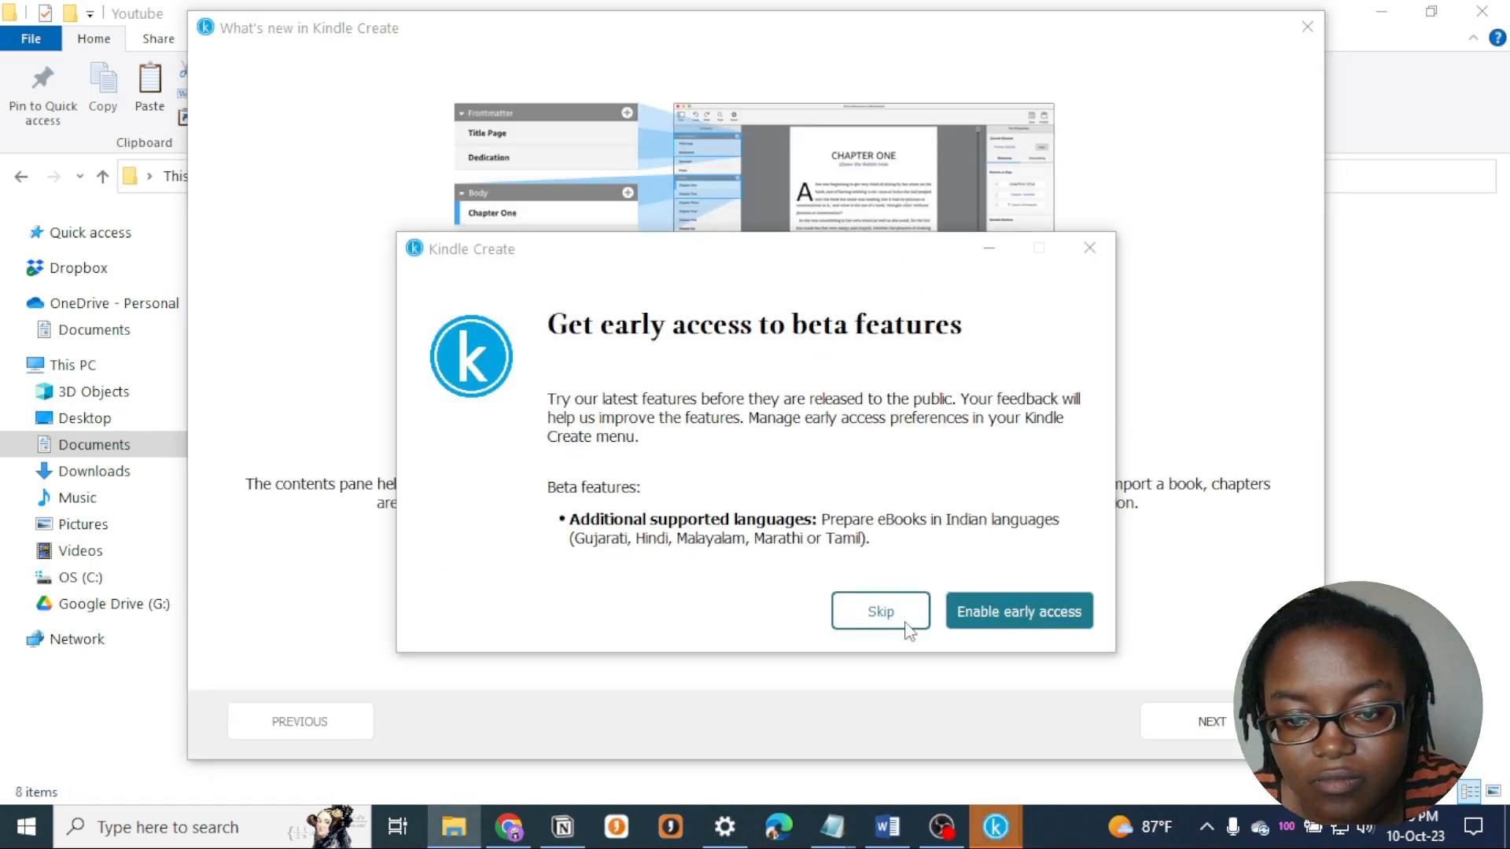
- Page through the What's new in Kindle Create introduction, close it, and skip early access to beta features
mouse_move(995, 826)
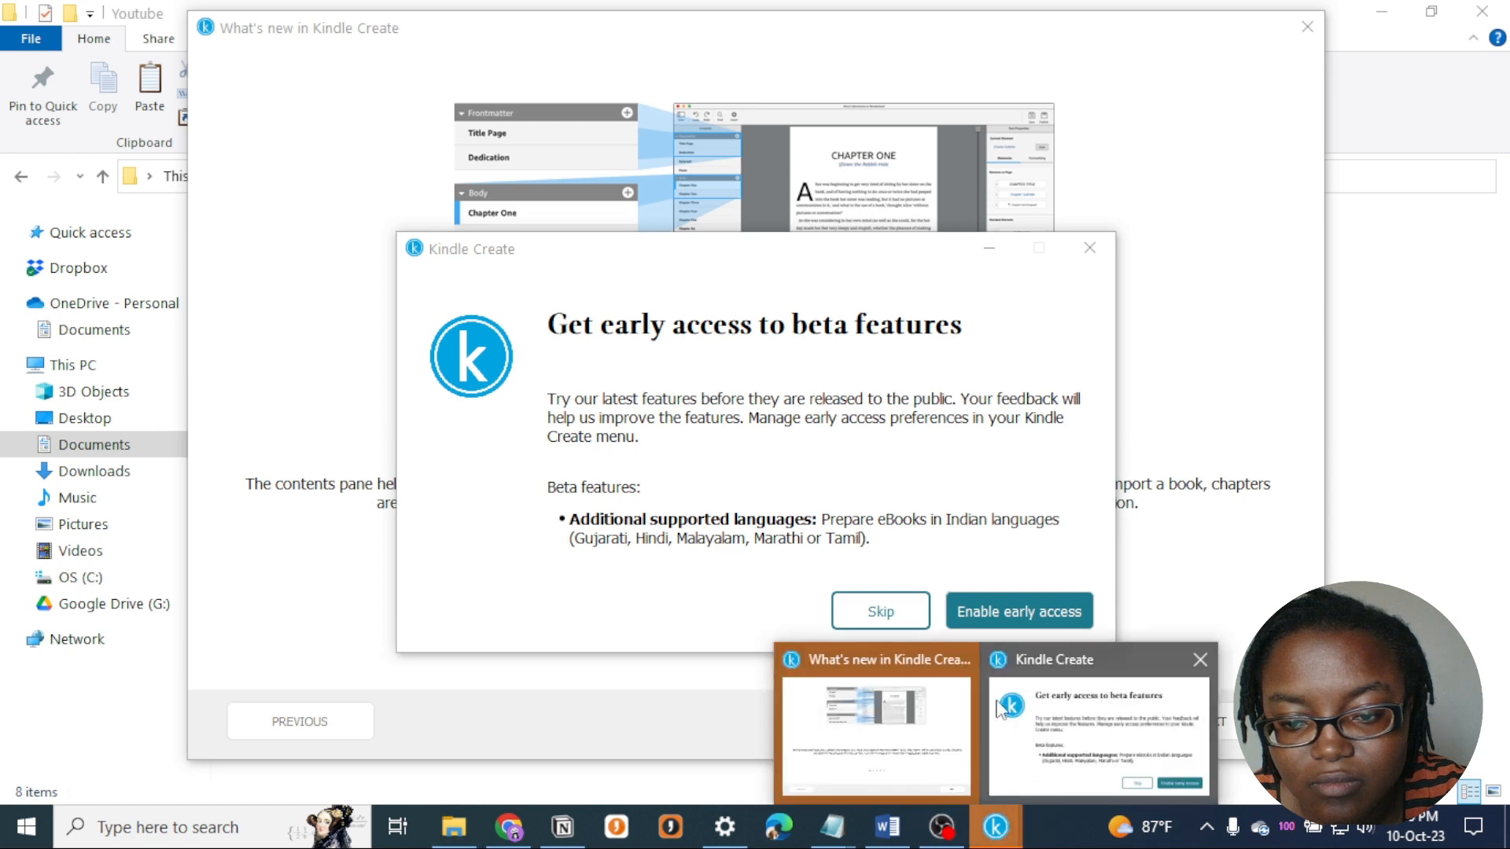
mouse_move(944, 718)
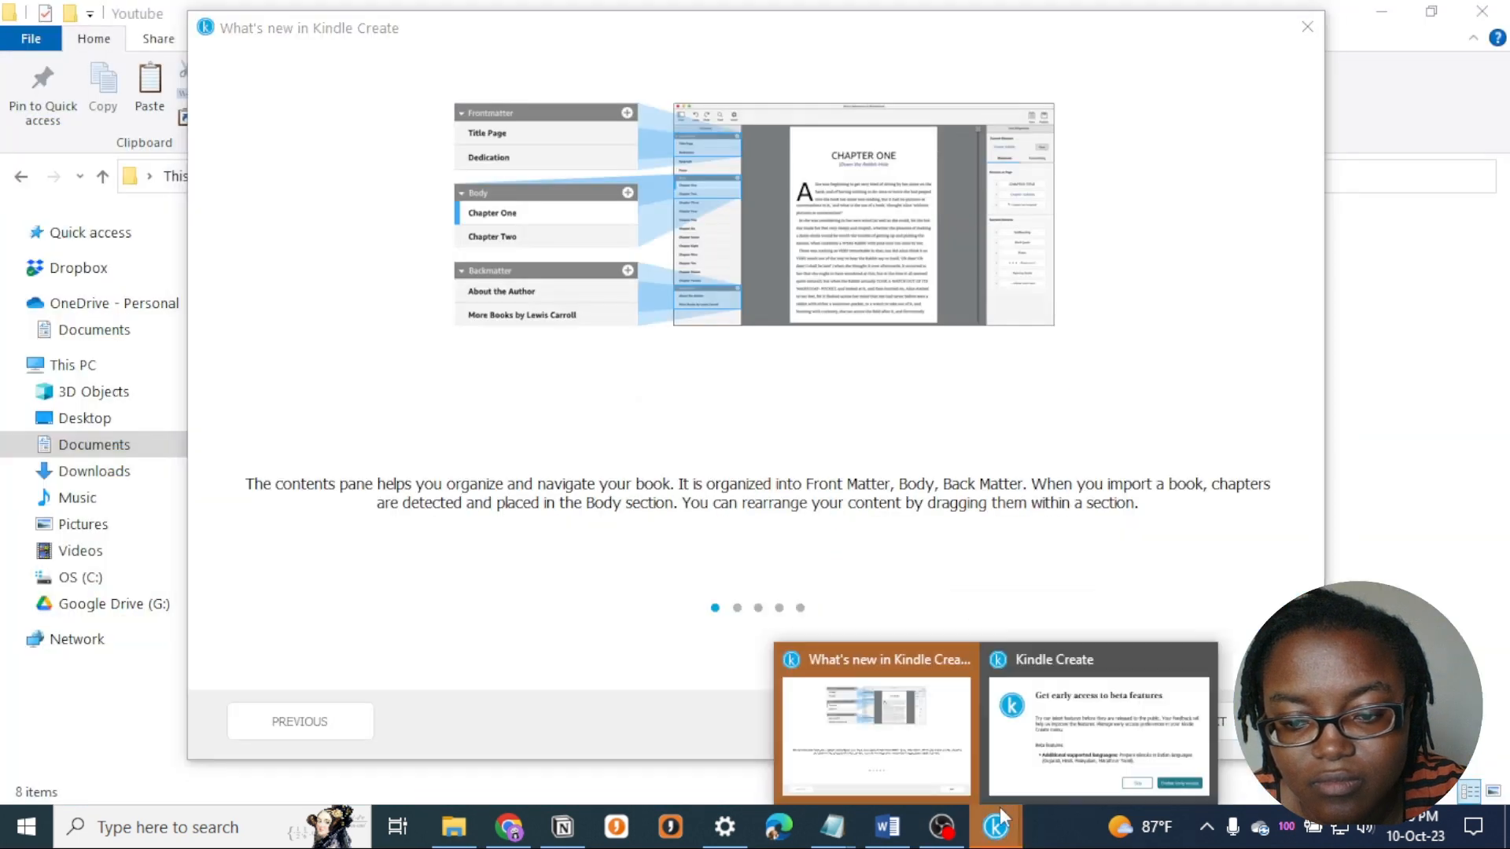
left_click(1048, 744)
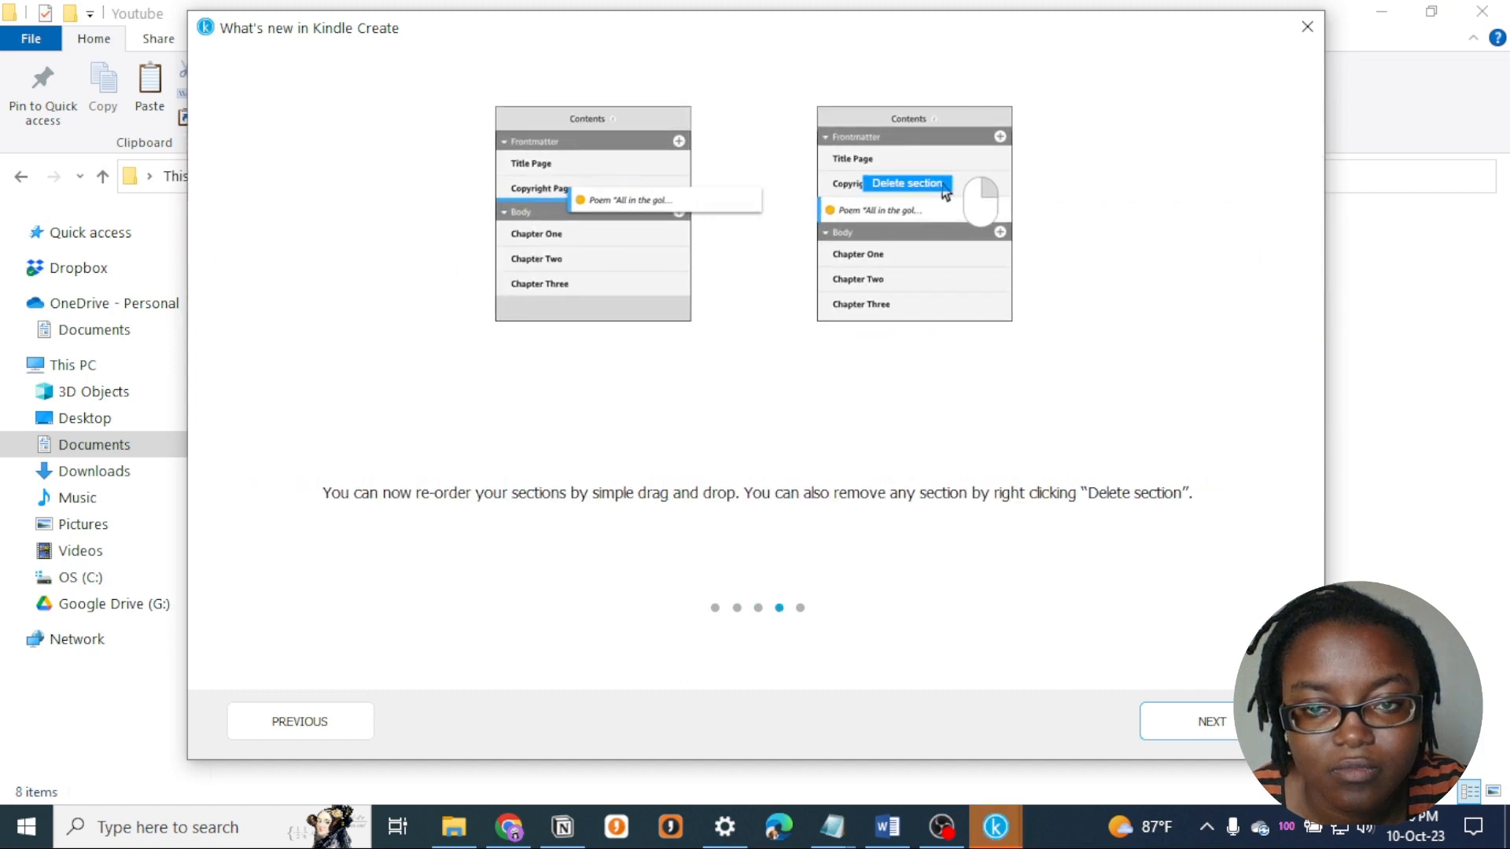
left_click(778, 607)
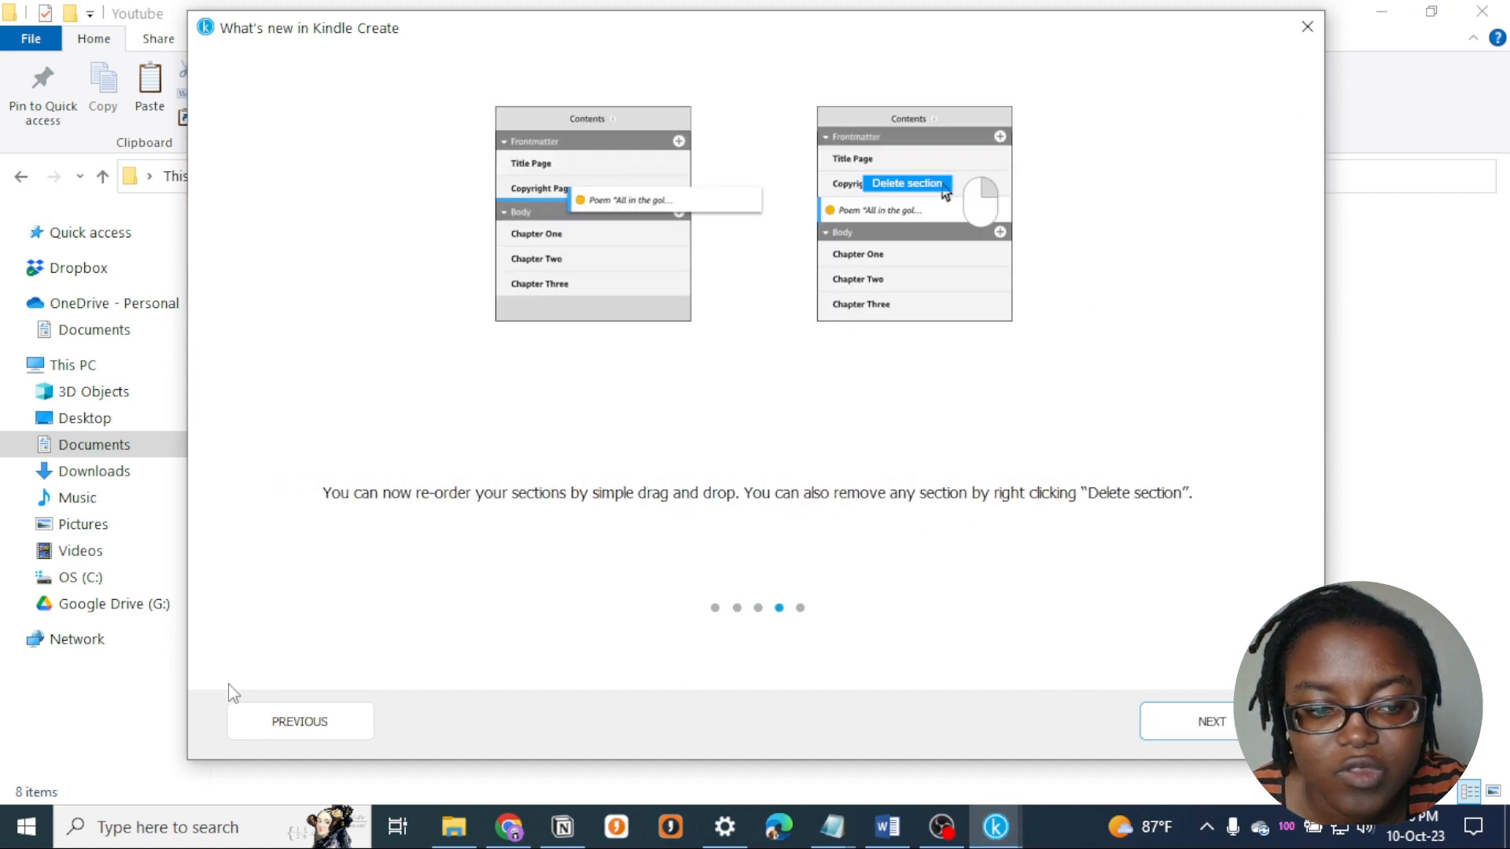
left_click(291, 712)
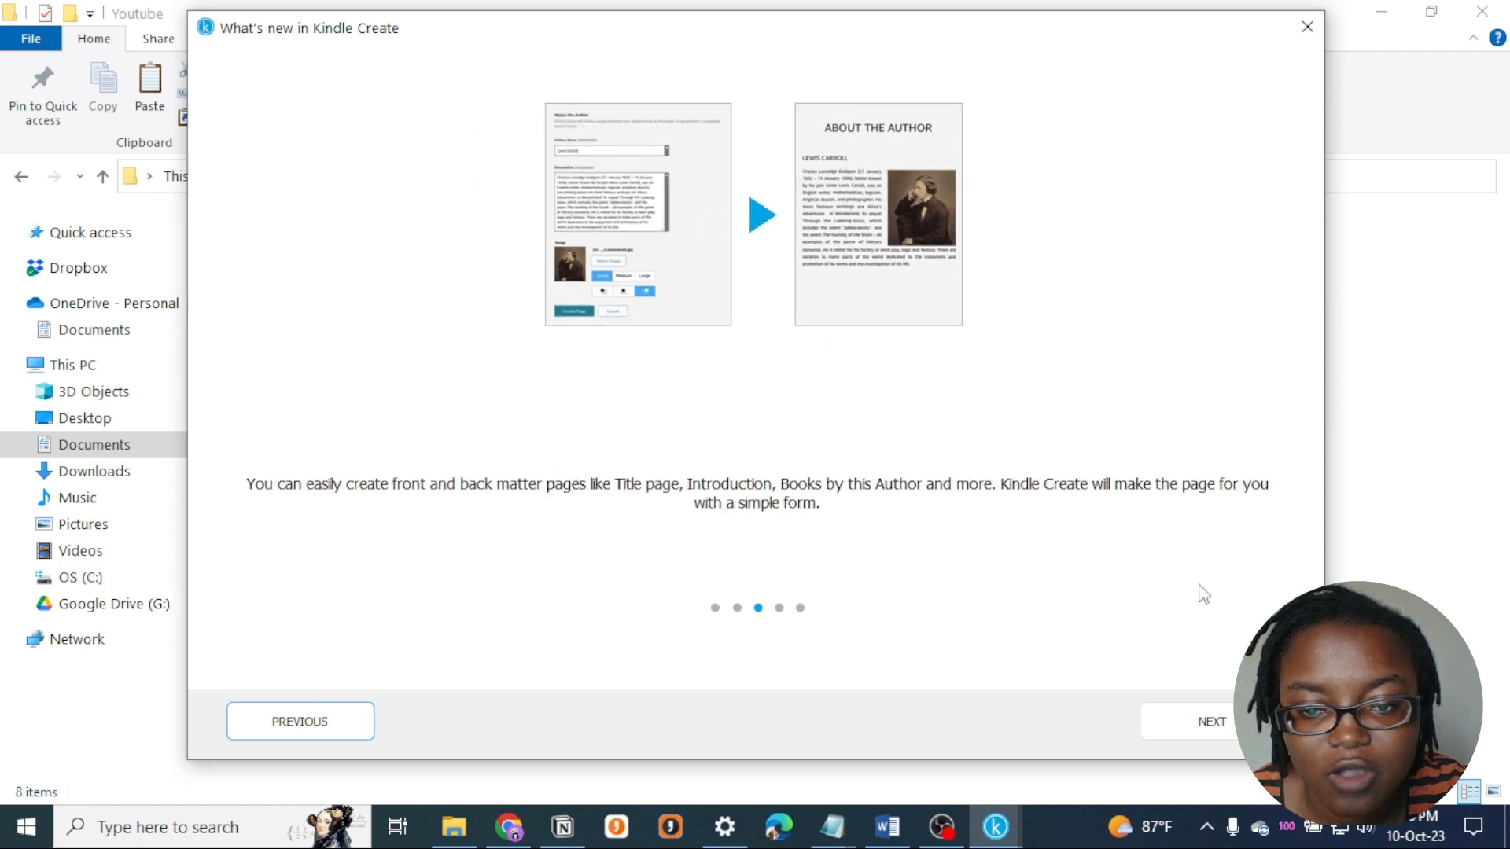
left_click(1216, 728)
left_click(1218, 734)
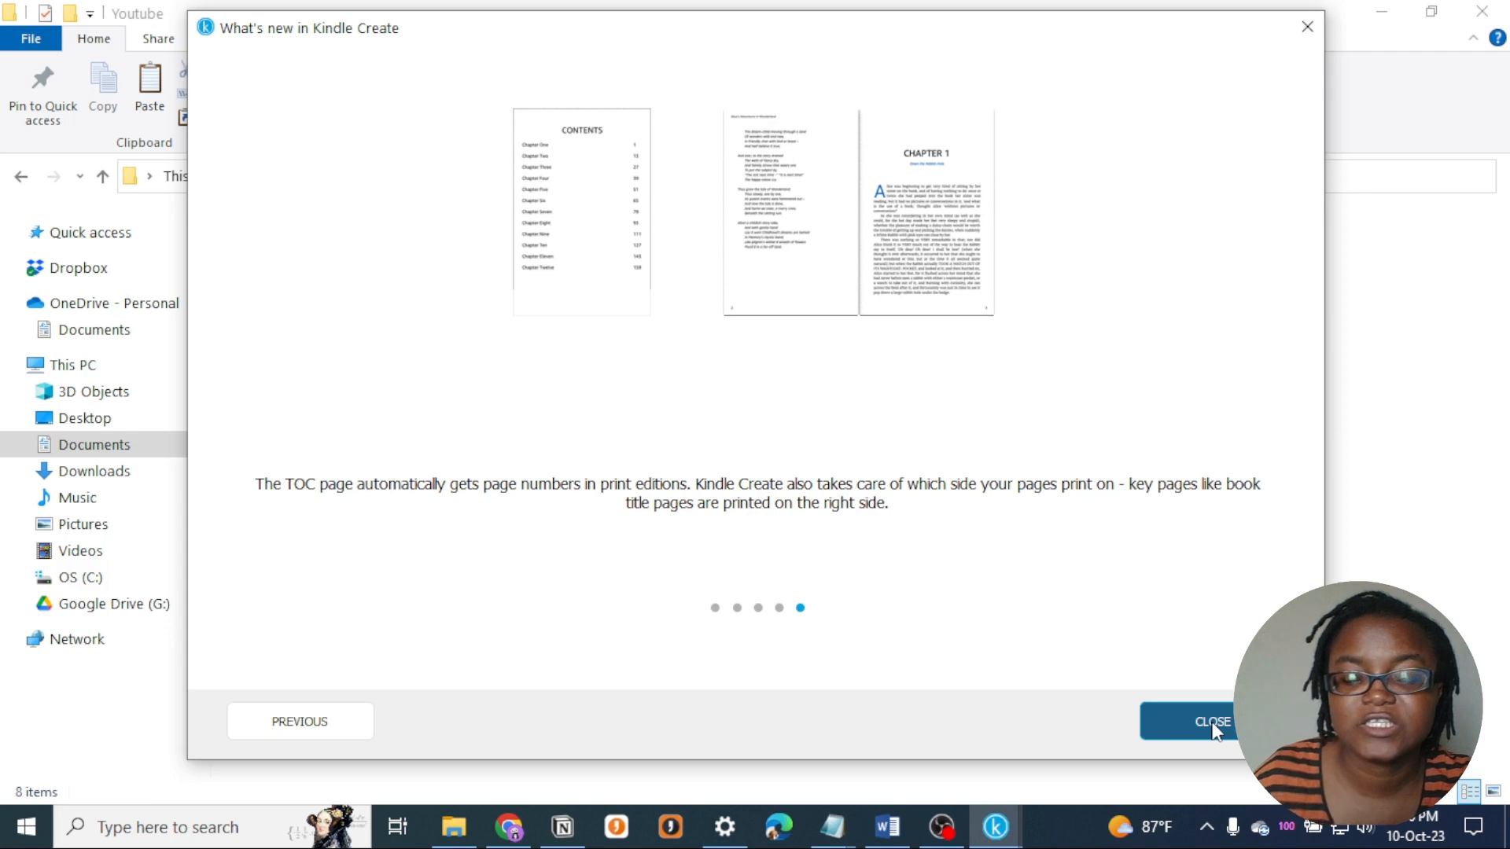
left_click(1216, 725)
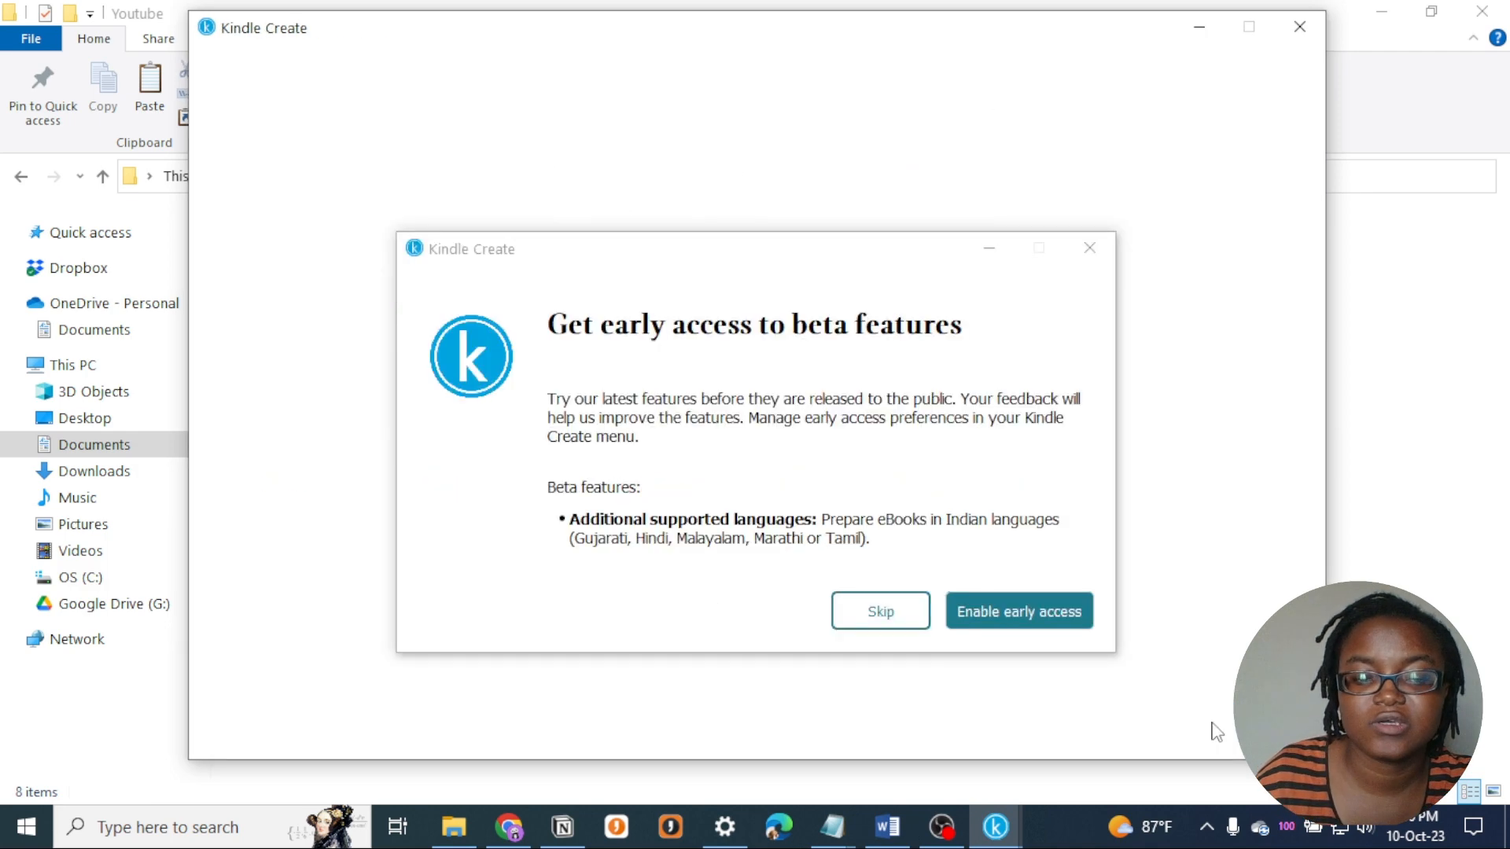
left_click(862, 619)
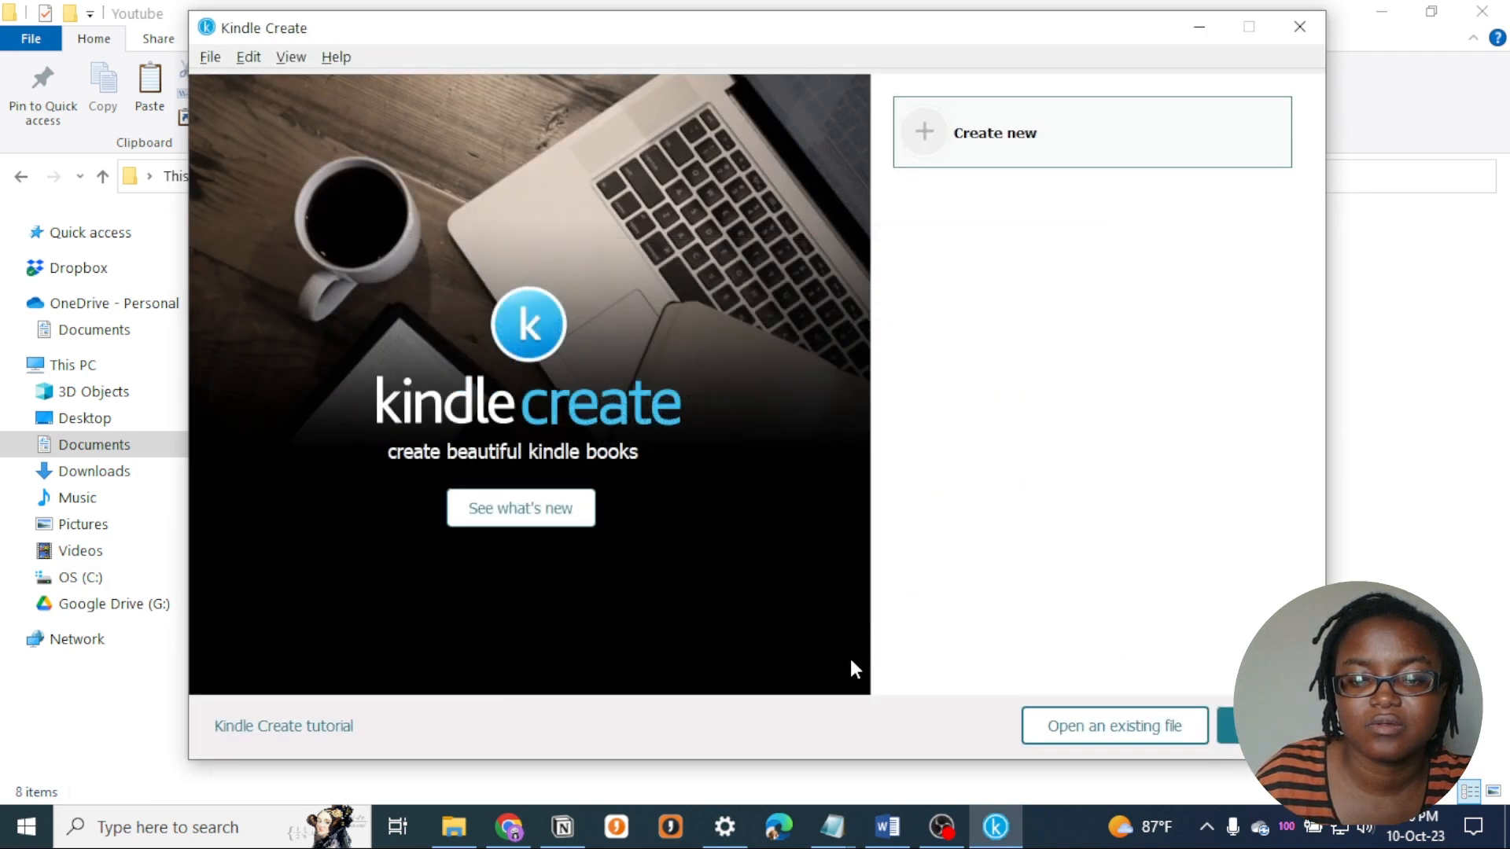
- Switch to the Lorem Ipsum manuscript in Word and delete the front matter from the title page through the table of contents
left_click(865, 838)
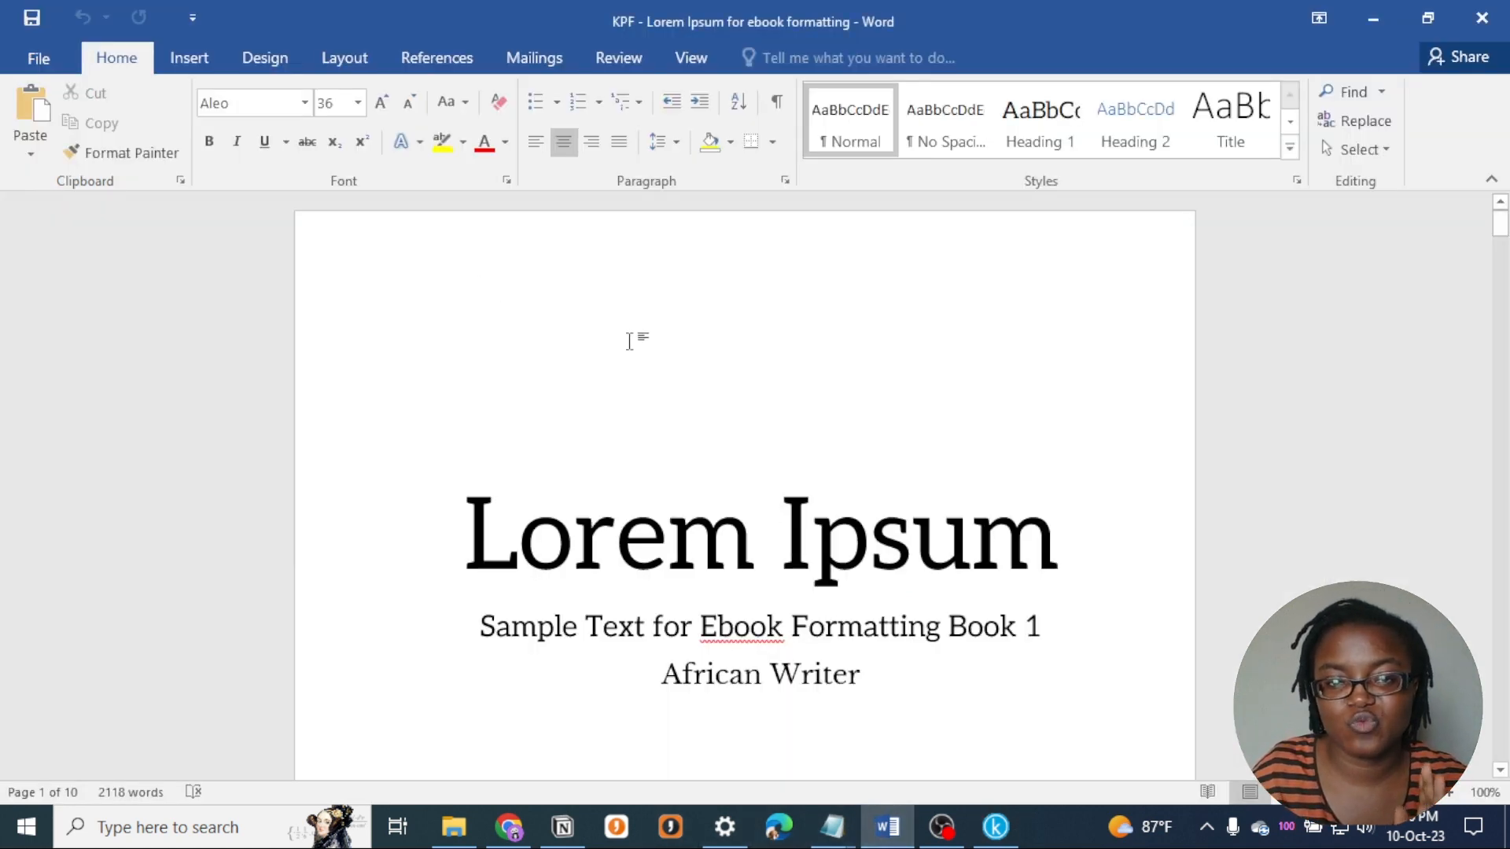
left_click_drag(758, 360, 650, 374)
left_click_drag(651, 589, 683, 605)
left_click_drag(732, 788, 659, 354)
scroll(659, 353, "up", 3)
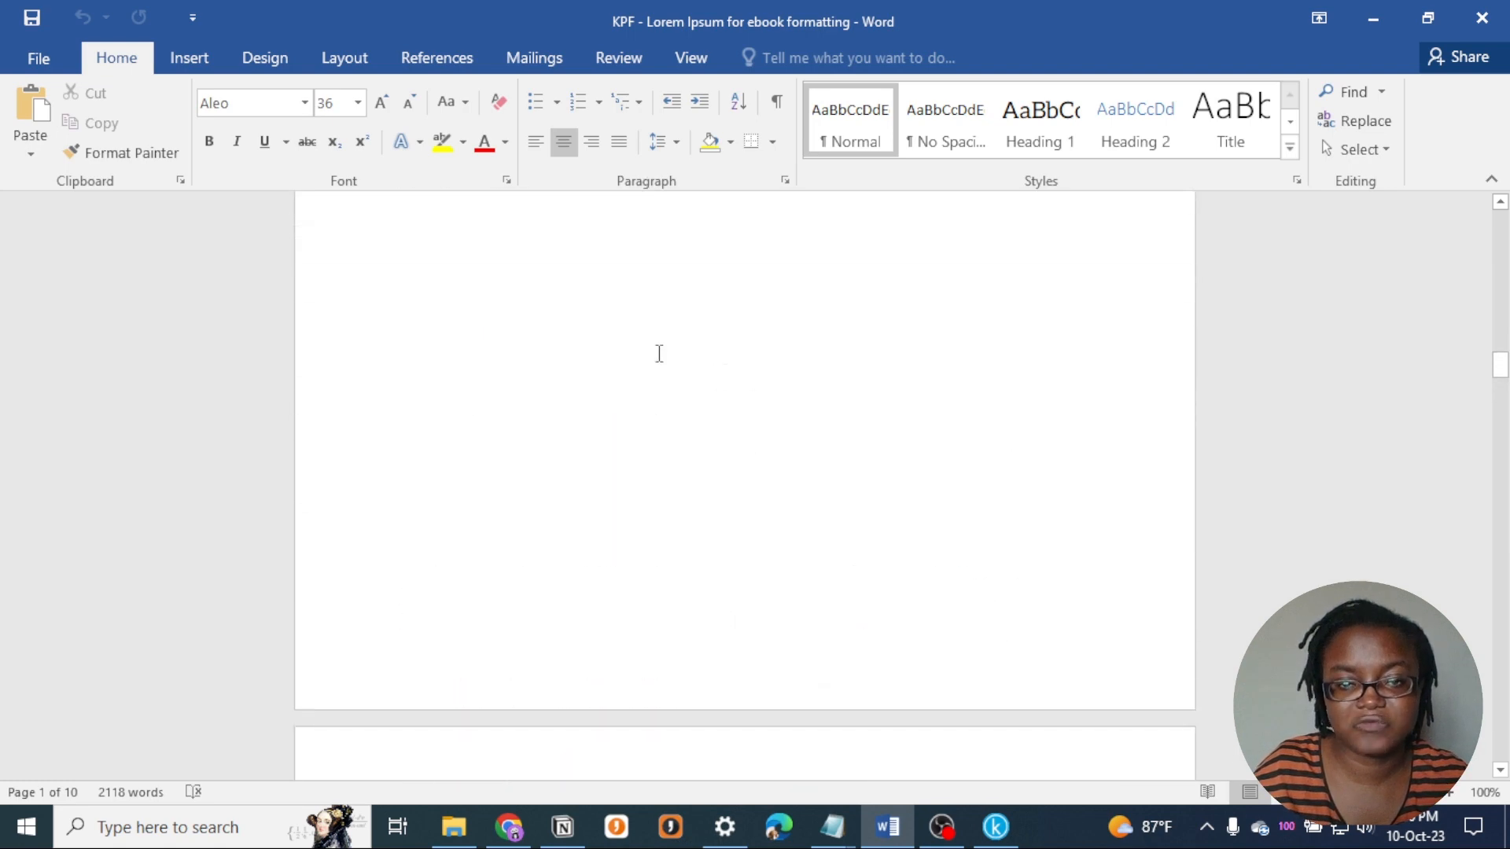
scroll(685, 230, "up", 5)
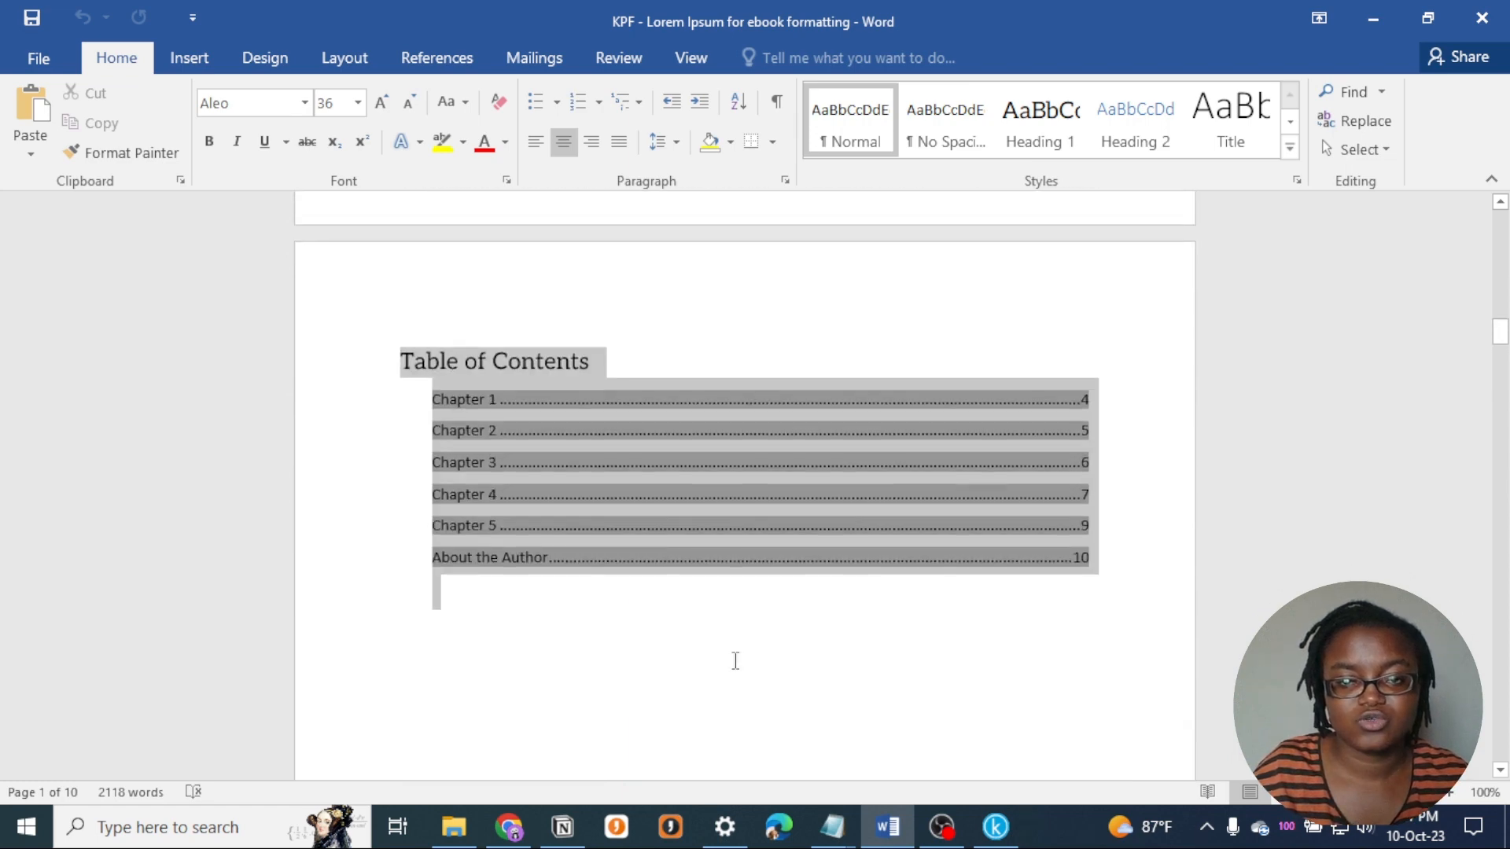
left_click_drag(735, 748, 726, 753)
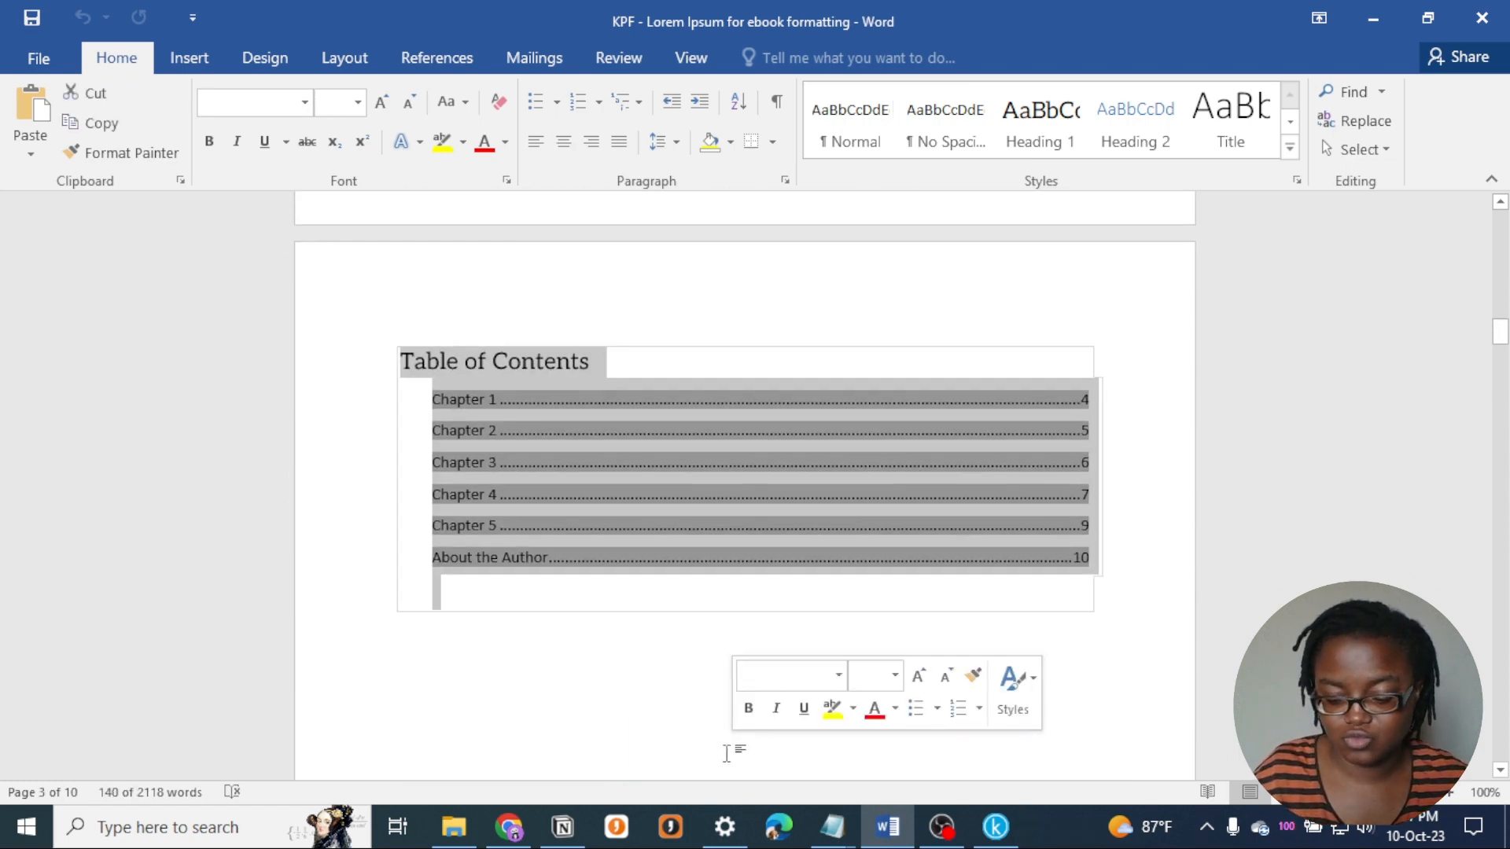
key("Delete")
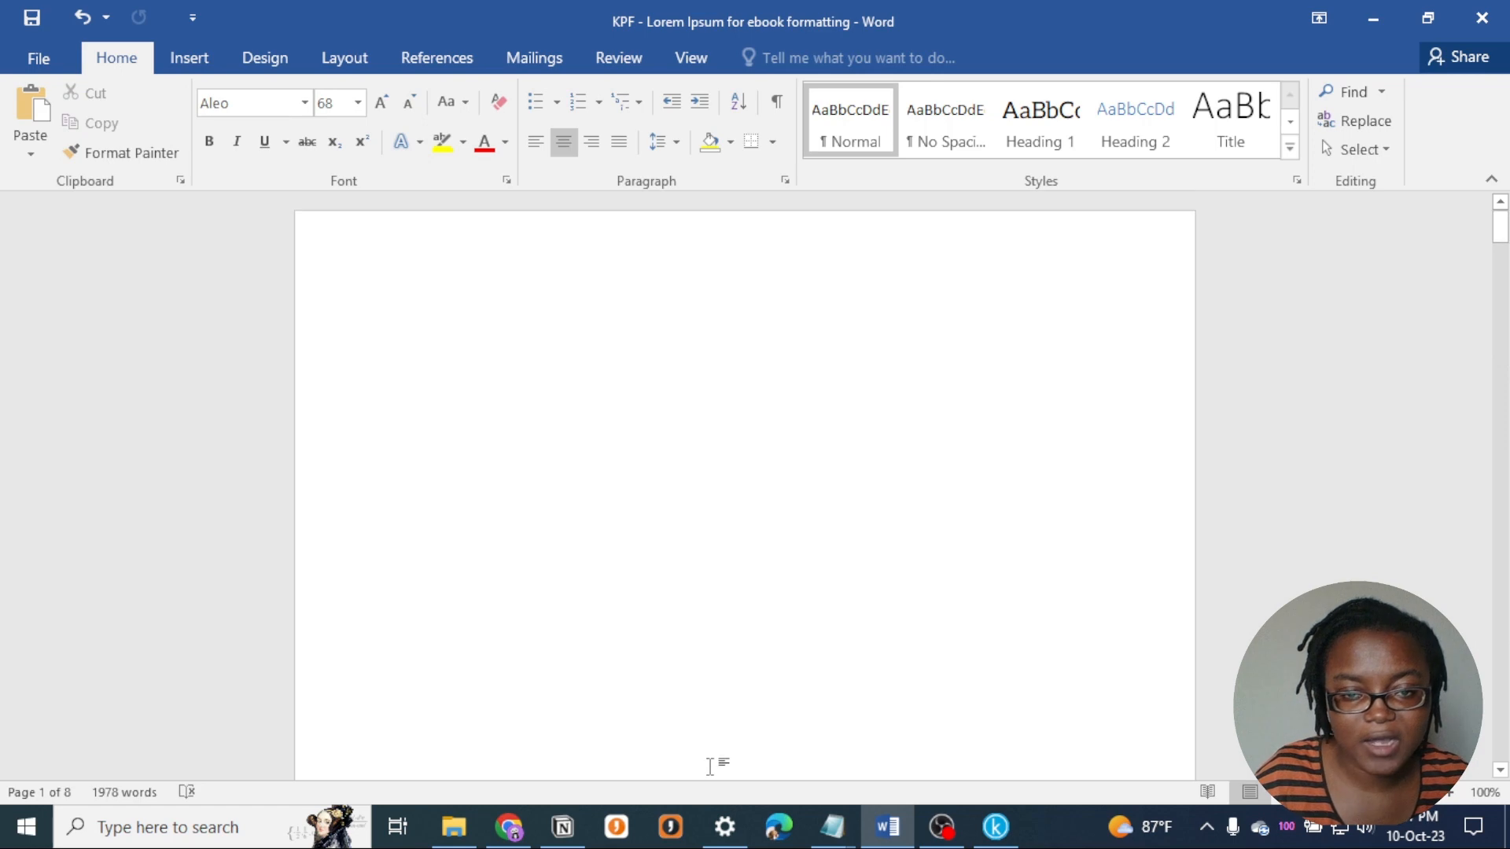
- Remove the blank page left before the Chapter 1 heading
scroll(643, 647, "down", 6)
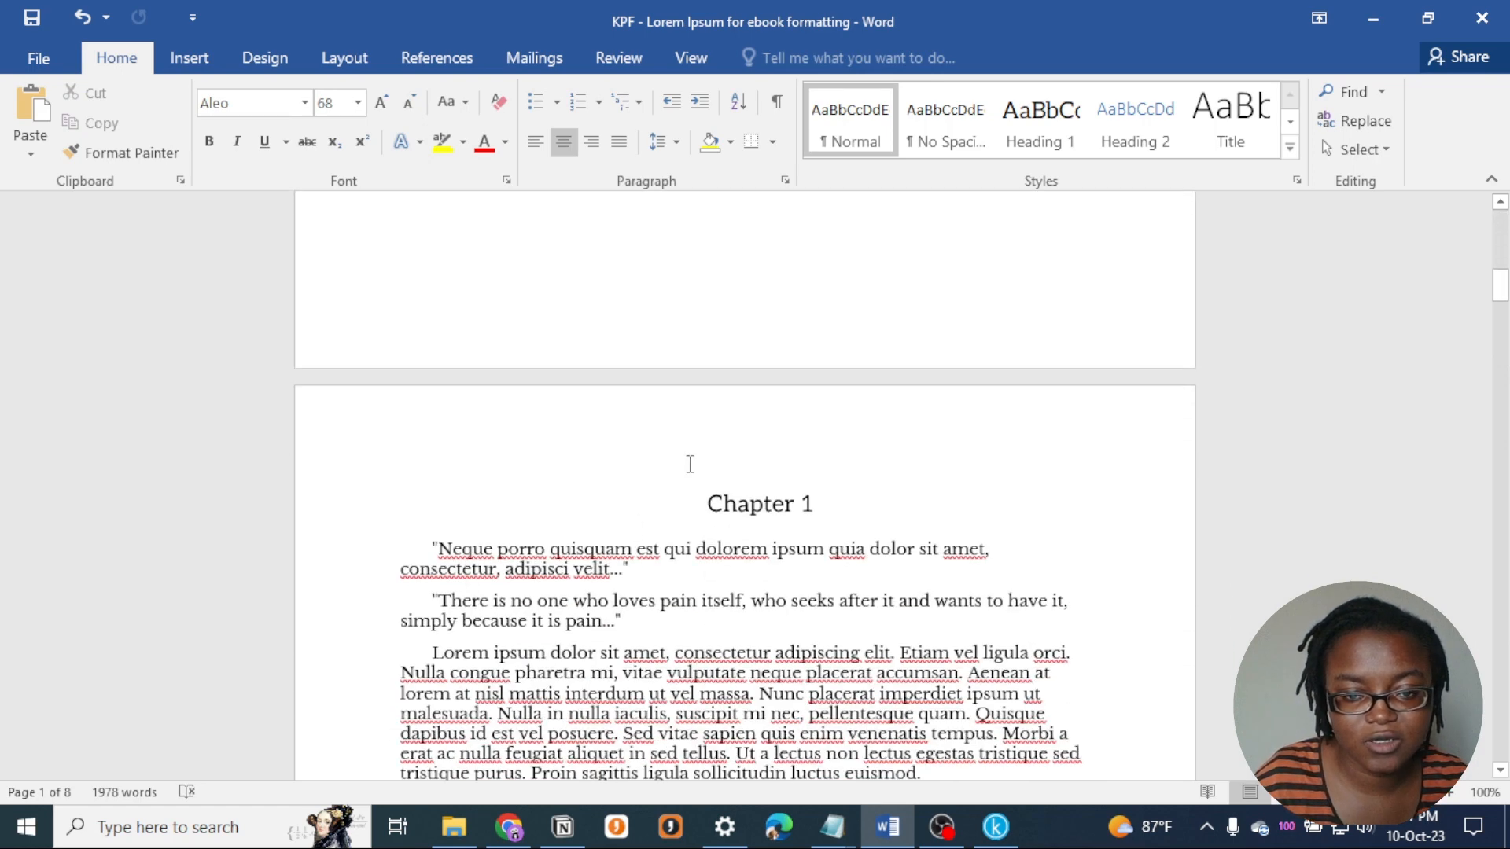
left_click(690, 464)
scroll(505, 428, "up", 6)
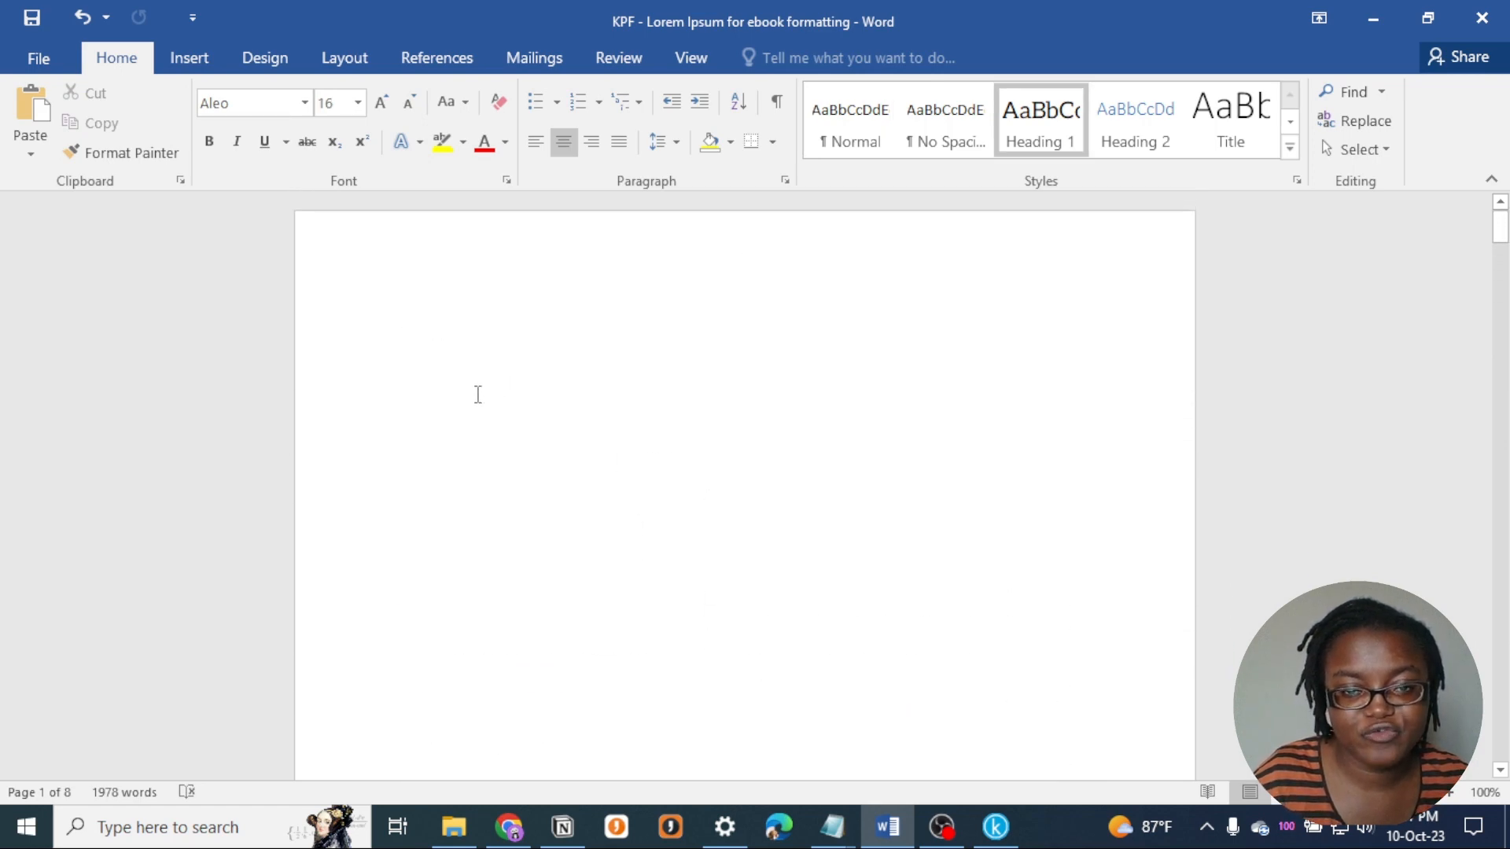
left_click(763, 331)
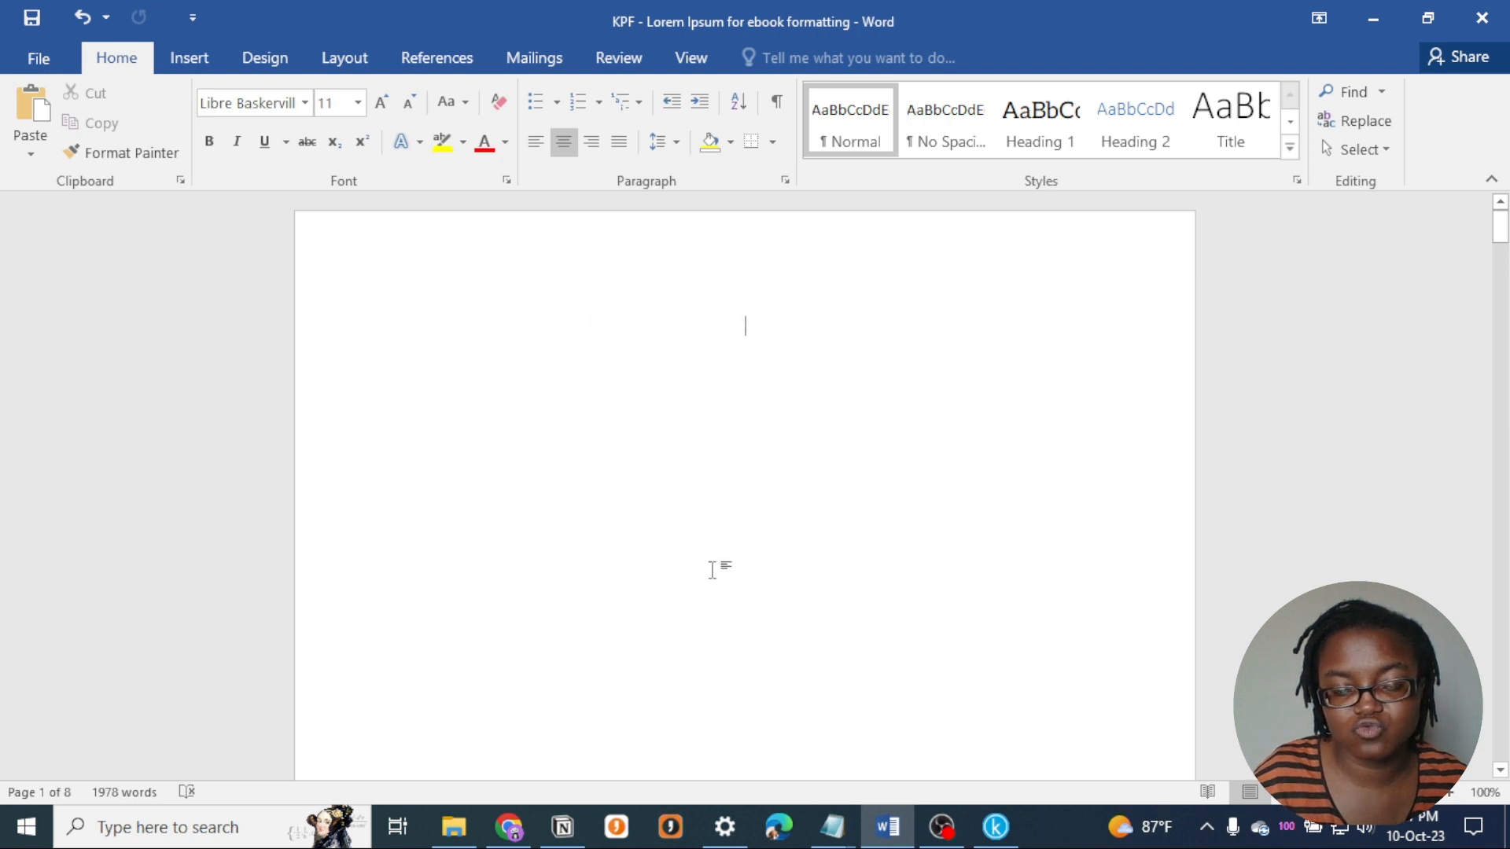
scroll(712, 597, "down", 8)
scroll(708, 560, "down", 5)
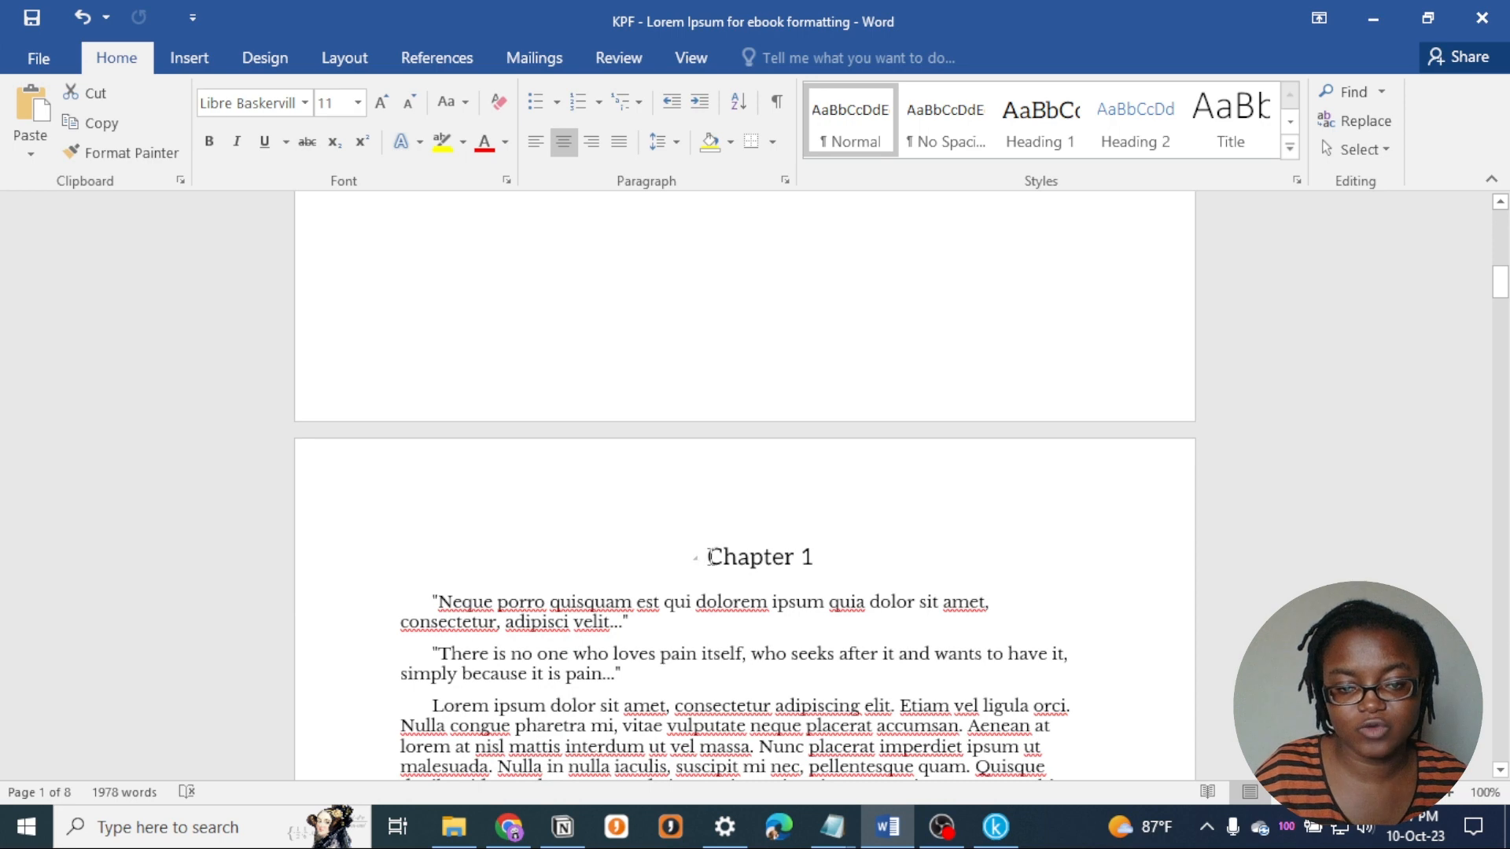
left_click(709, 556)
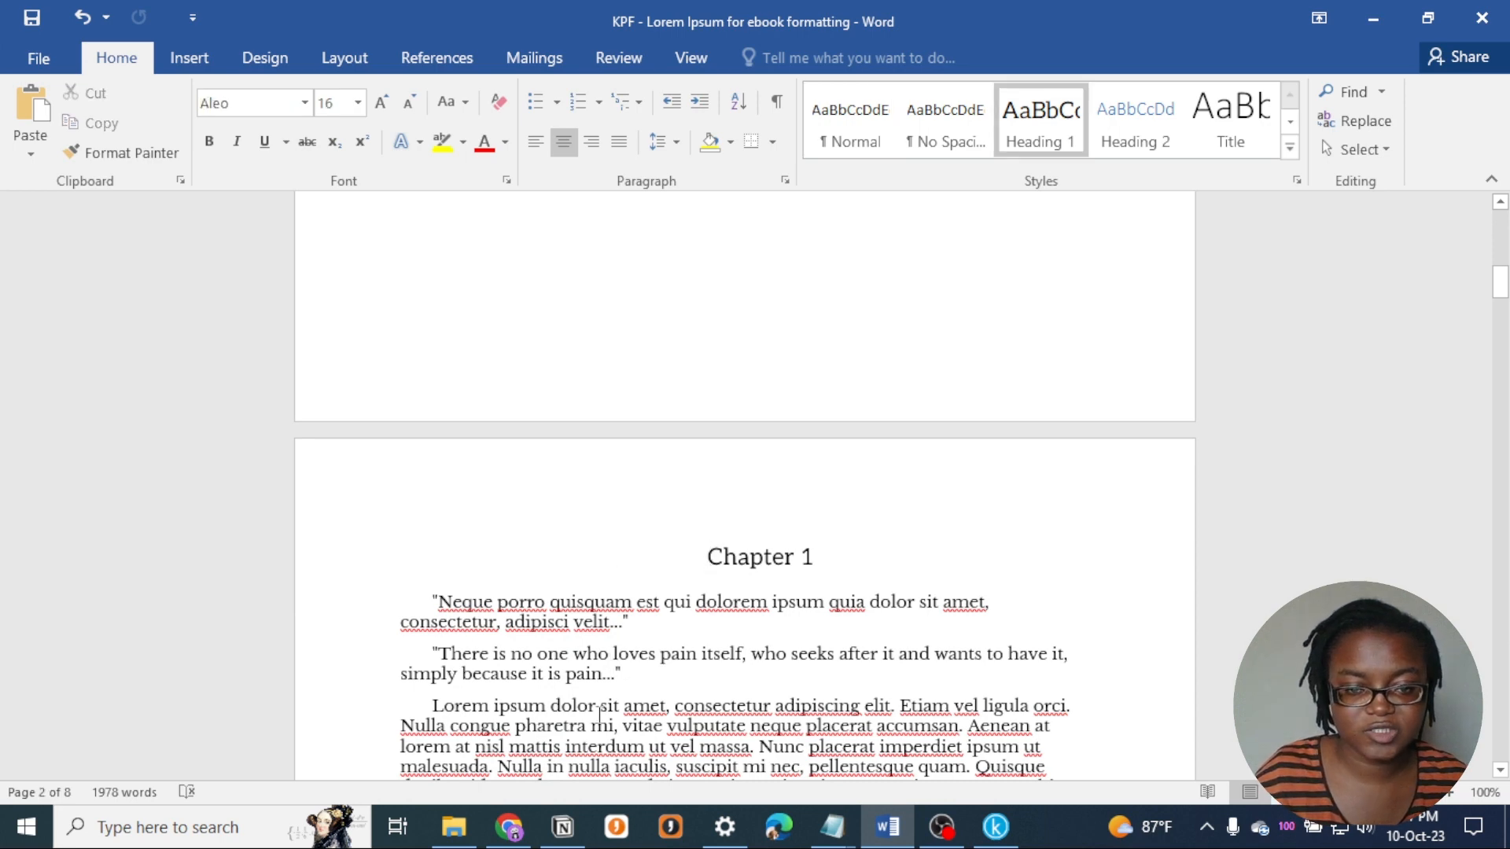
key("ctrl+z")
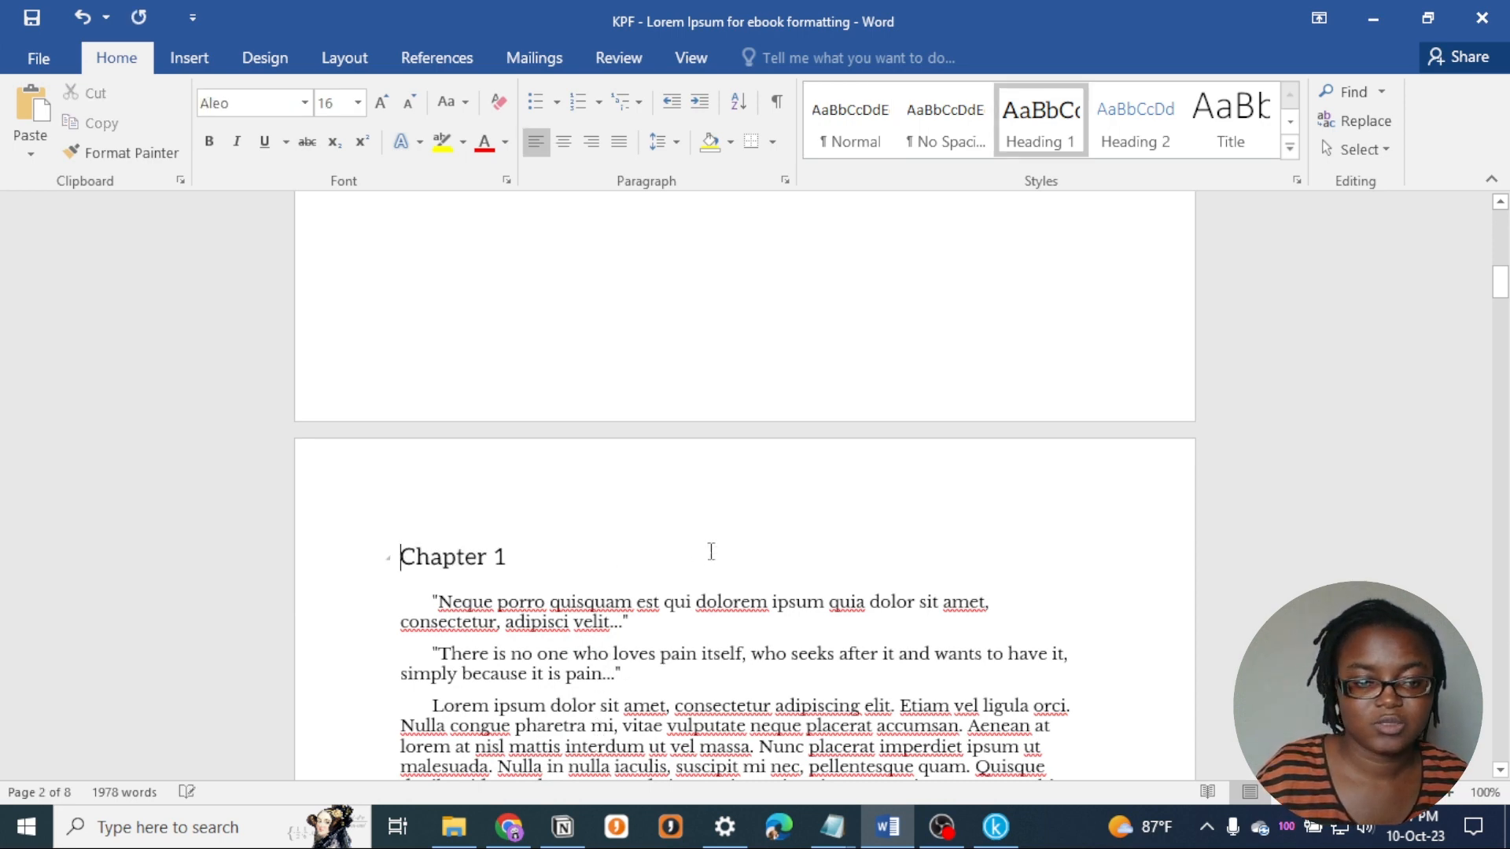
key("ctrl+z")
key("BackSpace")
key("BackSpace")
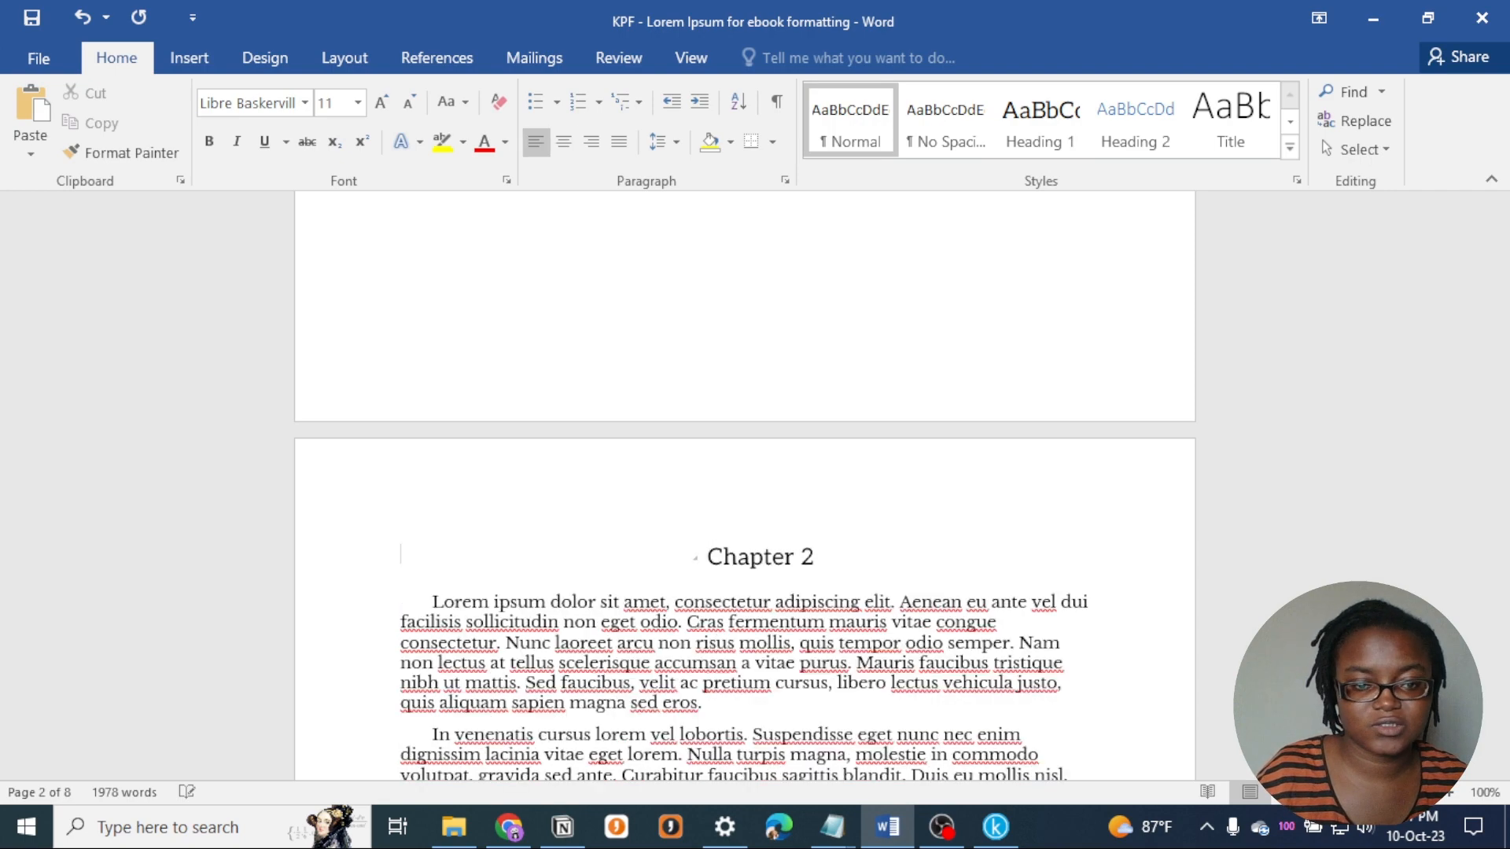
- Apply the Heading 1 style to the Chapter 1 line at the start of the manuscript
scroll(551, 267, "up", 2)
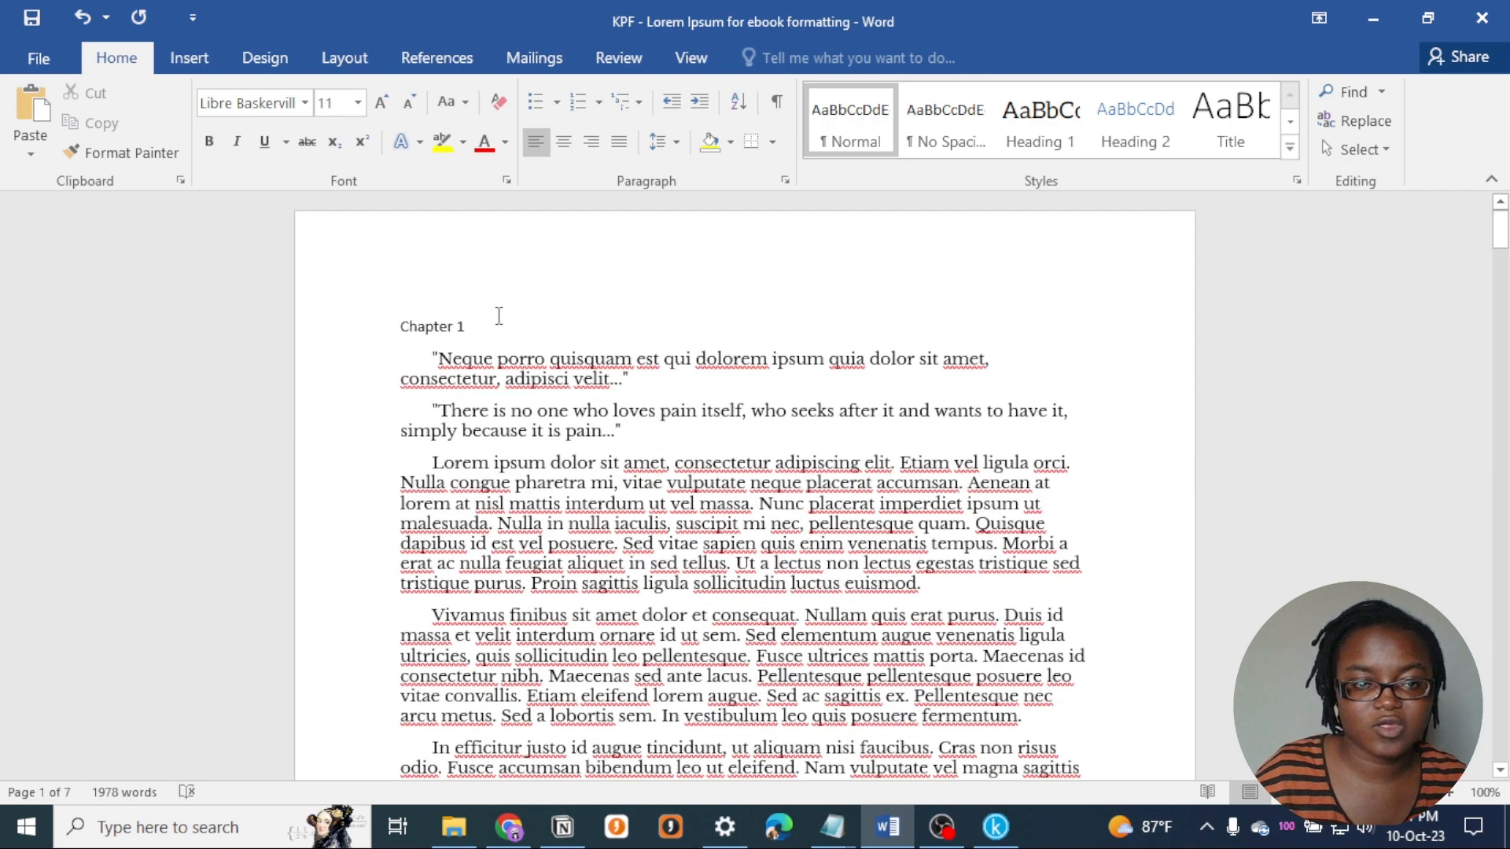
left_click(368, 323)
left_click(1014, 149)
left_click(874, 364)
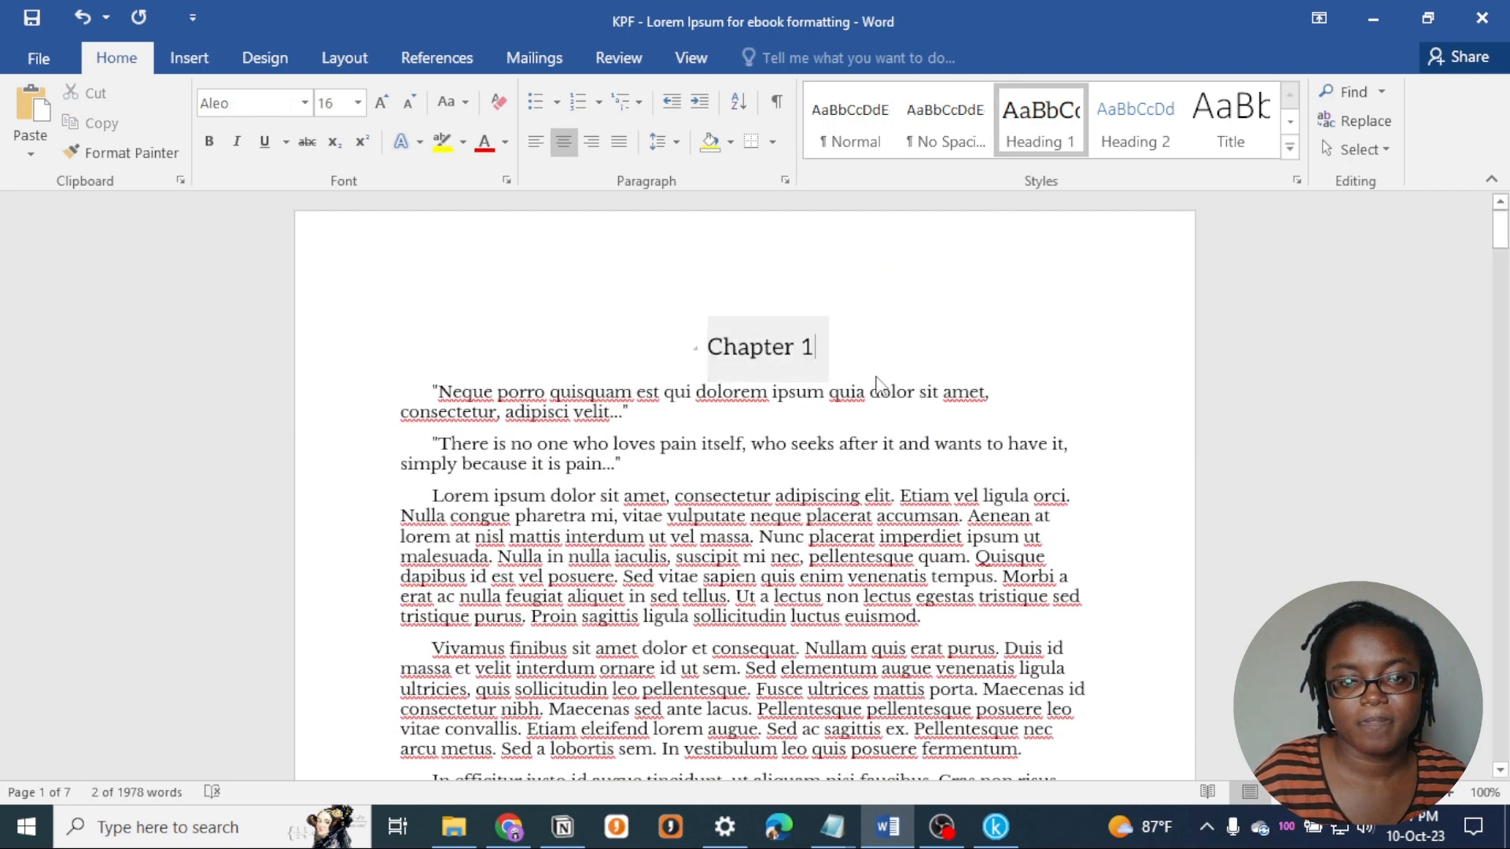
- Delete the About the Author section with its photo and the leftover blank page at the manuscript's end, and save the document
left_click_drag(1502, 242, 1502, 753)
scroll(962, 478, "up", 10)
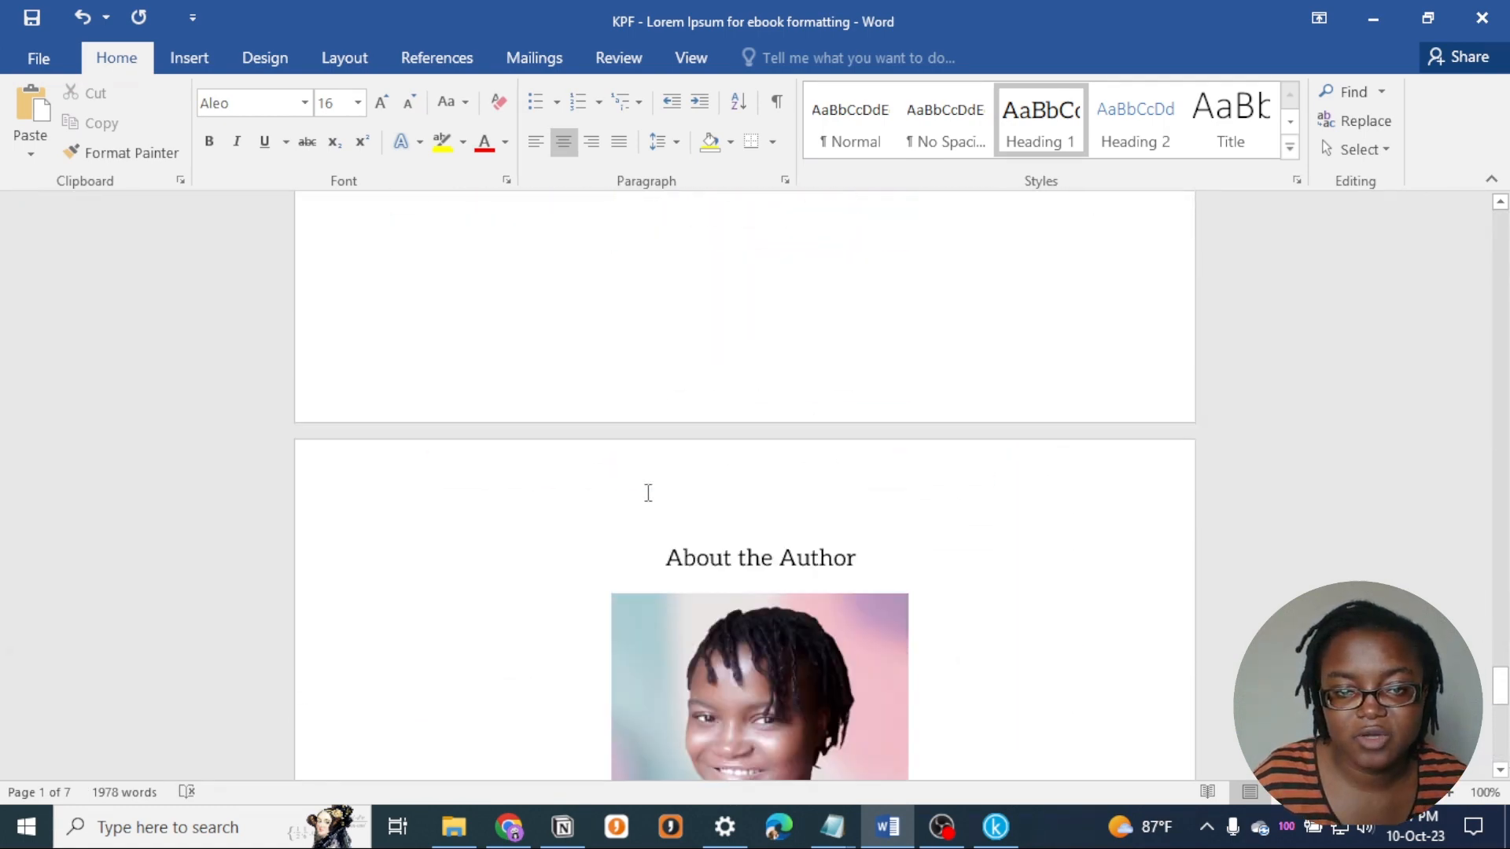
left_click_drag(605, 372, 967, 685)
key("Delete")
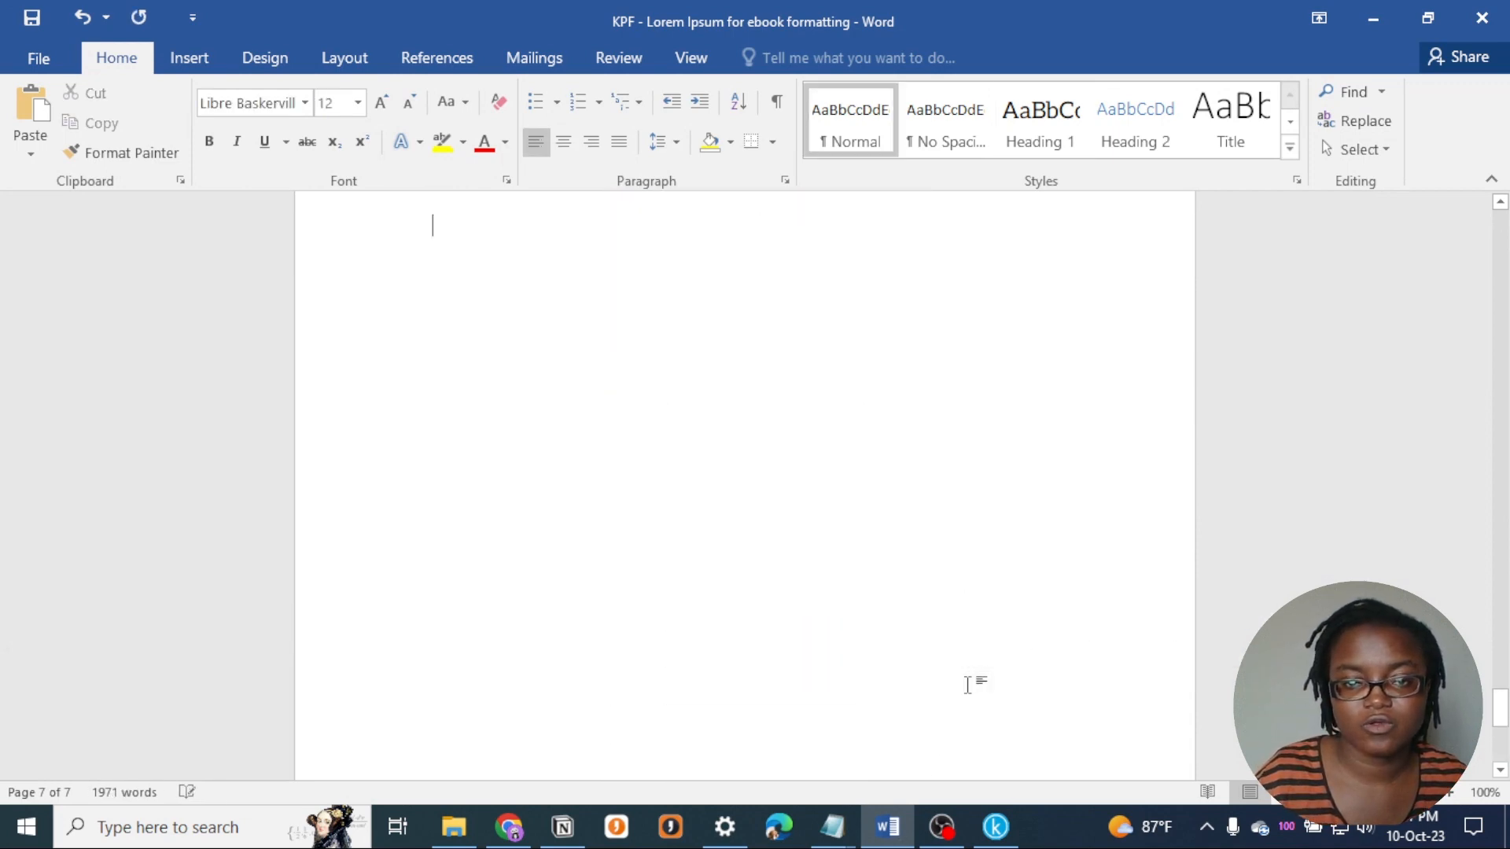
scroll(967, 685, "up", 6)
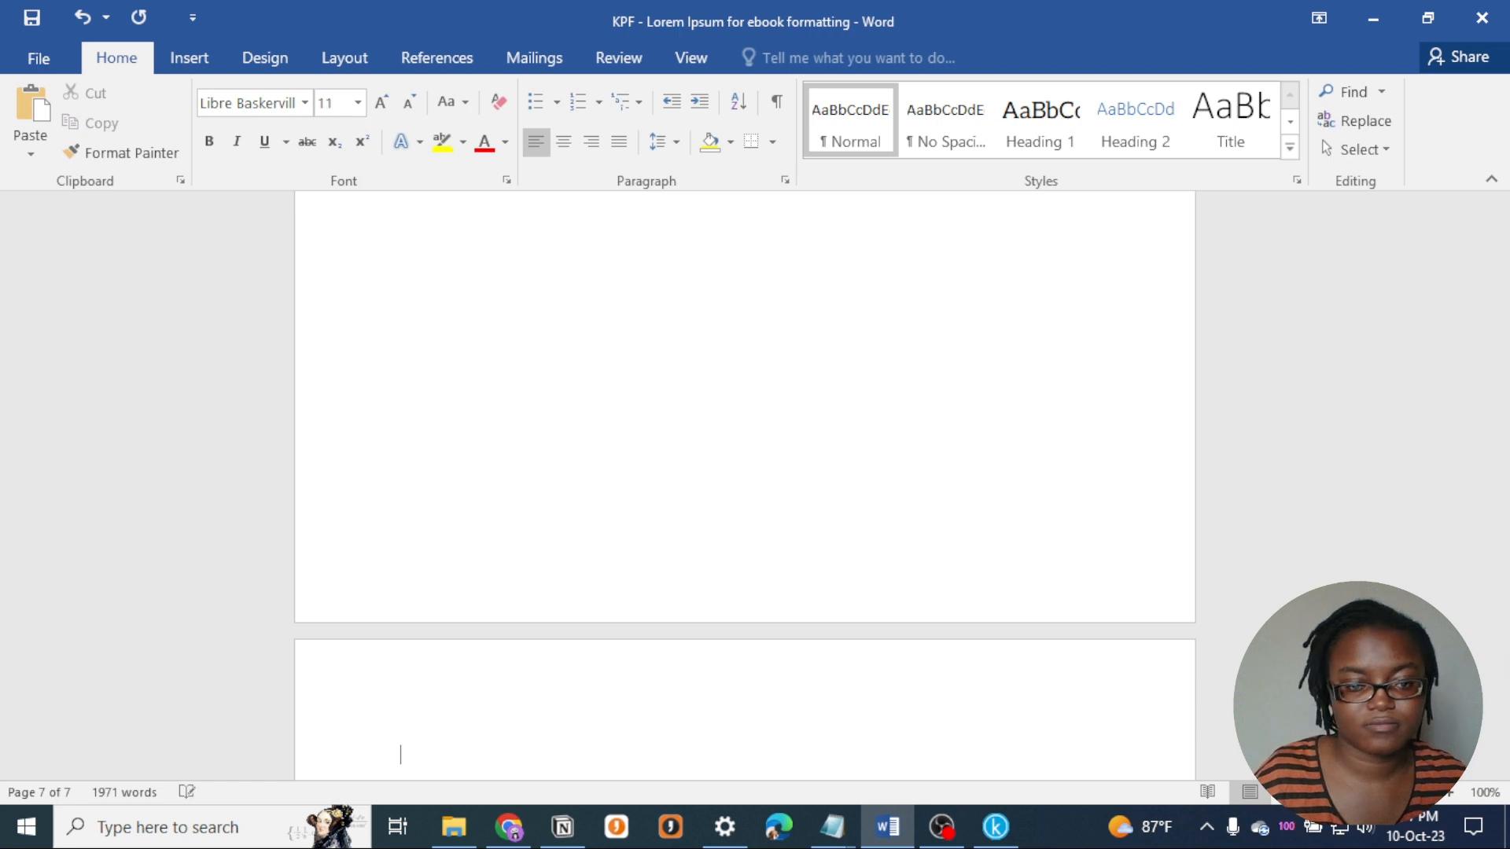
key("BackSpace")
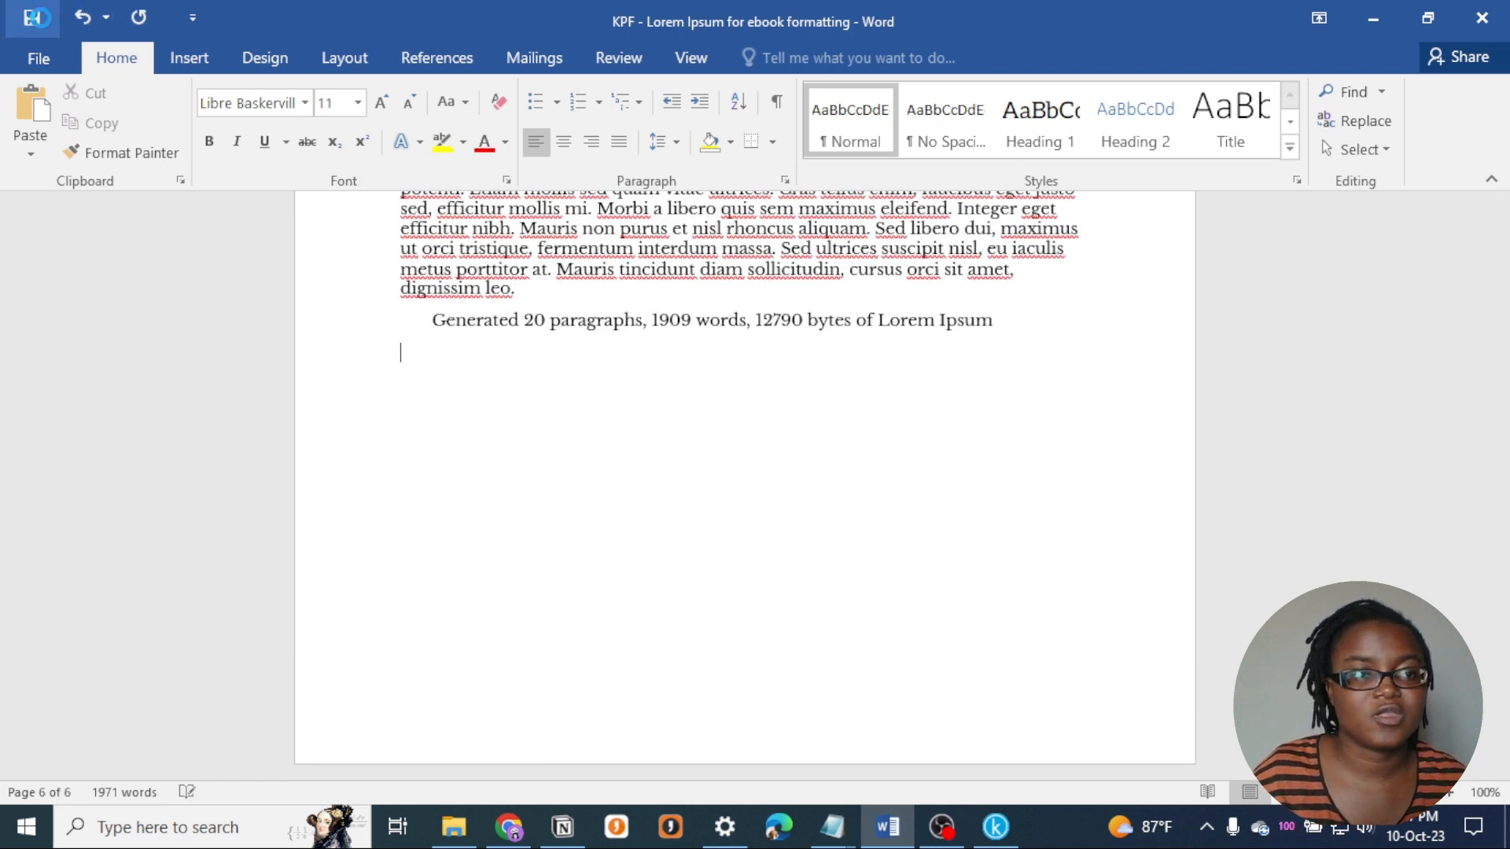
left_click(41, 17)
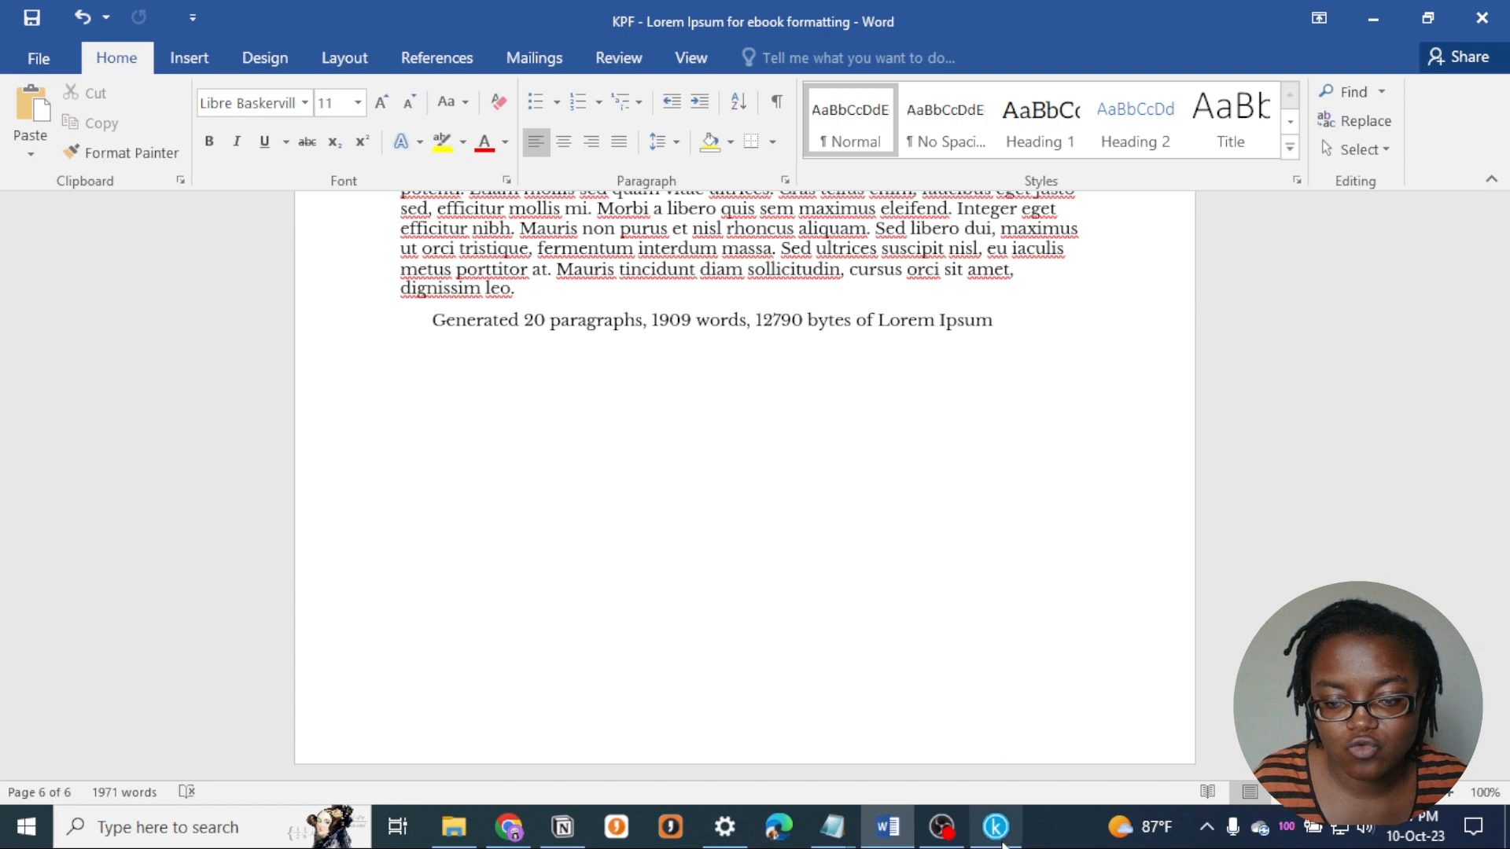
- Switch to Kindle Create and start a new book project
left_click(996, 827)
left_click_drag(998, 842, 893, 831)
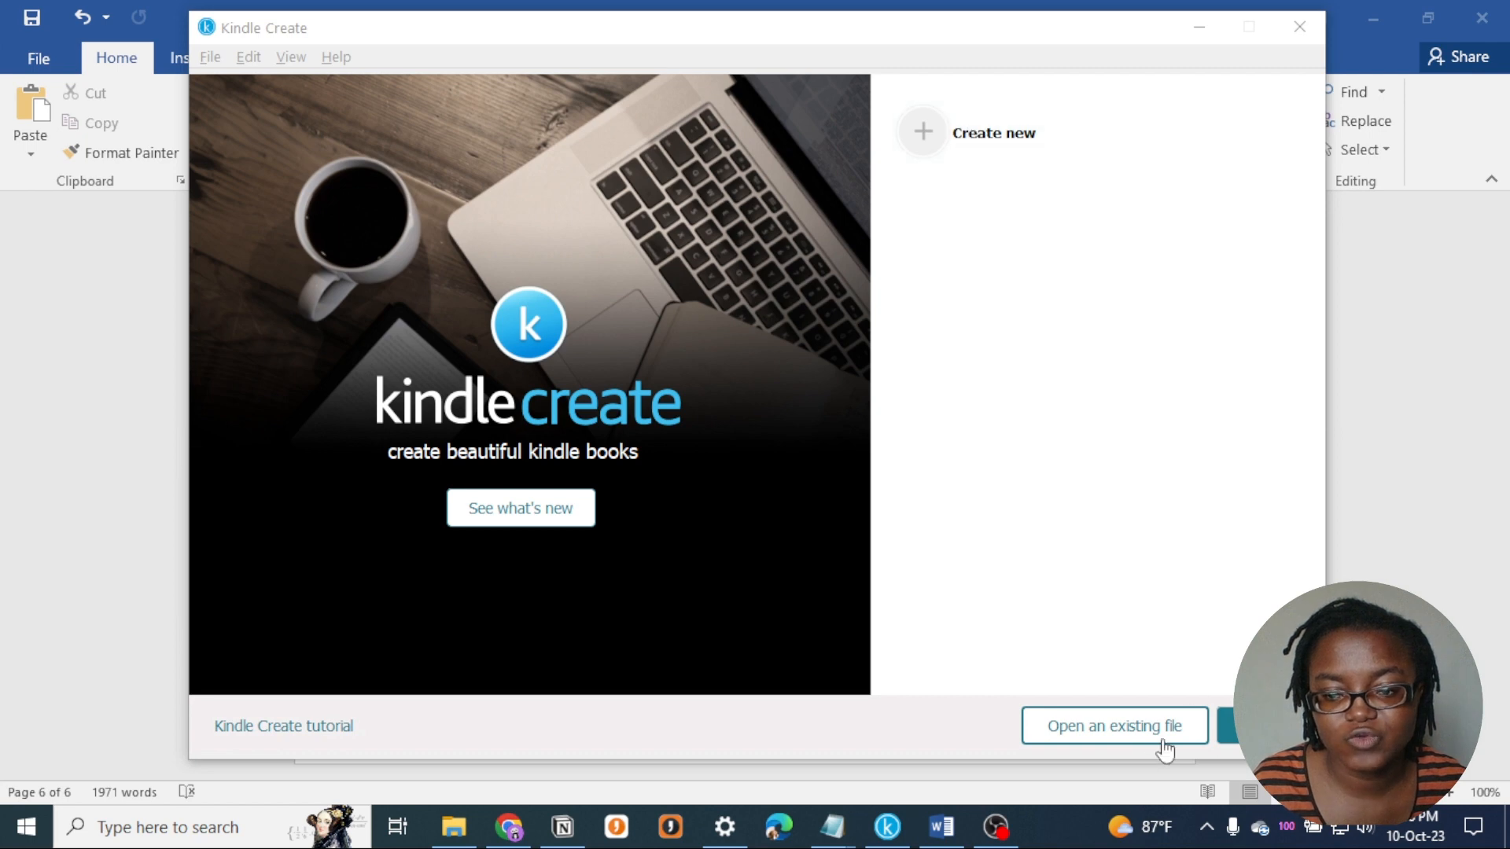
left_click(1014, 160)
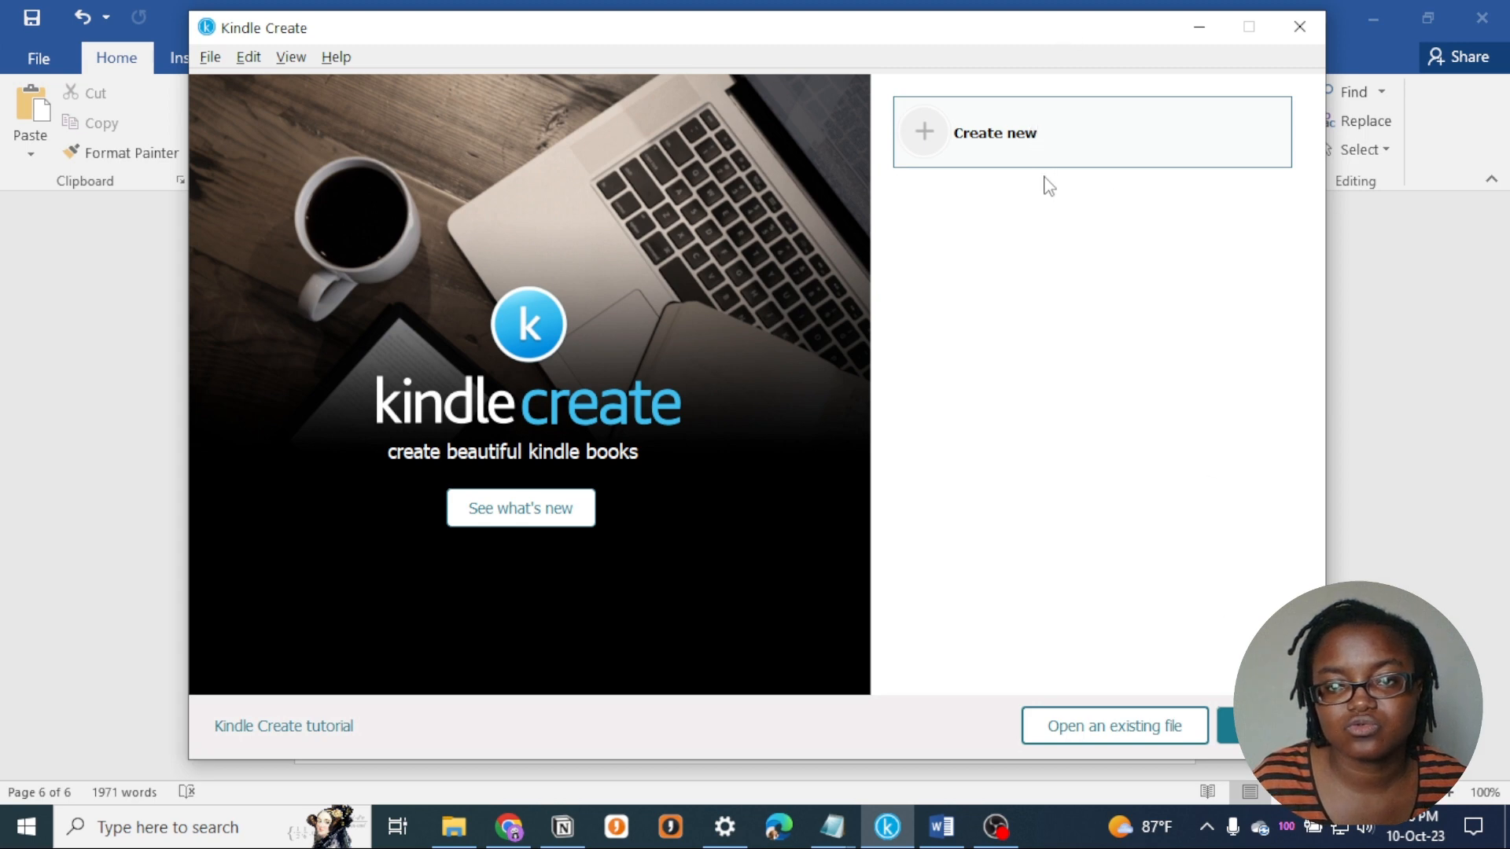
left_click(1257, 725)
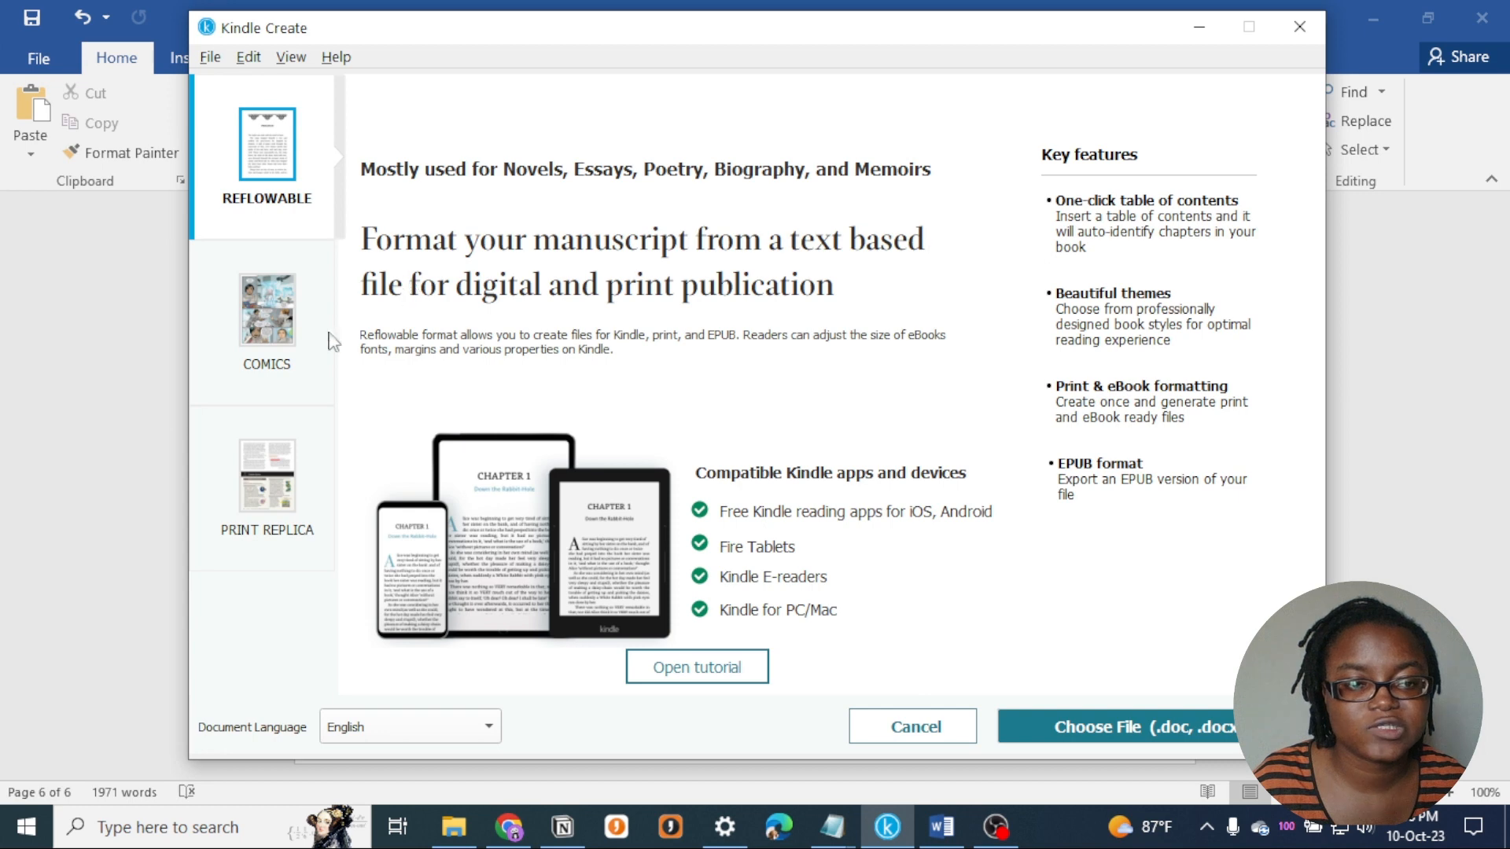
- Review the Comics and Print Replica formats, and return to the Reflowable format
left_click(254, 347)
left_click(283, 523)
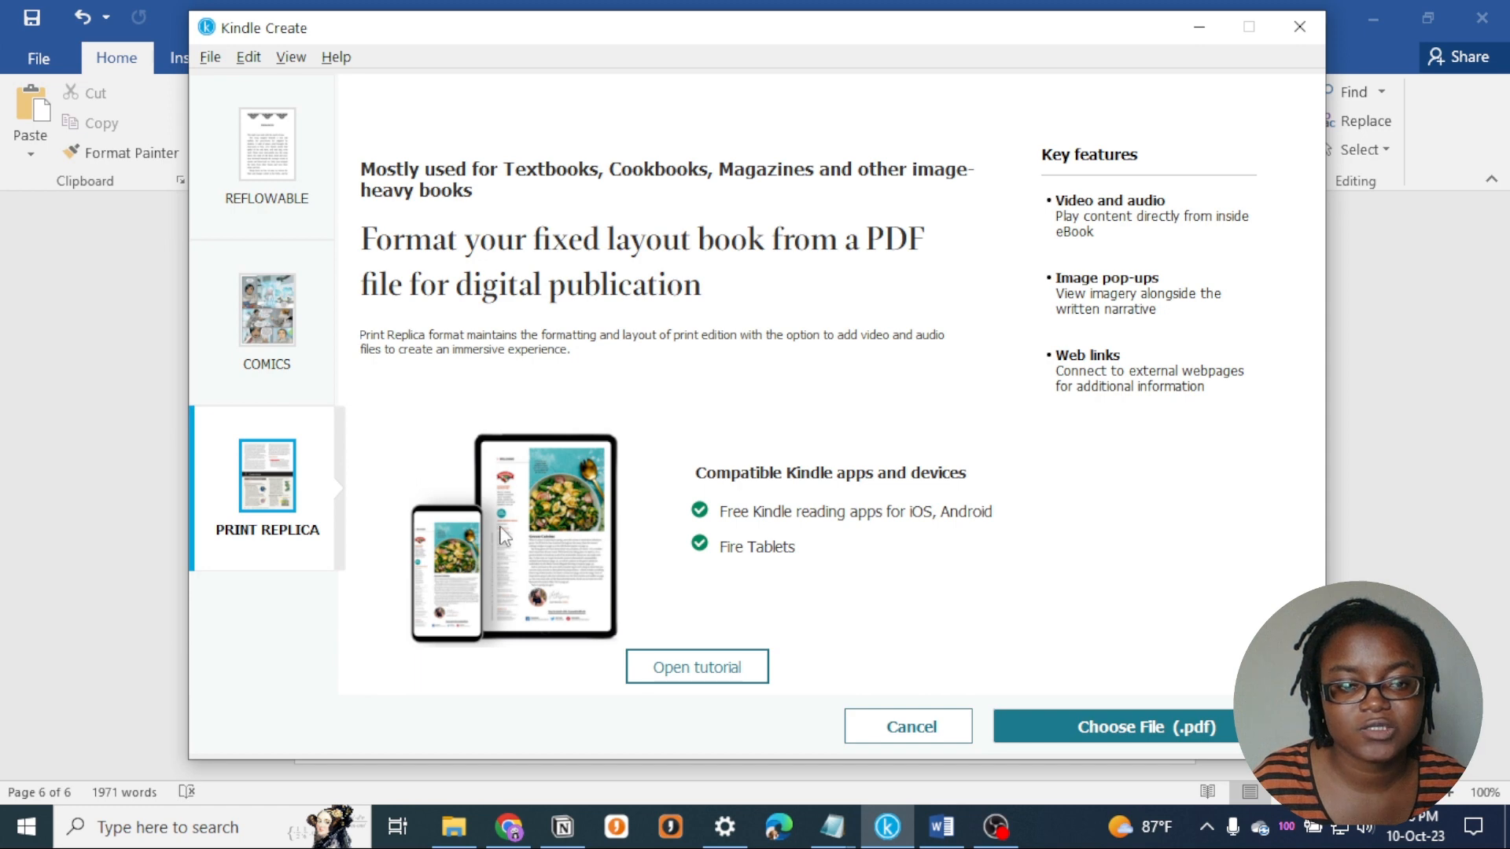
left_click(281, 169)
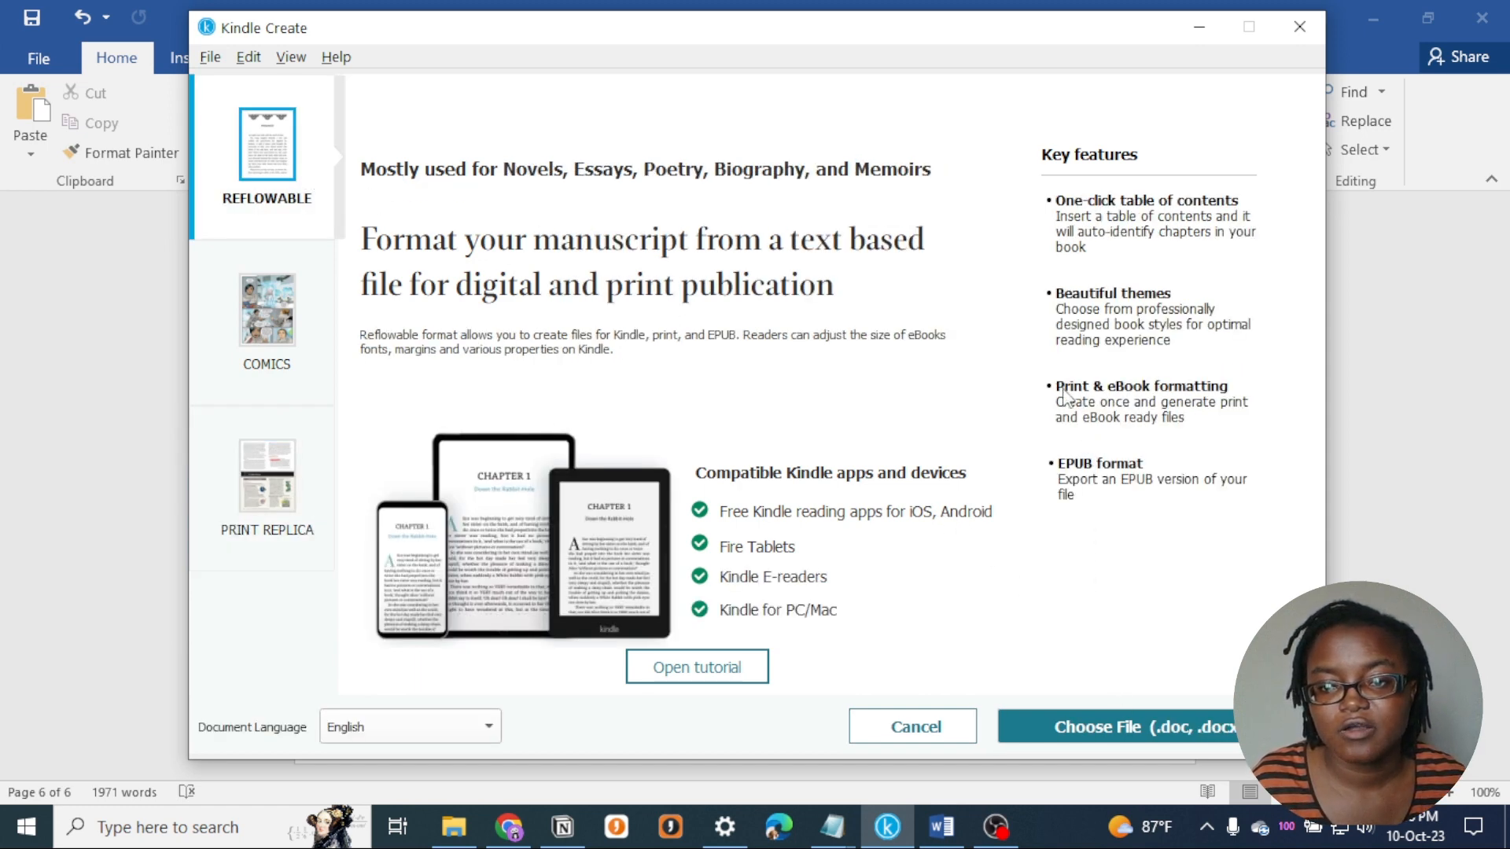
- Import KPF - Lorem Ipsum for ebook formatting.docx from the Desktop and start the automatic chapter title detection
left_click(1136, 735)
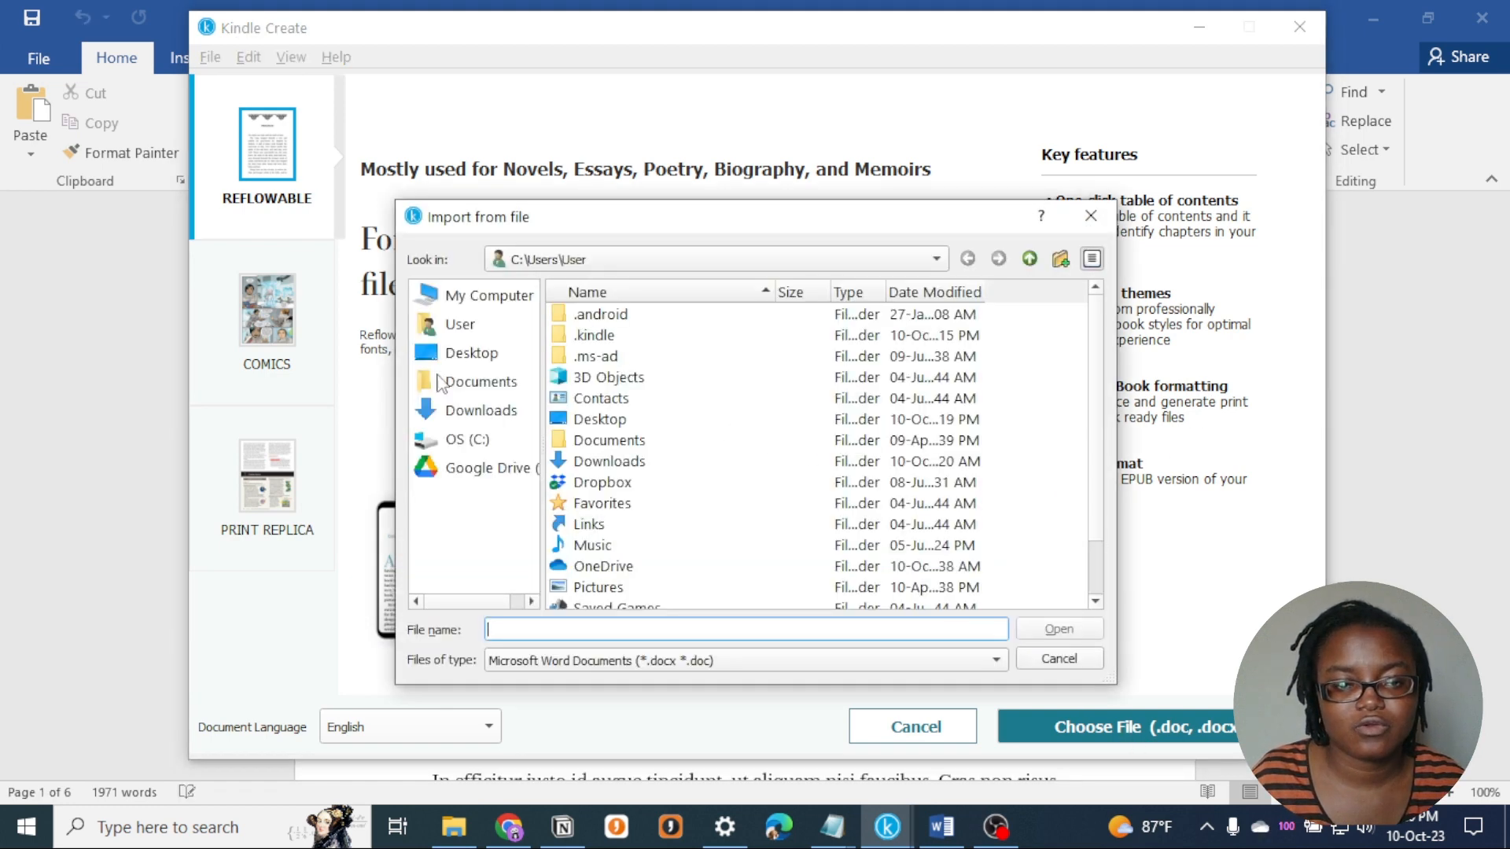
left_click(477, 385)
left_click(484, 353)
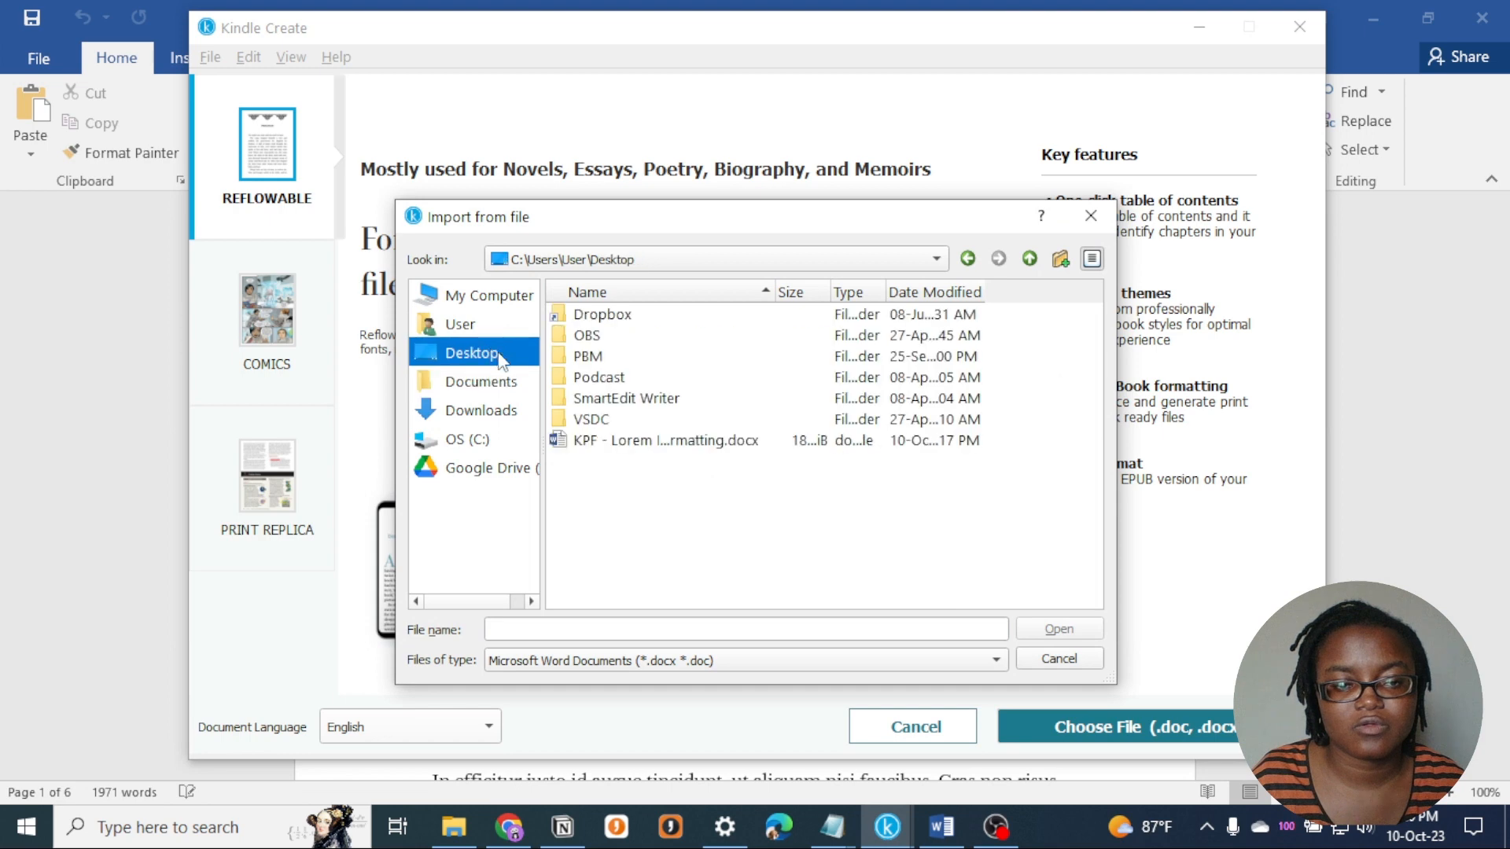
left_click(604, 442)
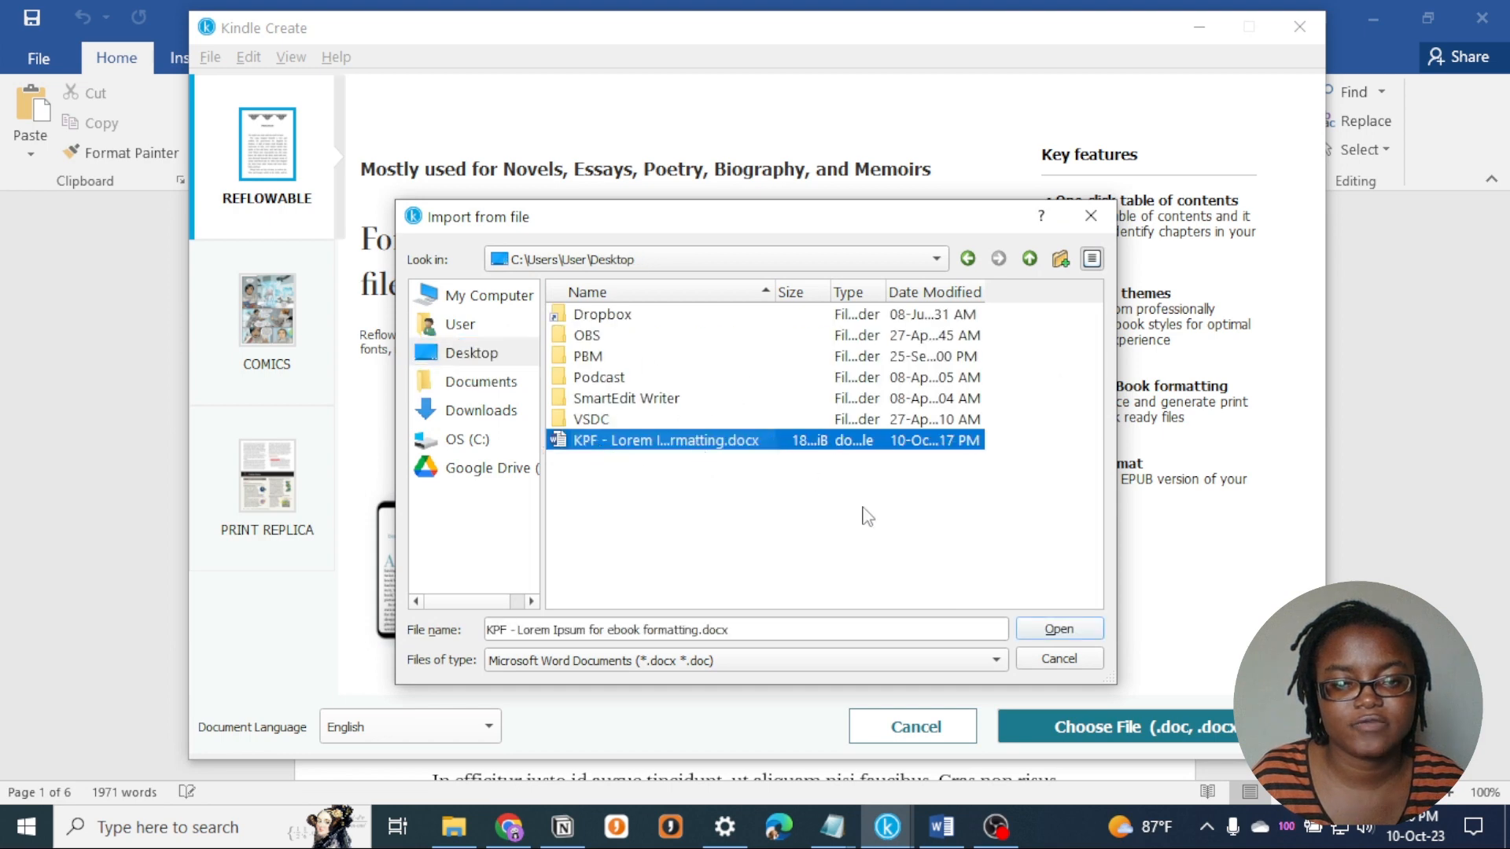
left_click(1078, 634)
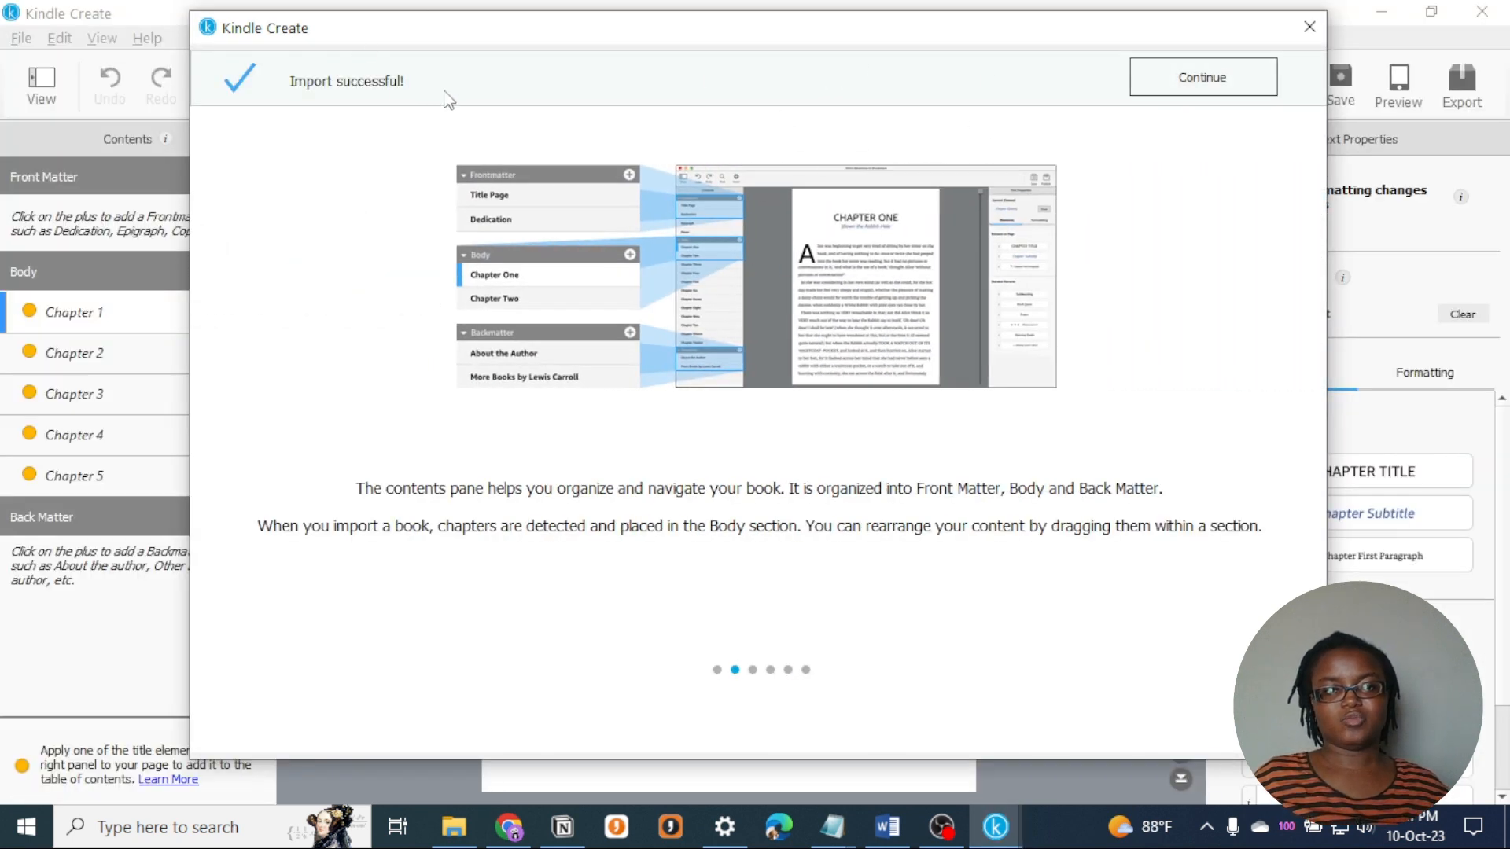
left_click(1229, 82)
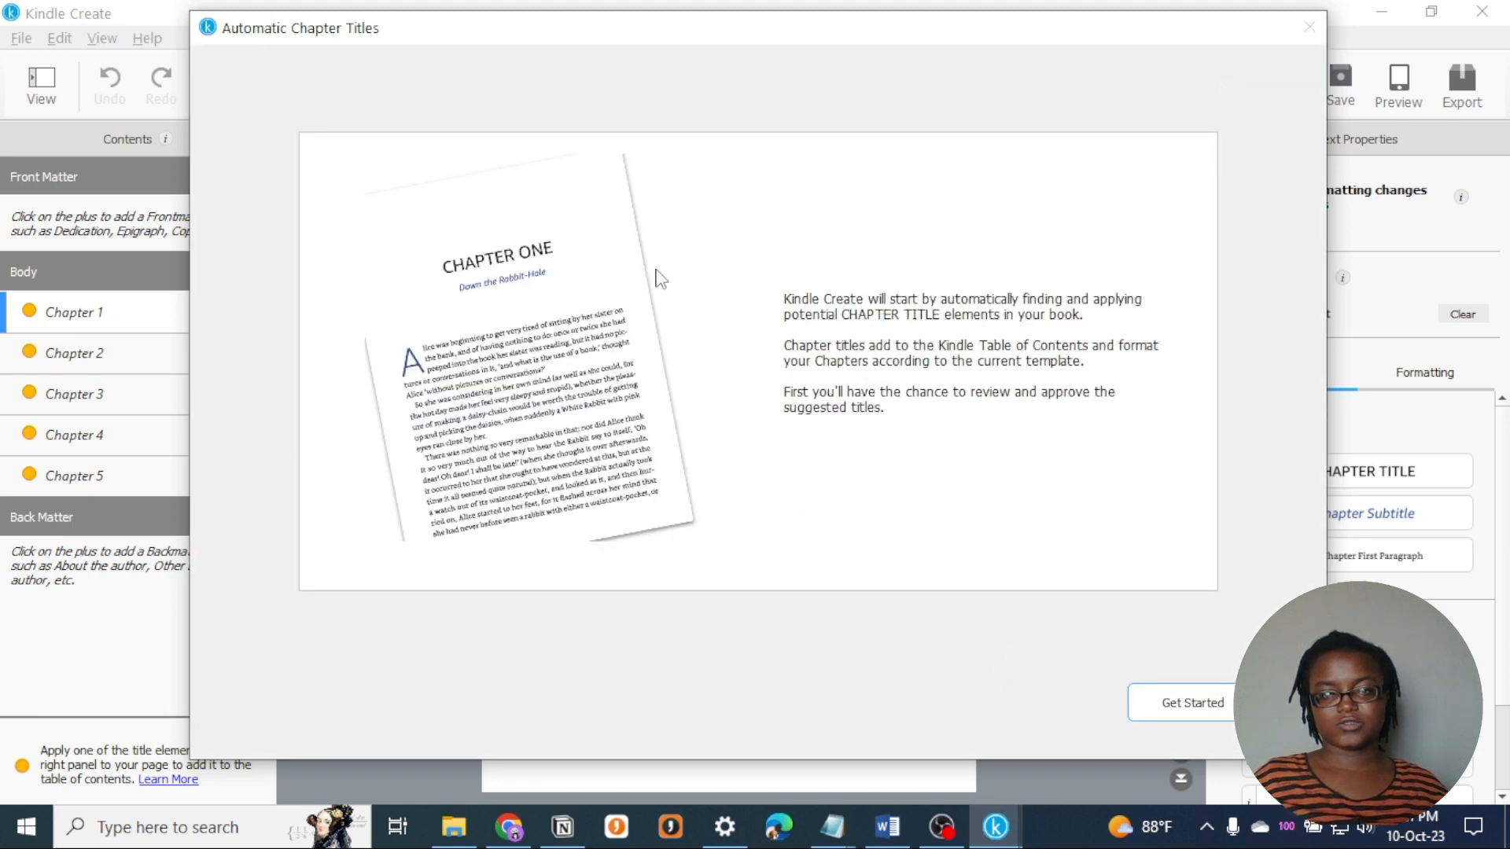
left_click(1222, 707)
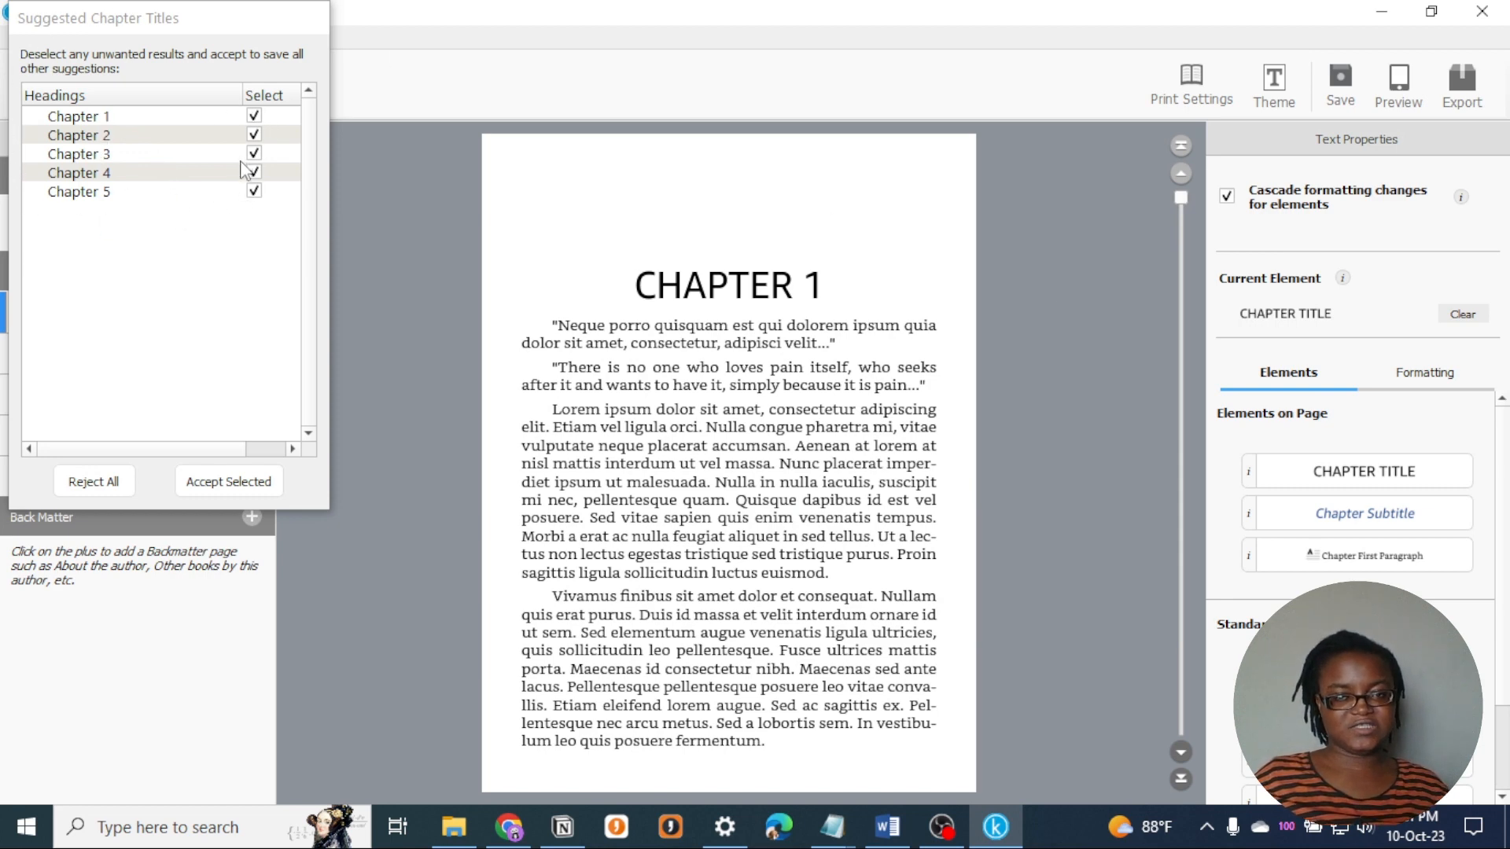
- Check the Chapter 1 heading's style in Word, return to Kindle Create and accept the suggested titles for Chapters 1 to 5
left_click(887, 826)
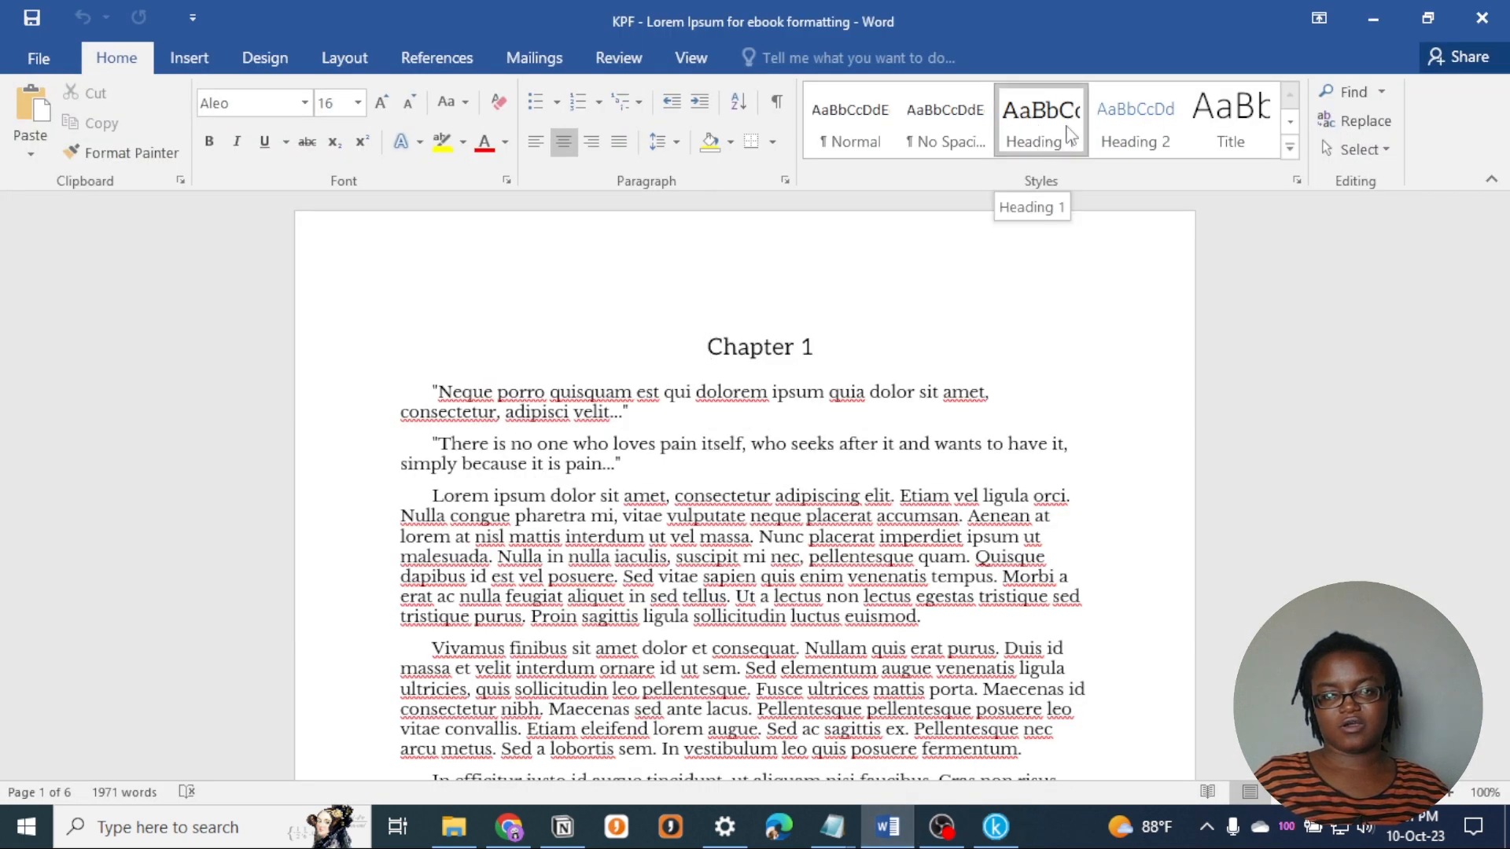
triple_click(820, 349)
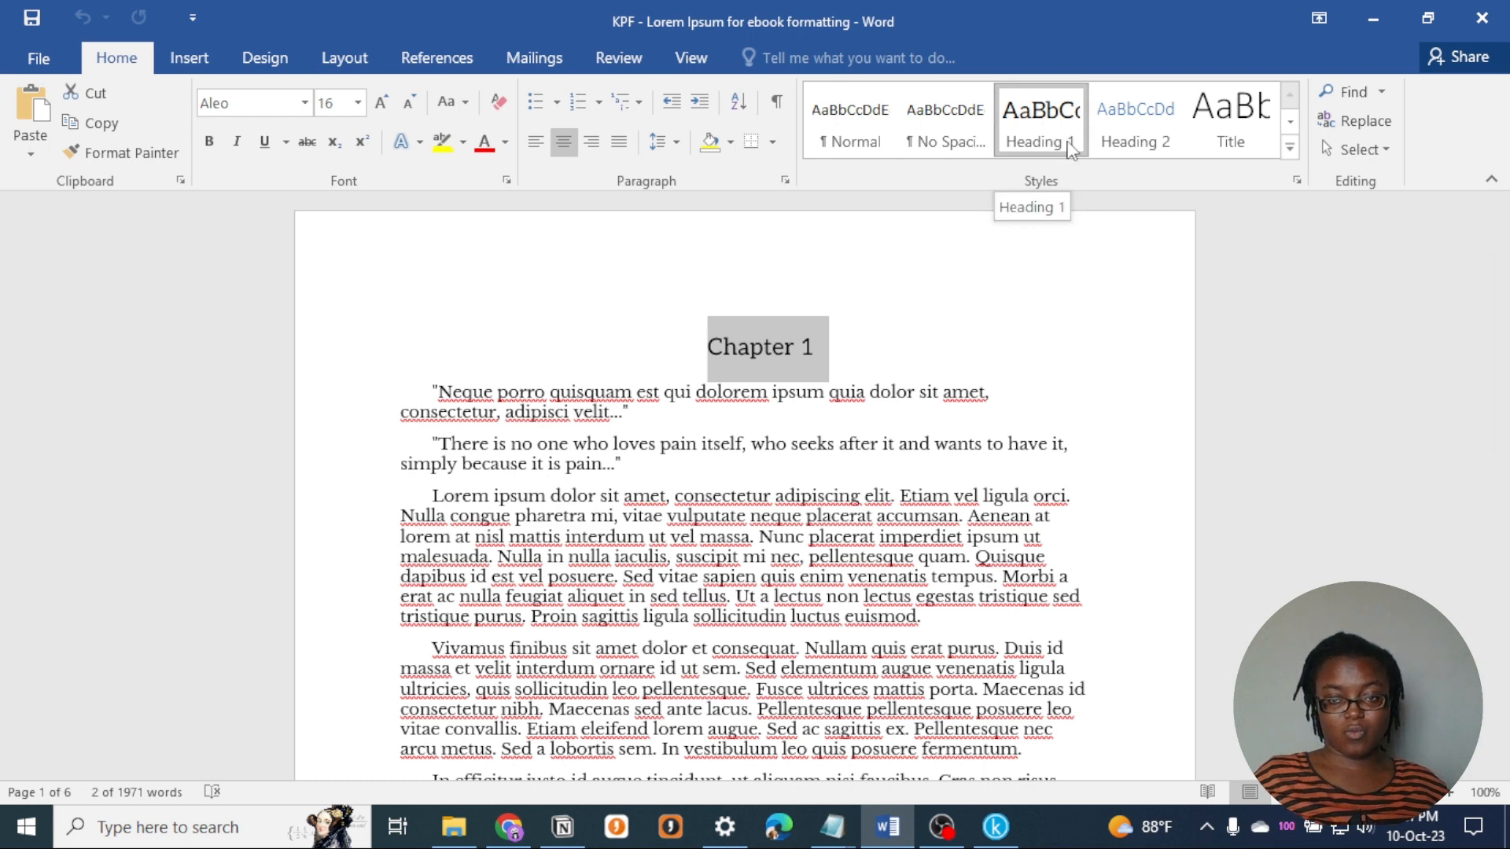
left_click(1003, 838)
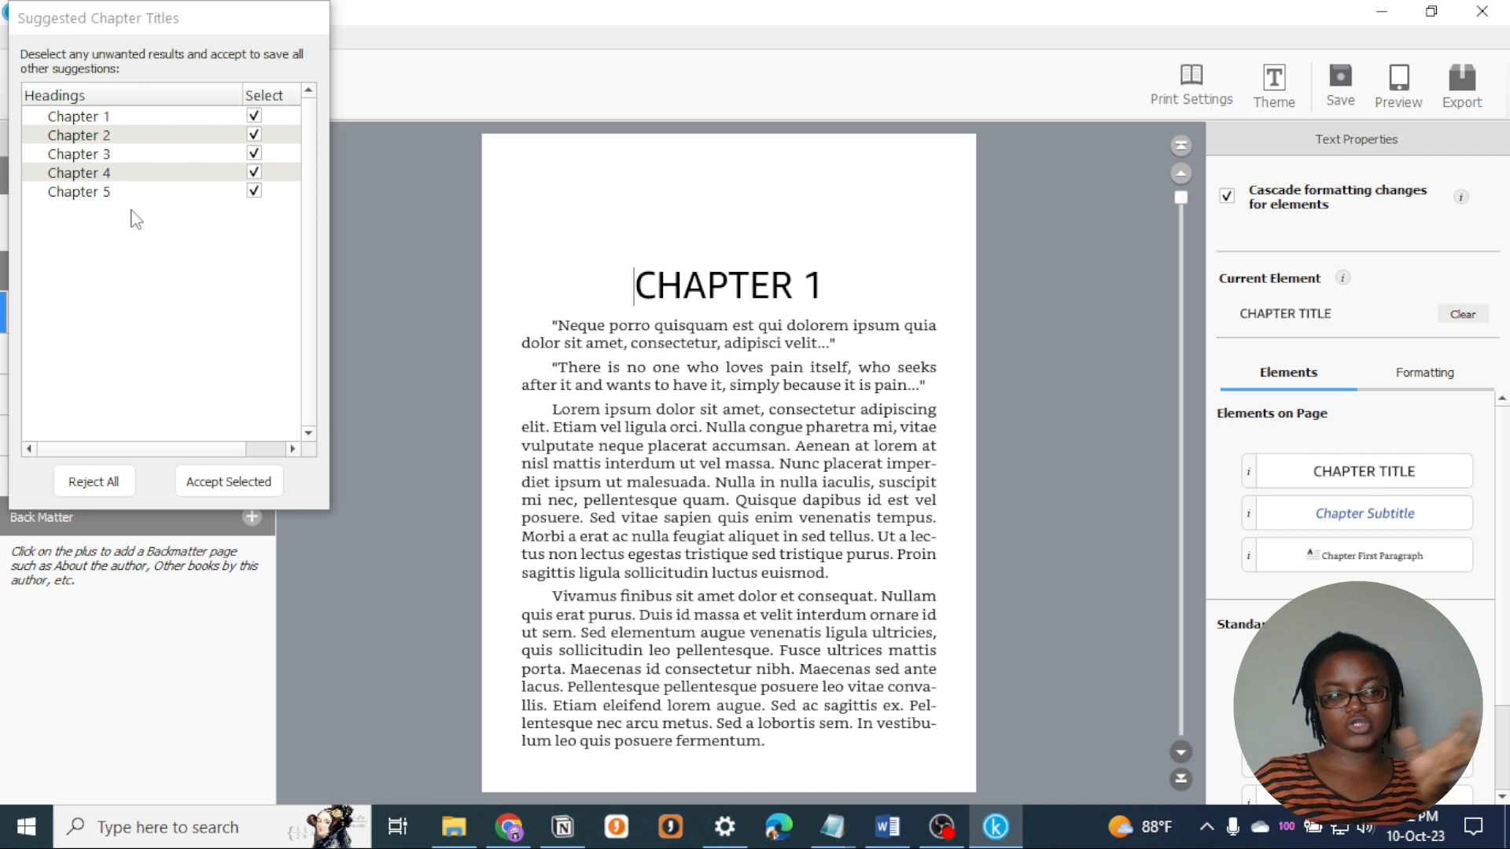
left_click(232, 494)
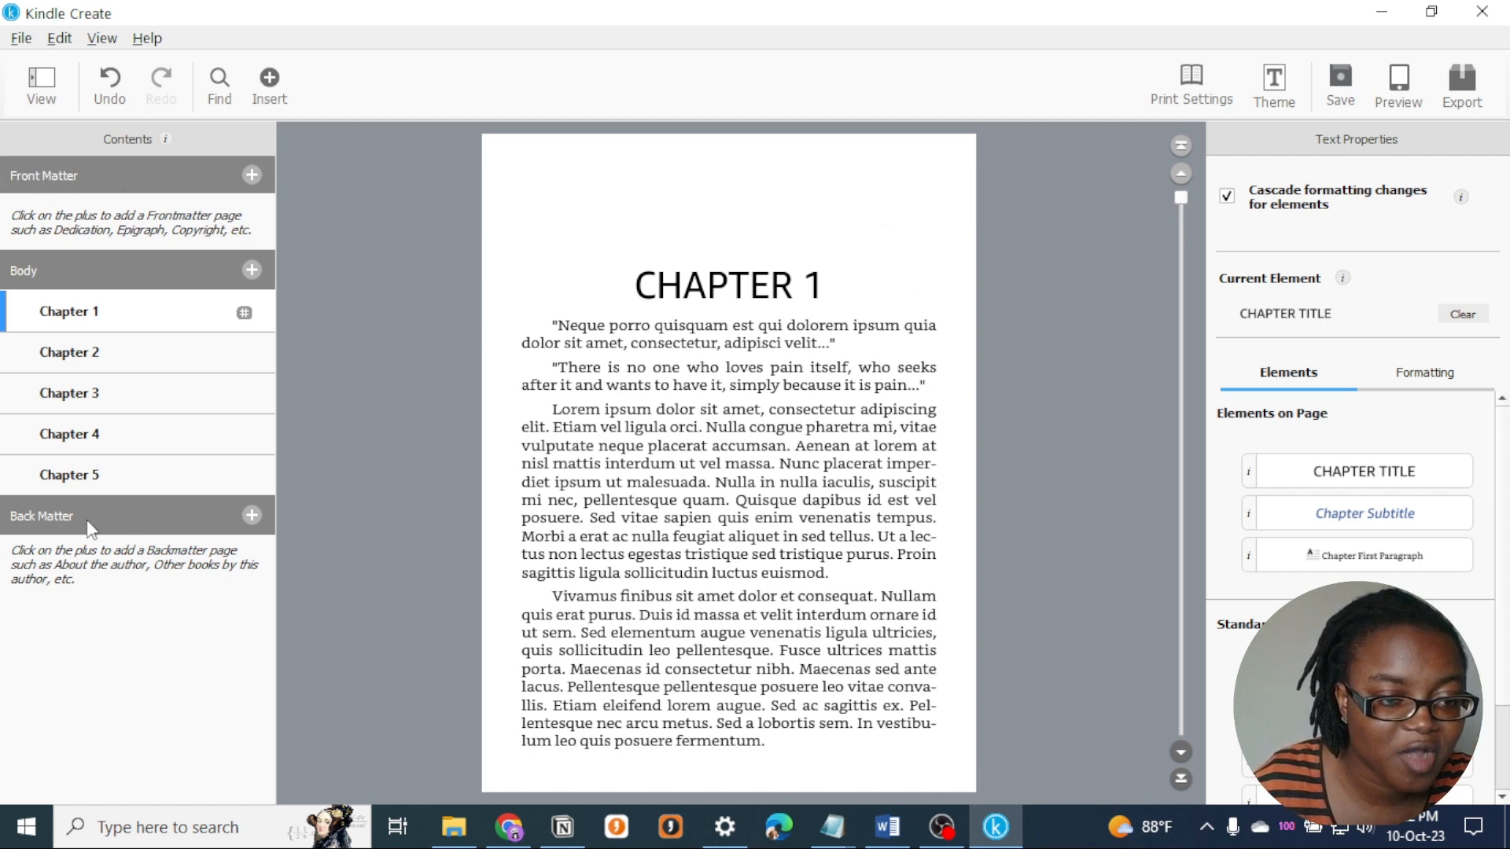
- Add a title page to the front matter and enter Lorem Ipsum as the book title
left_click(256, 172)
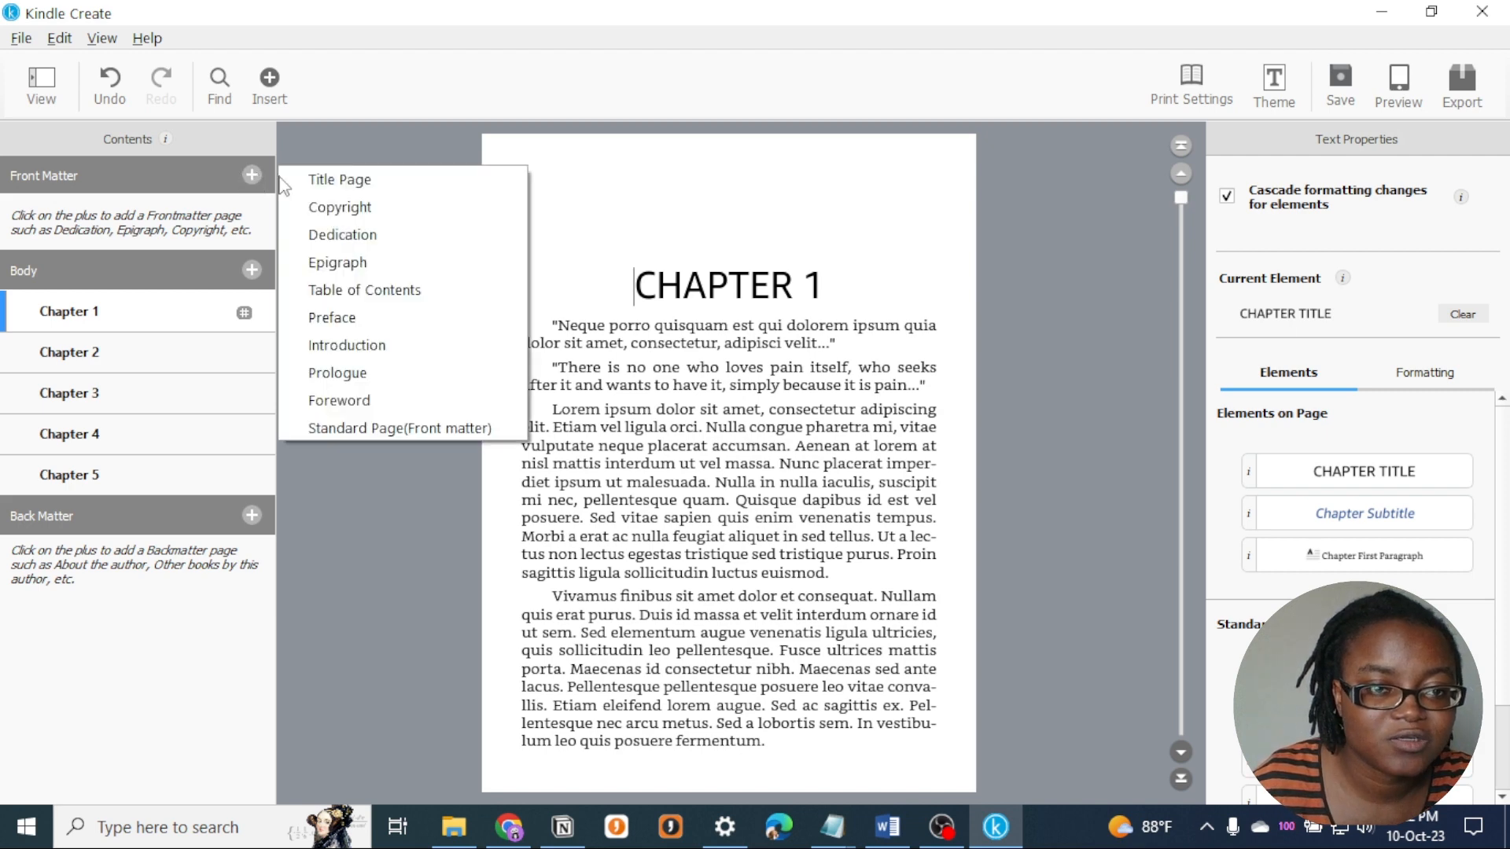
left_click(395, 181)
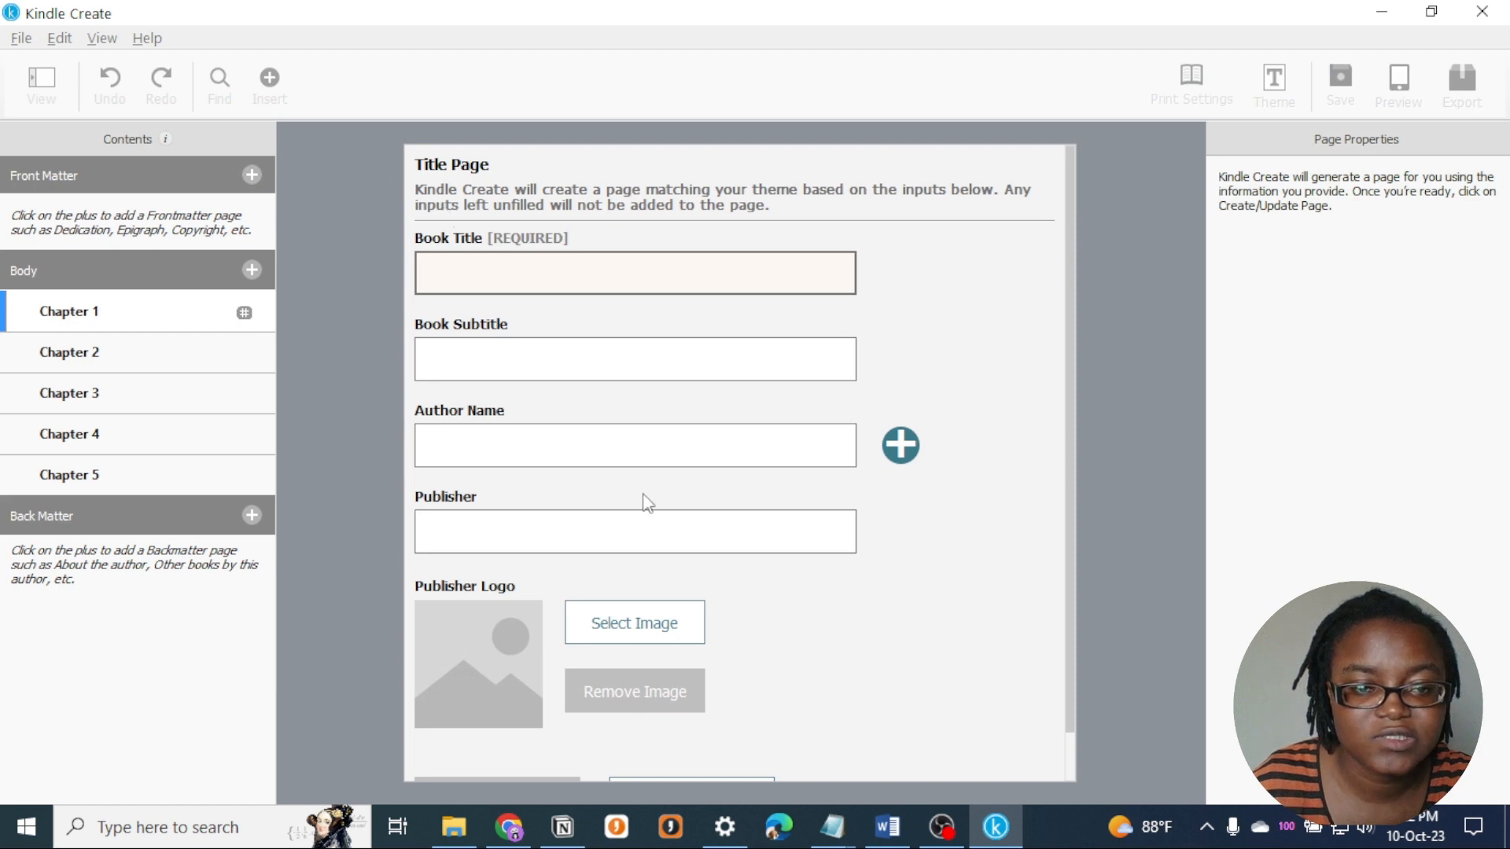
scroll(645, 500, "down", 2)
scroll(469, 405, "up", 2)
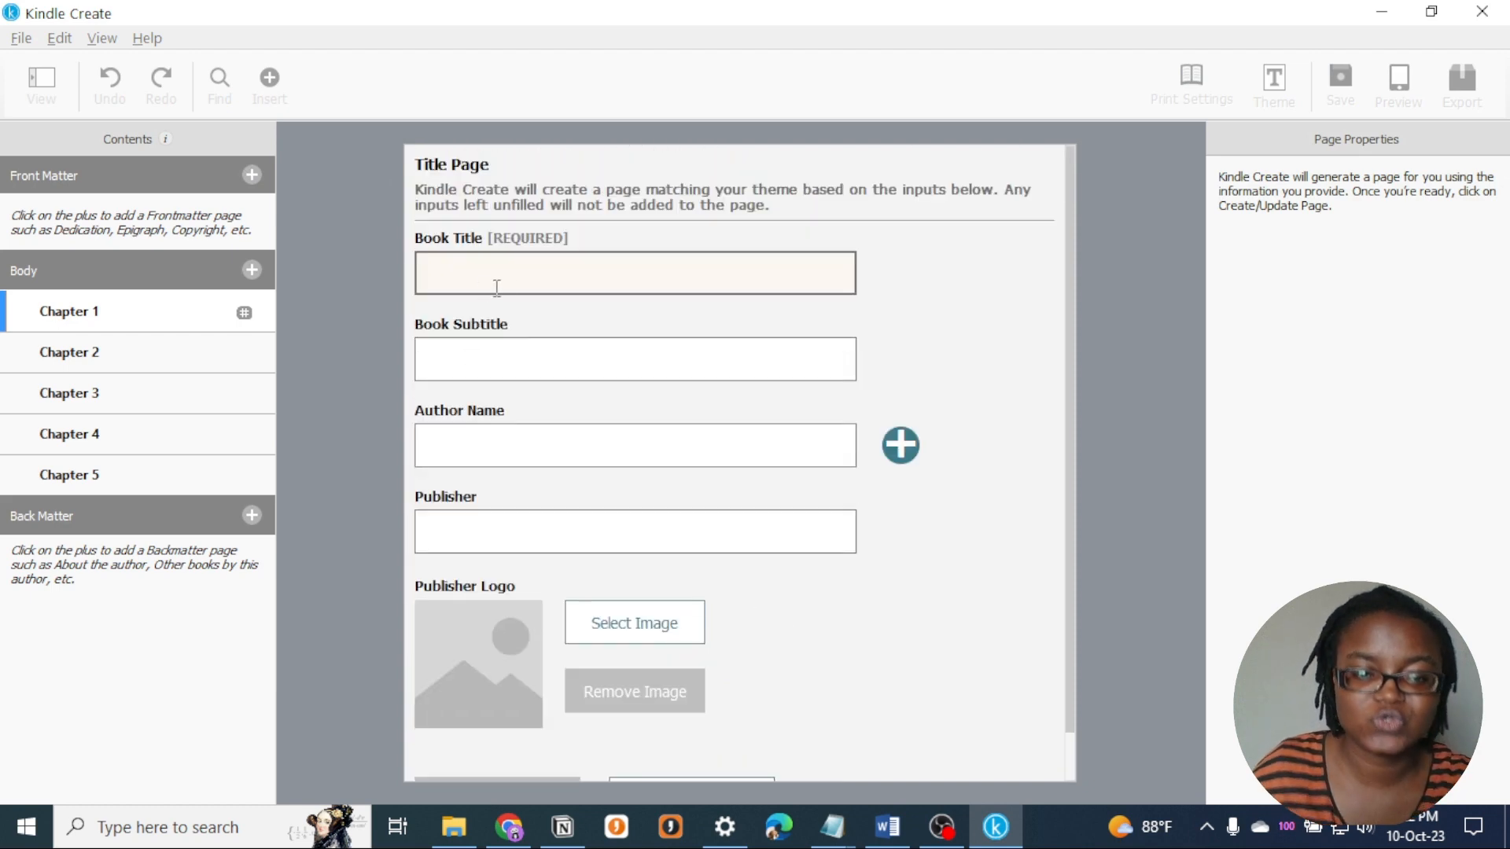
type("Lorem Ipsum")
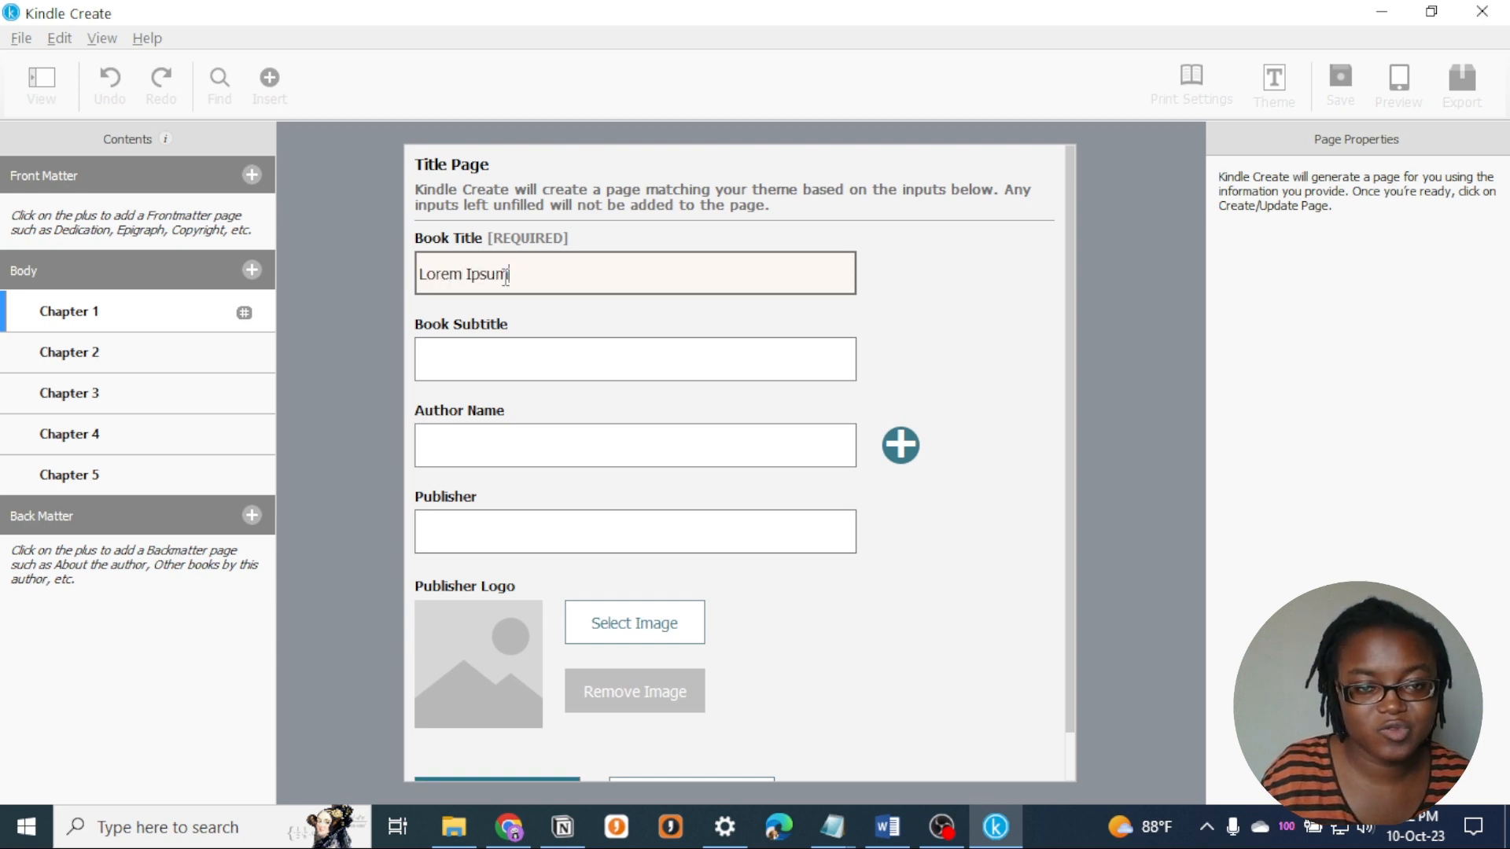
- Create the title page with the subtitle Ebook Formatting Book 2 and the author name African Writer, leaving the publisher details empty
left_click(560, 346)
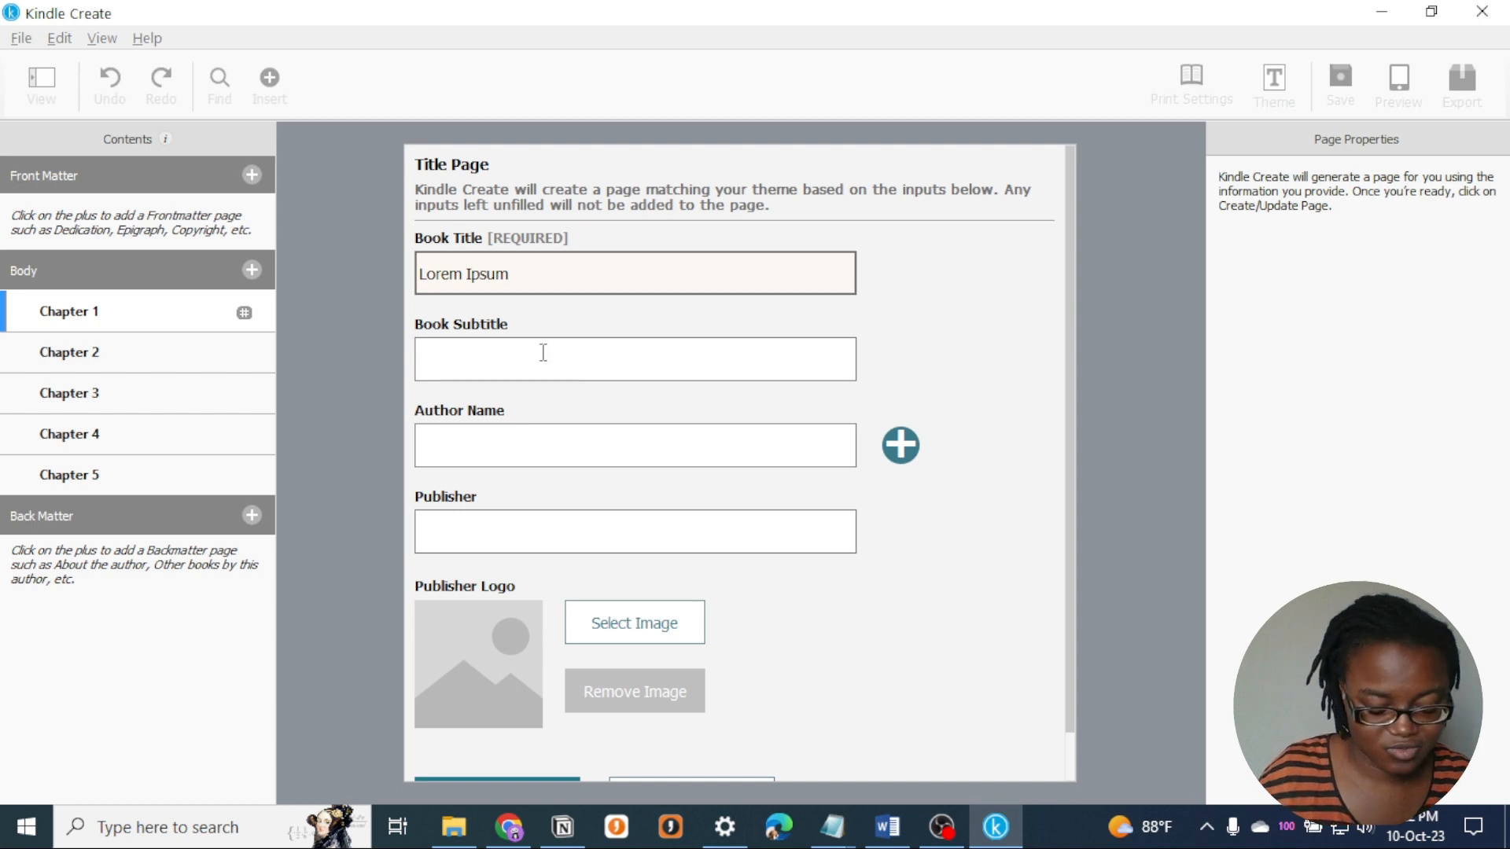
type("Ebook F")
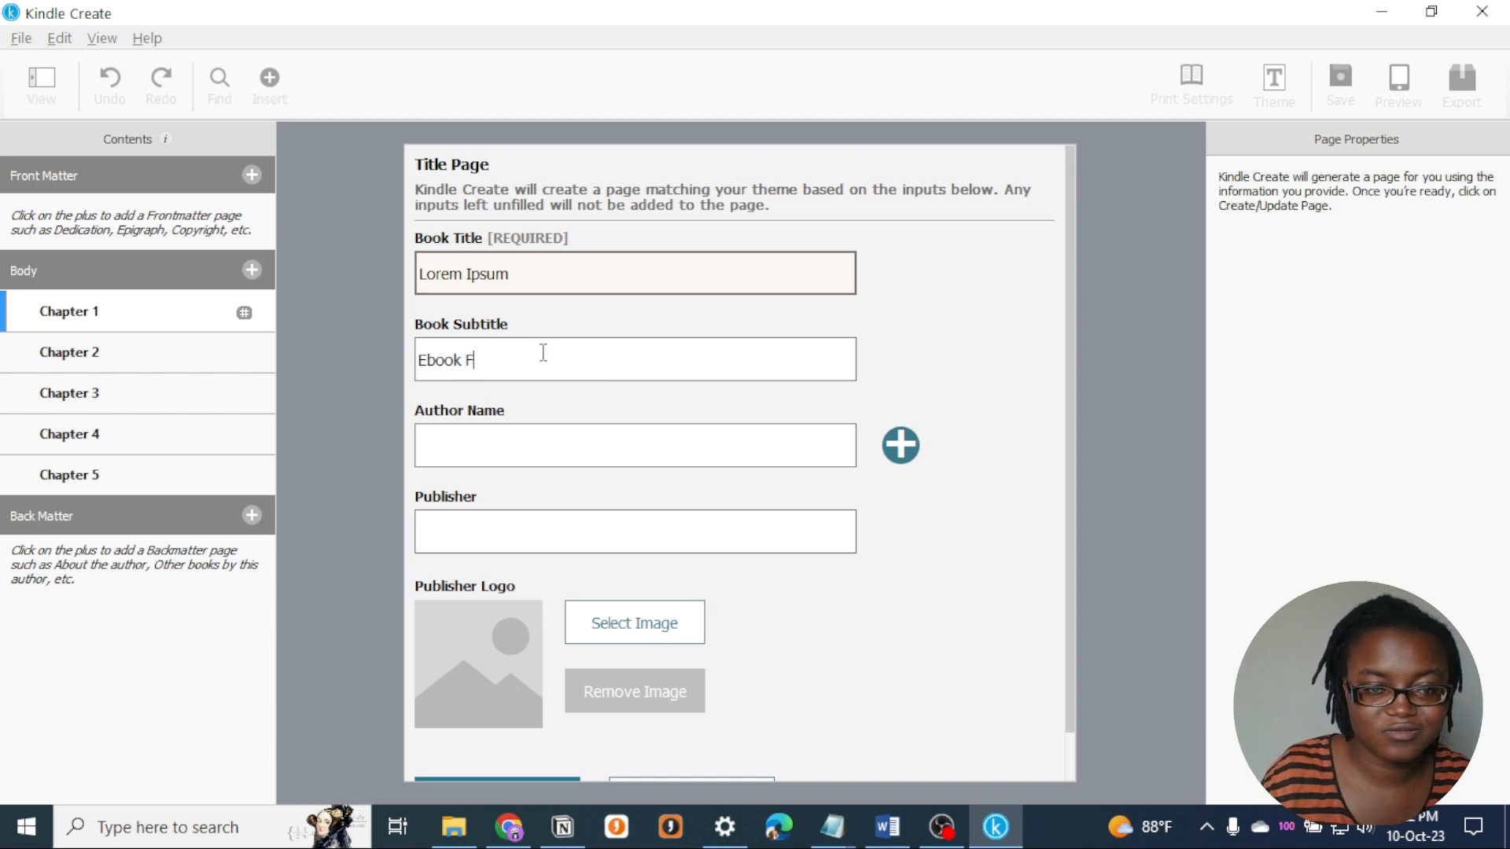
type("ormatting Boo")
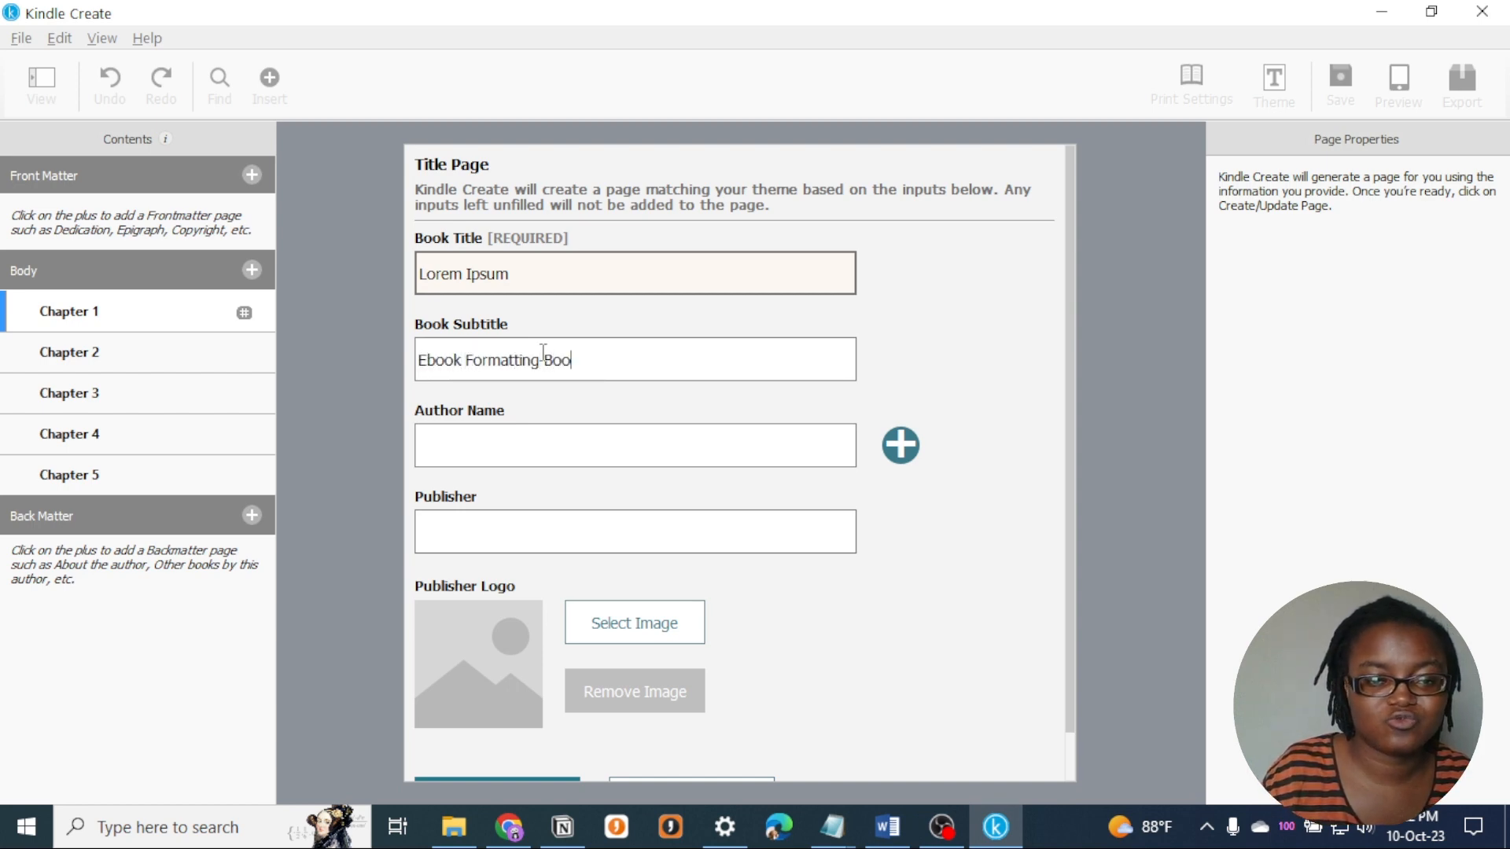
key("BackSpace")
key("BackSpace")
key("BackSpace")
key("BackSpace")
key("BackSpace")
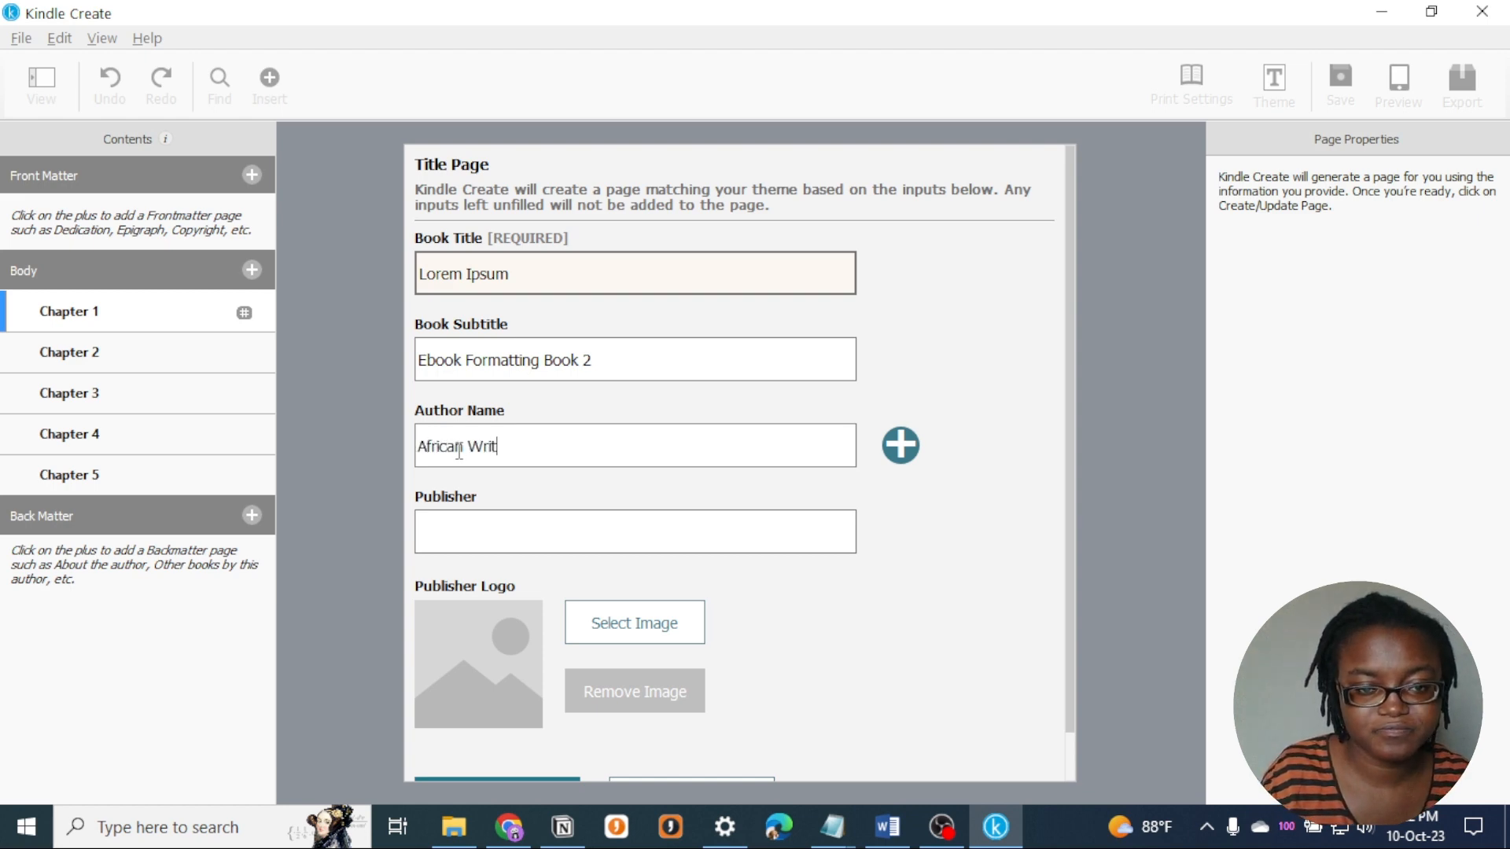
scroll(1007, 517, "down", 1)
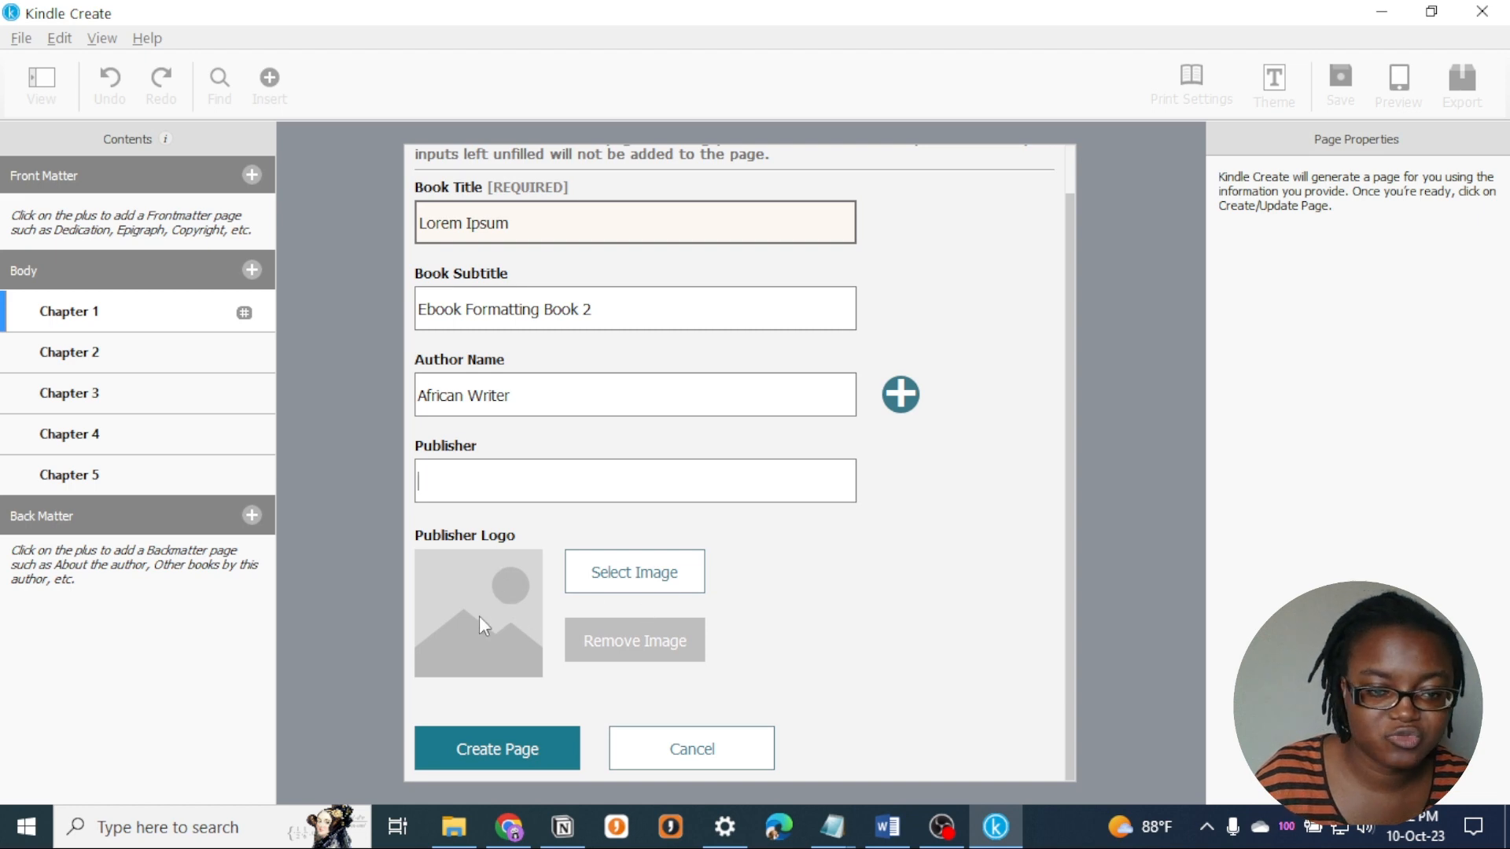
left_click(529, 756)
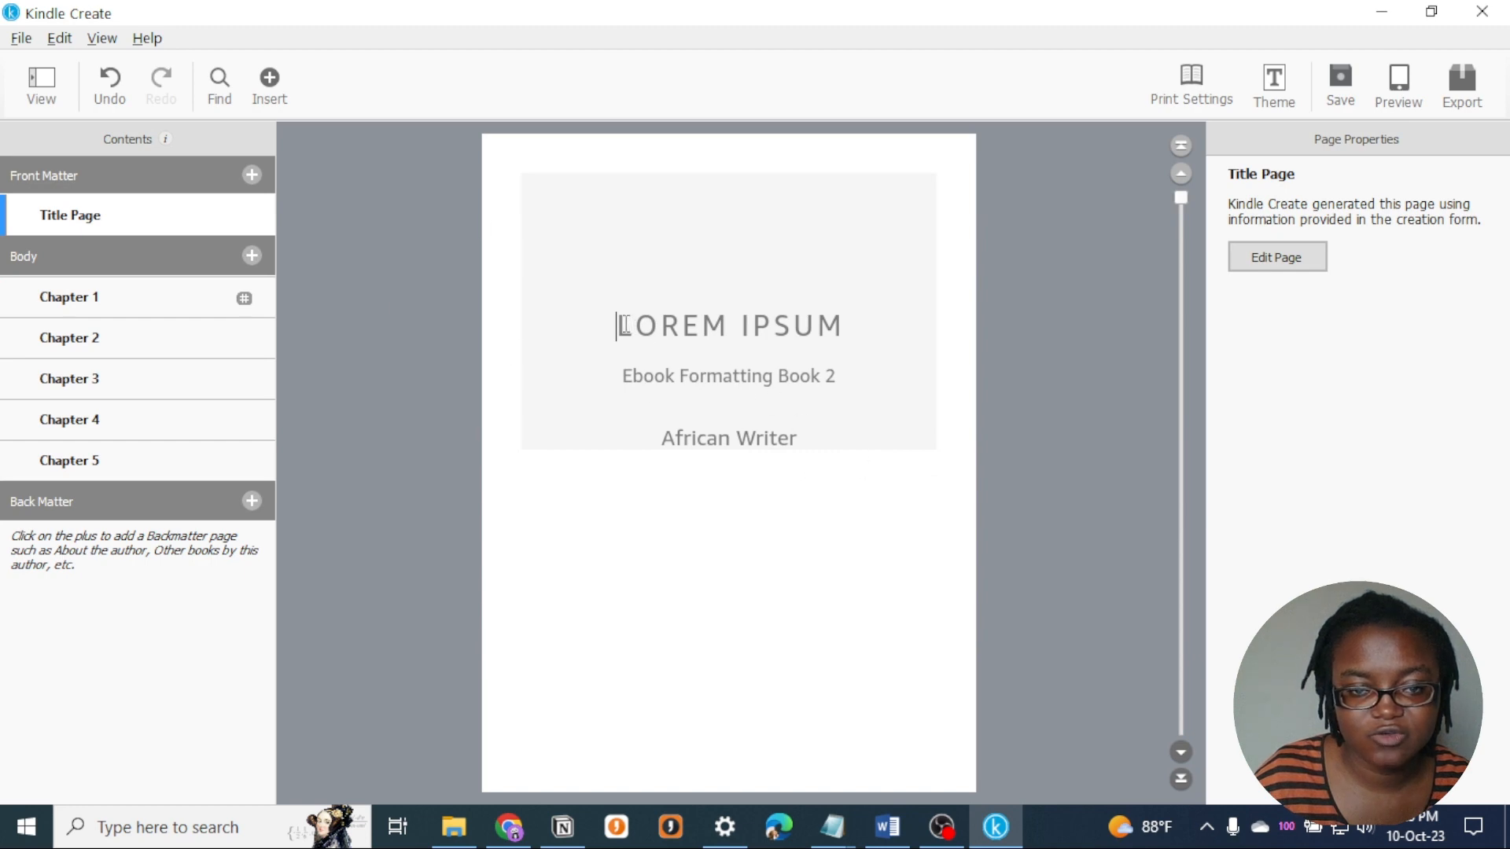
left_click_drag(623, 325, 861, 436)
left_click(861, 436)
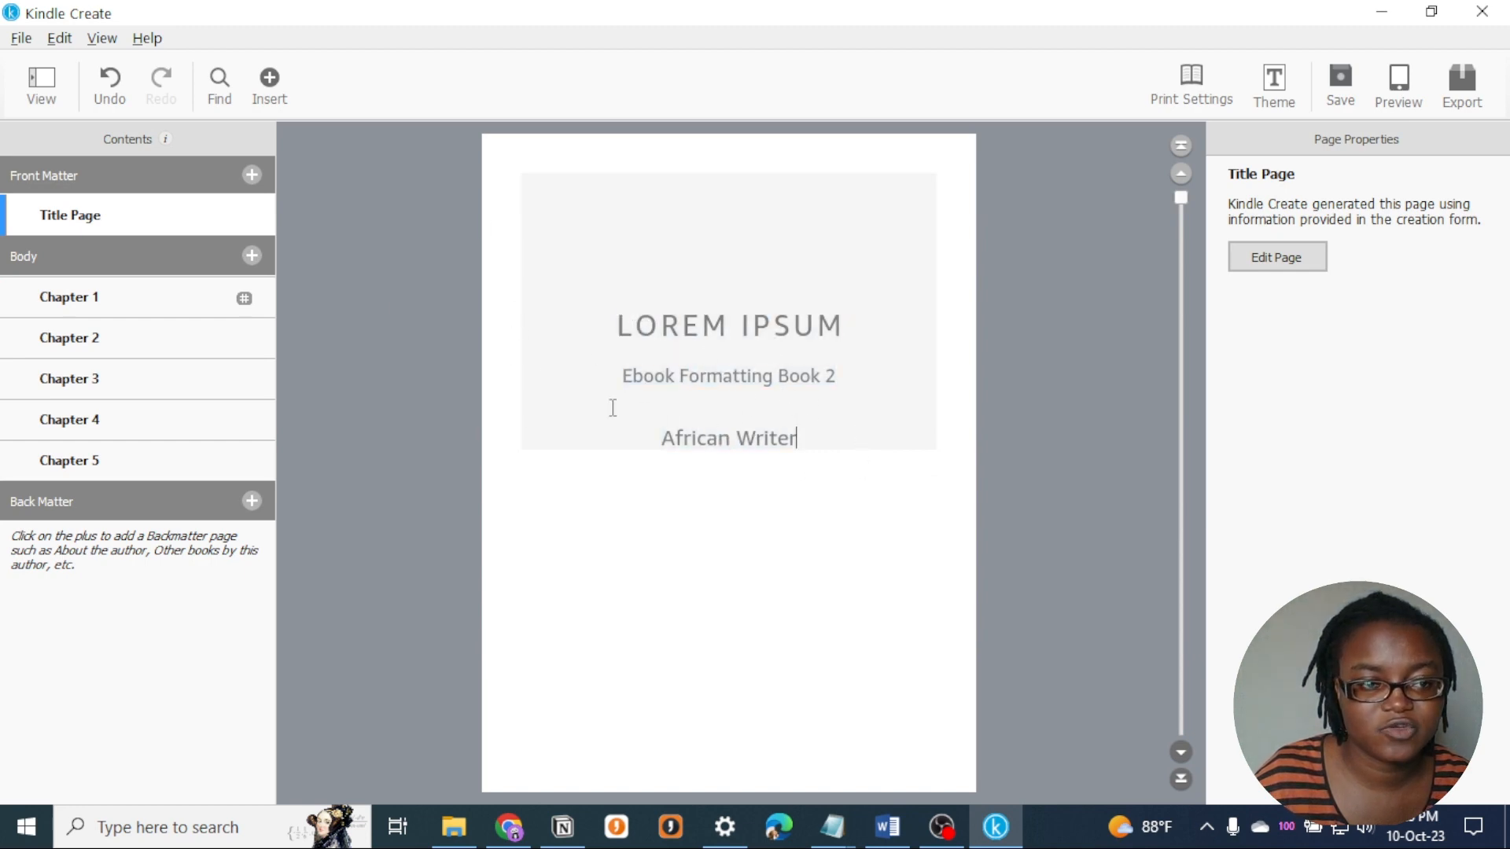
- Start a copyright page in the front matter and review its sample rights text through the ISBN, cover design and printing details
left_click(253, 174)
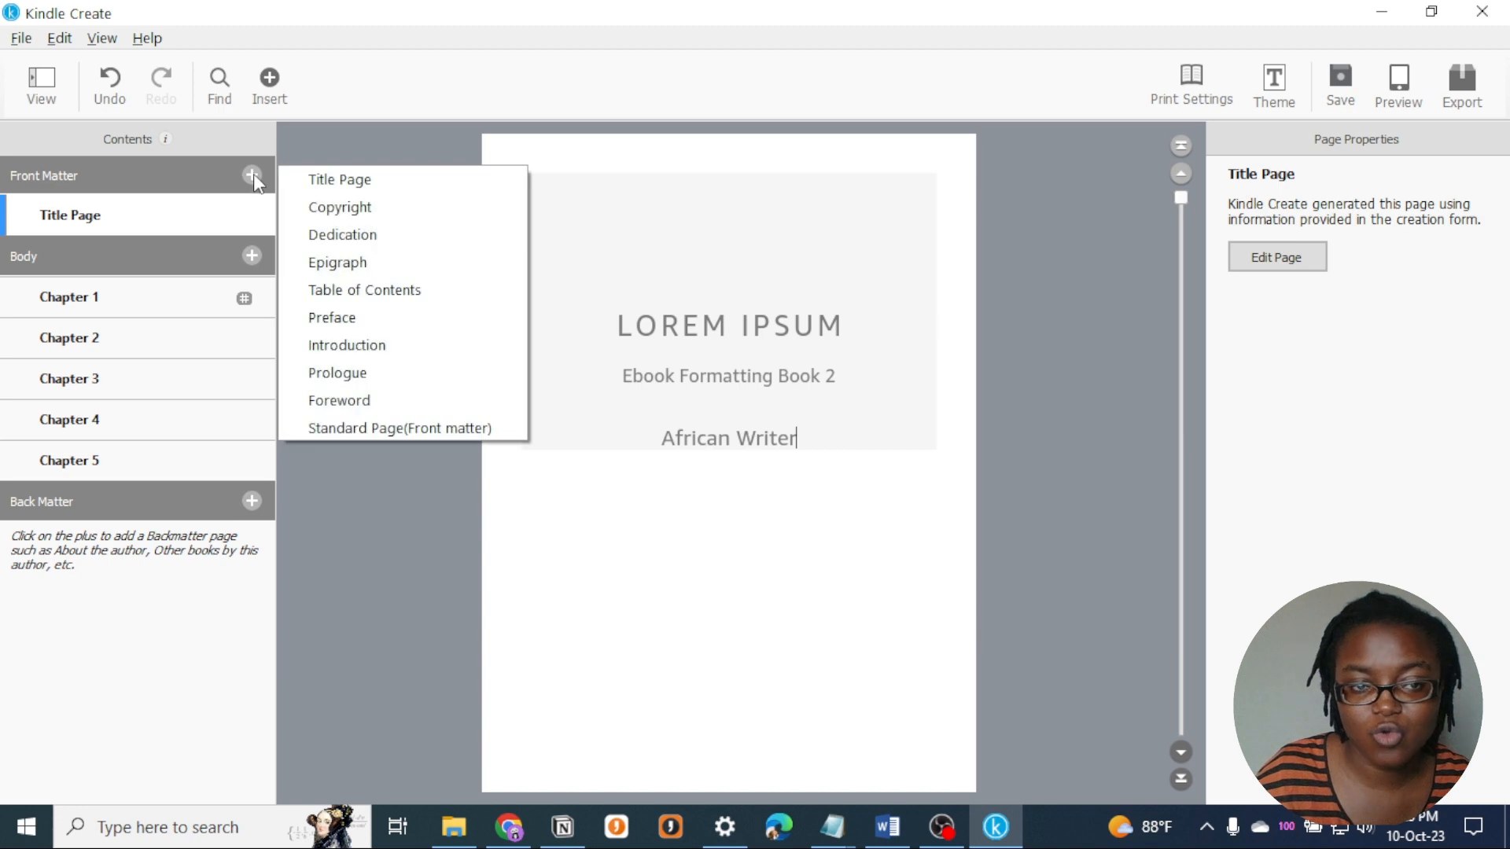
left_click(313, 210)
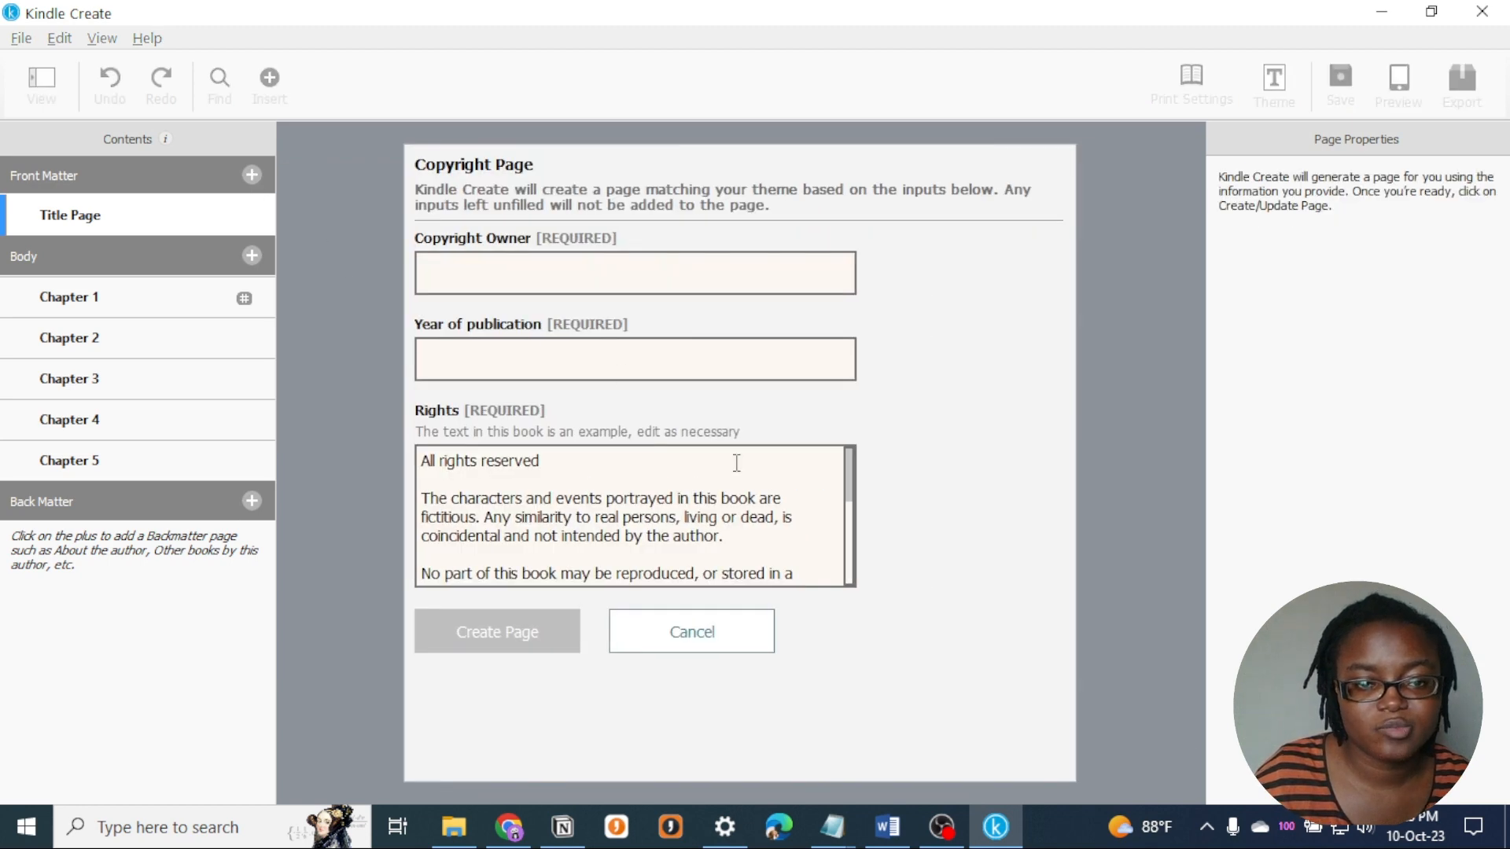
left_click_drag(850, 497, 846, 618)
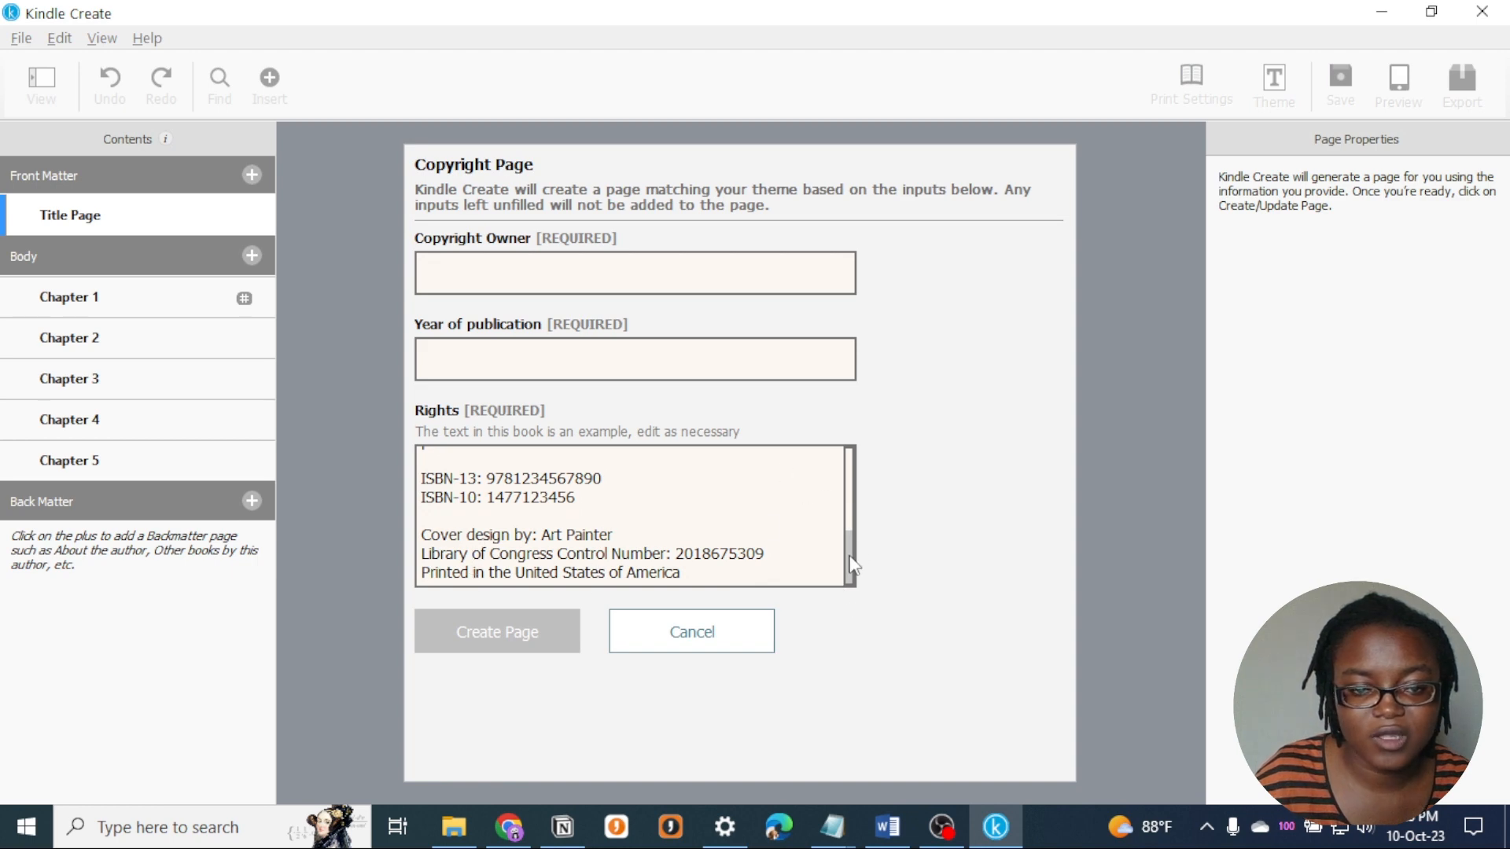
left_click_drag(850, 556, 848, 577)
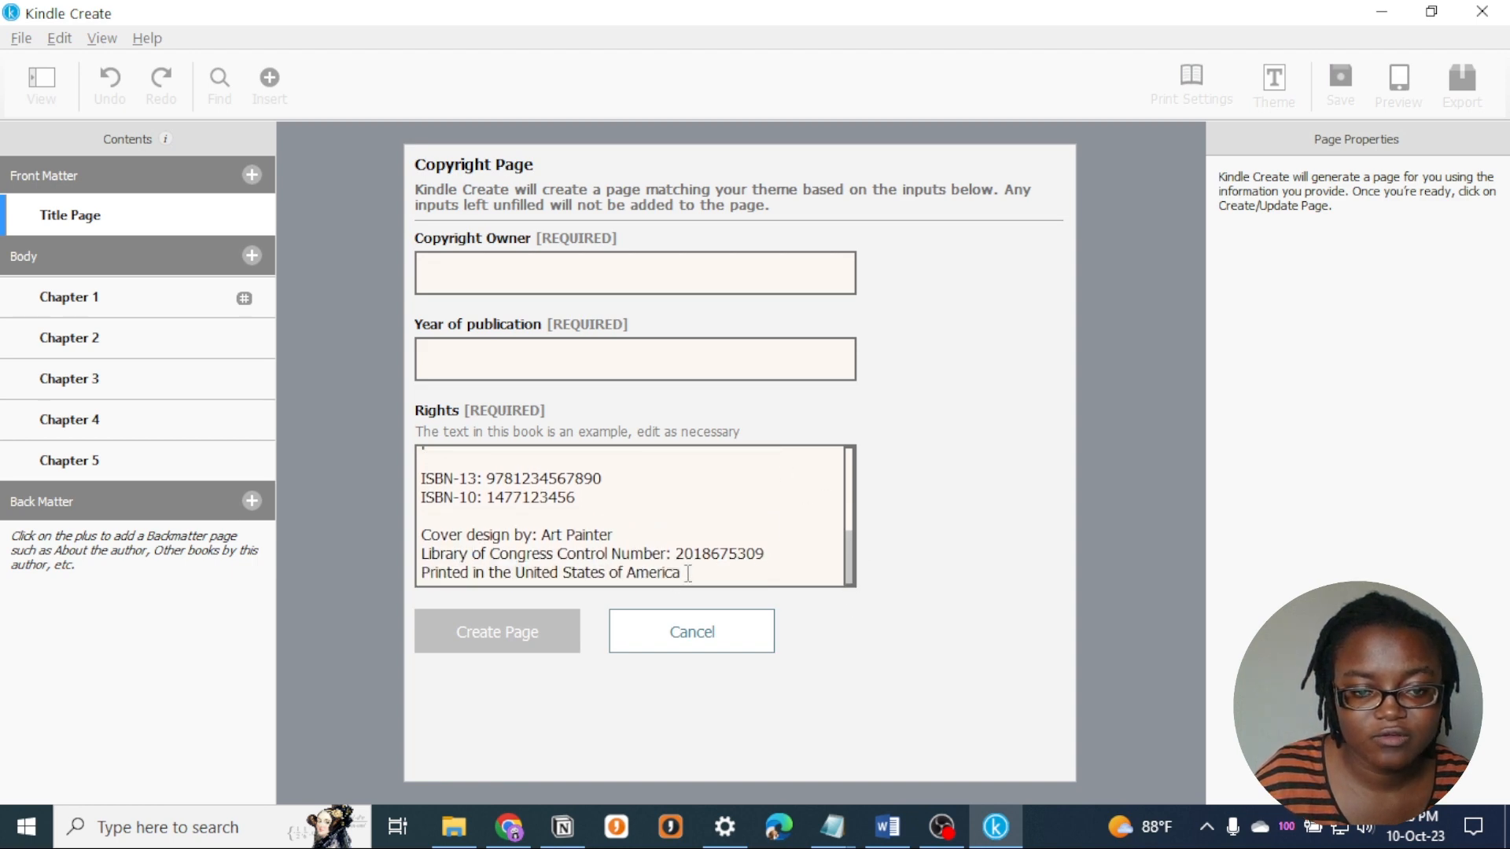
left_click_drag(683, 573, 437, 572)
left_click_drag(737, 555, 429, 497)
scroll(572, 490, "up", 3)
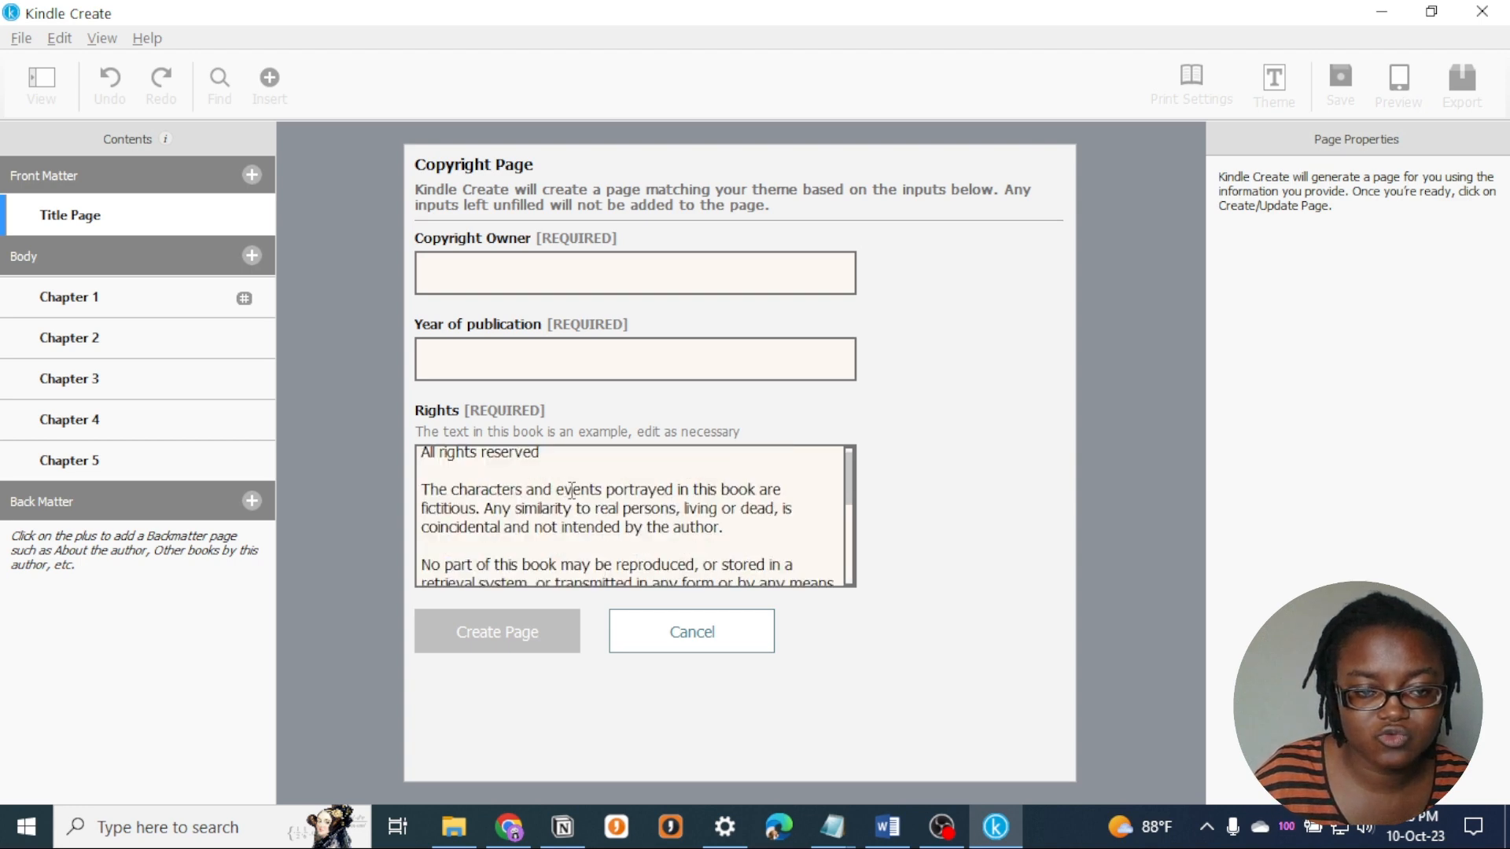
scroll(572, 491, "down", 5)
key("BackSpace")
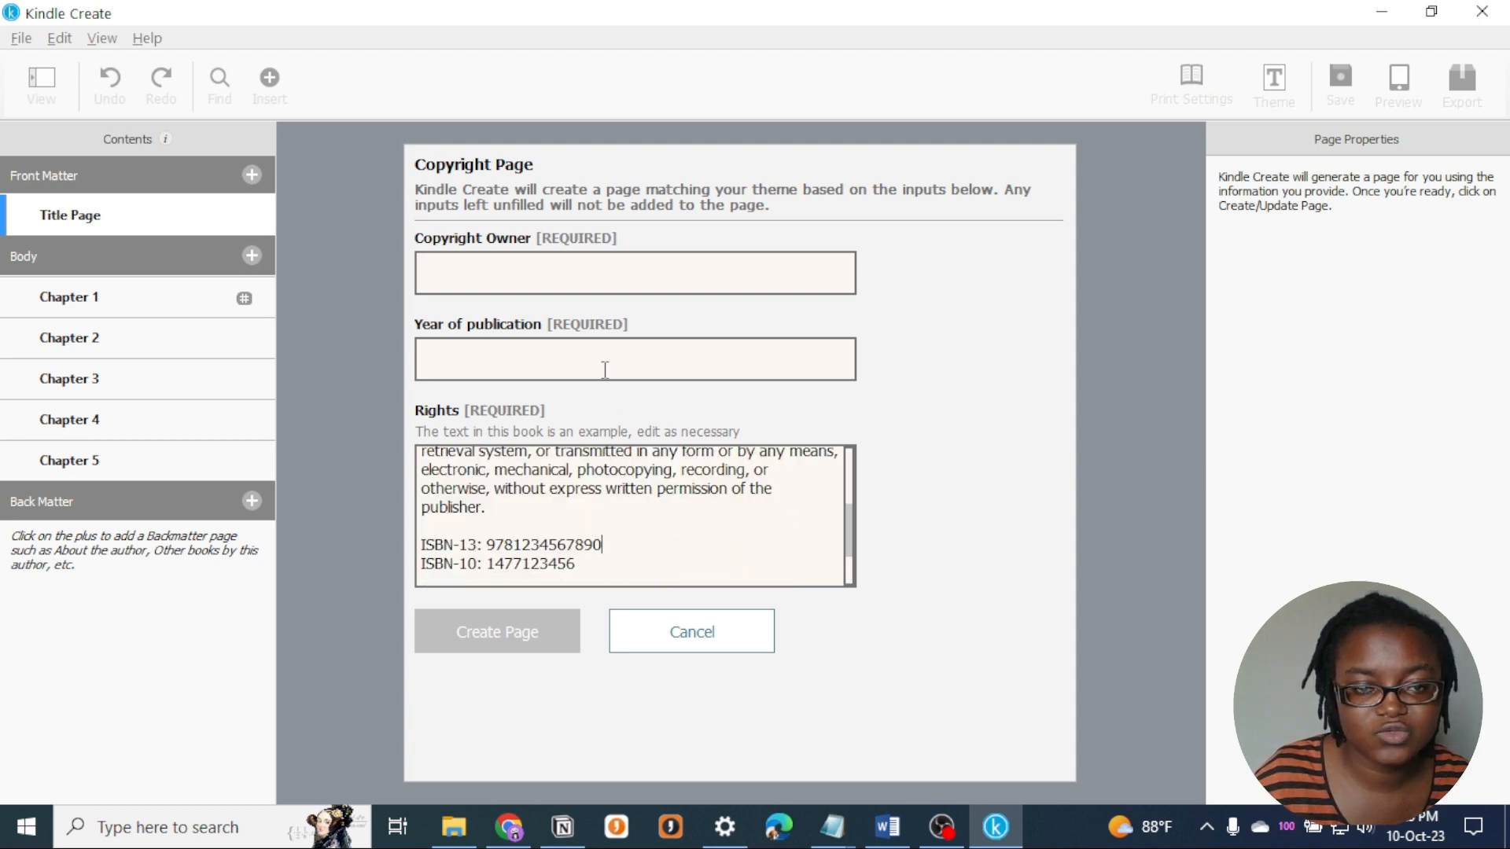
- Create the copyright page with African Writer as copyright owner and 2023 as year of publication, keeping the sample rights text
left_click(555, 268)
type("African Writer")
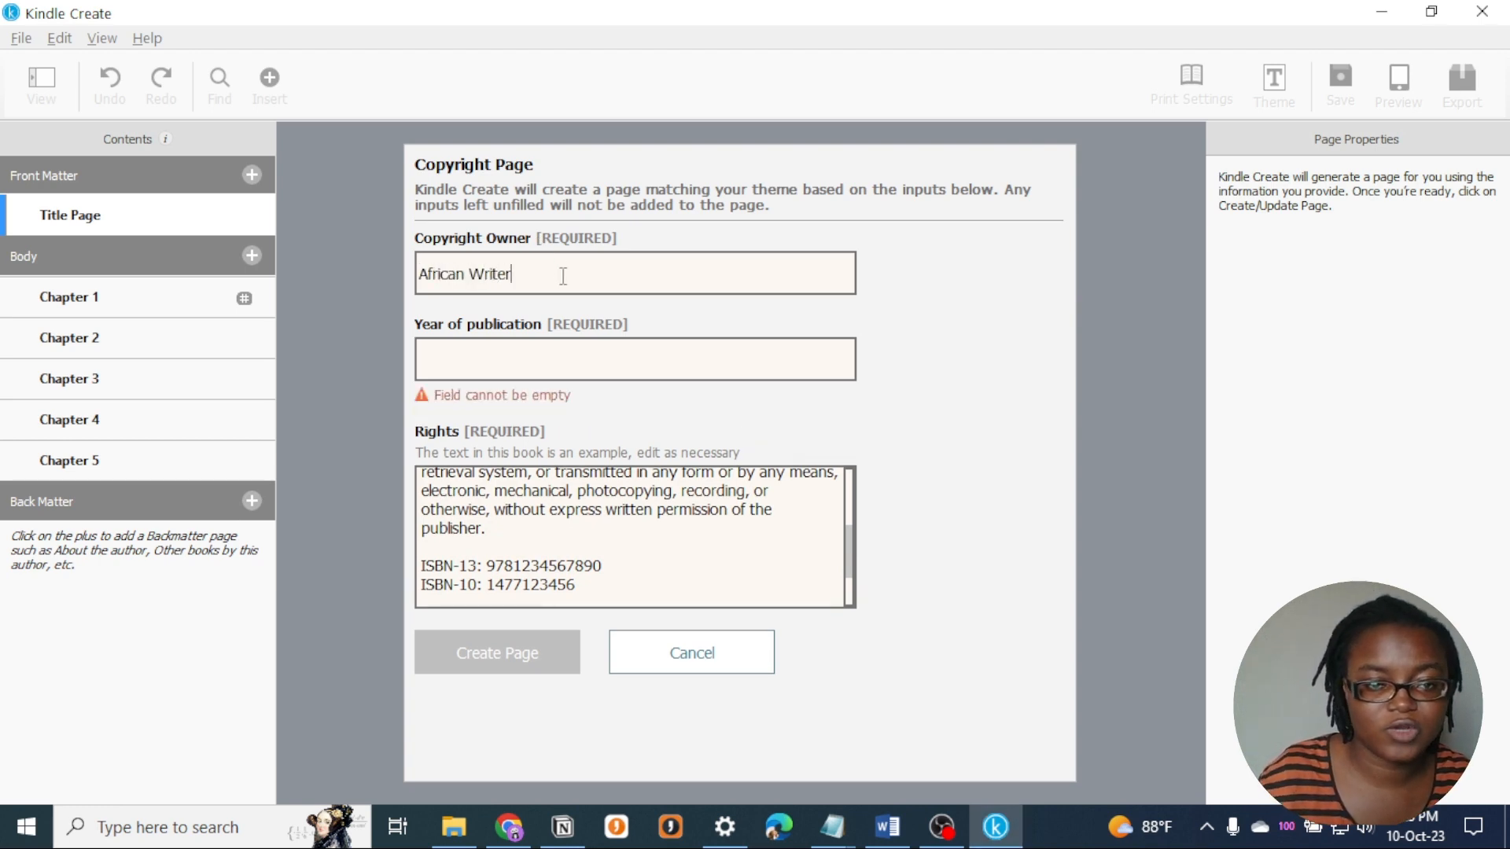
left_click(556, 371)
type("2023")
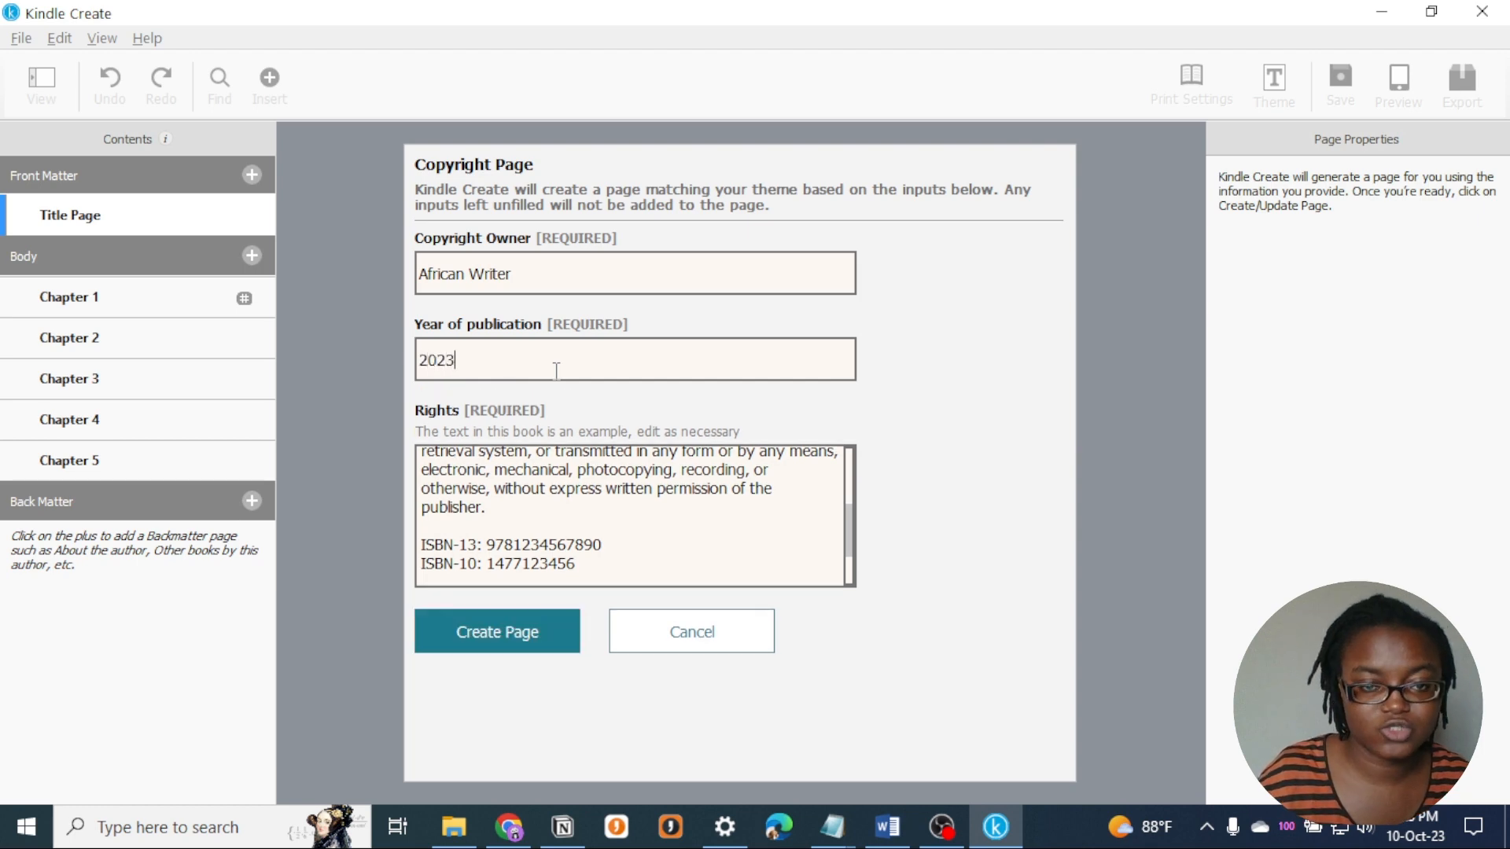
left_click(511, 641)
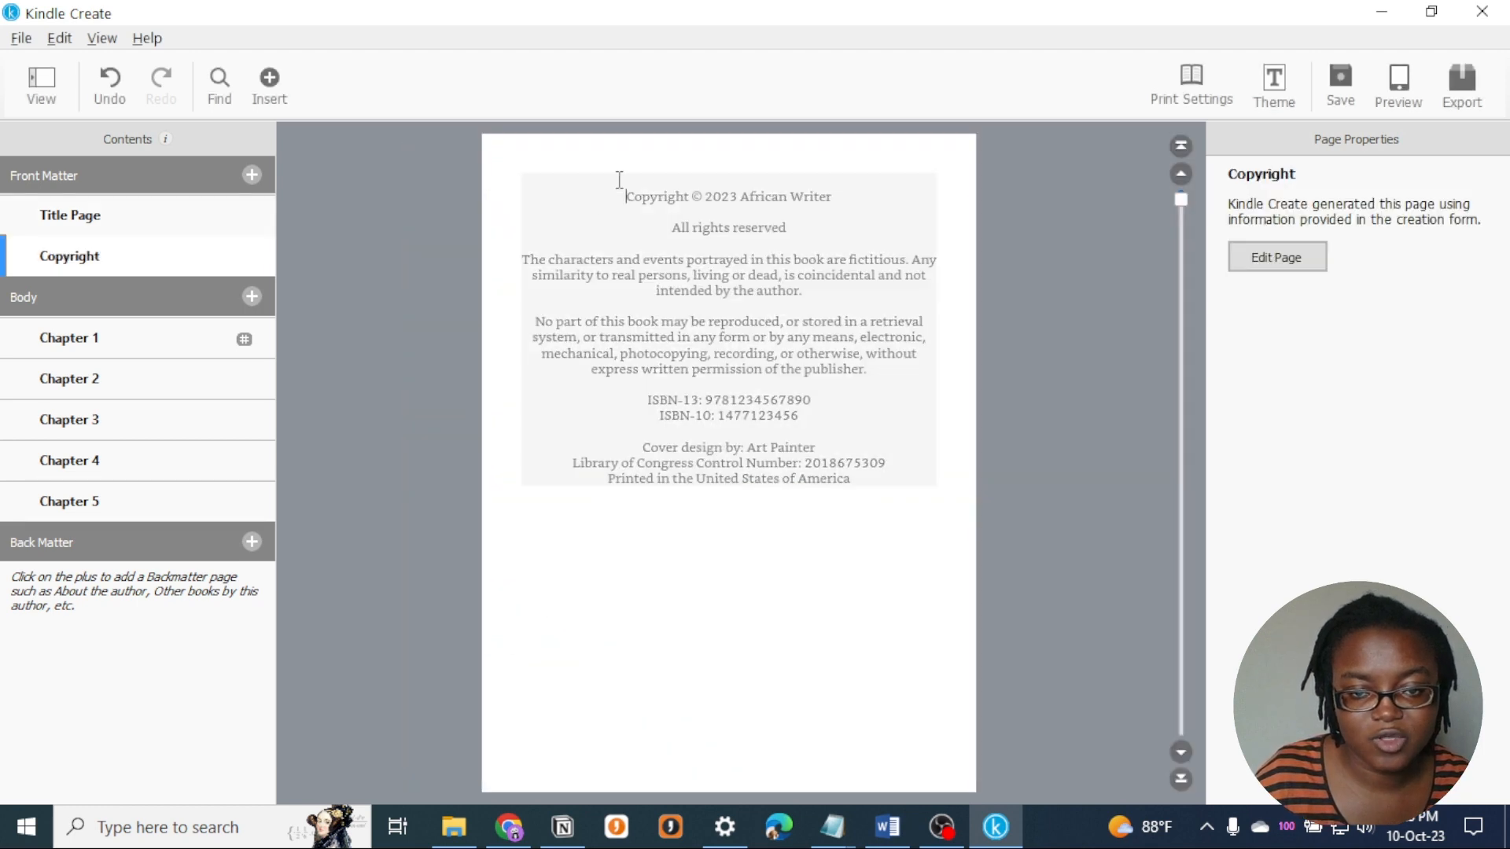
left_click_drag(628, 196, 851, 479)
left_click(748, 353)
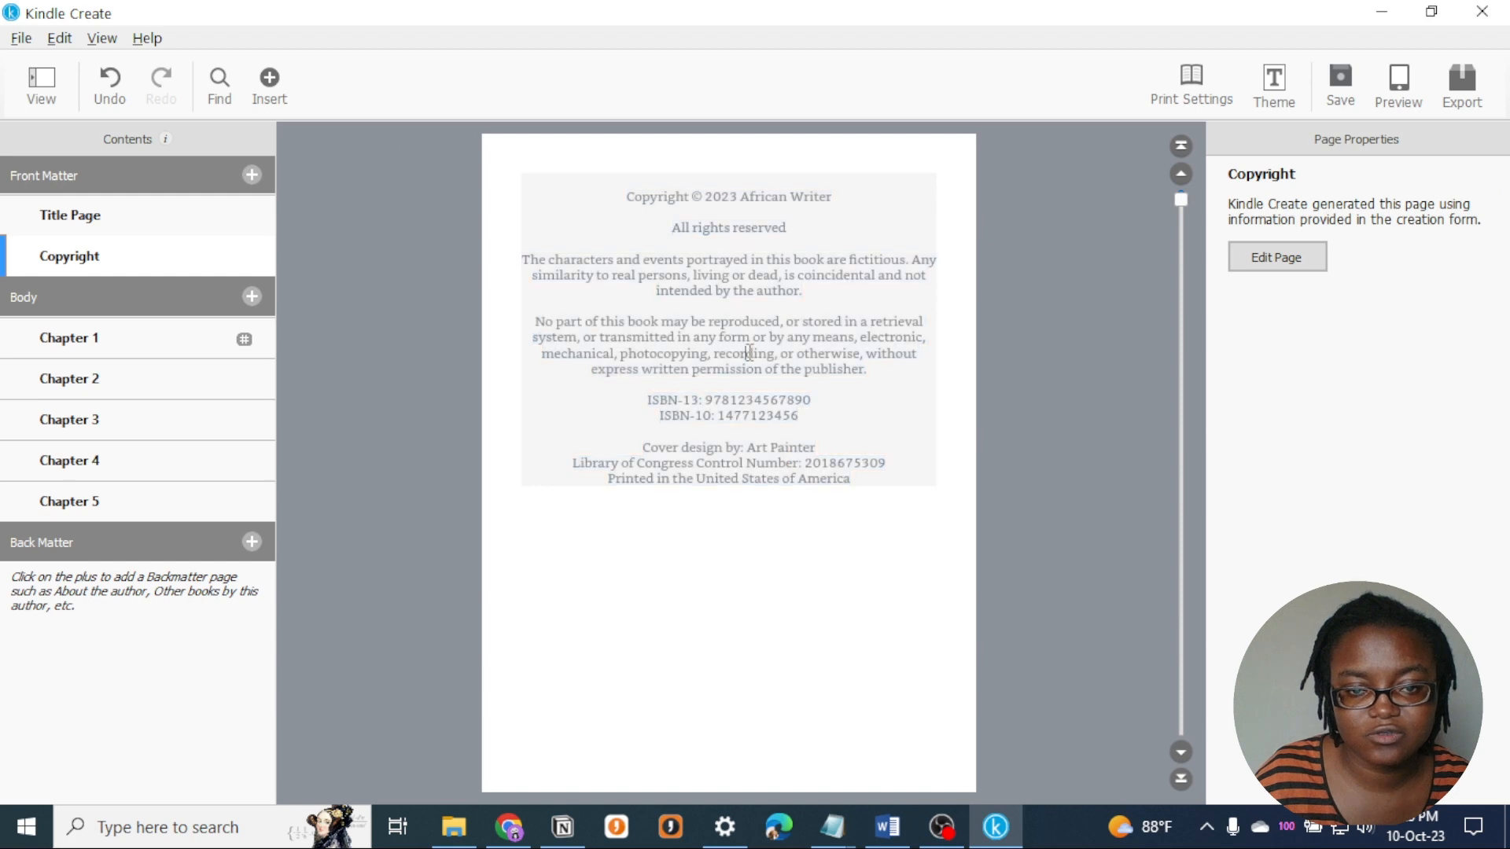
- Start an About The Author page in the back matter with the author name African Writer and the description "African Writer writes"
left_click(252, 174)
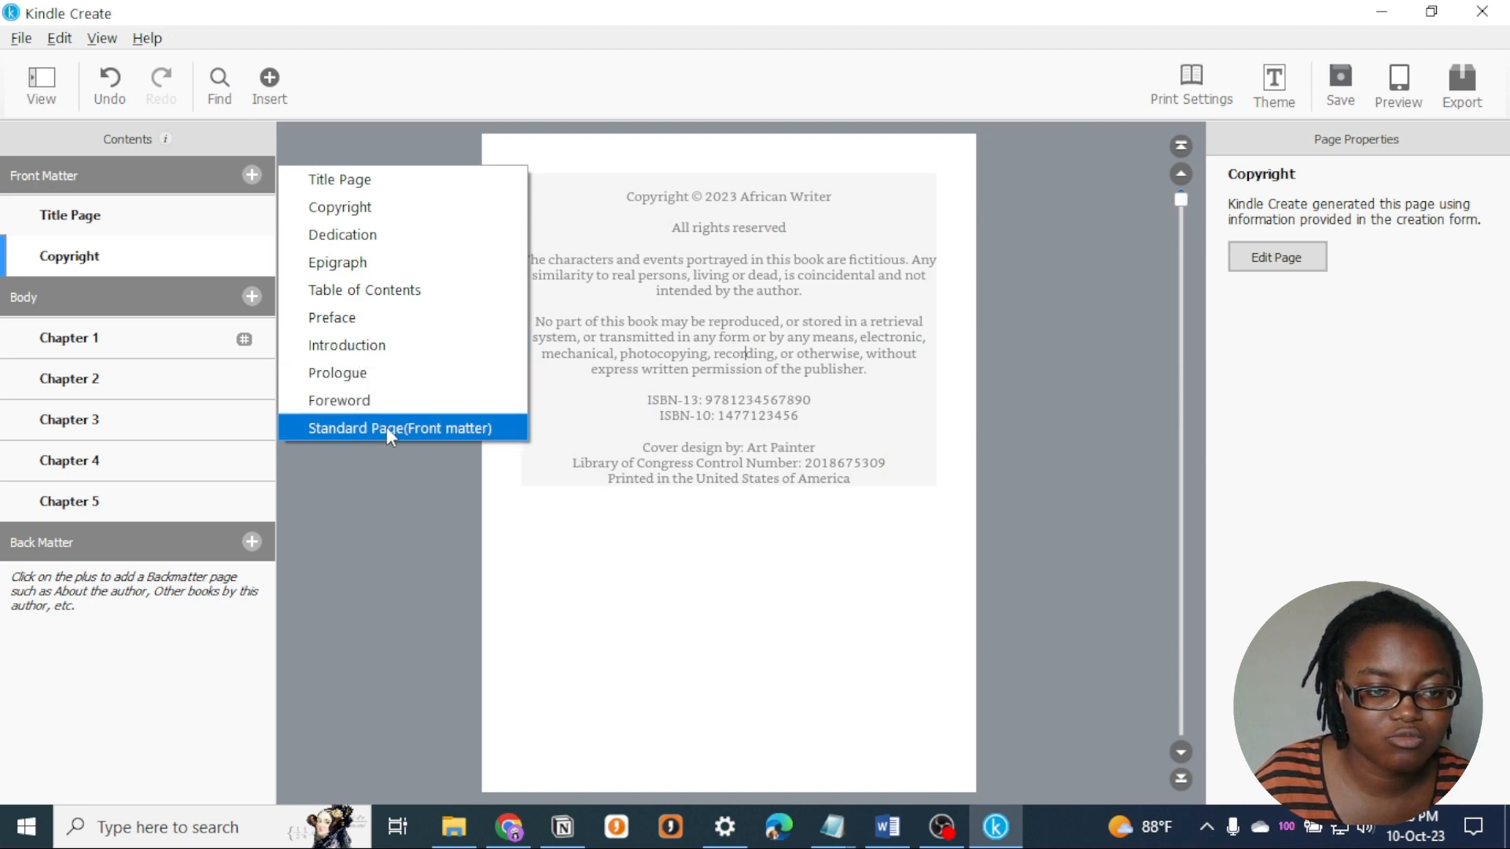
left_click(252, 546)
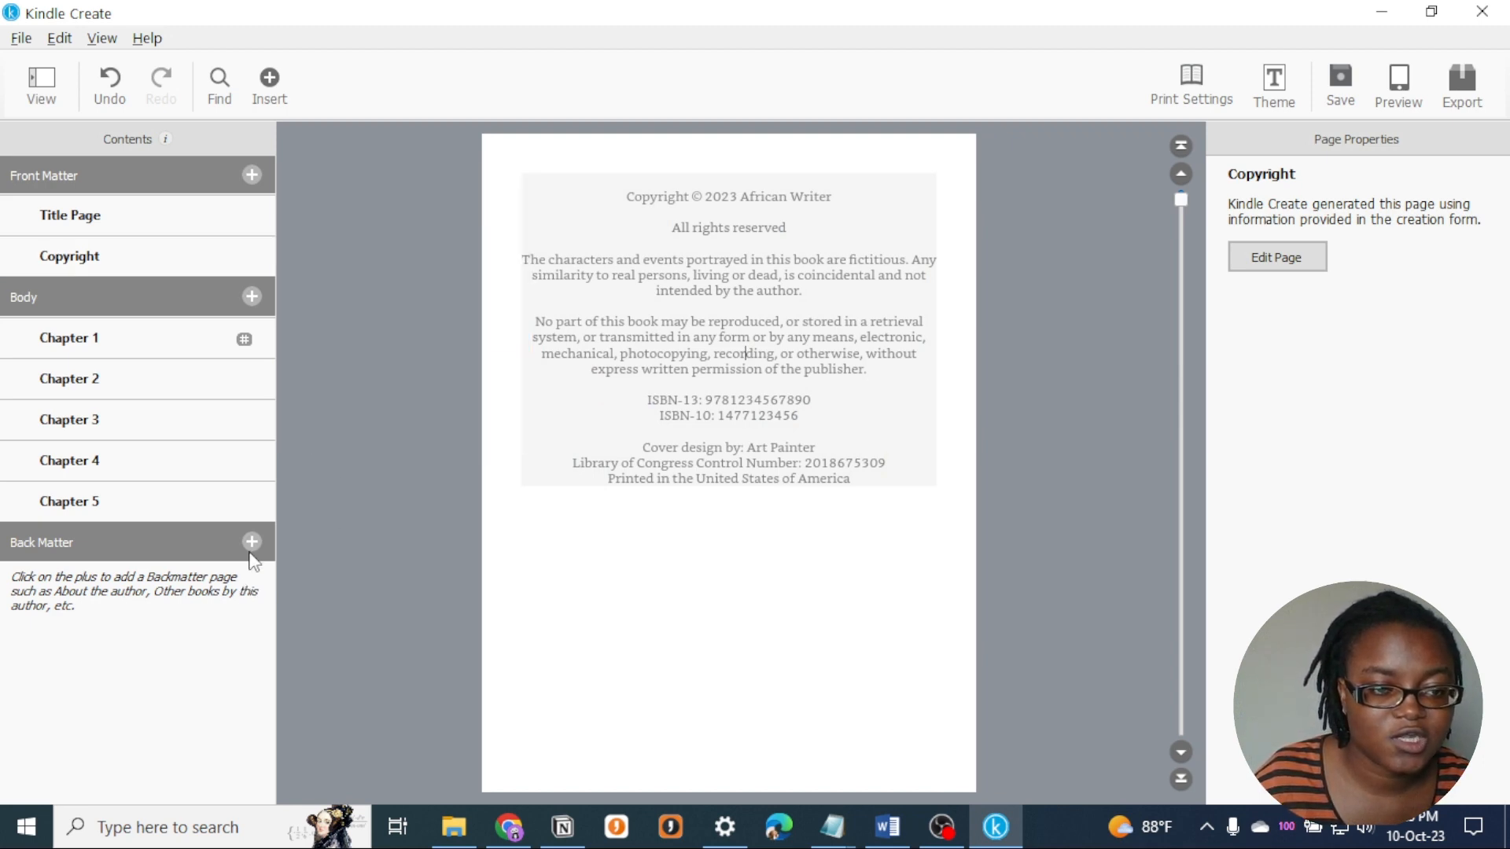
left_click(252, 542)
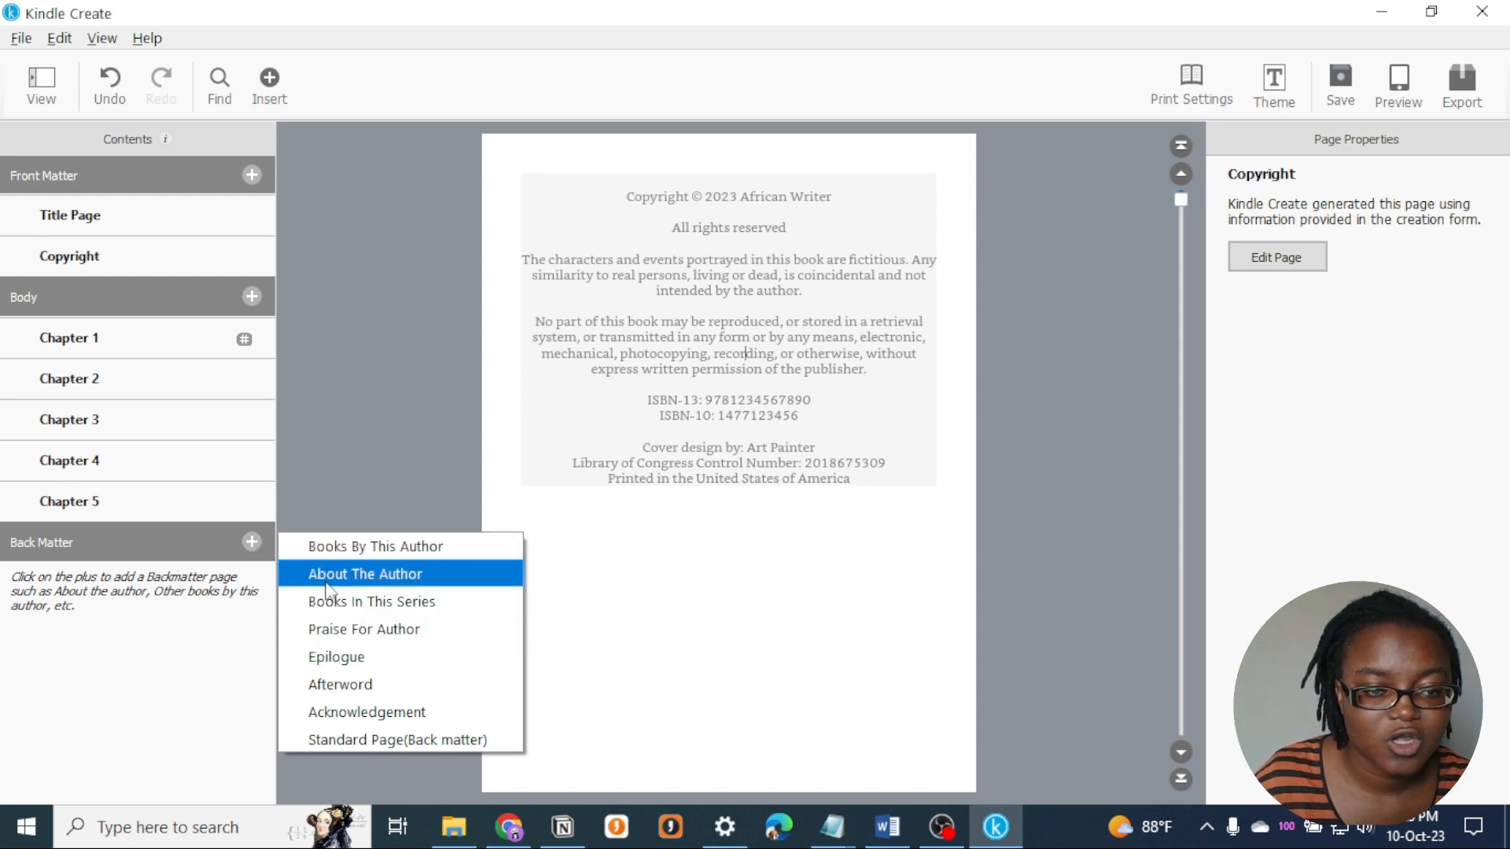
left_click(405, 574)
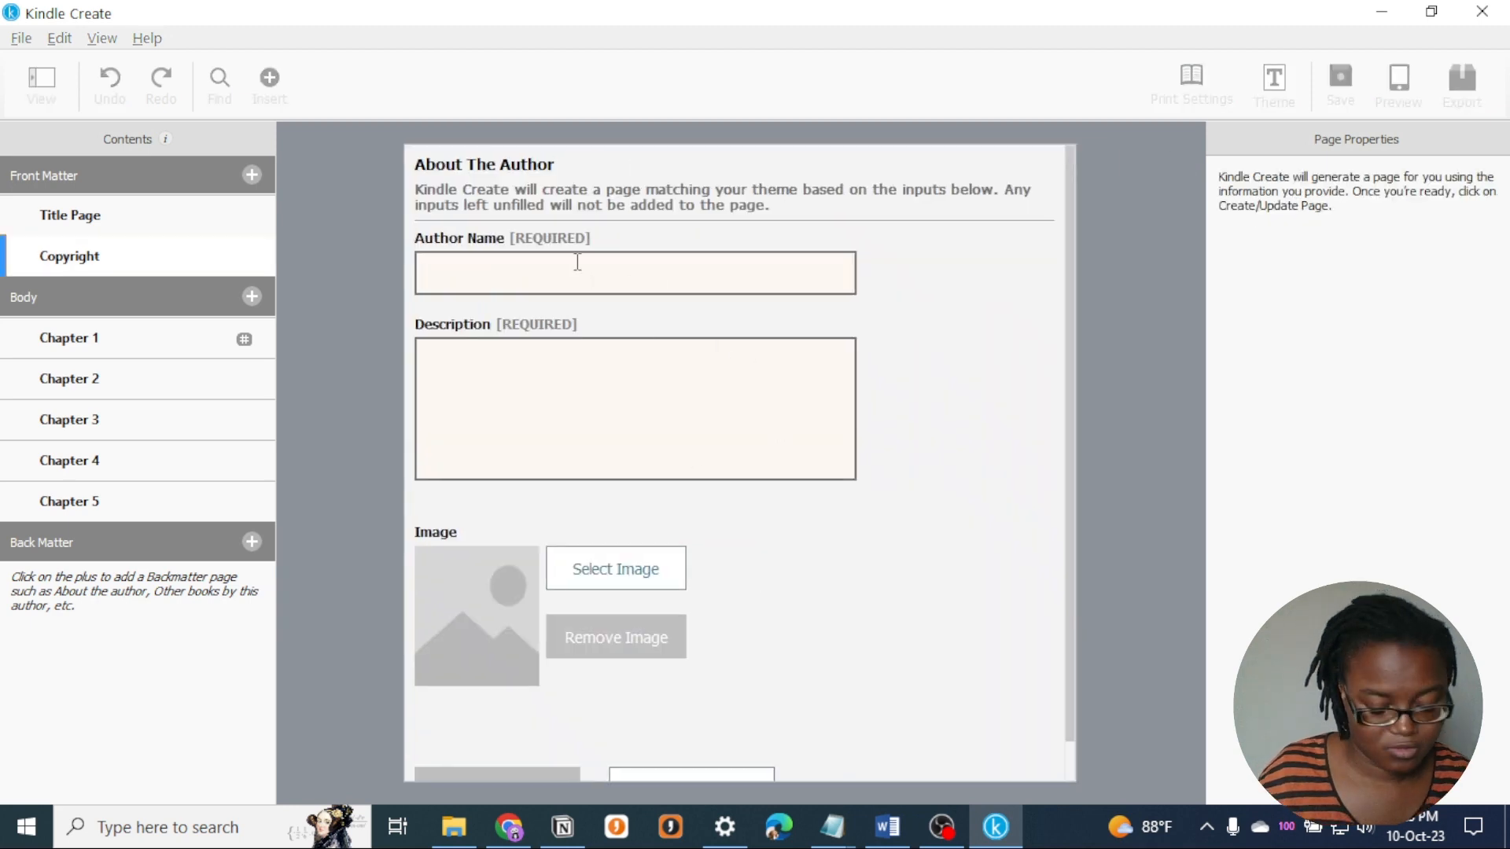
type("African Writ")
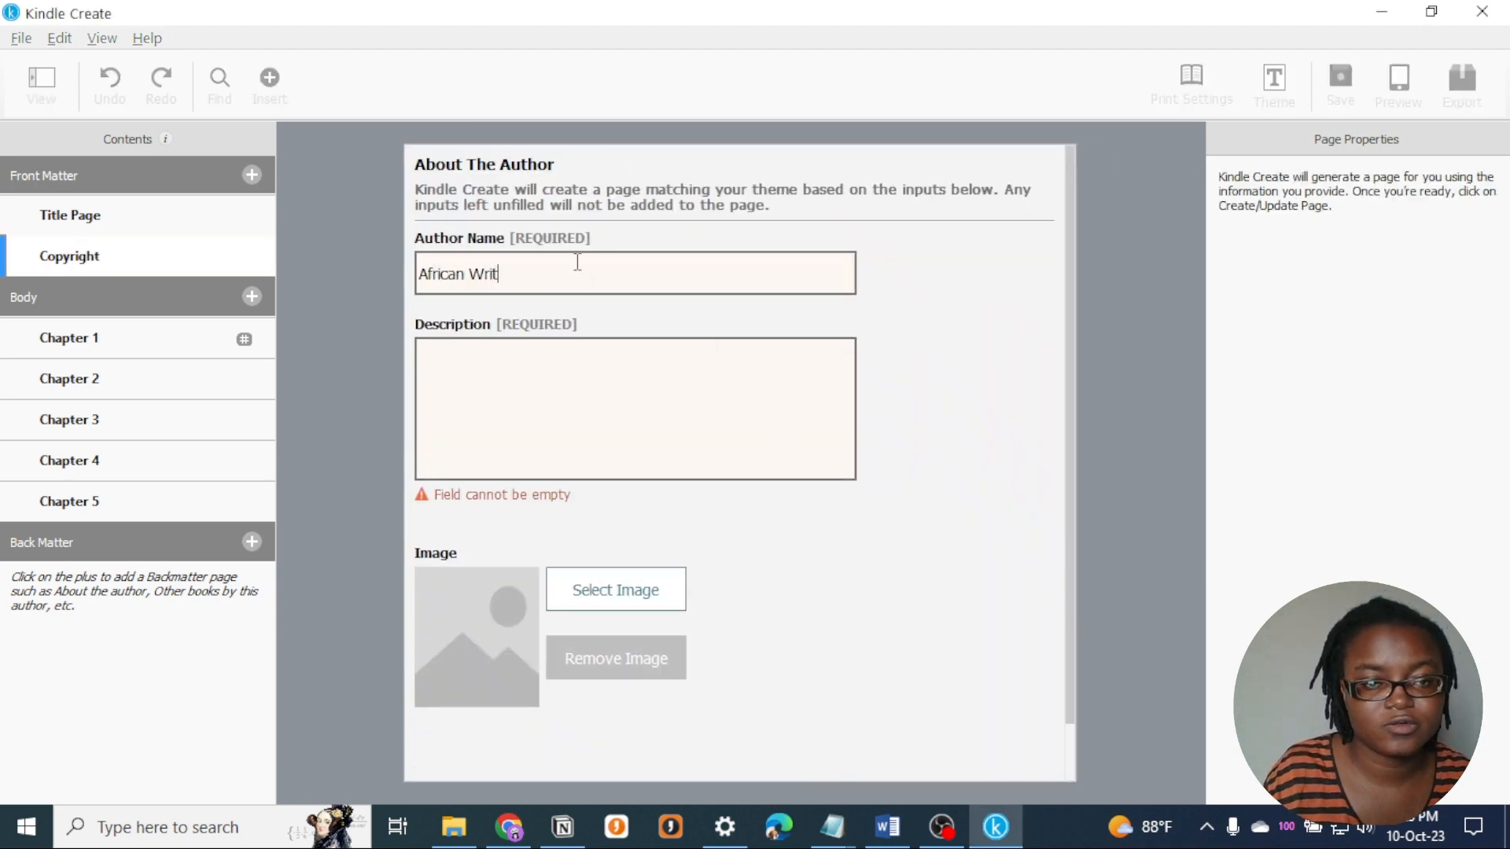
type("African Writer writes")
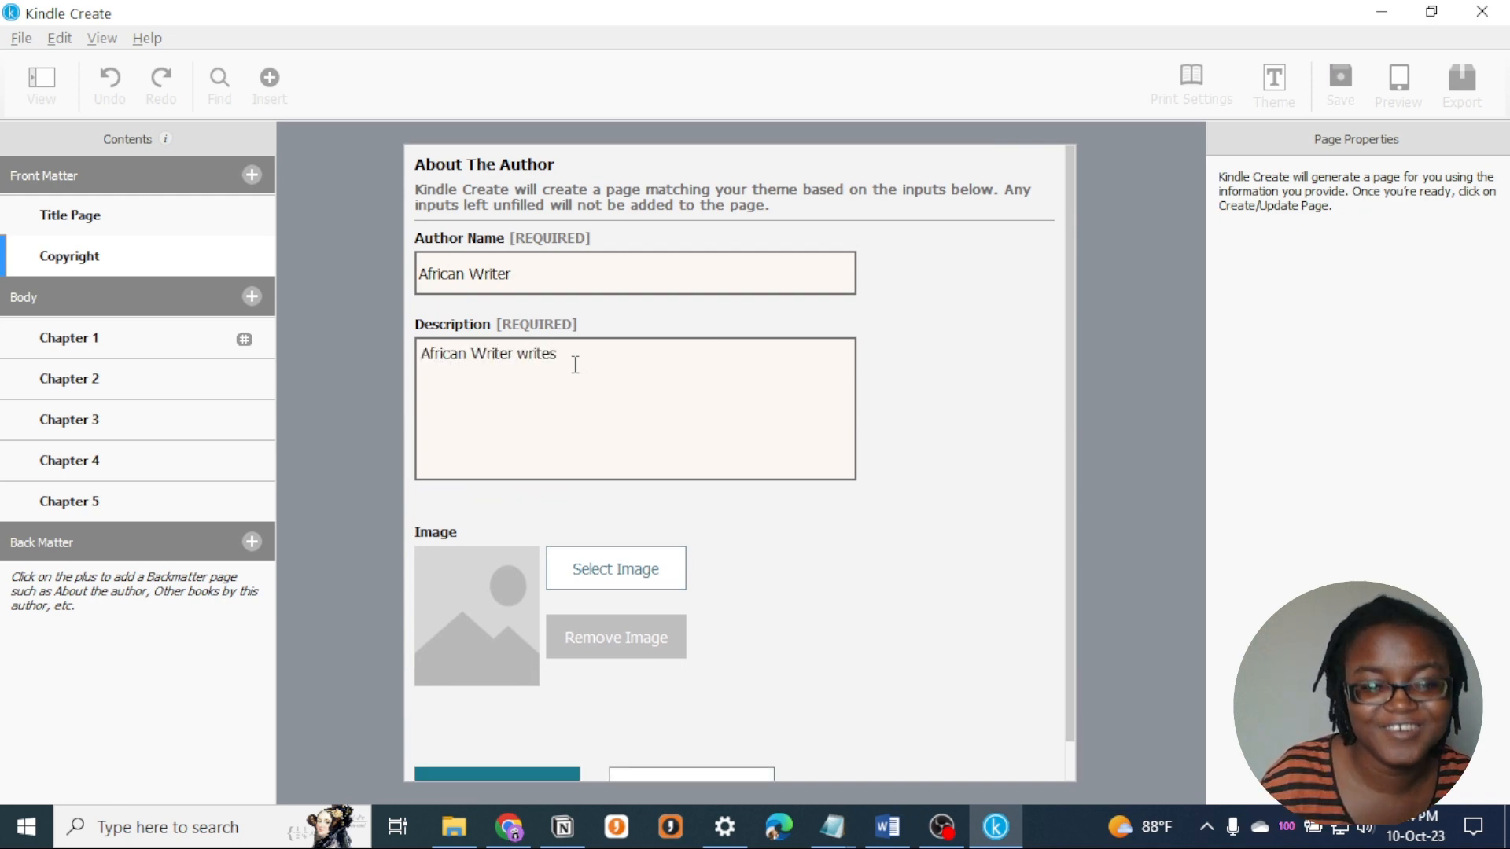
- Add a portrait photo from the Downloads folder as the author image
scroll(676, 723, "down", 1)
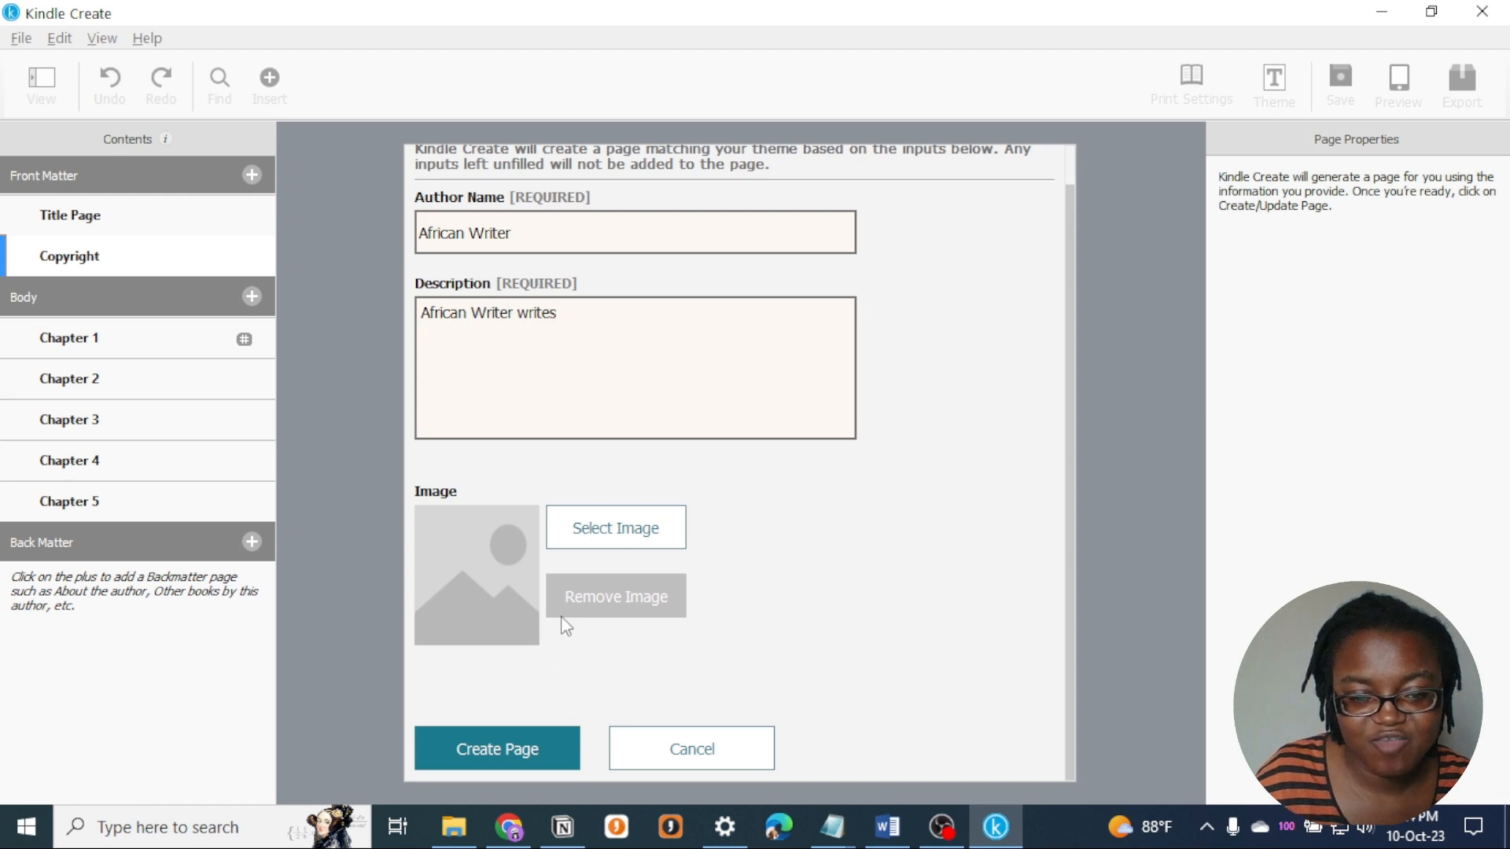
left_click(611, 528)
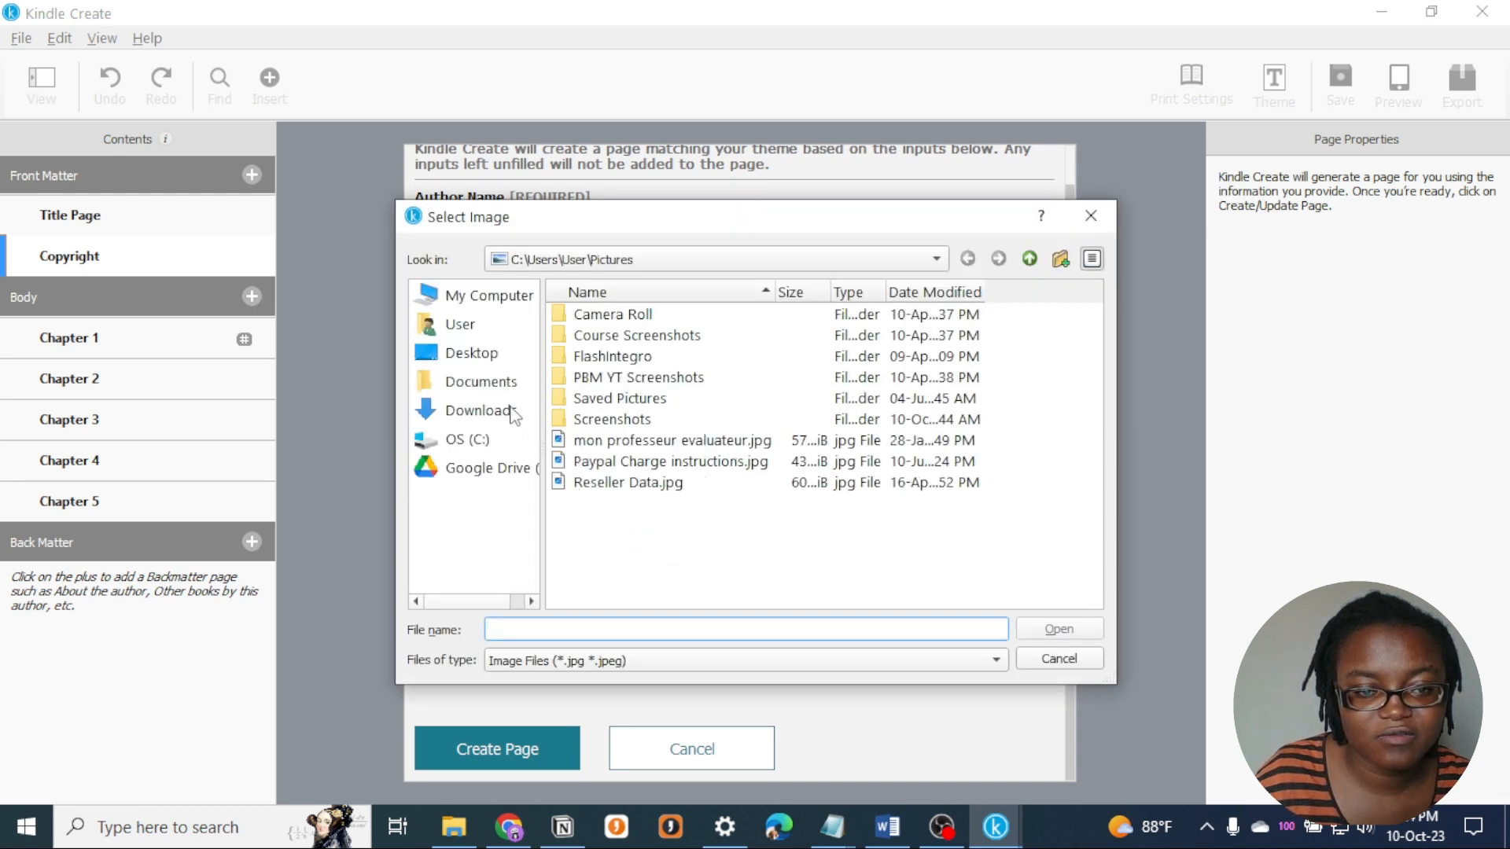
left_click(511, 411)
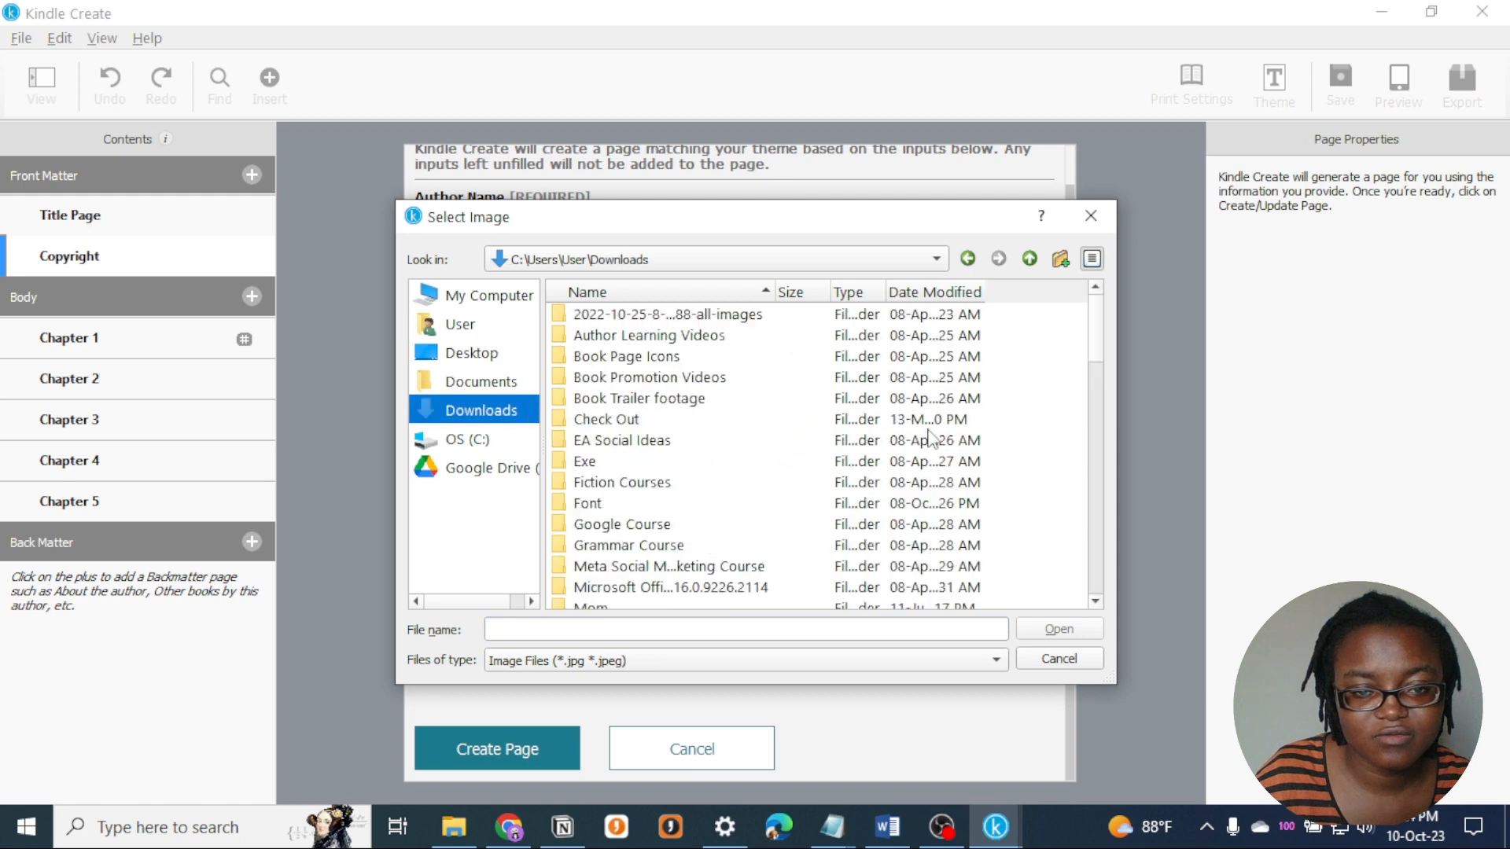
scroll(957, 495, "down", 3)
scroll(957, 495, "down", 4)
scroll(955, 507, "up", 3)
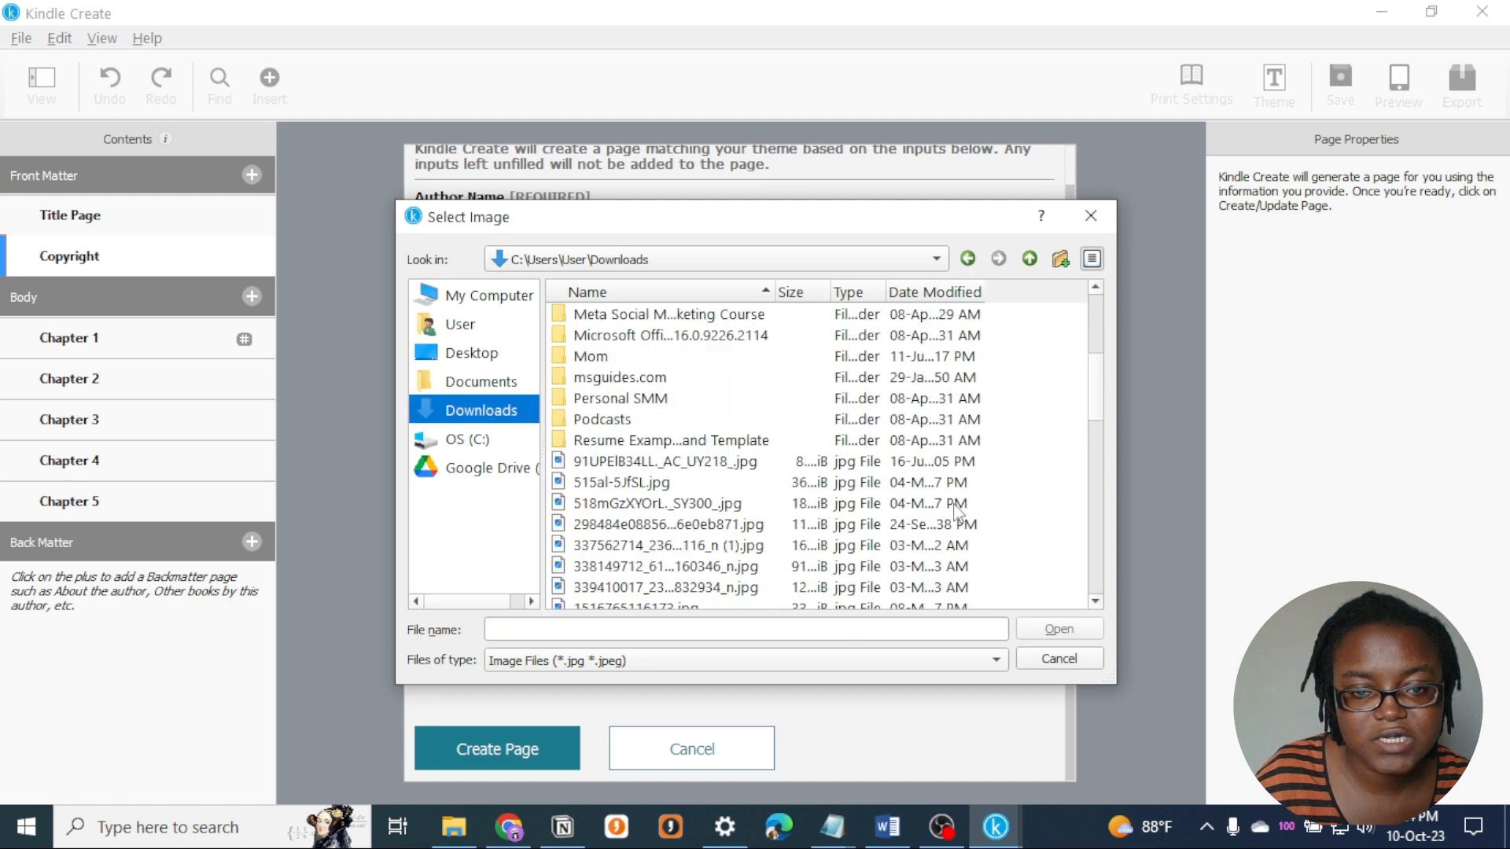
scroll(731, 511, "down", 2)
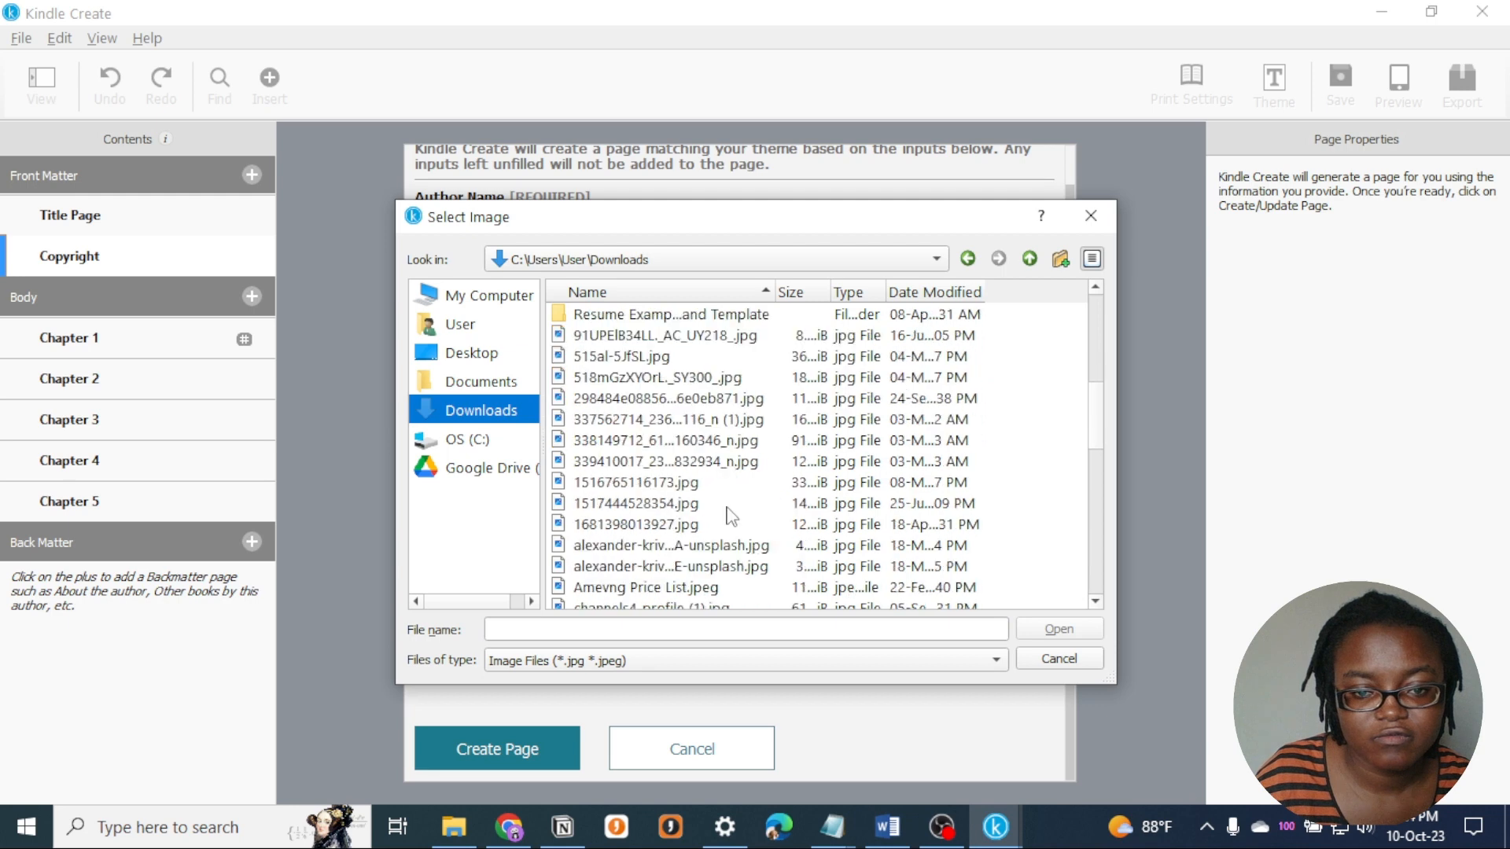
scroll(714, 519, "down", 1)
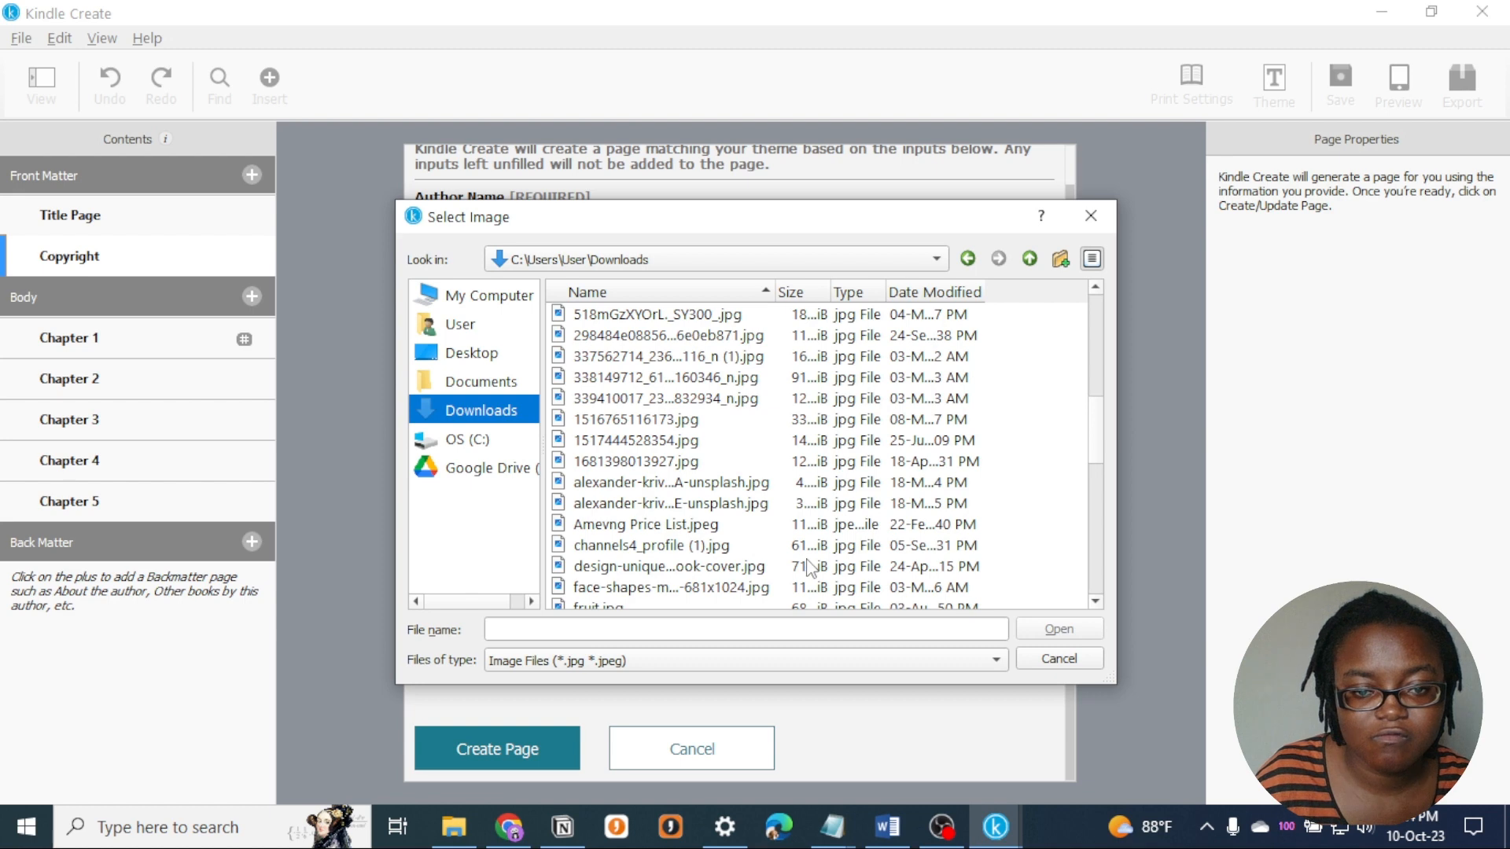
scroll(808, 565, "down", 1)
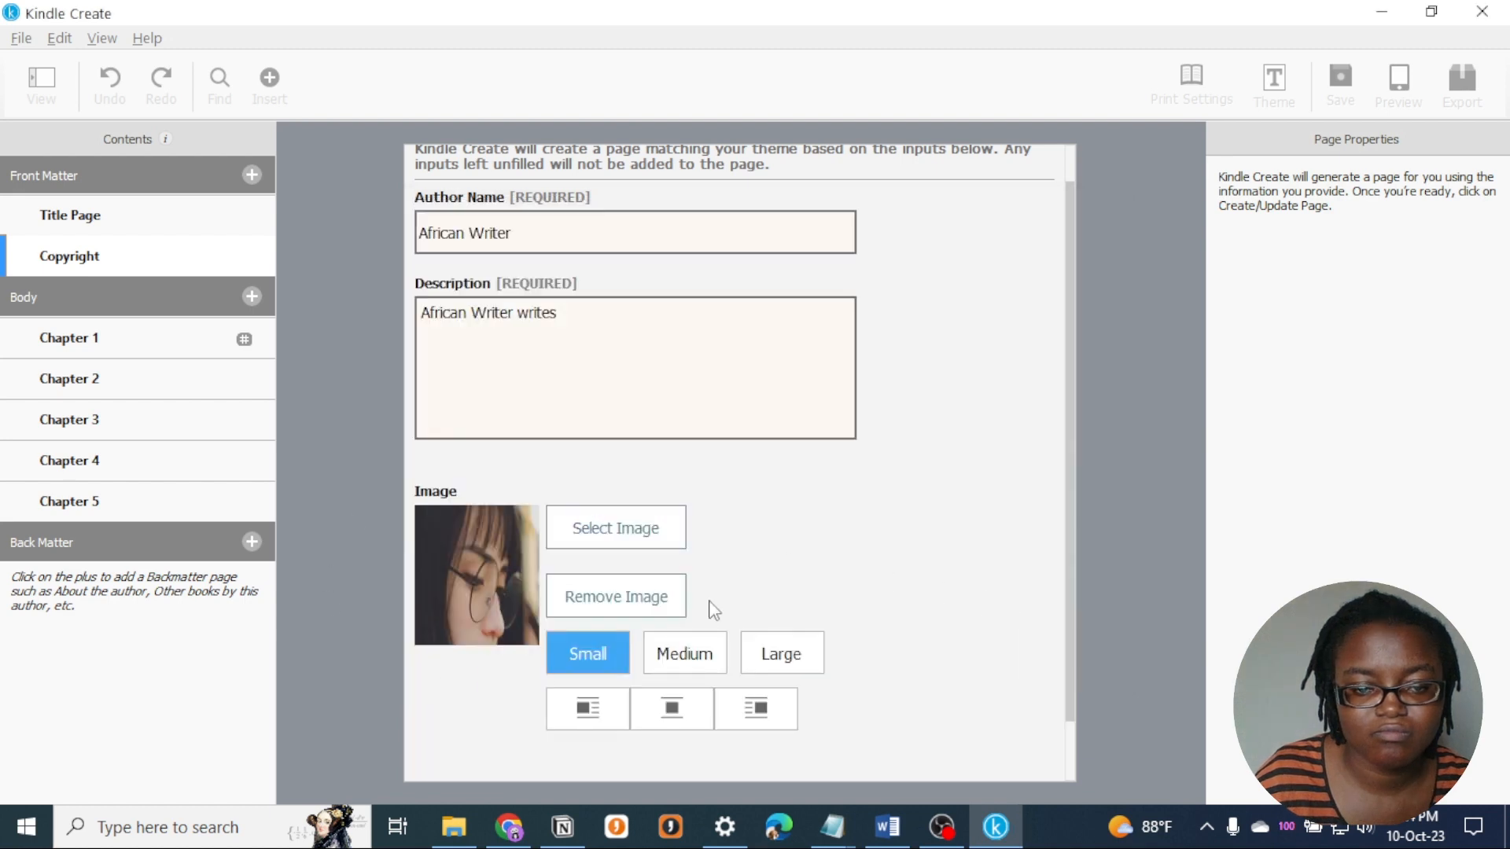
- Try the Medium and Large image sizes, return to Small and create the About The Author page
left_click(701, 658)
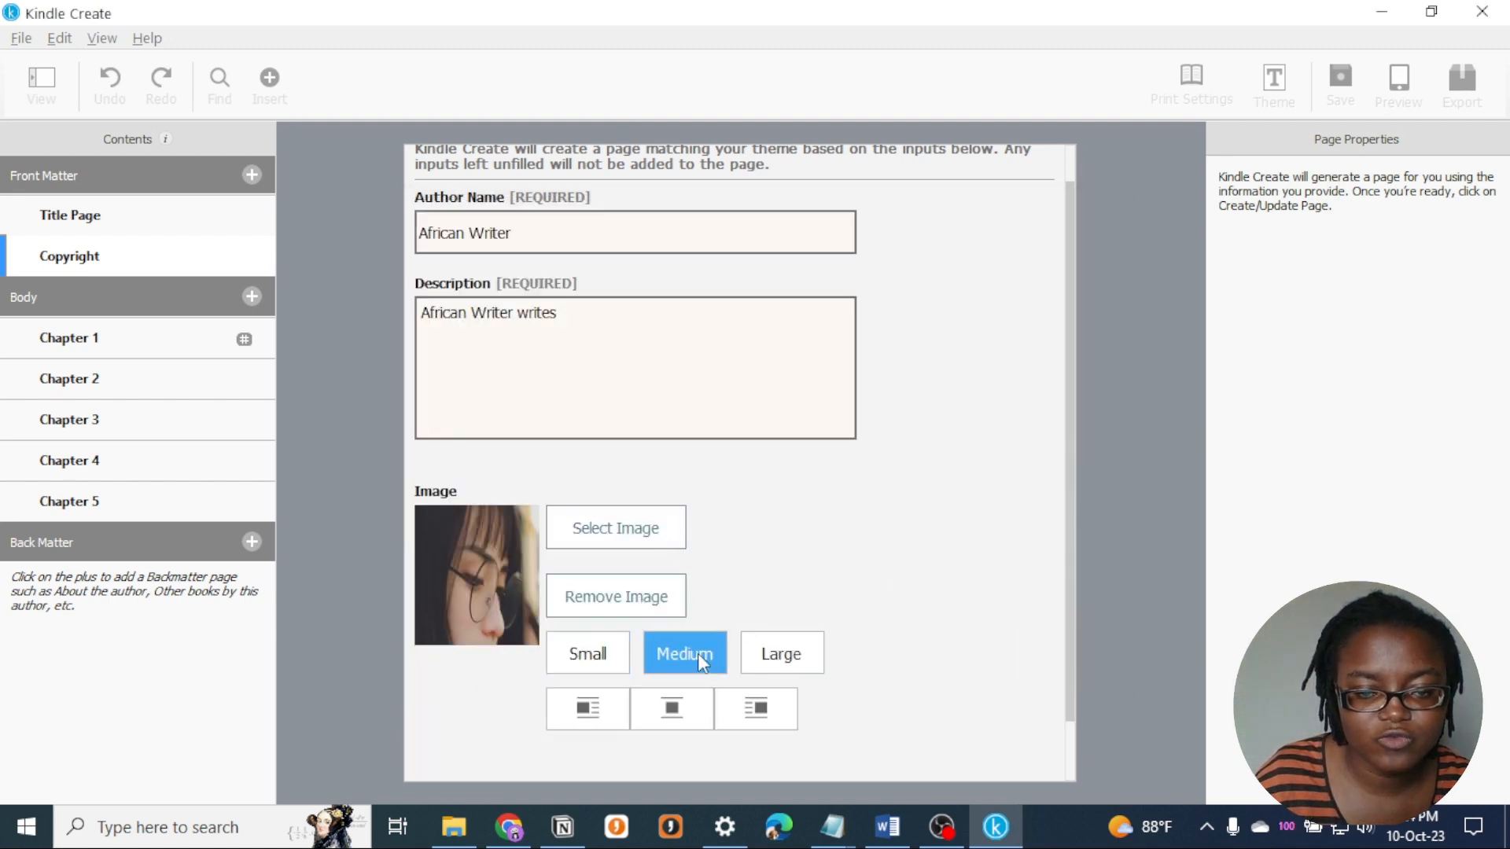
left_click(794, 661)
left_click(703, 660)
left_click(617, 651)
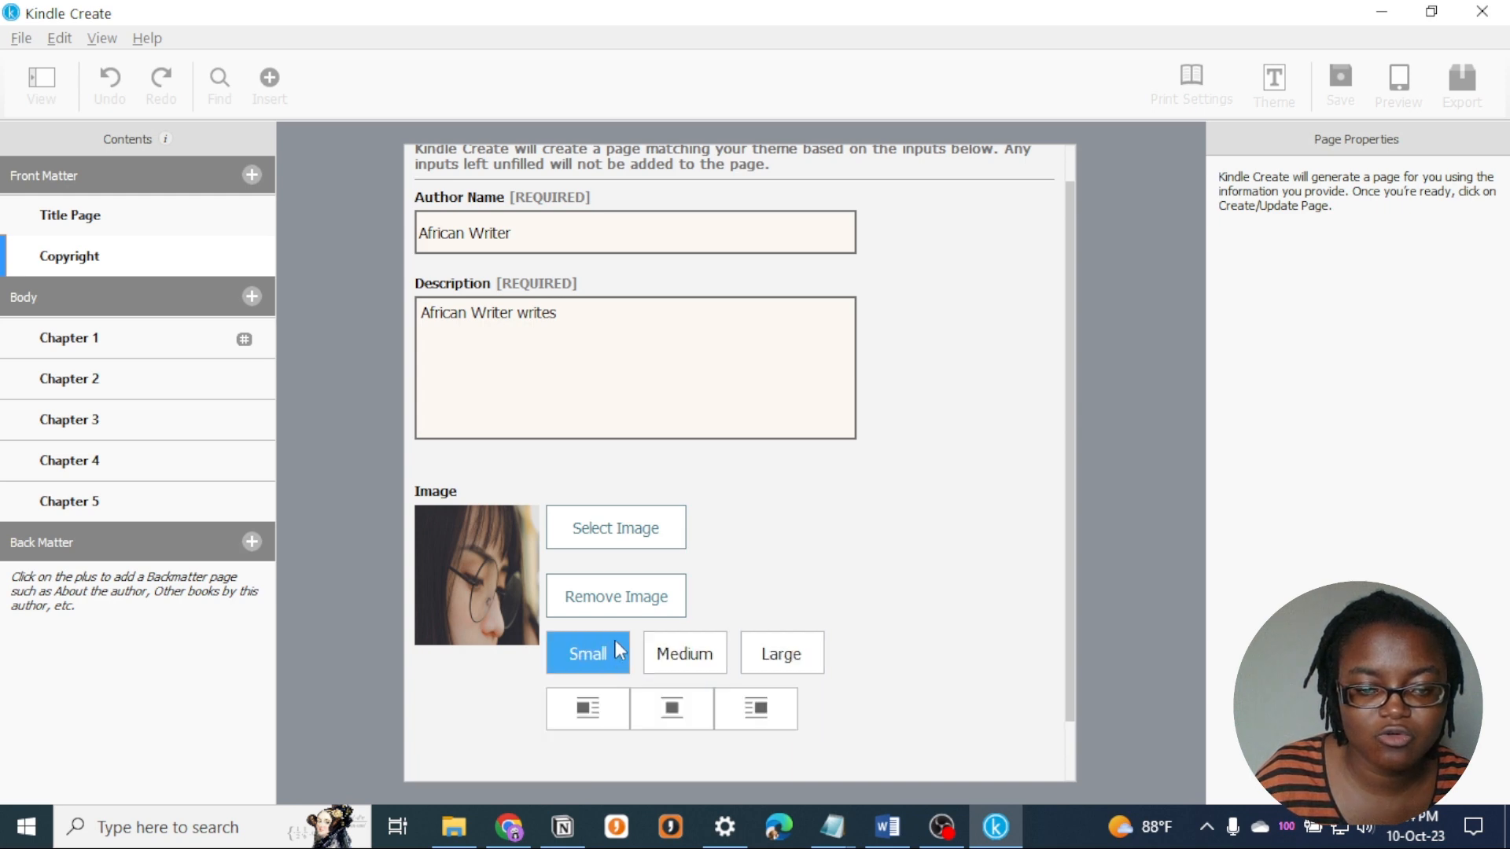
scroll(877, 582, "down", 1)
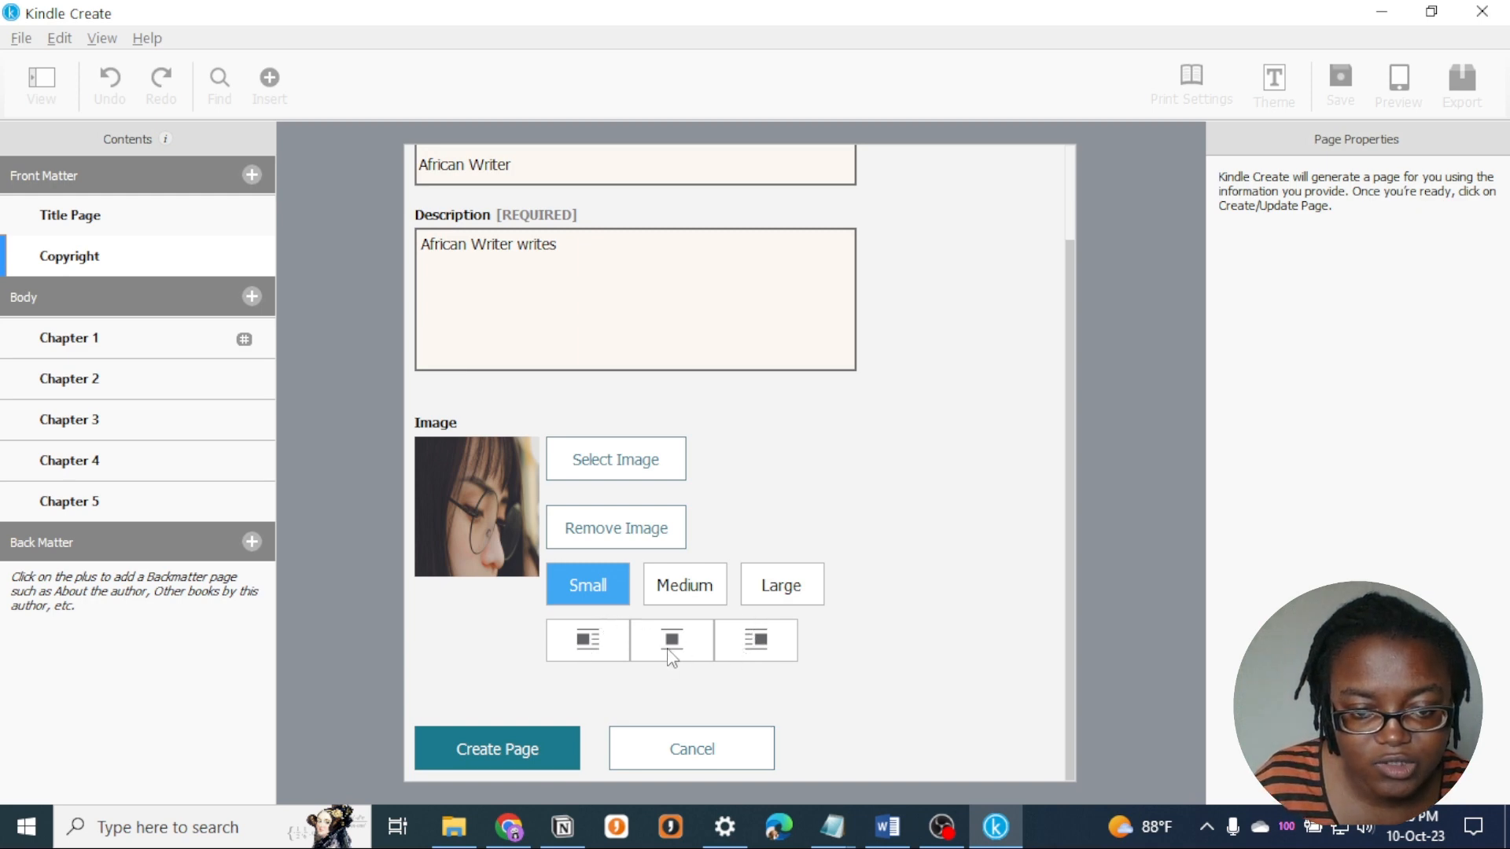
left_click(500, 749)
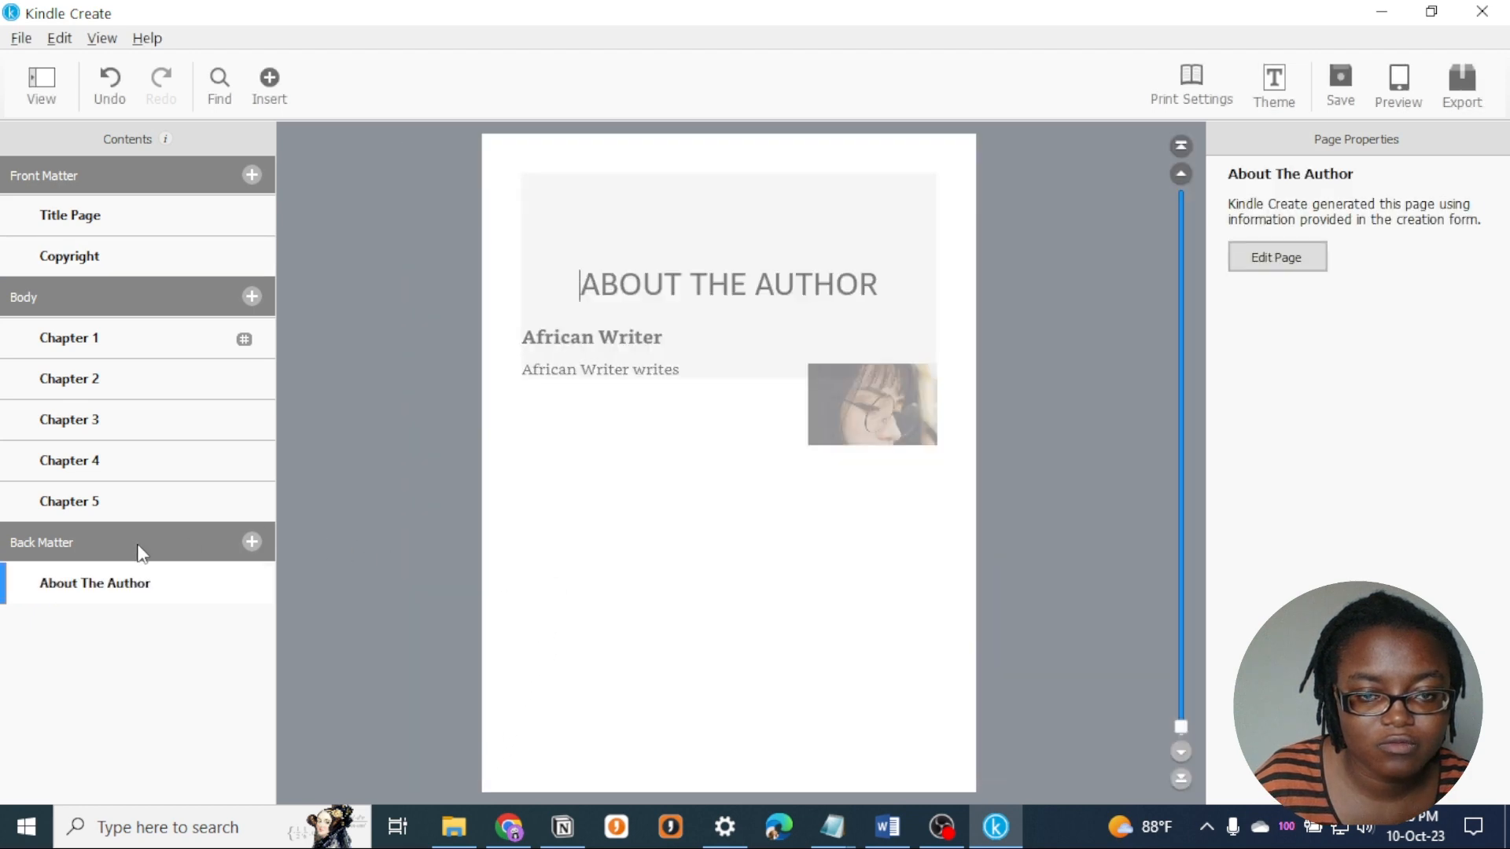
- Remove the author image through the page's edit form and update the About The Author page
left_click(629, 395)
left_click(904, 455)
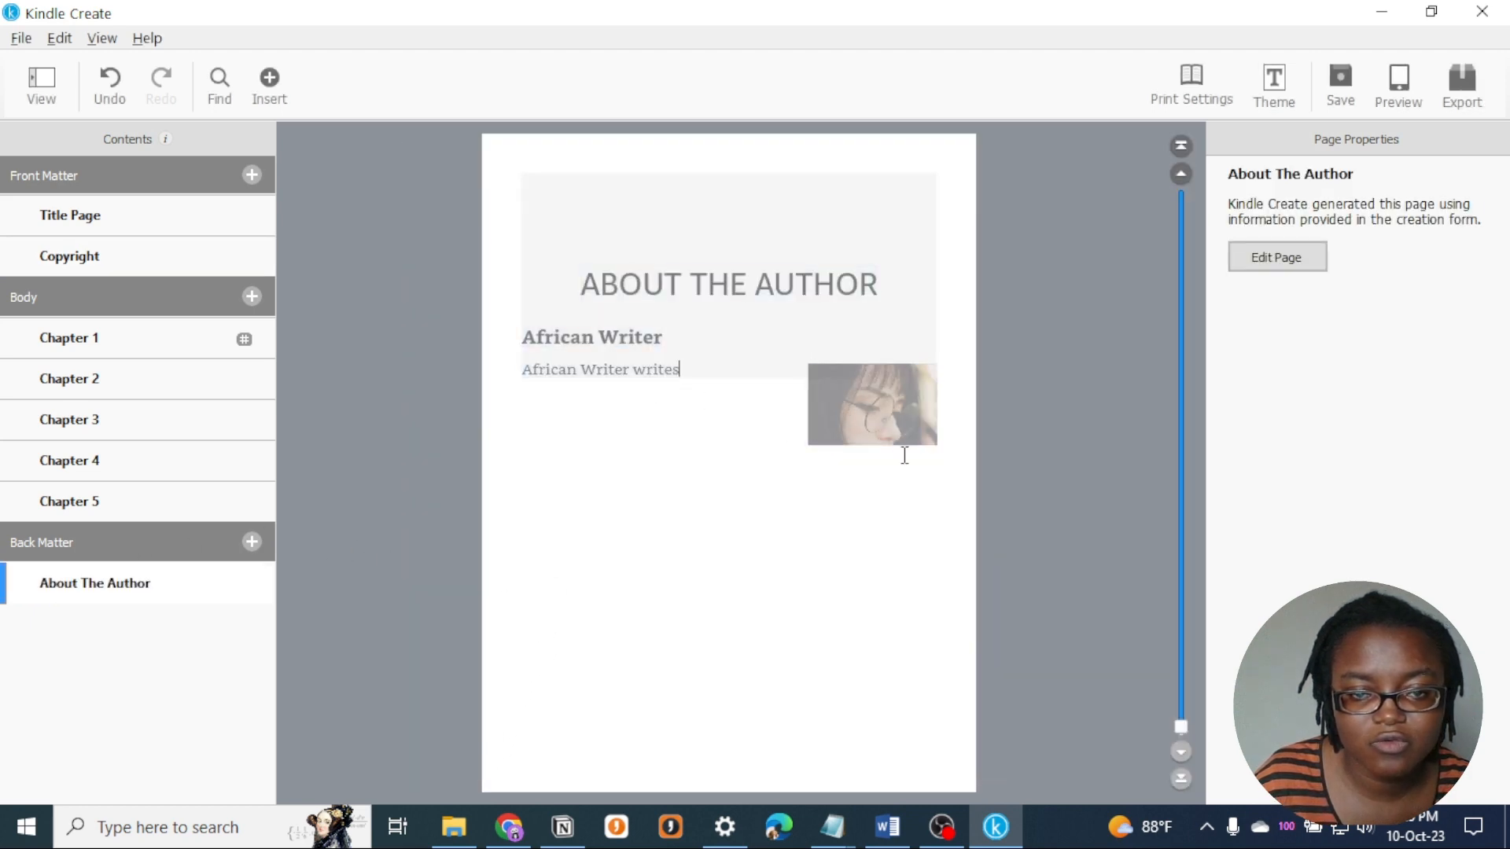
left_click(931, 419)
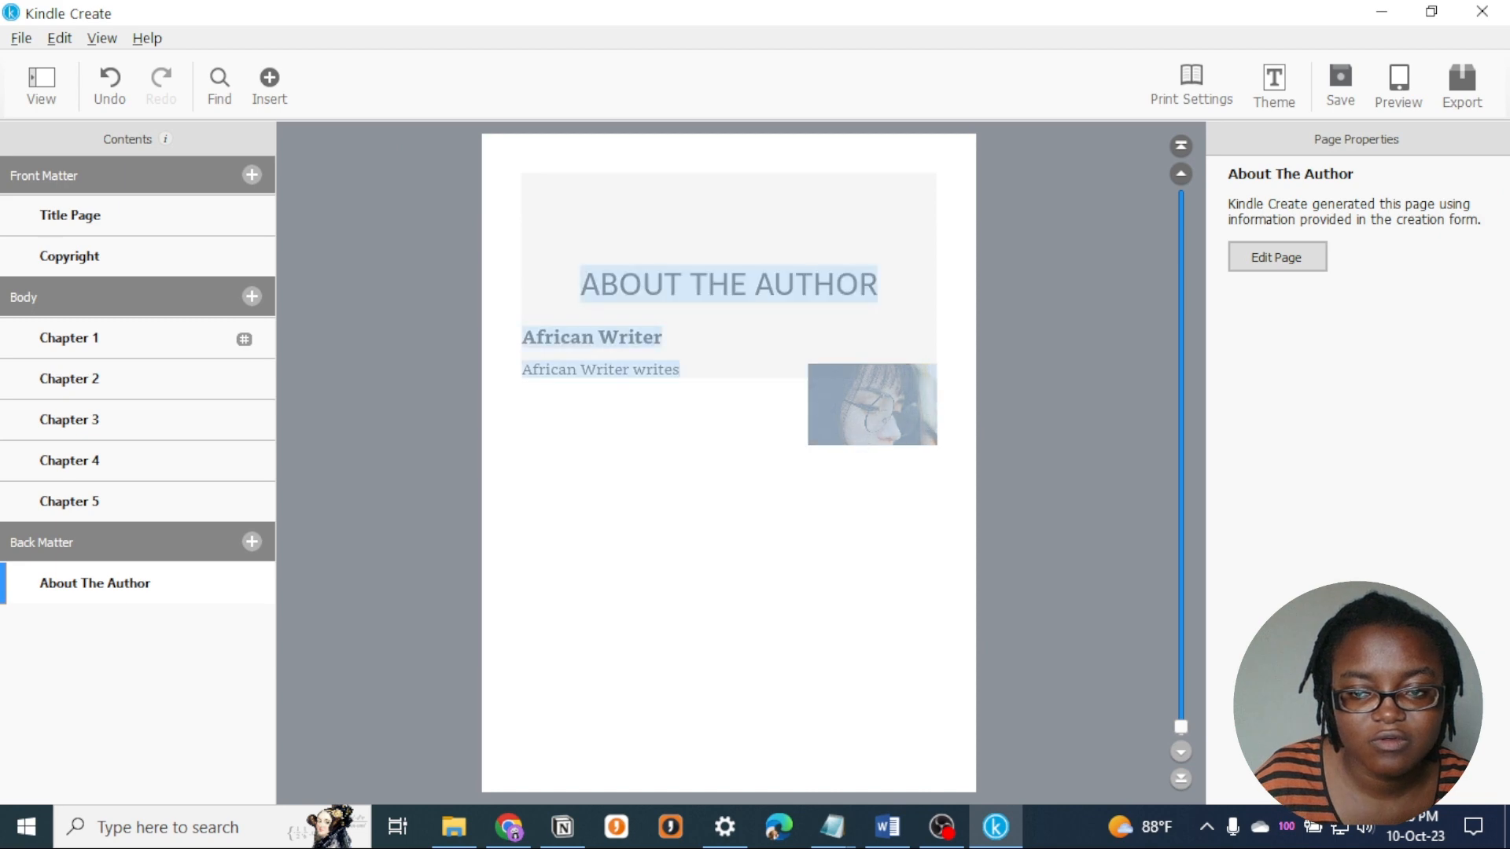
left_click(1270, 253)
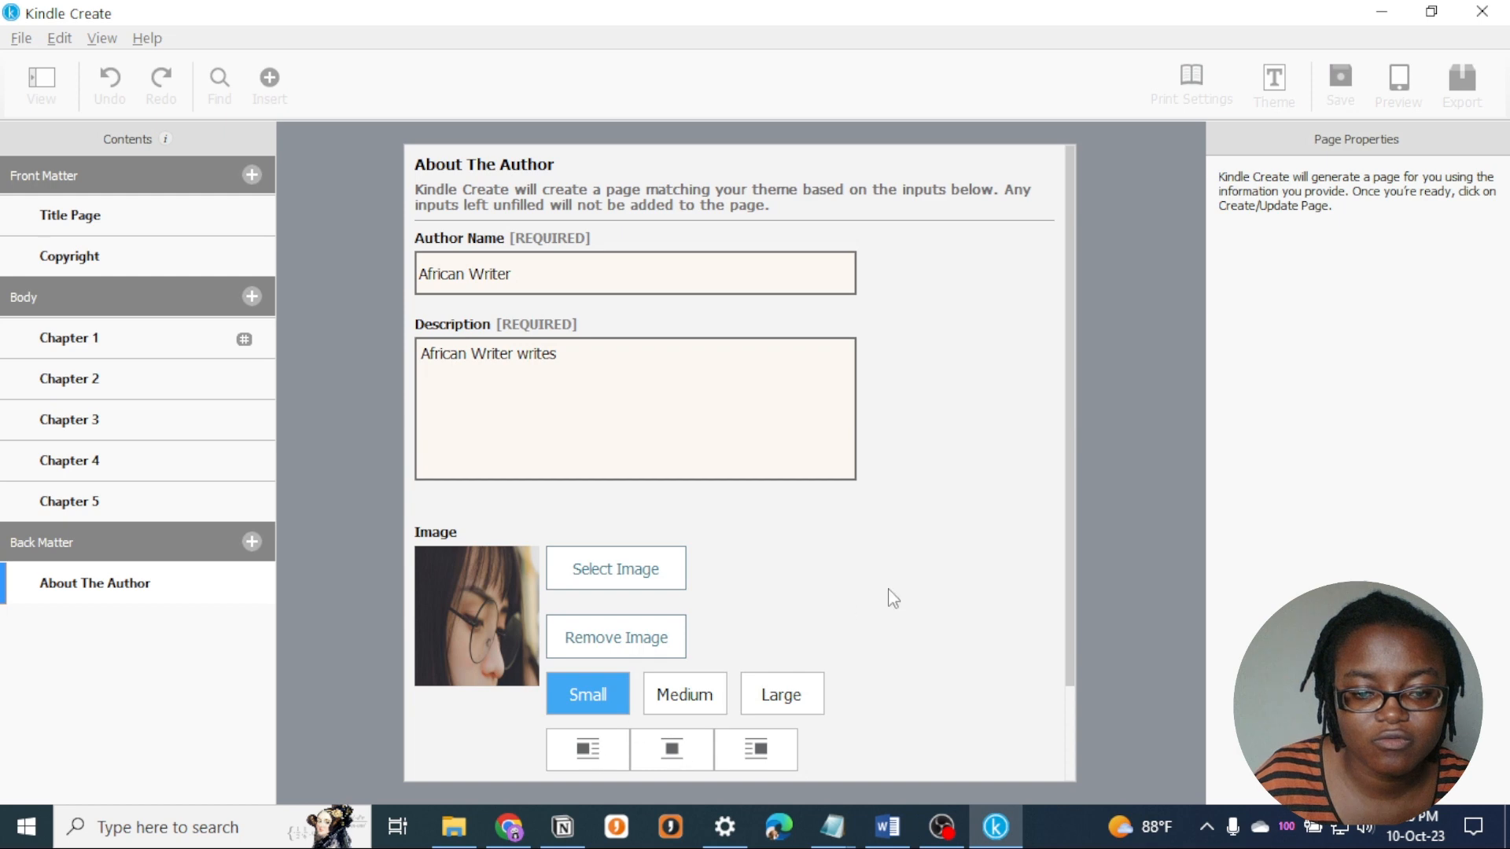
scroll(897, 652, "down", 2)
left_click(667, 539)
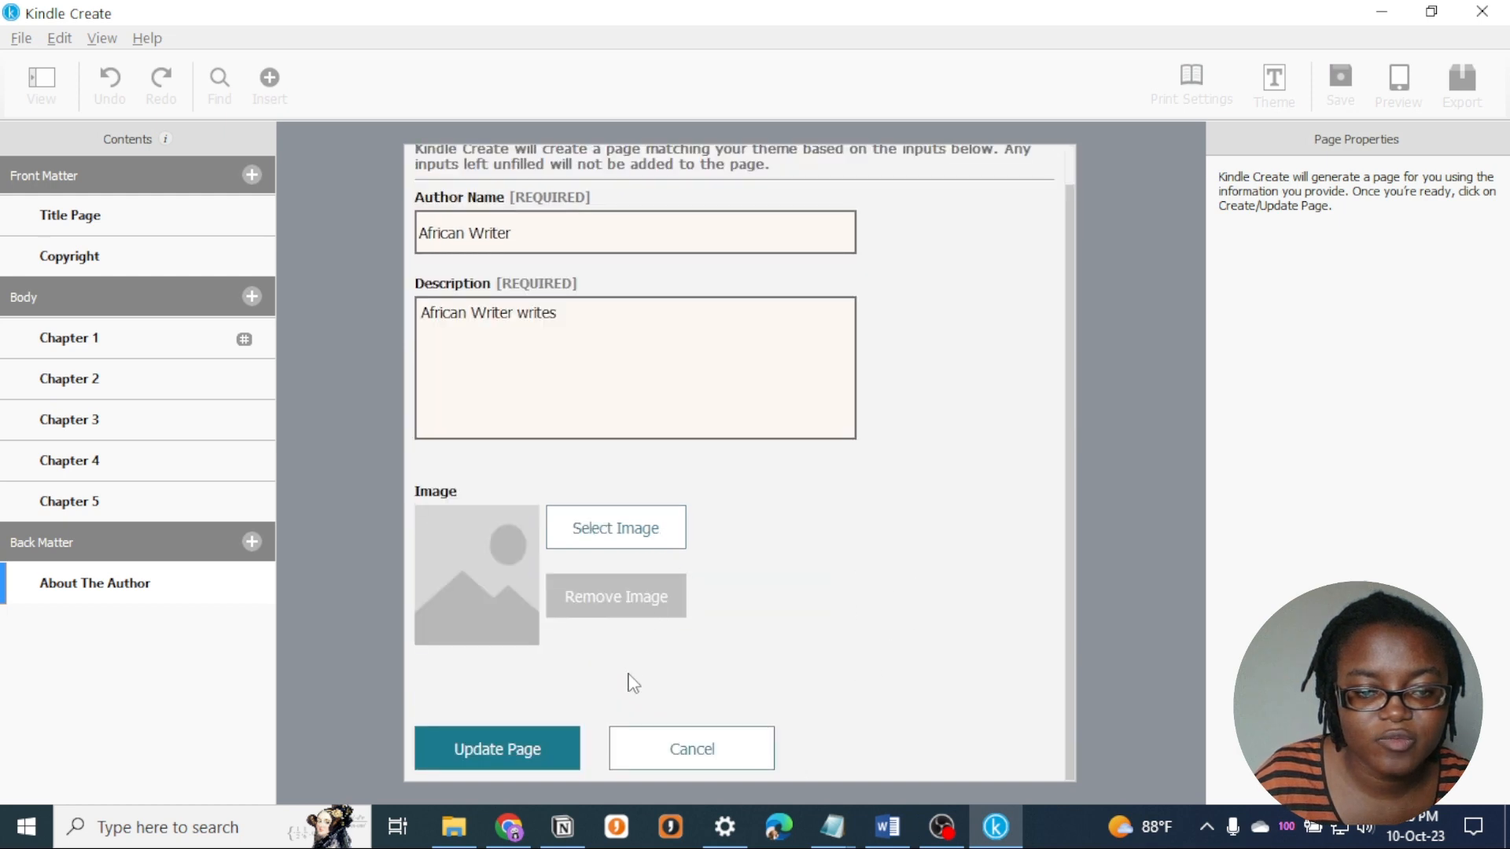
left_click(507, 743)
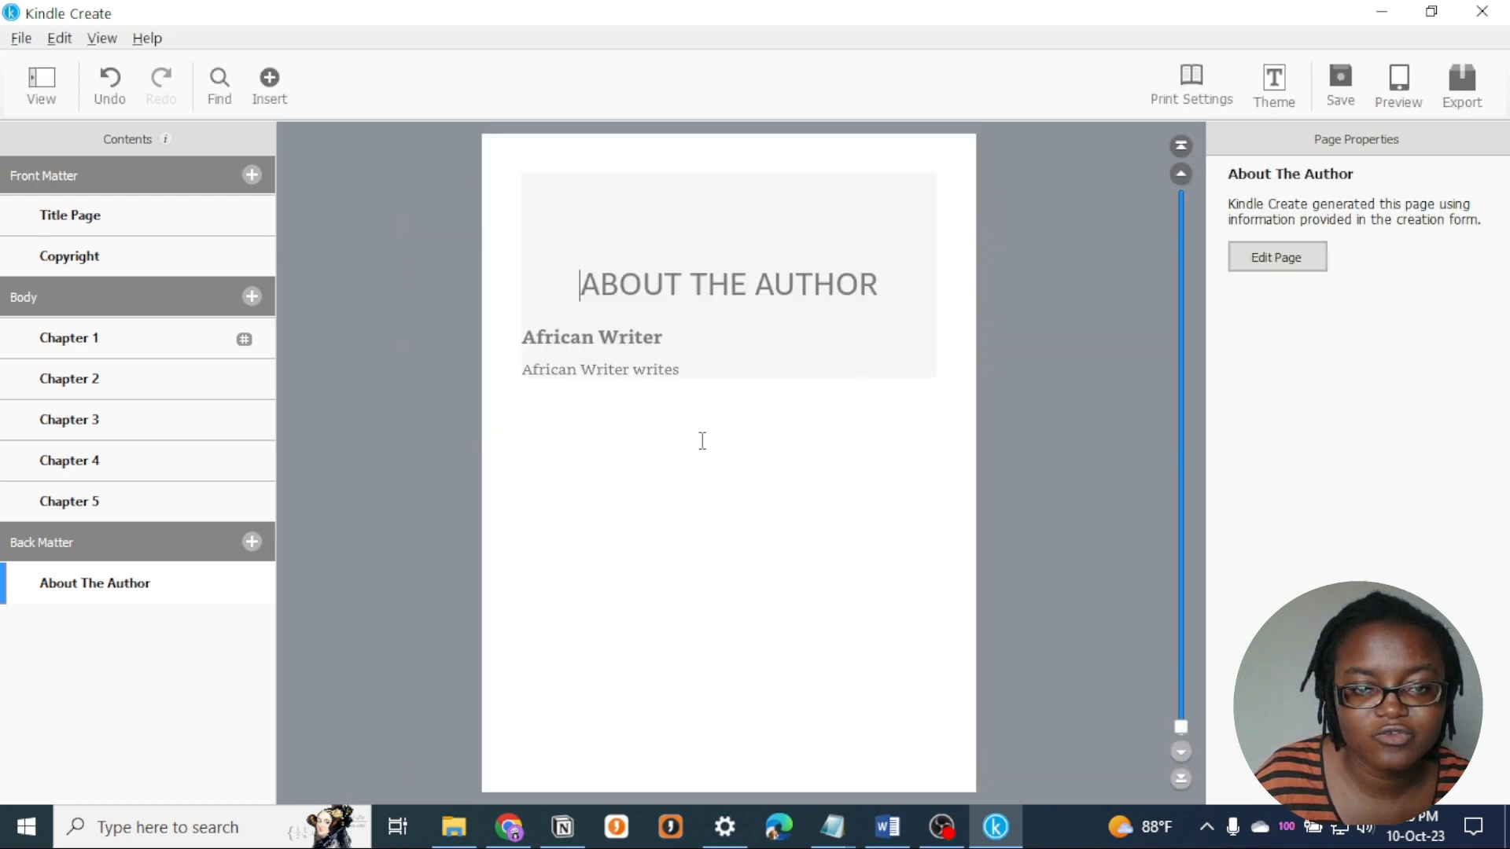
- Try to select the author name and description text directly on the generated About The Author page
double_click(677, 352)
left_click(749, 363)
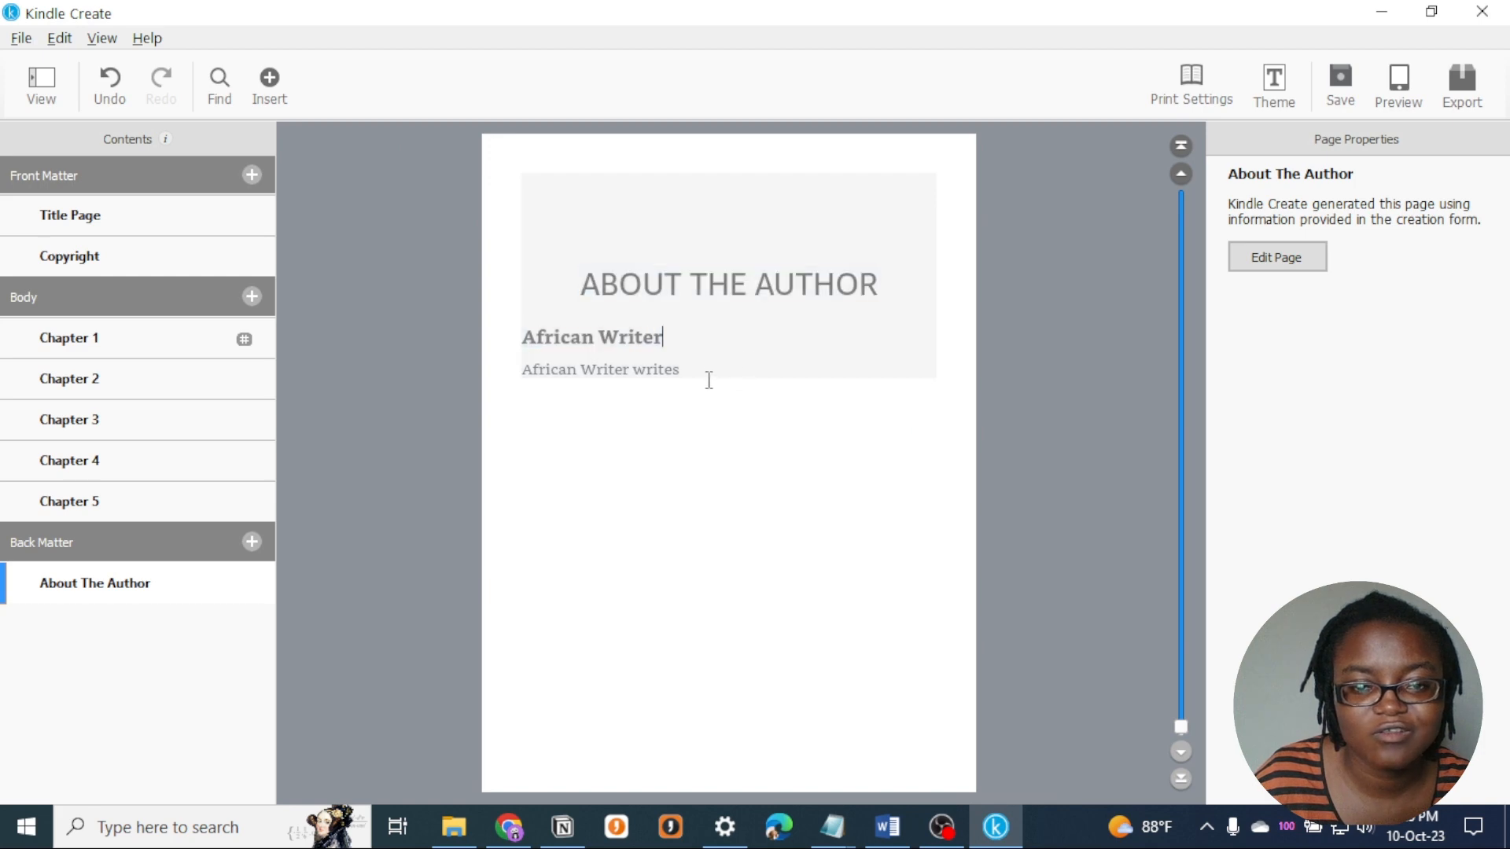
double_click(707, 360)
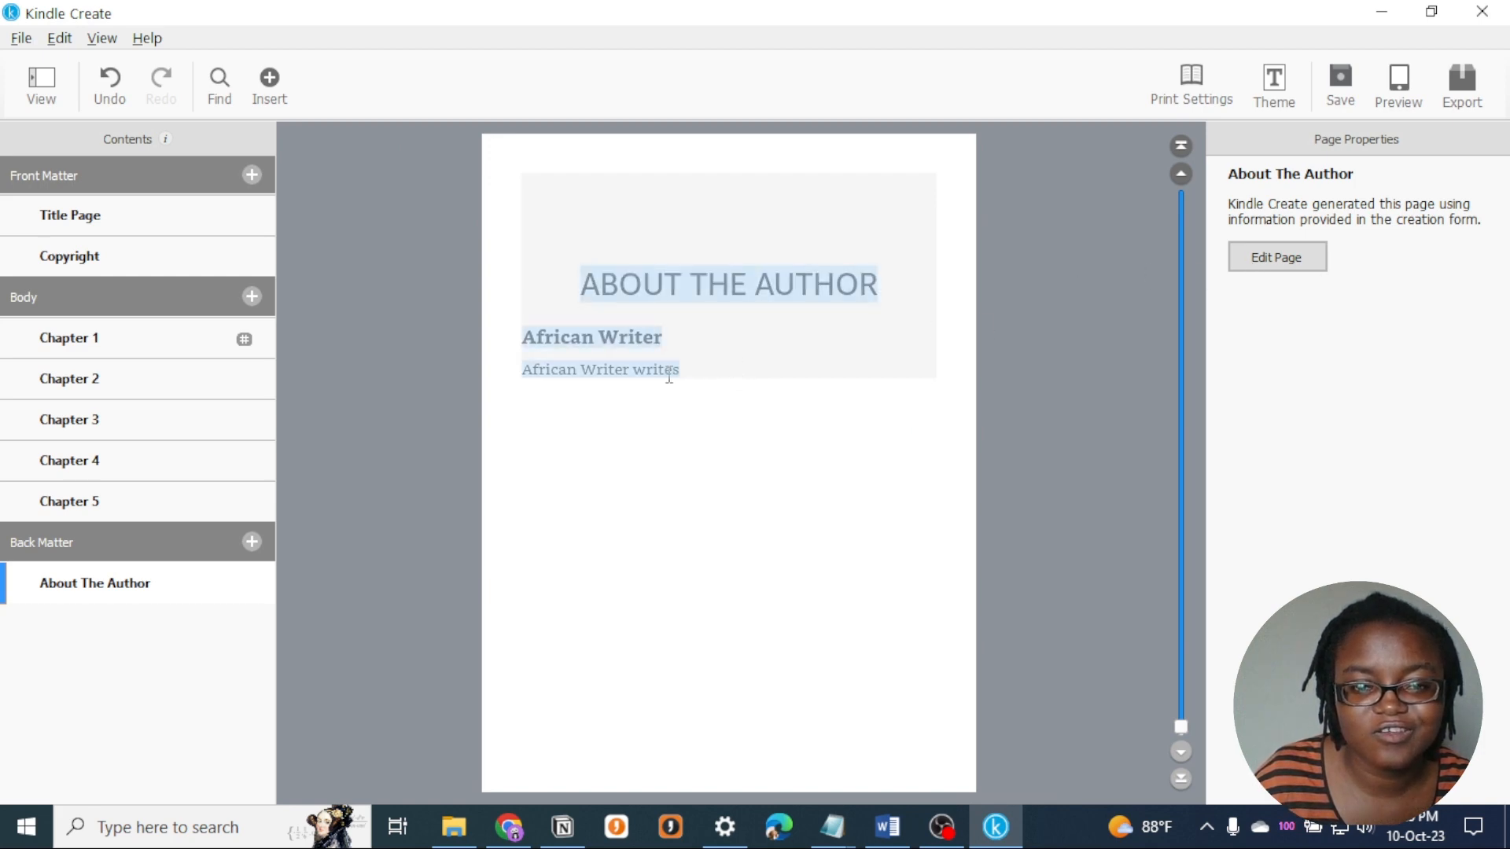
left_click_drag(688, 370, 579, 363)
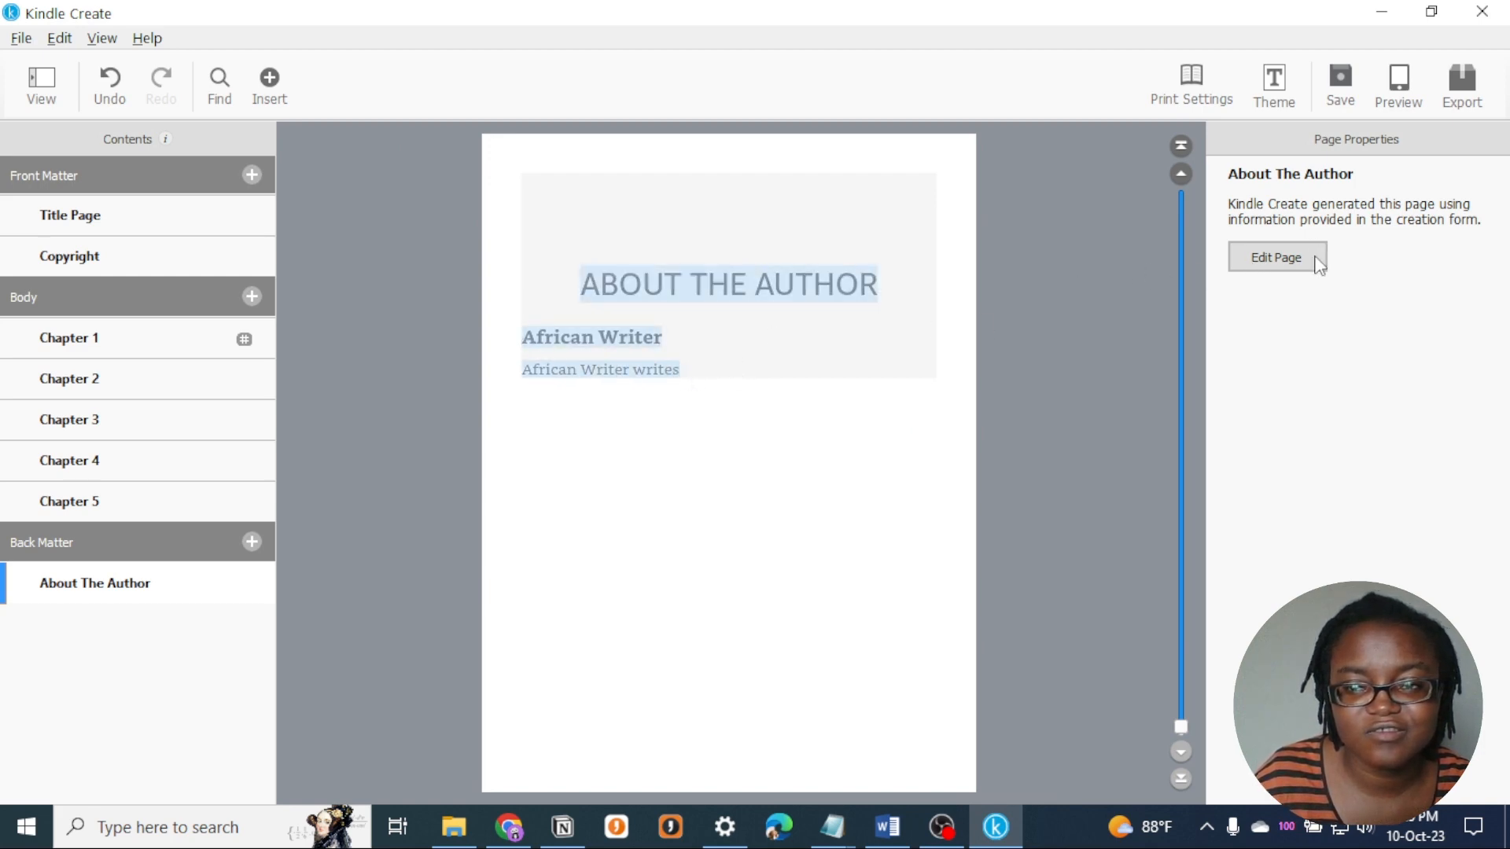
- Open the About The Author page's edit form to review its fields, and leave it without changes
left_click(1318, 259)
left_click(566, 354)
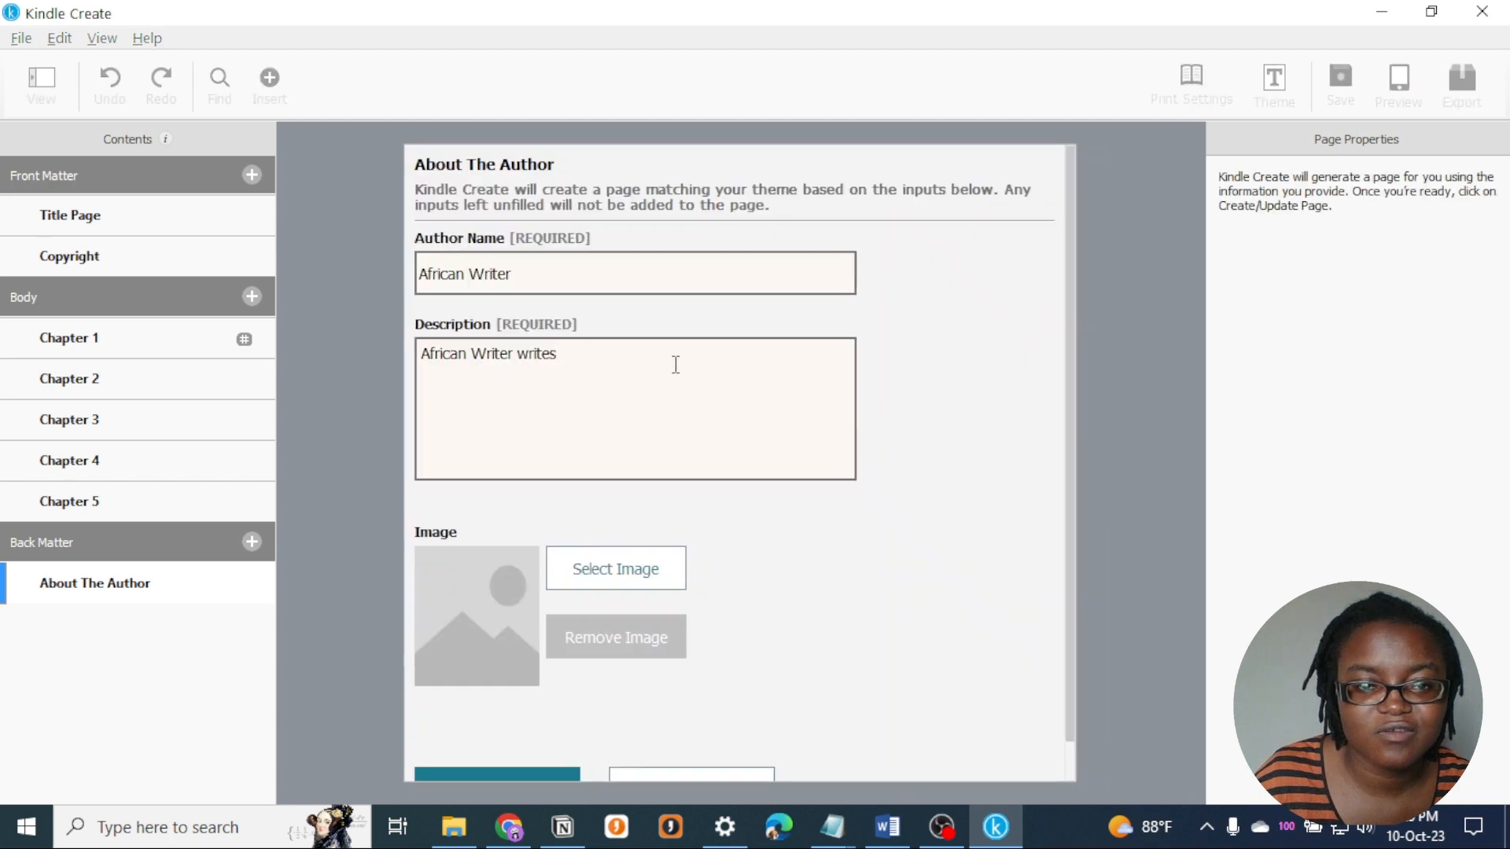
scroll(981, 441, "down", 2)
left_click(691, 765)
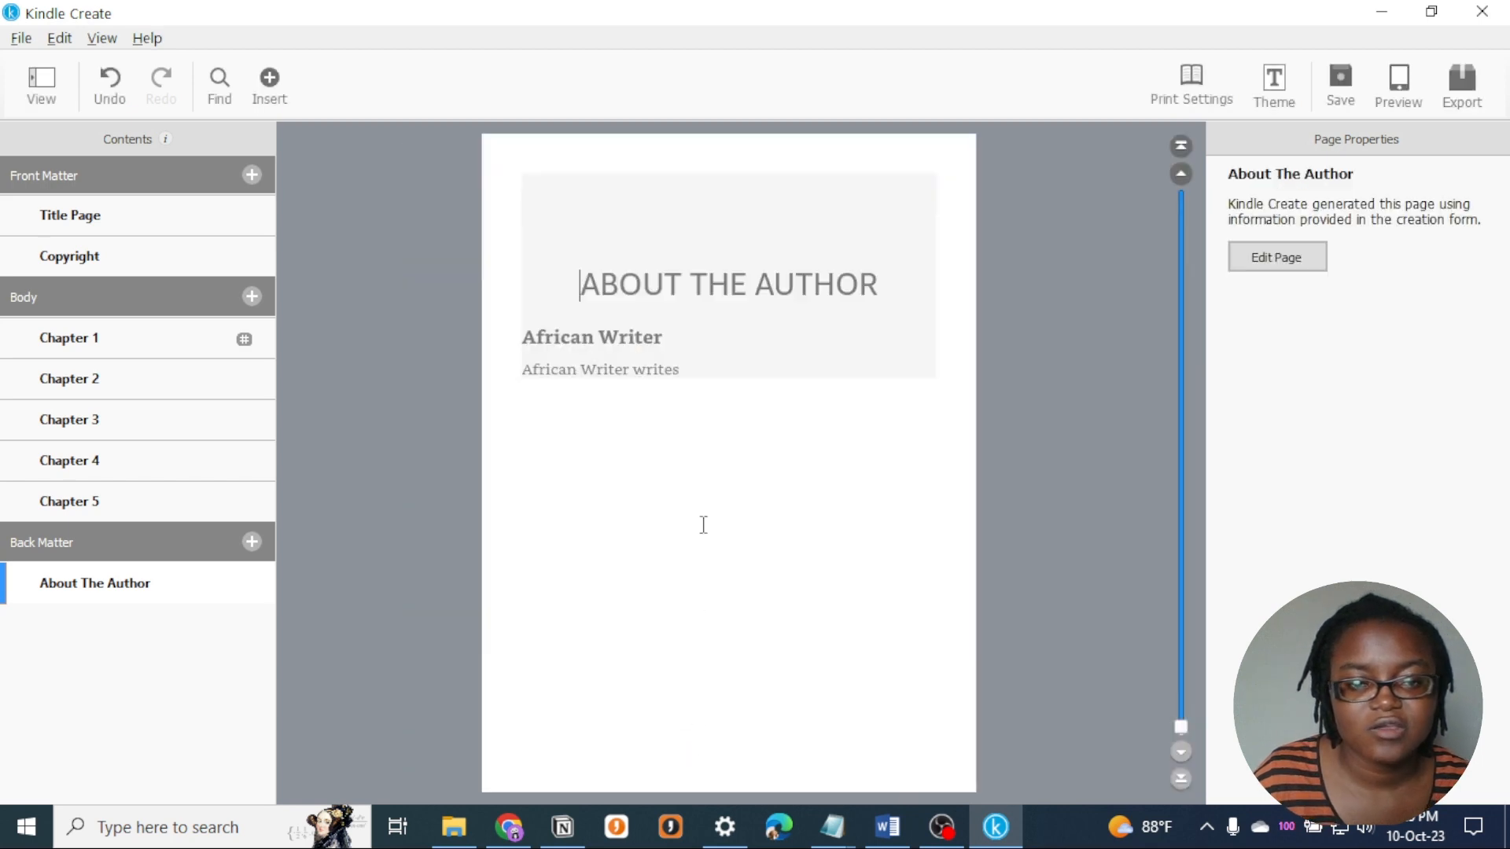
- Try a Books By This Author back matter page with the number of books set to 10, and cancel the form
left_click(260, 542)
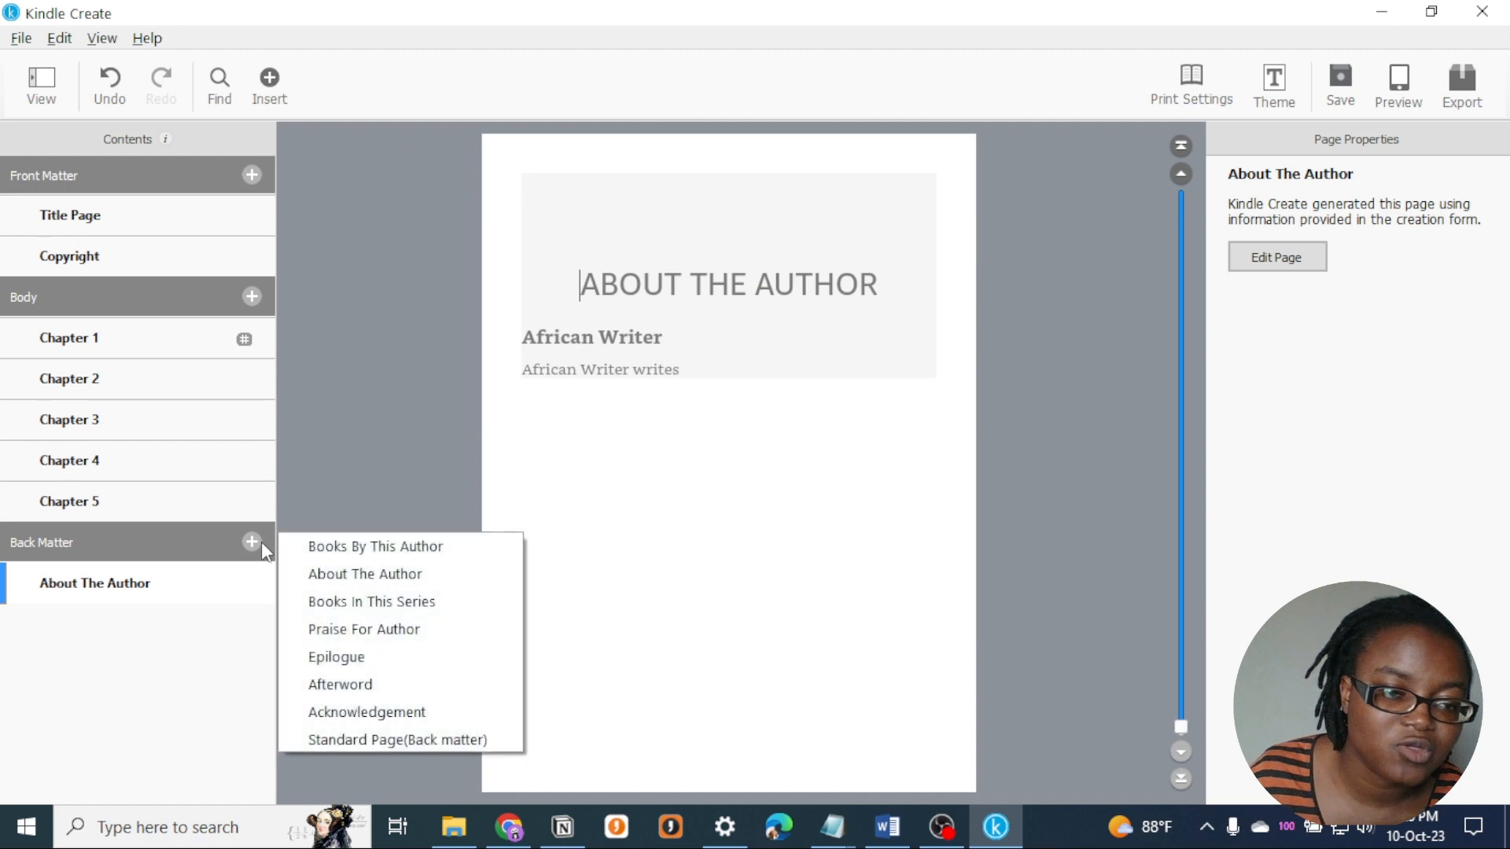
left_click(389, 543)
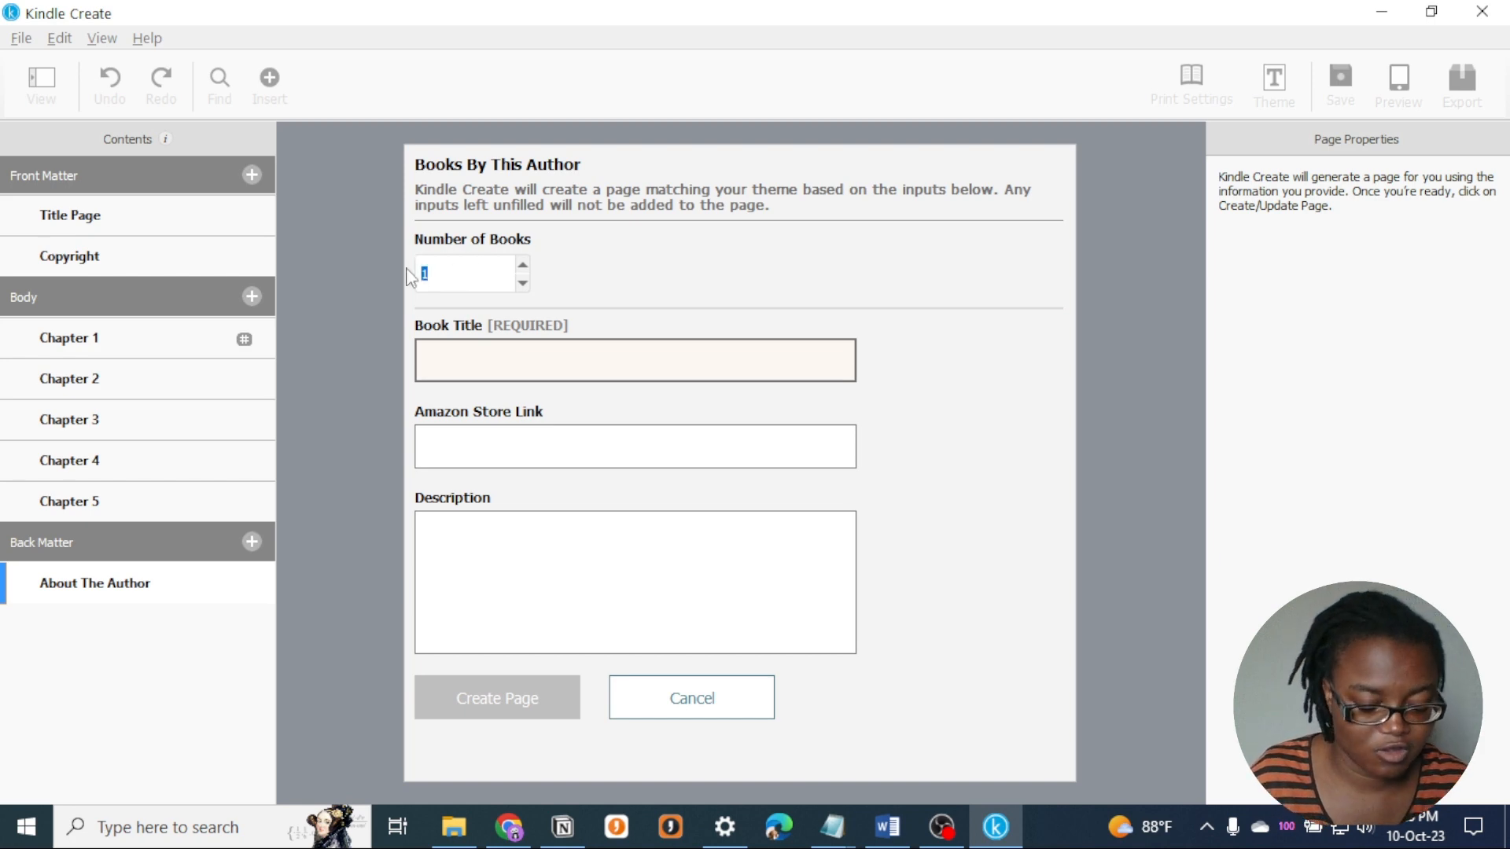
type("0")
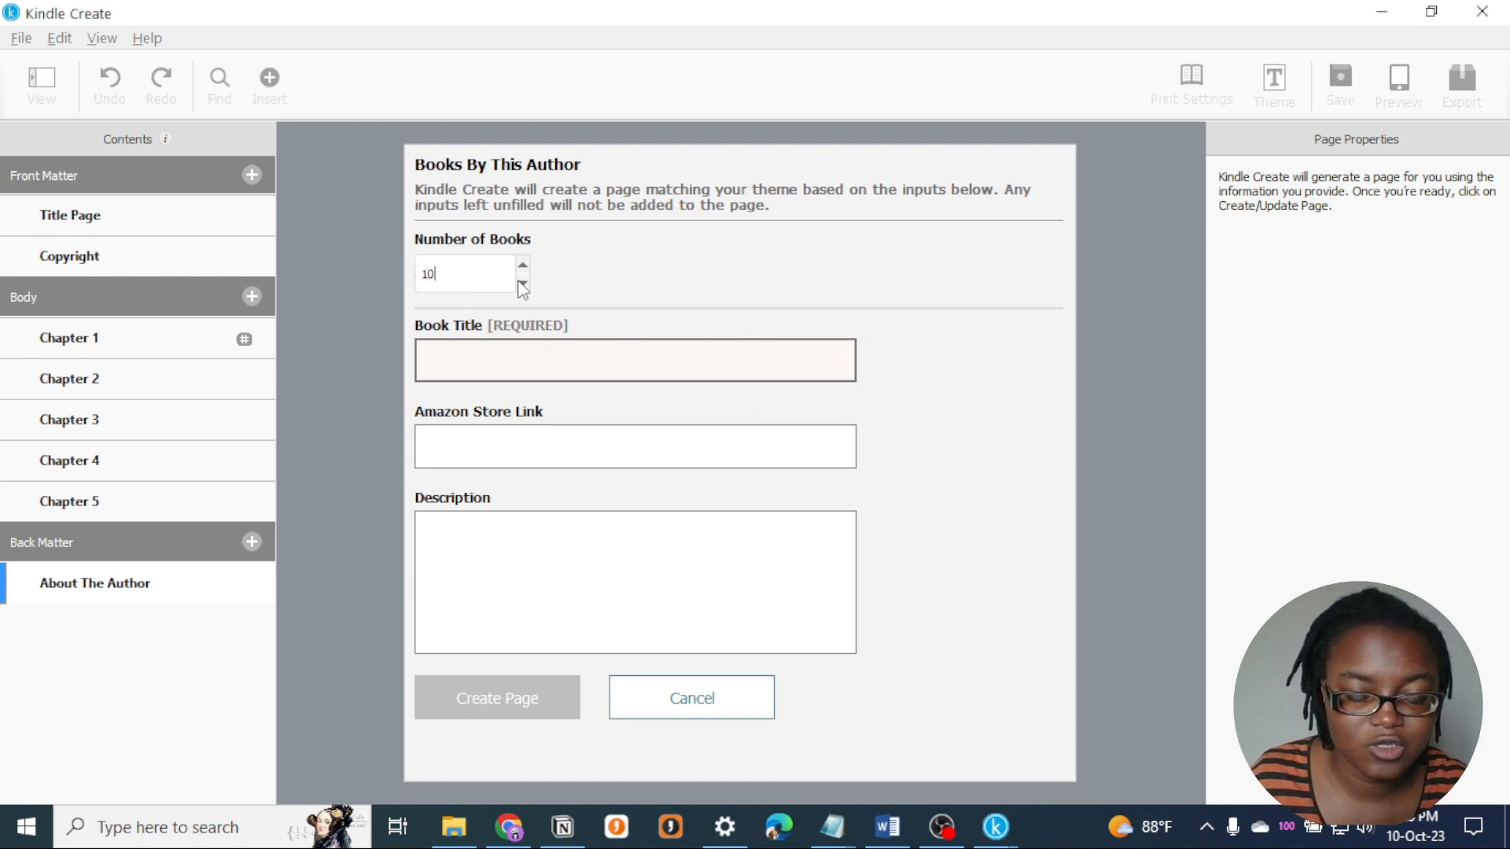
scroll(909, 478, "down", 3)
scroll(909, 478, "down", 6)
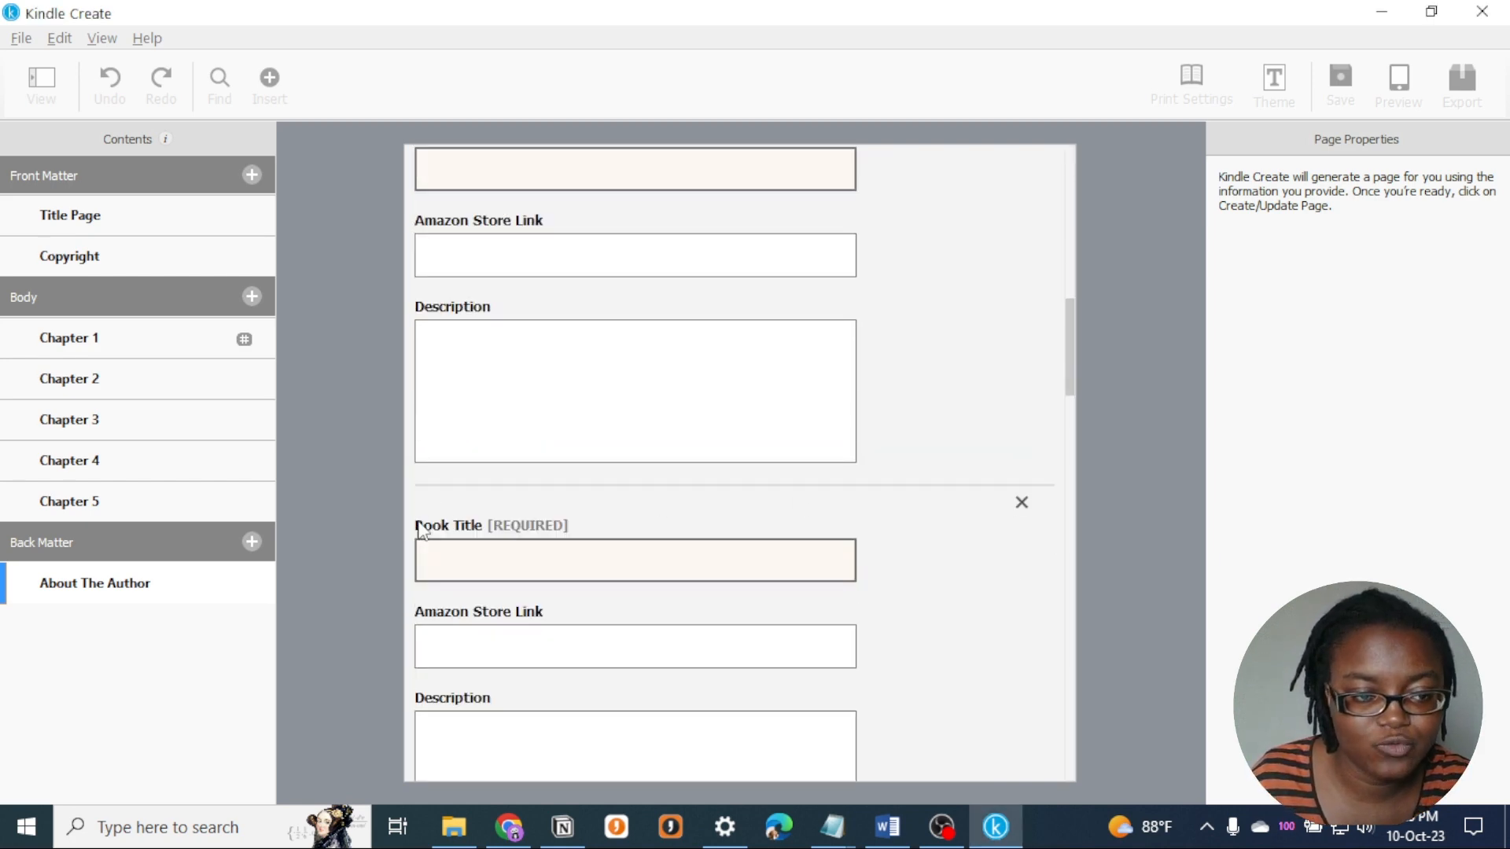
scroll(930, 302, "up", 10)
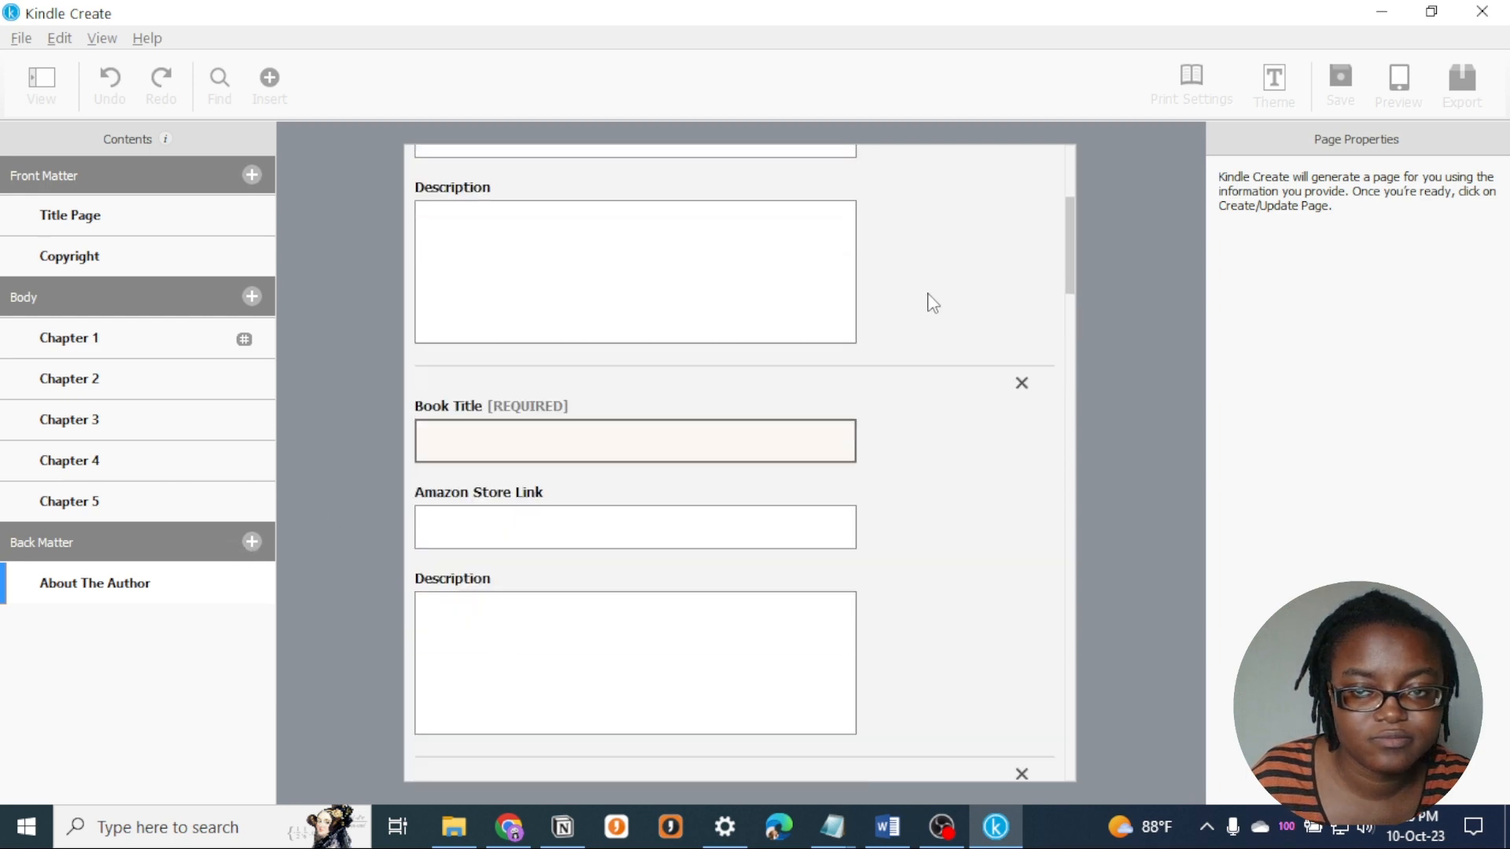
left_click_drag(1070, 235, 1071, 780)
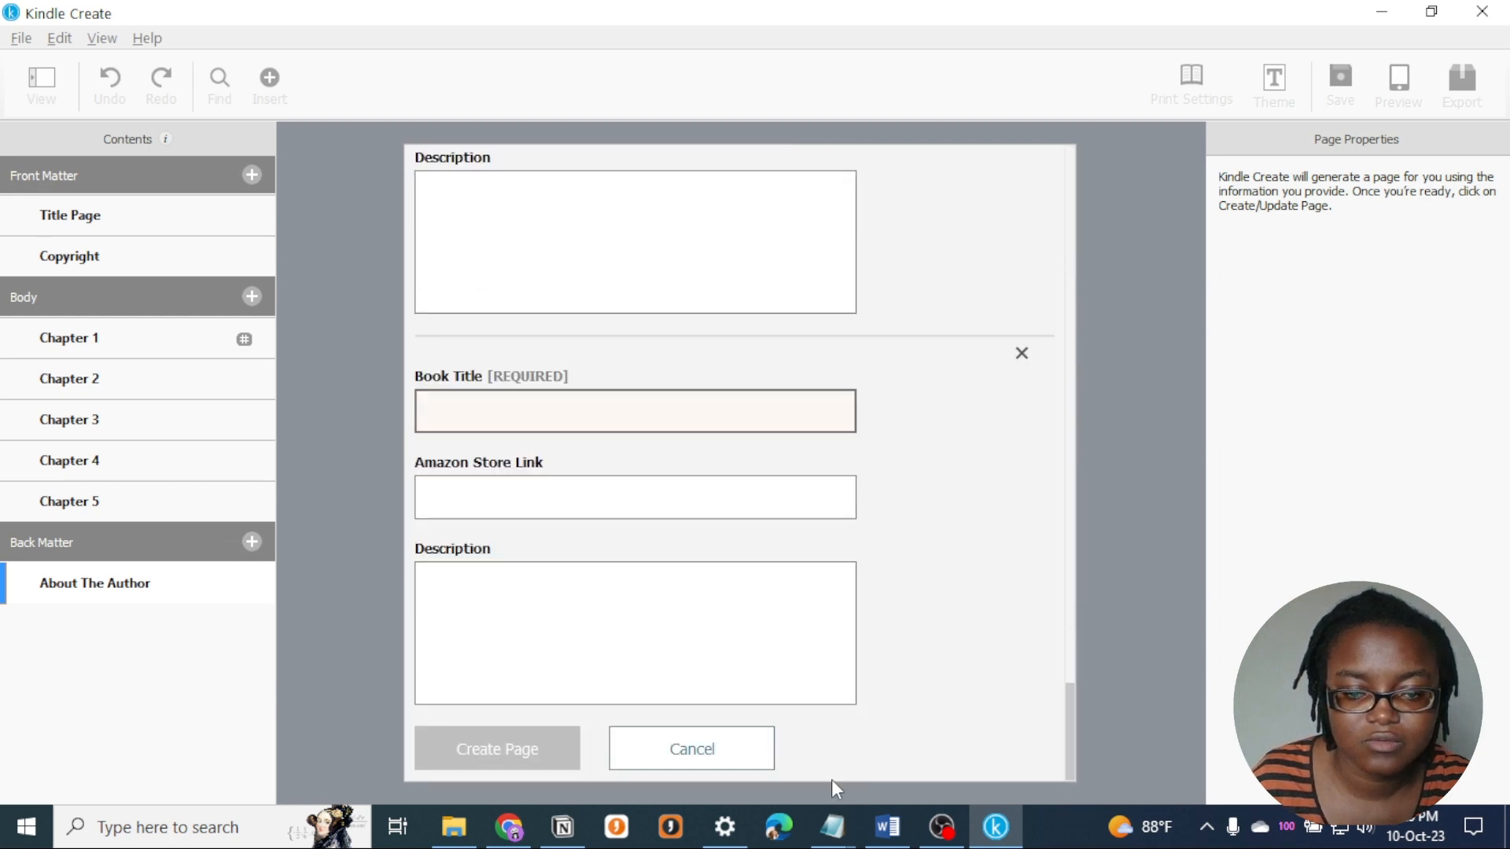
left_click(750, 749)
- Review the available back matter page types, the generated title page and the copyright page
left_click(248, 542)
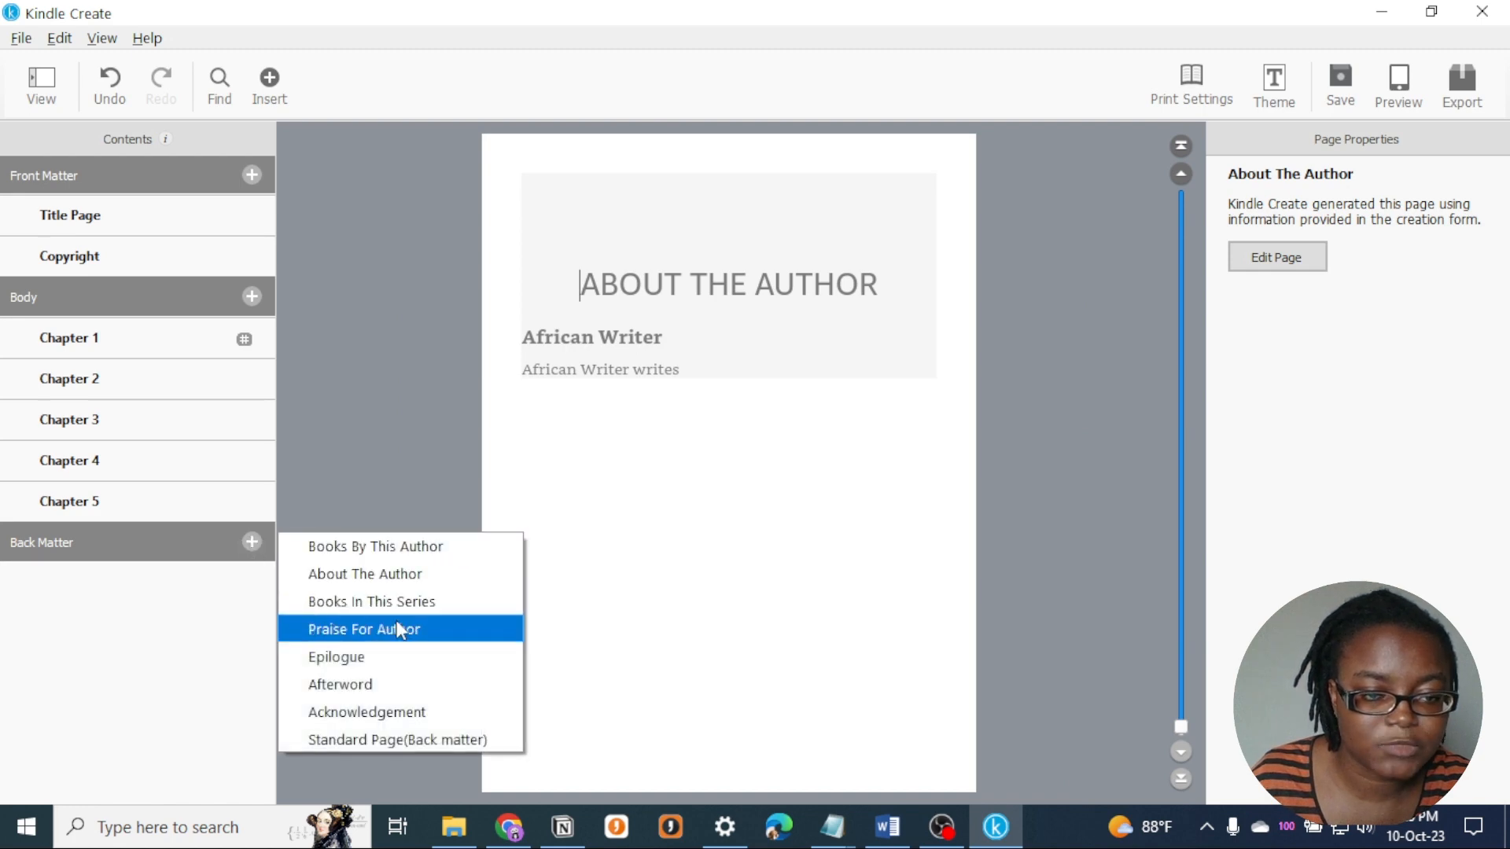
left_click(206, 560)
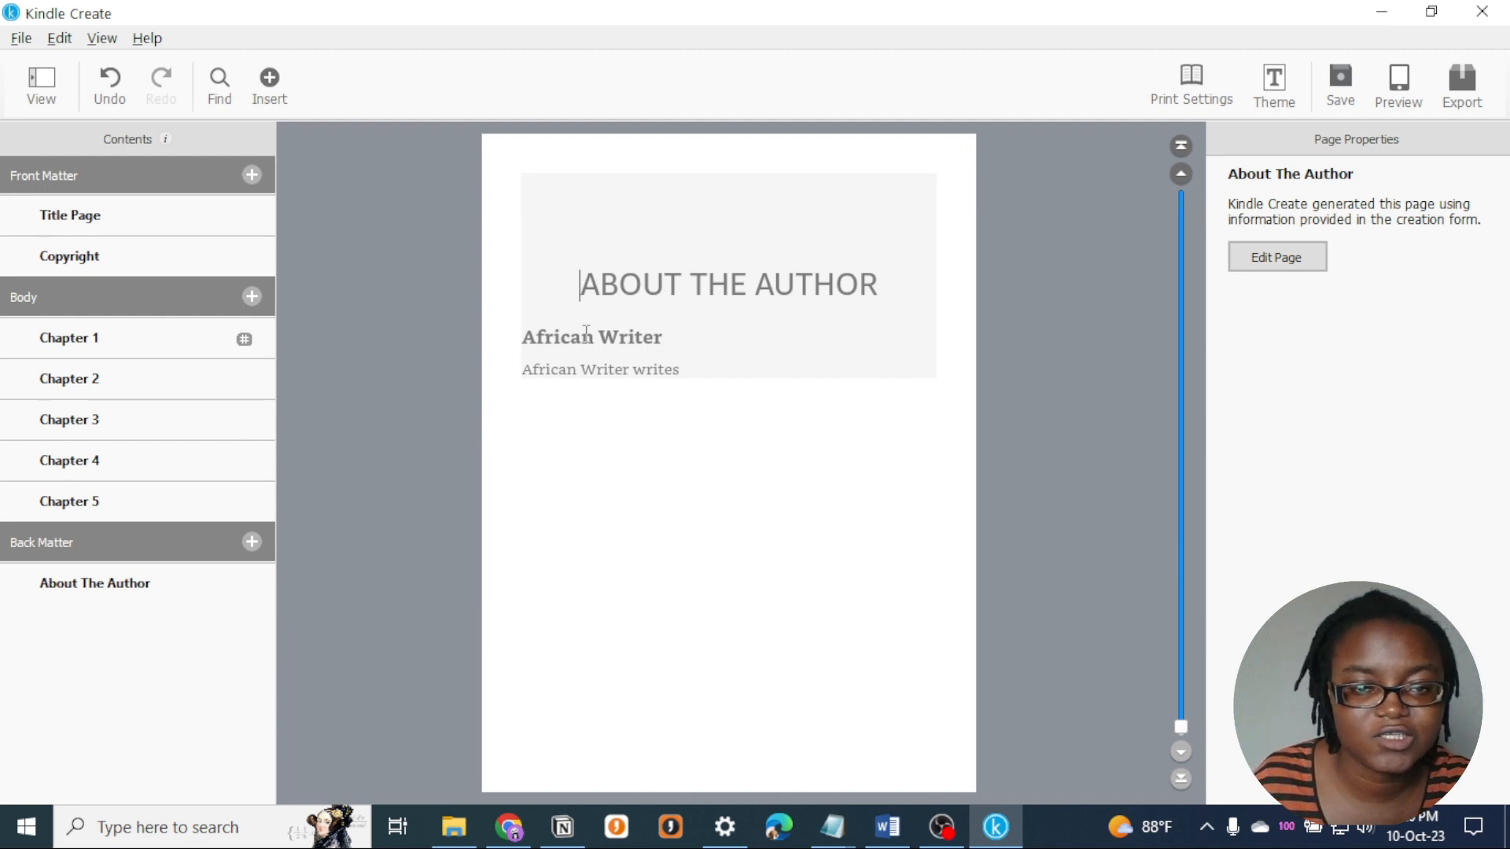
left_click(118, 230)
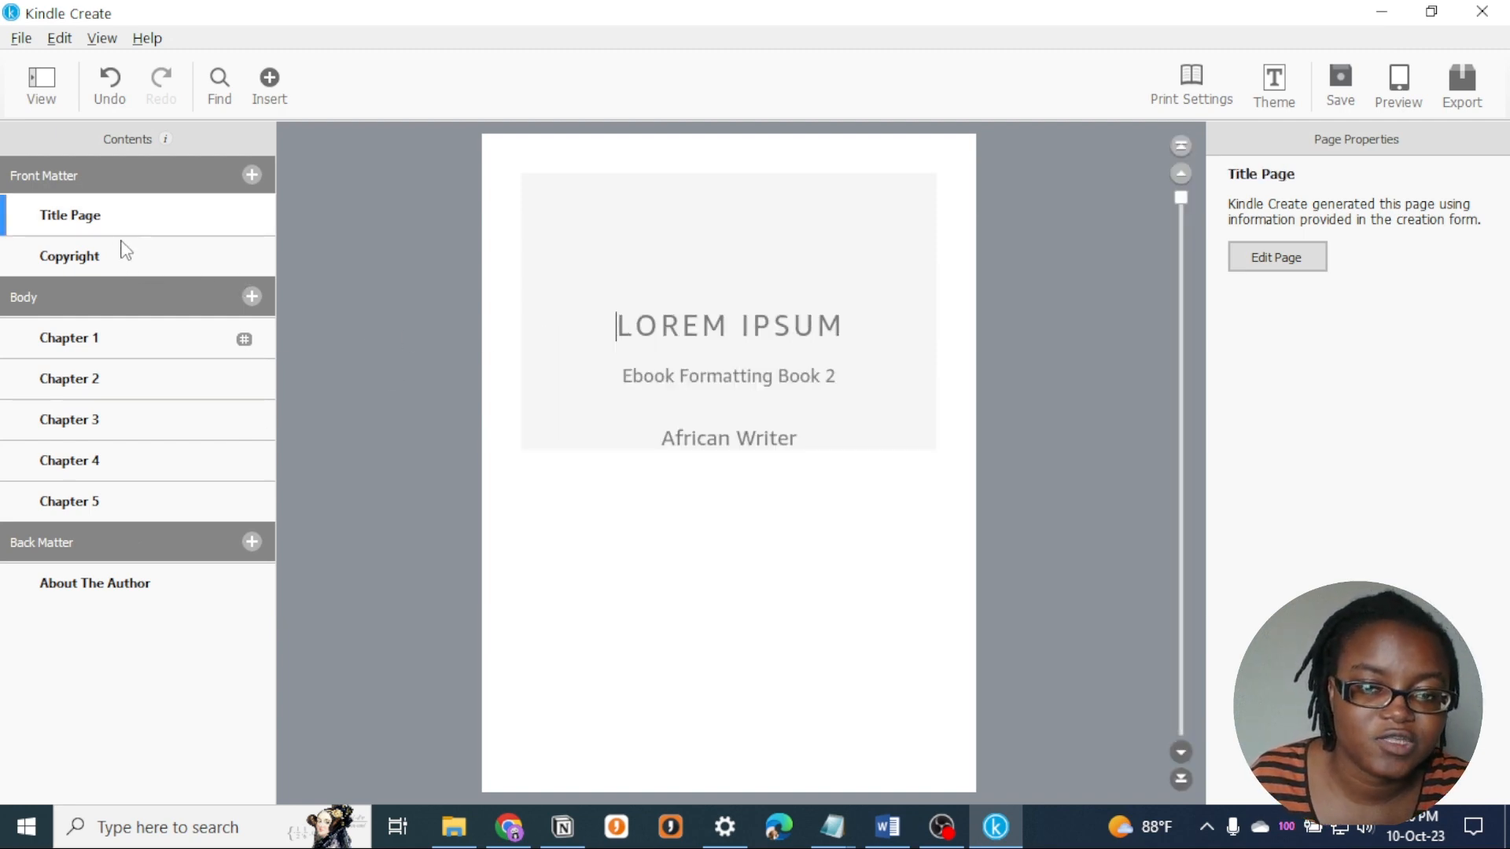
left_click(122, 253)
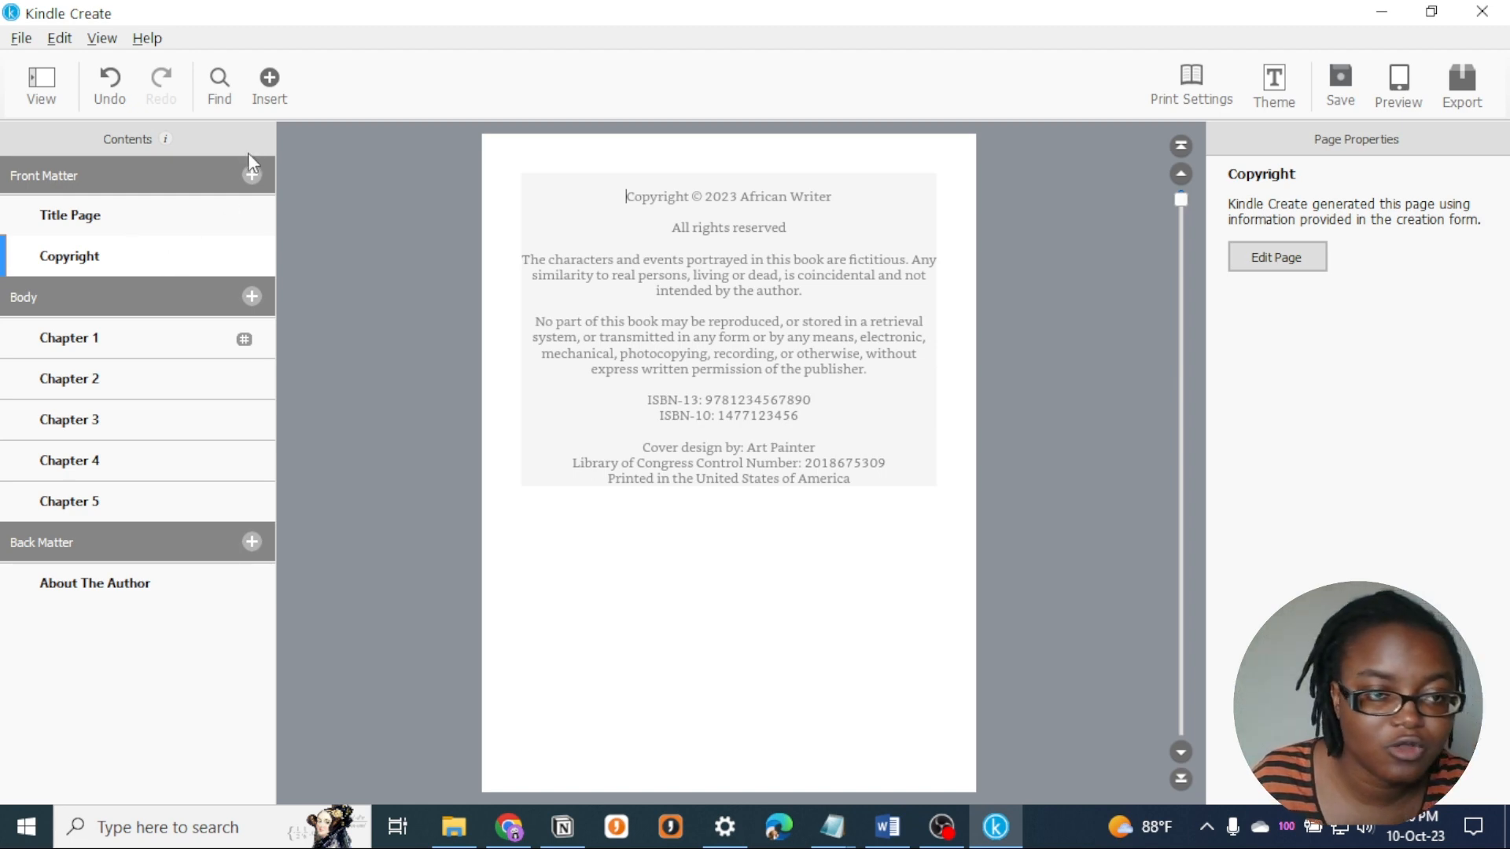
- Add an automatically generated Table of Contents page to the front matter
left_click(253, 175)
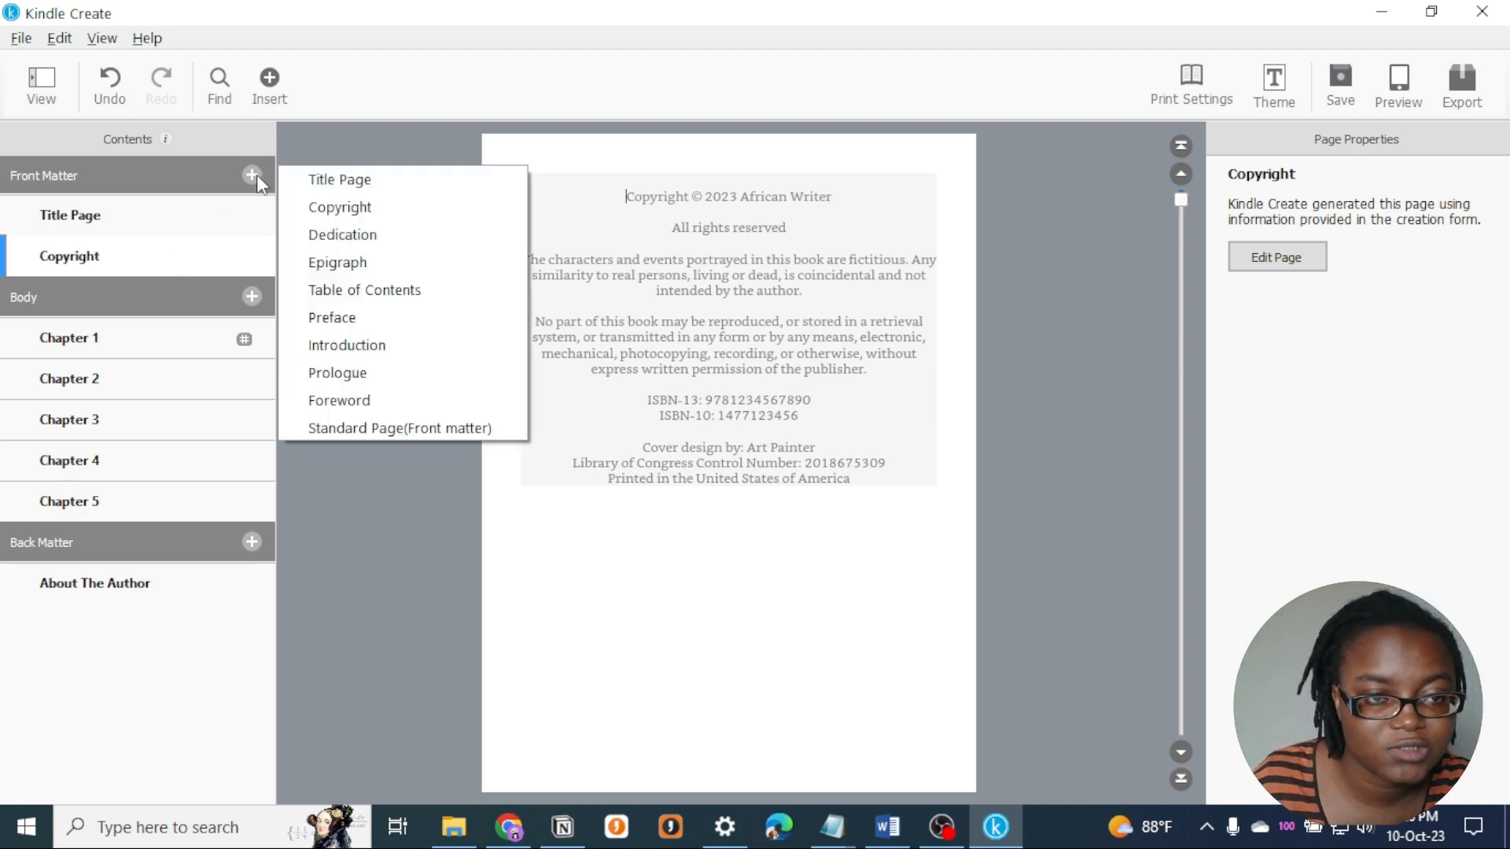
left_click(458, 288)
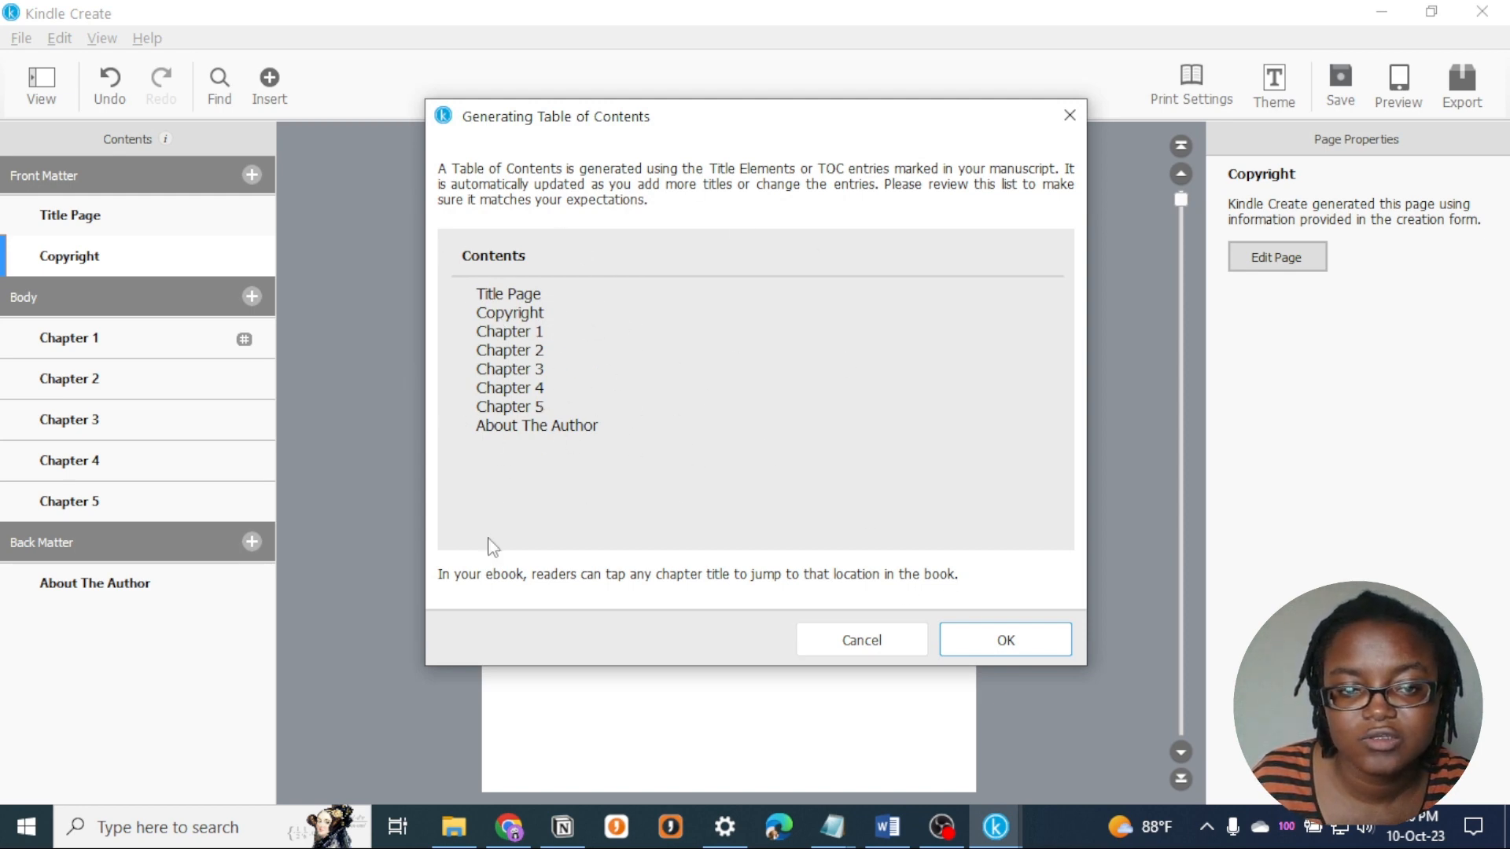
left_click(1004, 646)
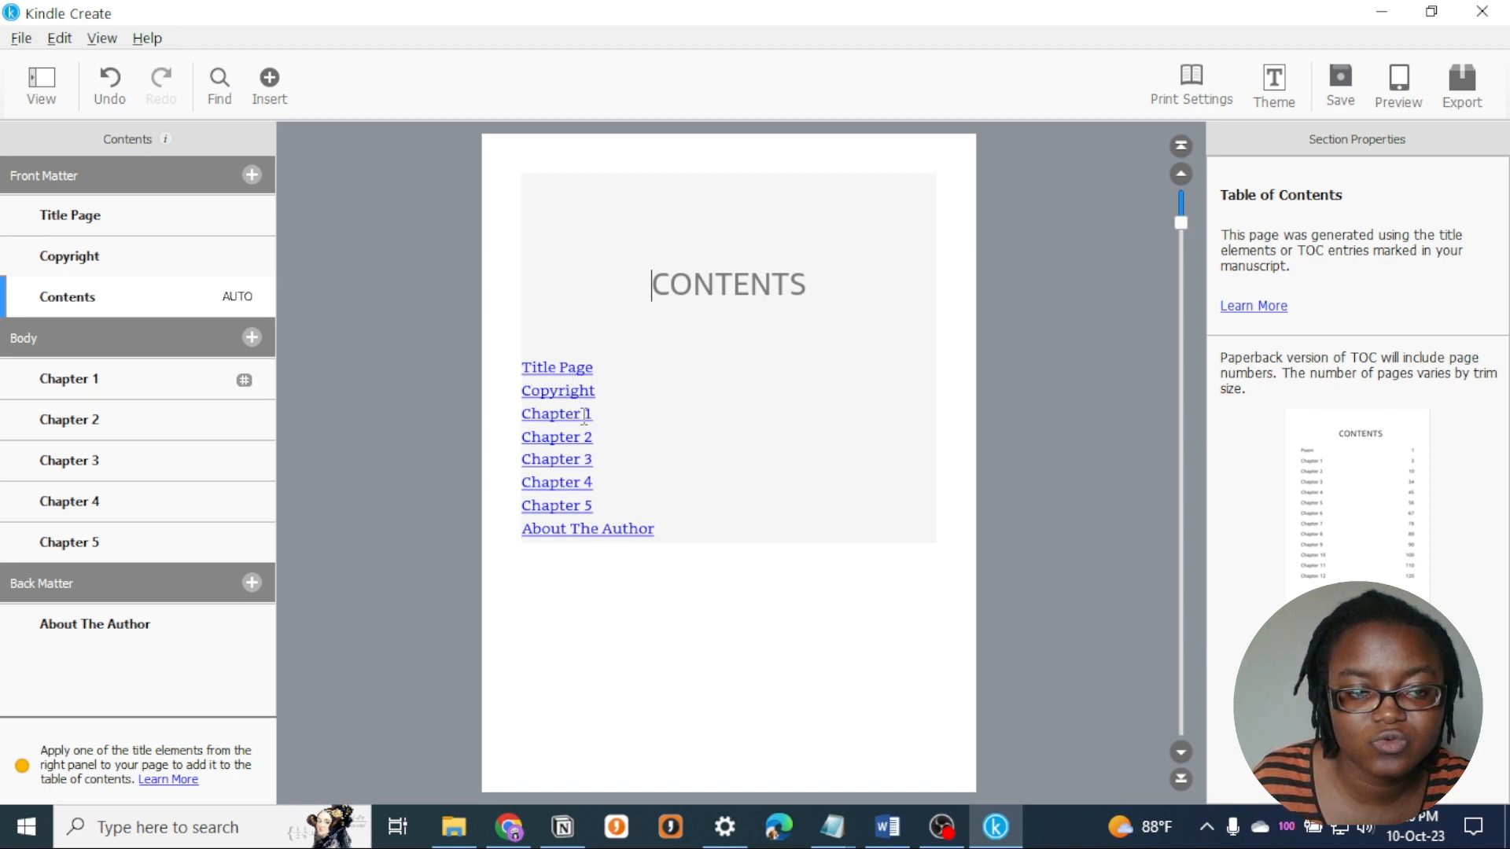
- Test the contents page by following its links to Chapter 1 and Chapter 4
key("ctrl+a")
scroll(582, 438, "down", 2)
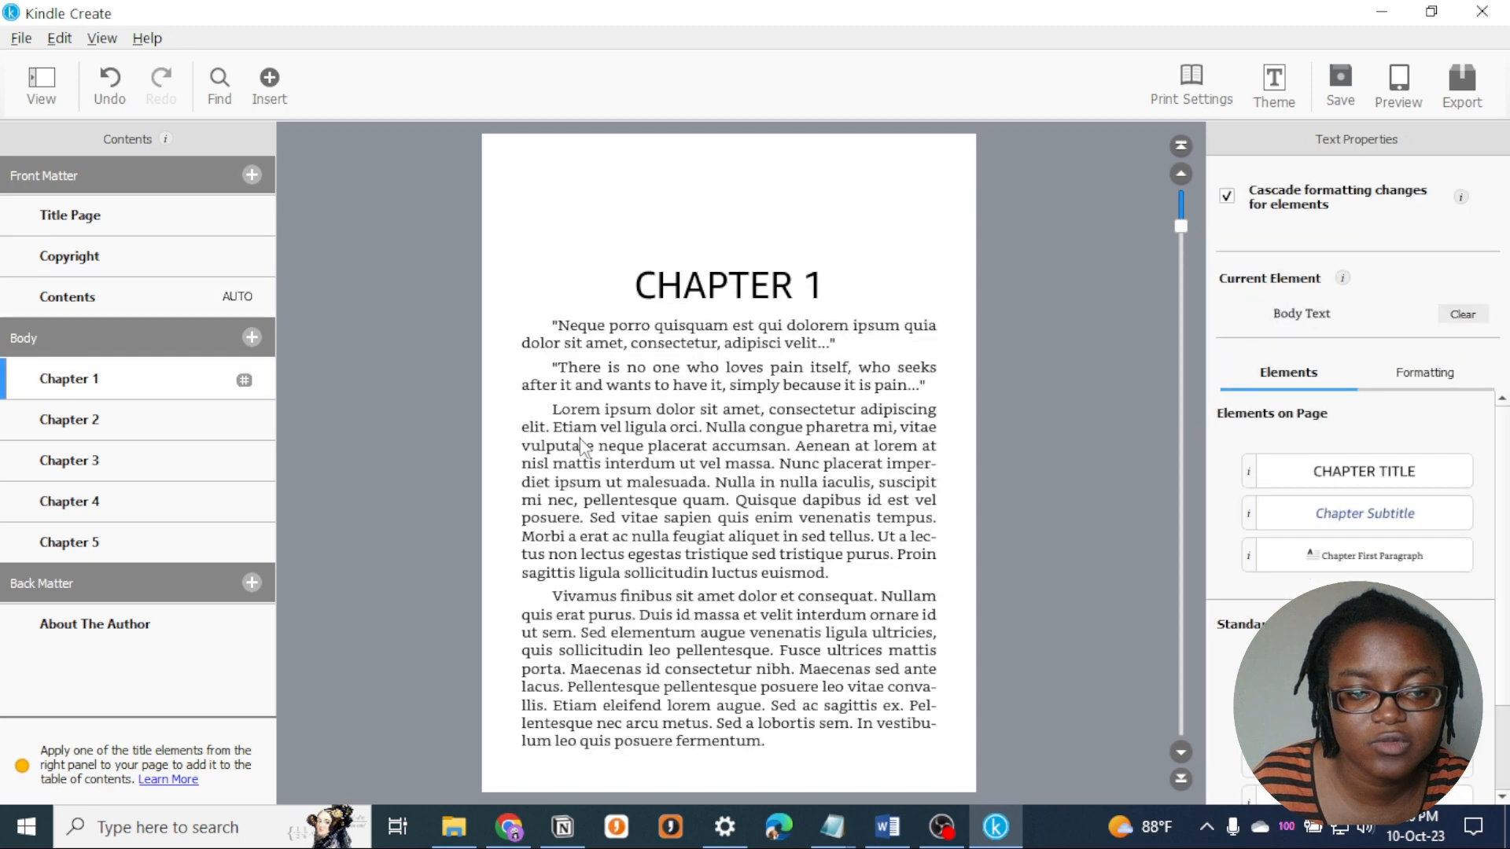
left_click(118, 299)
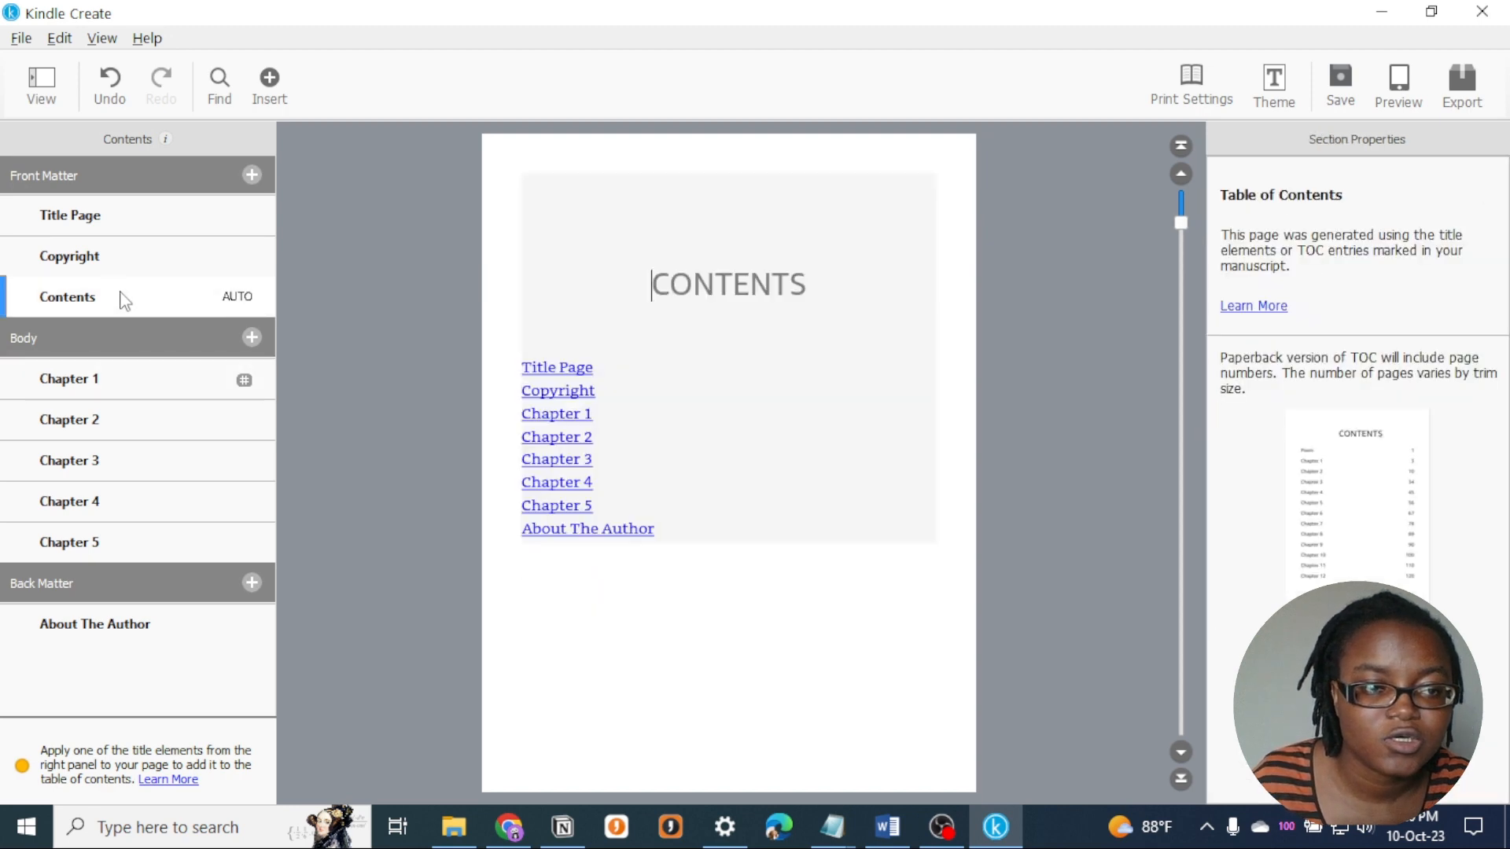
left_click(579, 482)
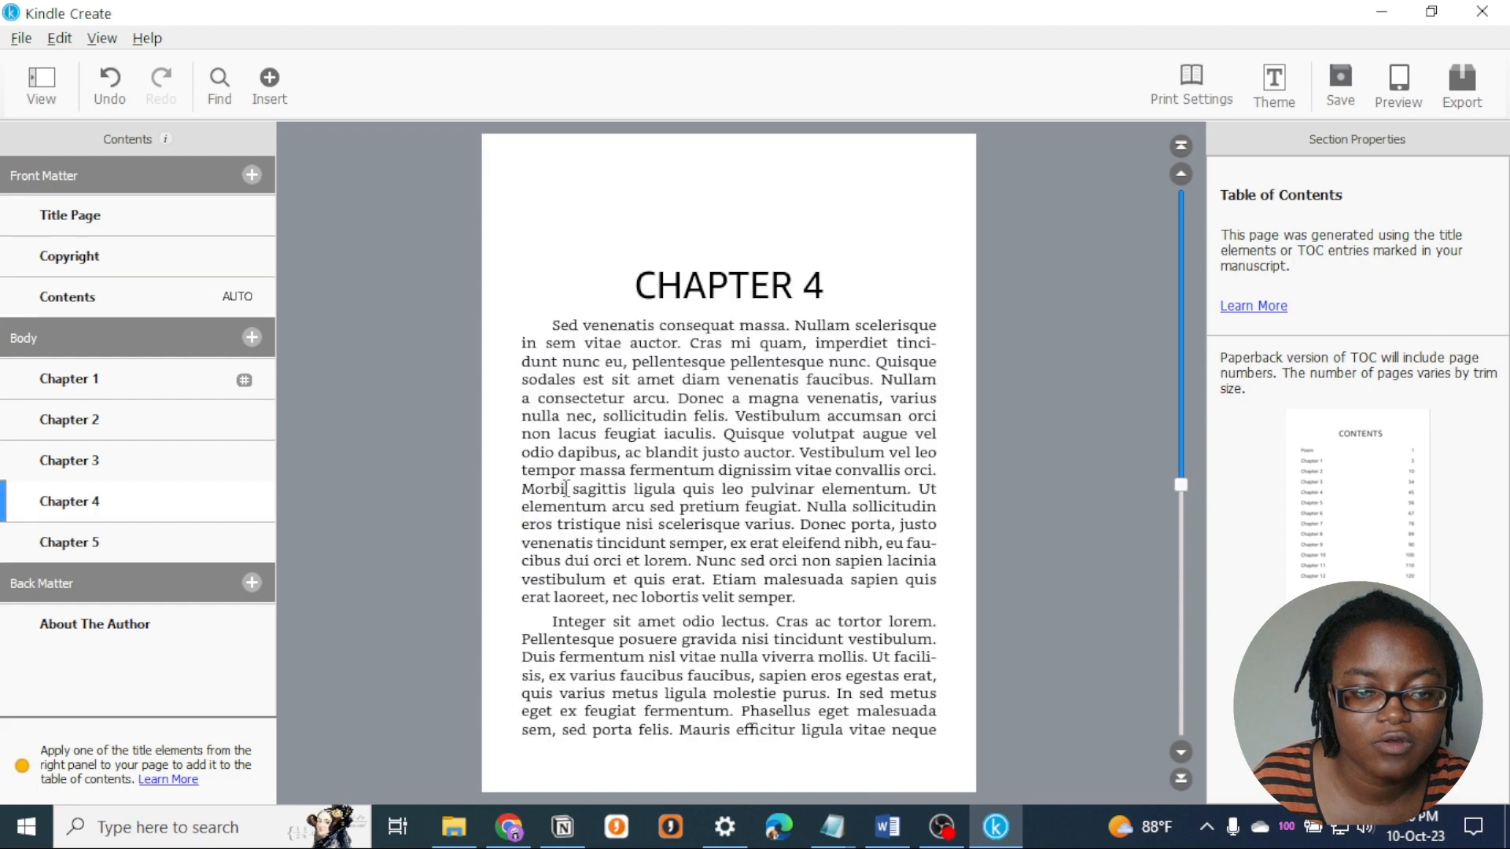
- Examine the print header and page number layouts without changing them, and toggle the view off and back on
left_click(1179, 98)
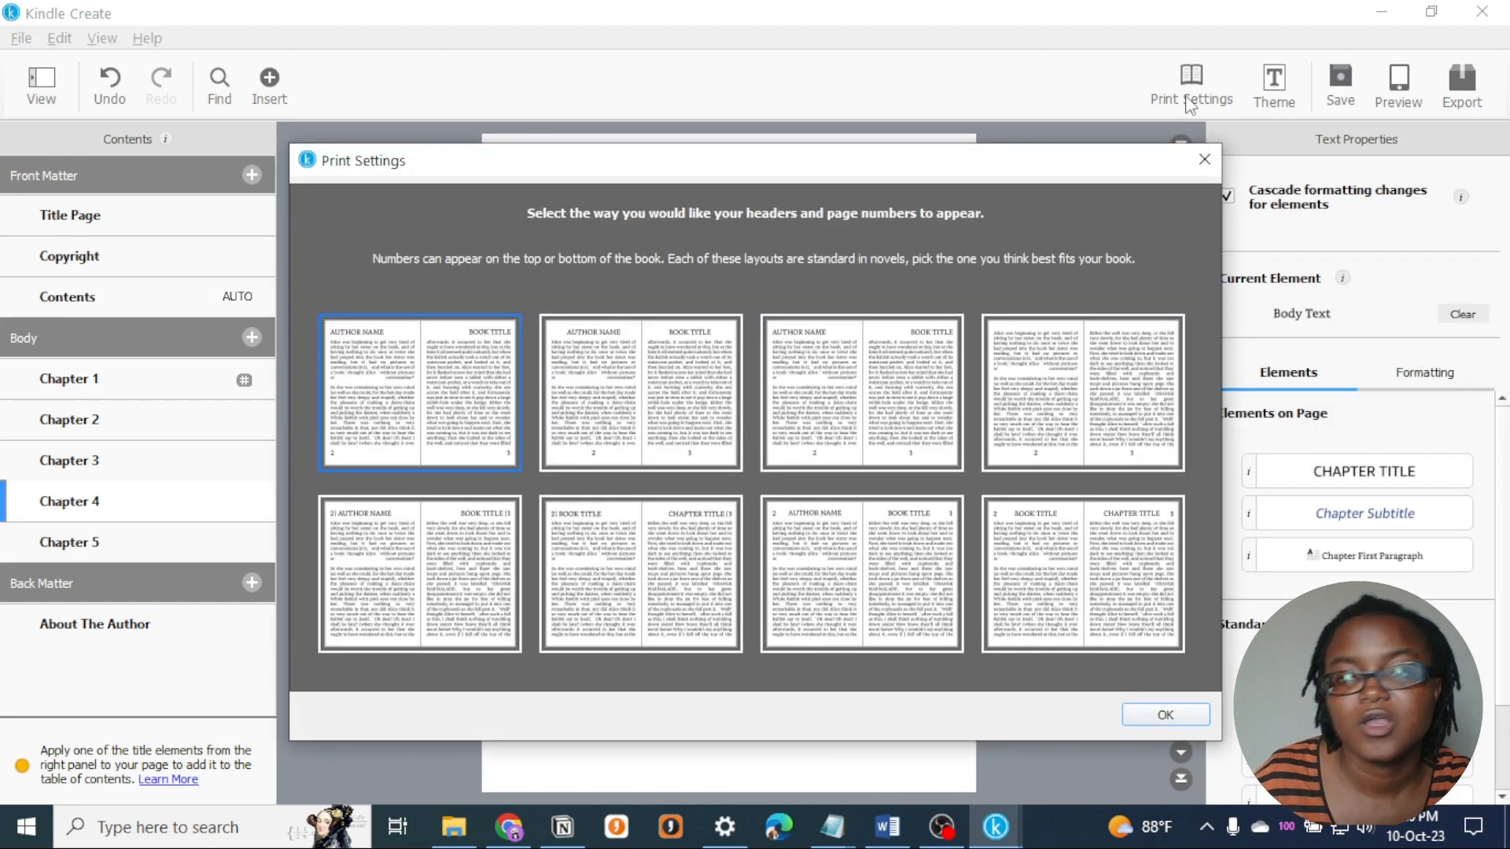
left_click(1204, 160)
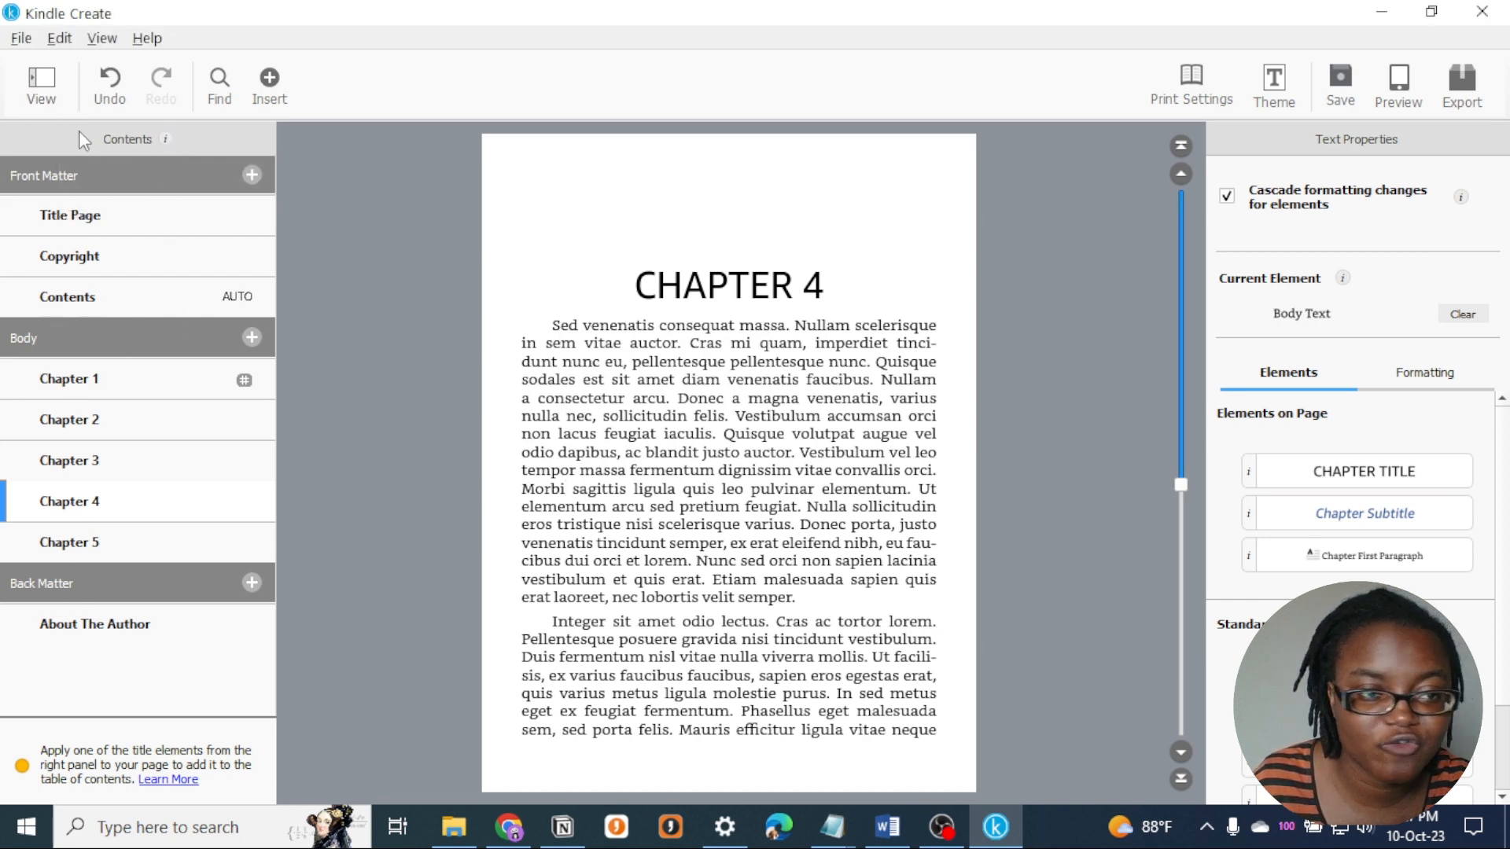
left_click(36, 96)
left_click(35, 96)
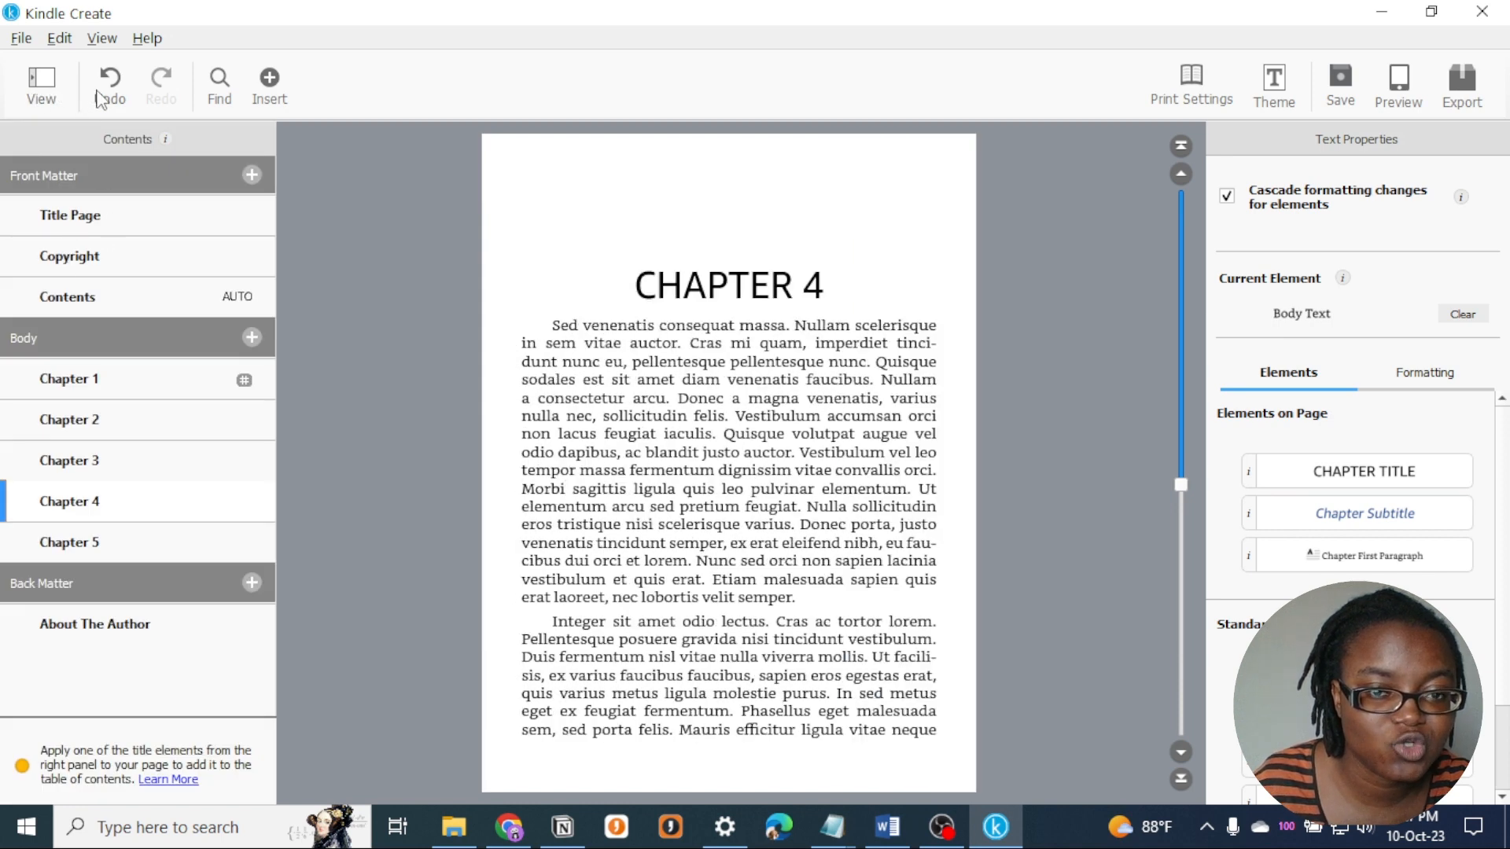
- Try changing the opening word "Sed" of Chapter 4 to "See", testing undo and redo before undoing the edit
left_click(577, 327)
key("BackSpace")
type("e")
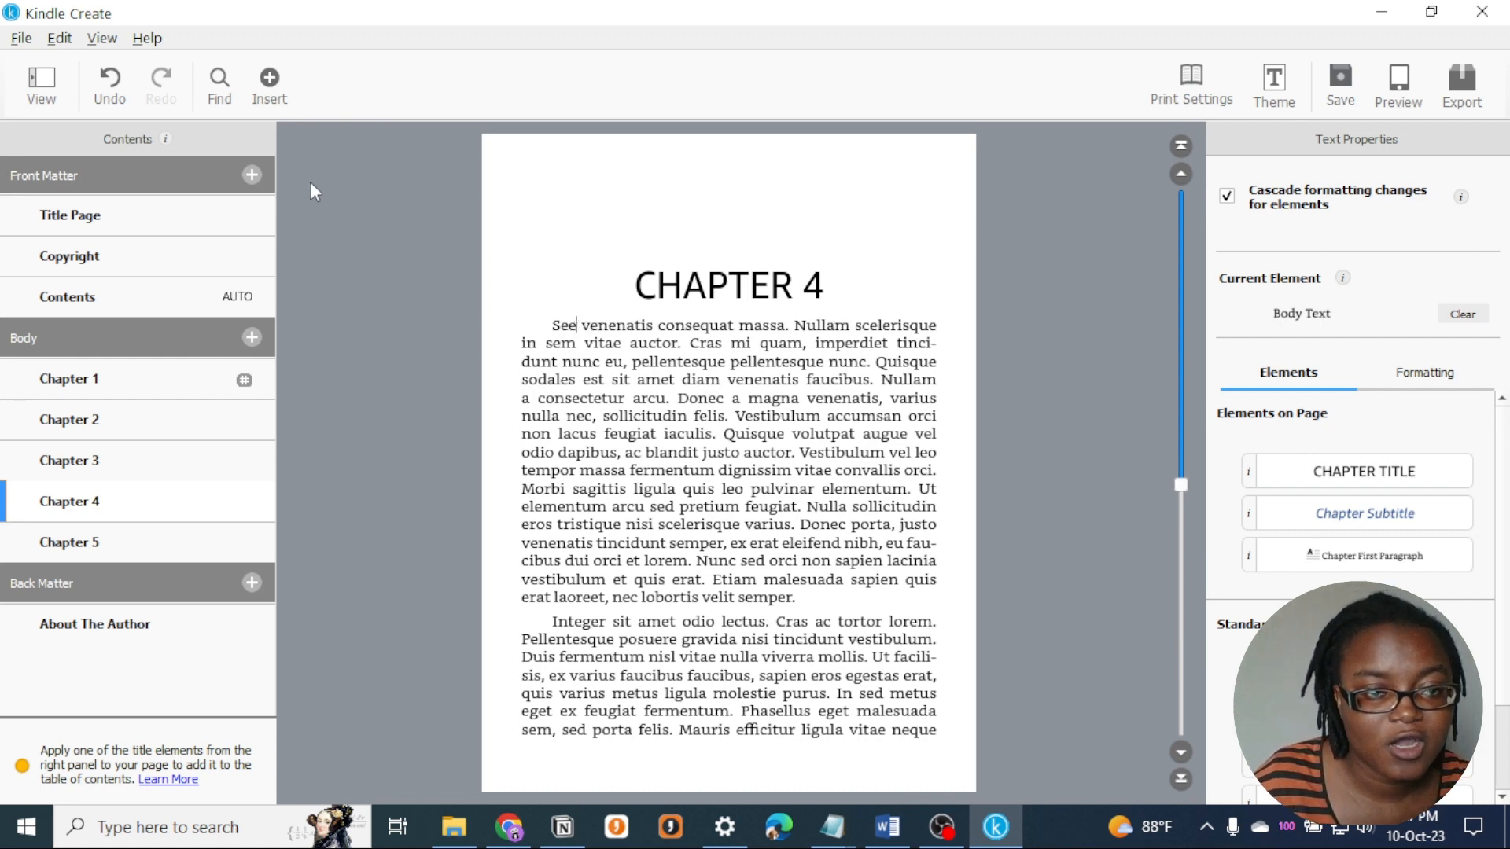
left_click(110, 80)
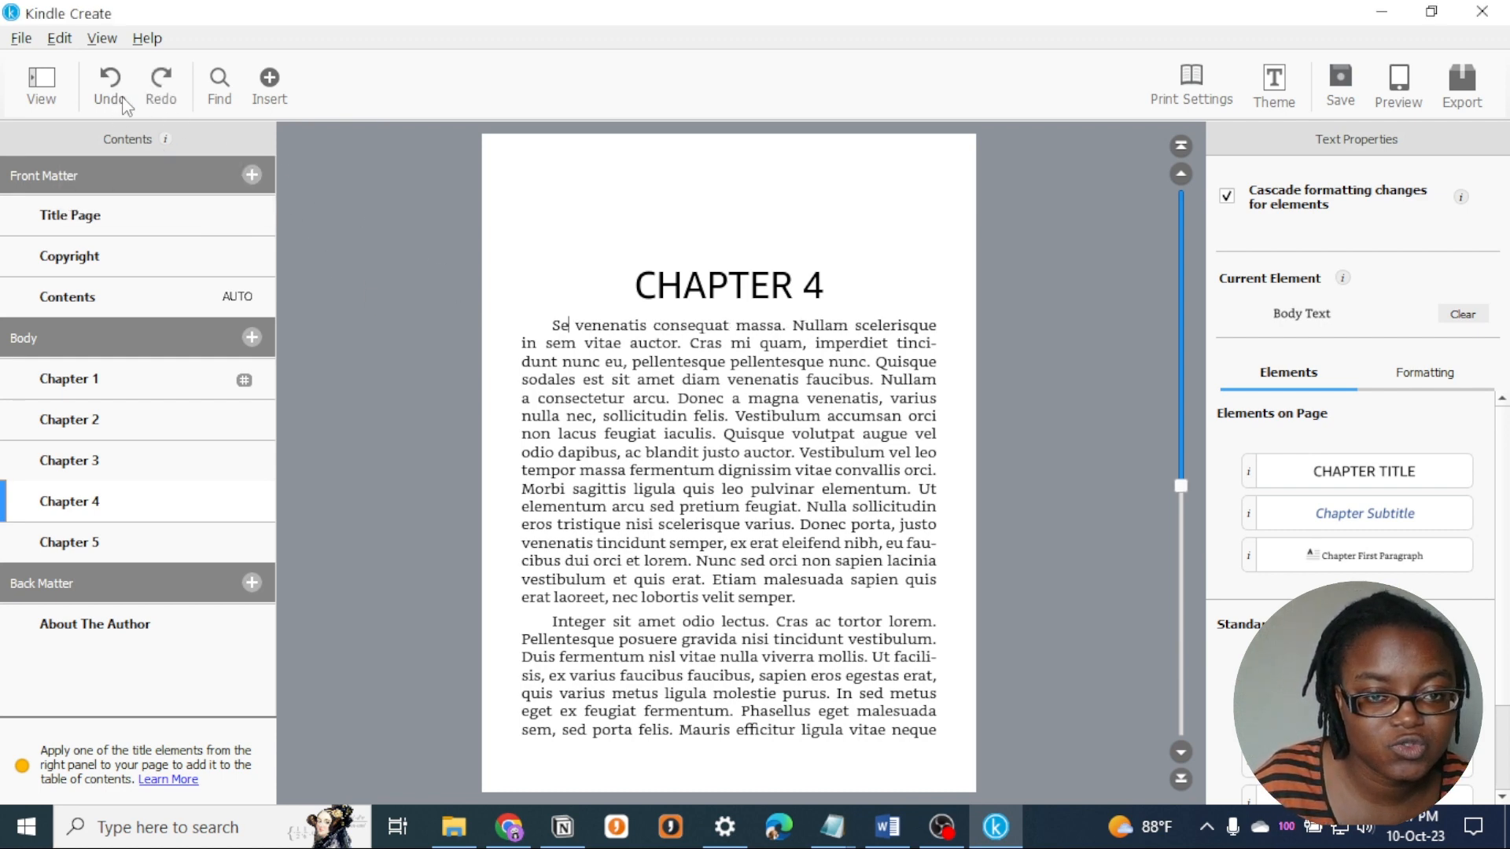
left_click(103, 80)
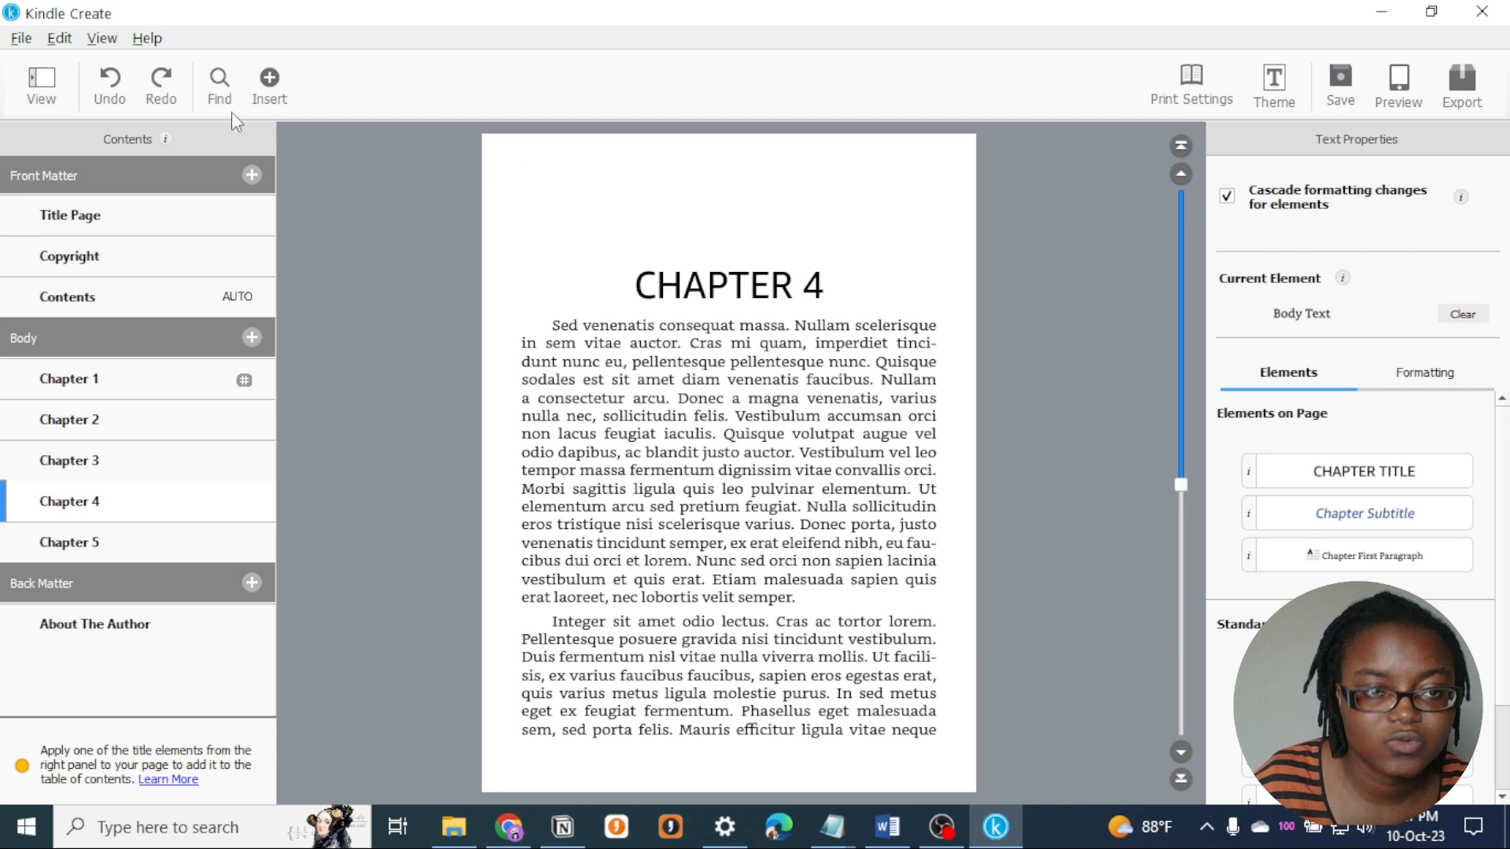
left_click(166, 94)
left_click(166, 94)
left_click(110, 93)
left_click(111, 99)
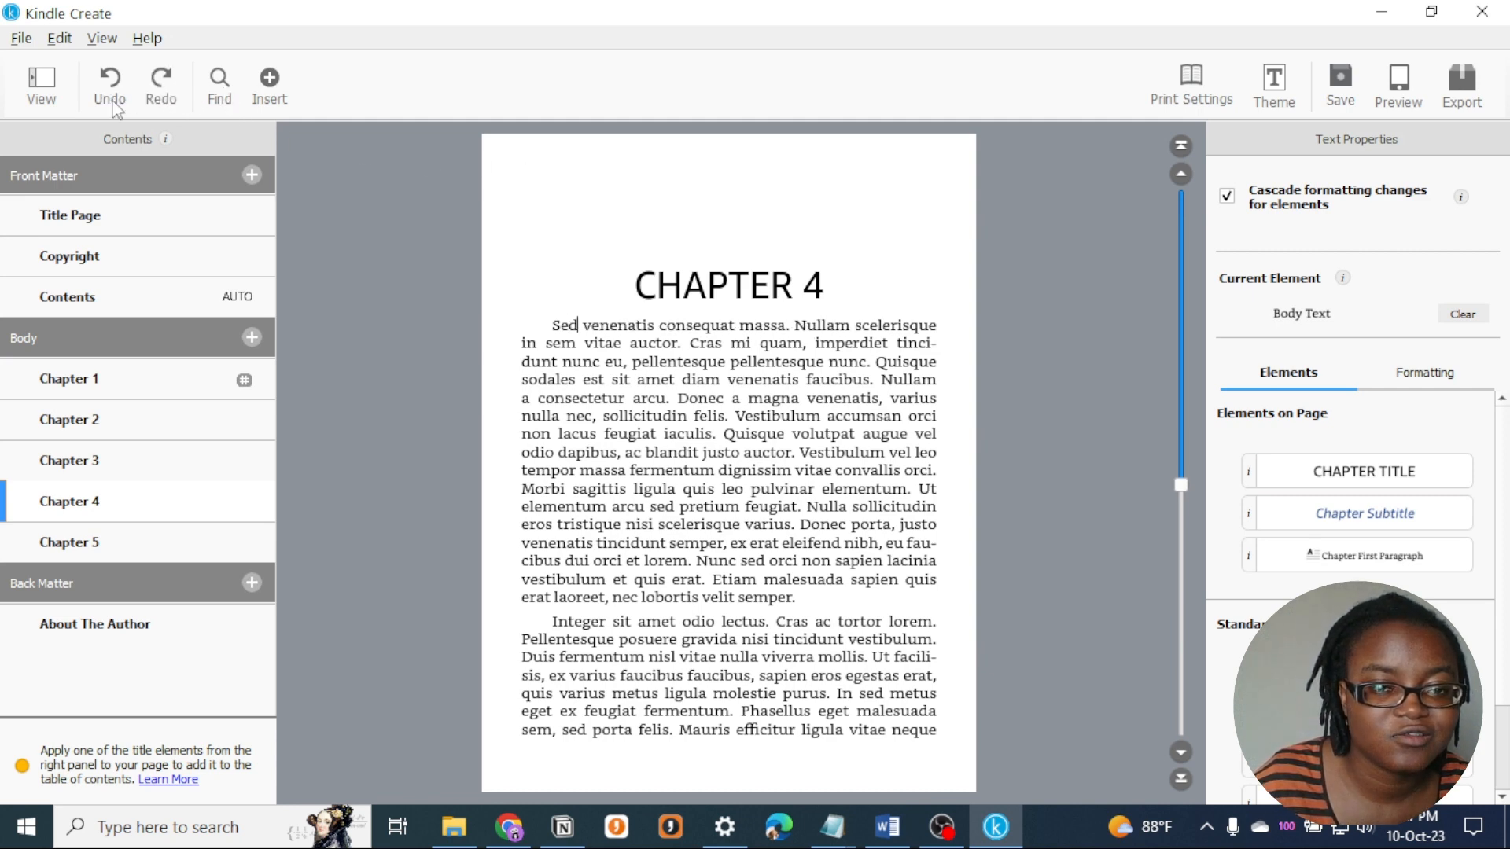
- Search for "sed" from the start of Chapter 1, go through its first three matches and close the search
left_click(226, 91)
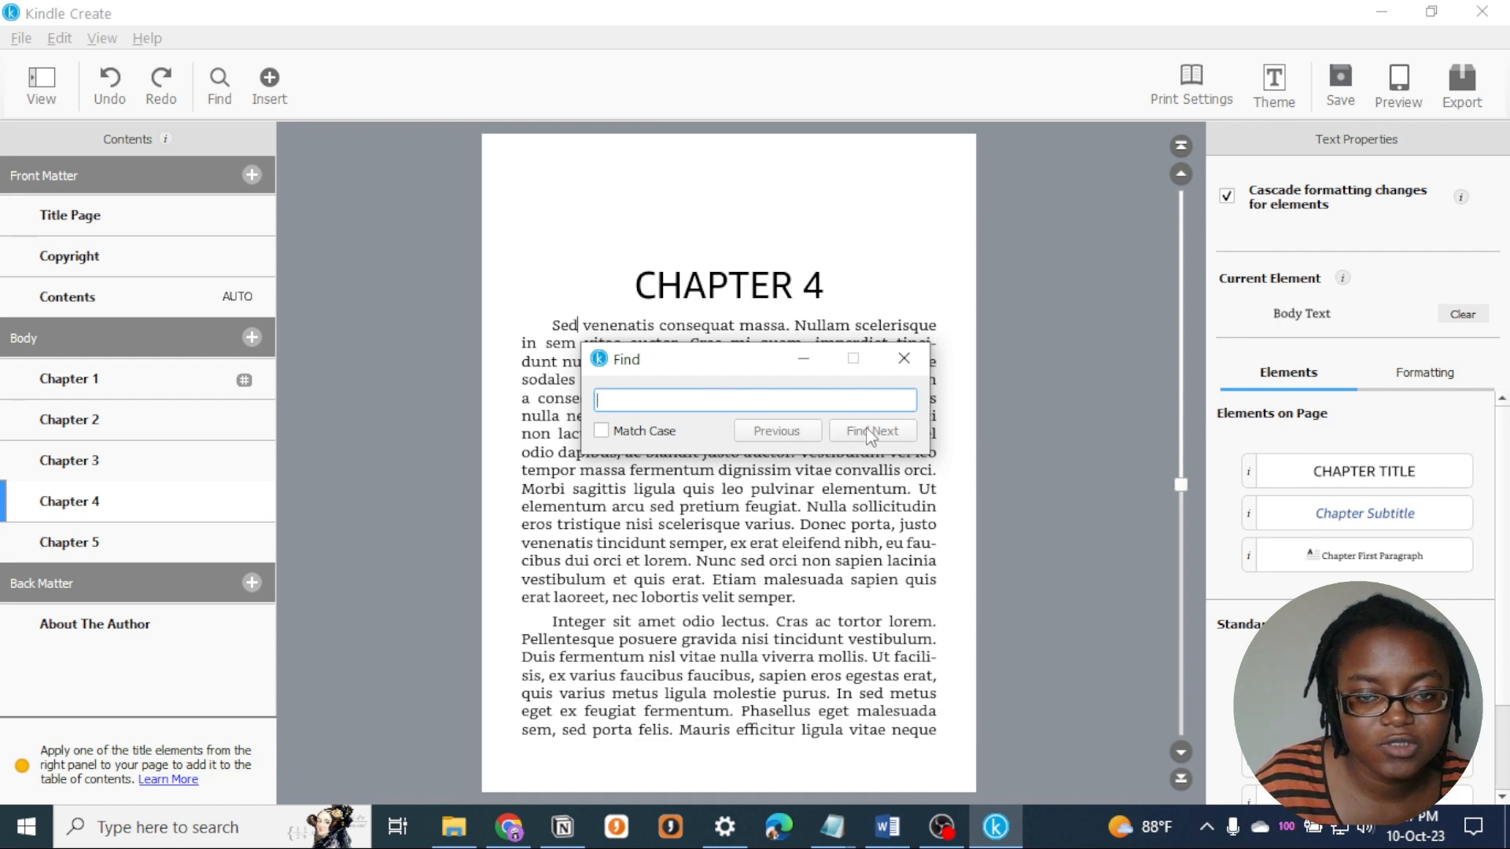
left_click(904, 359)
left_click(94, 383)
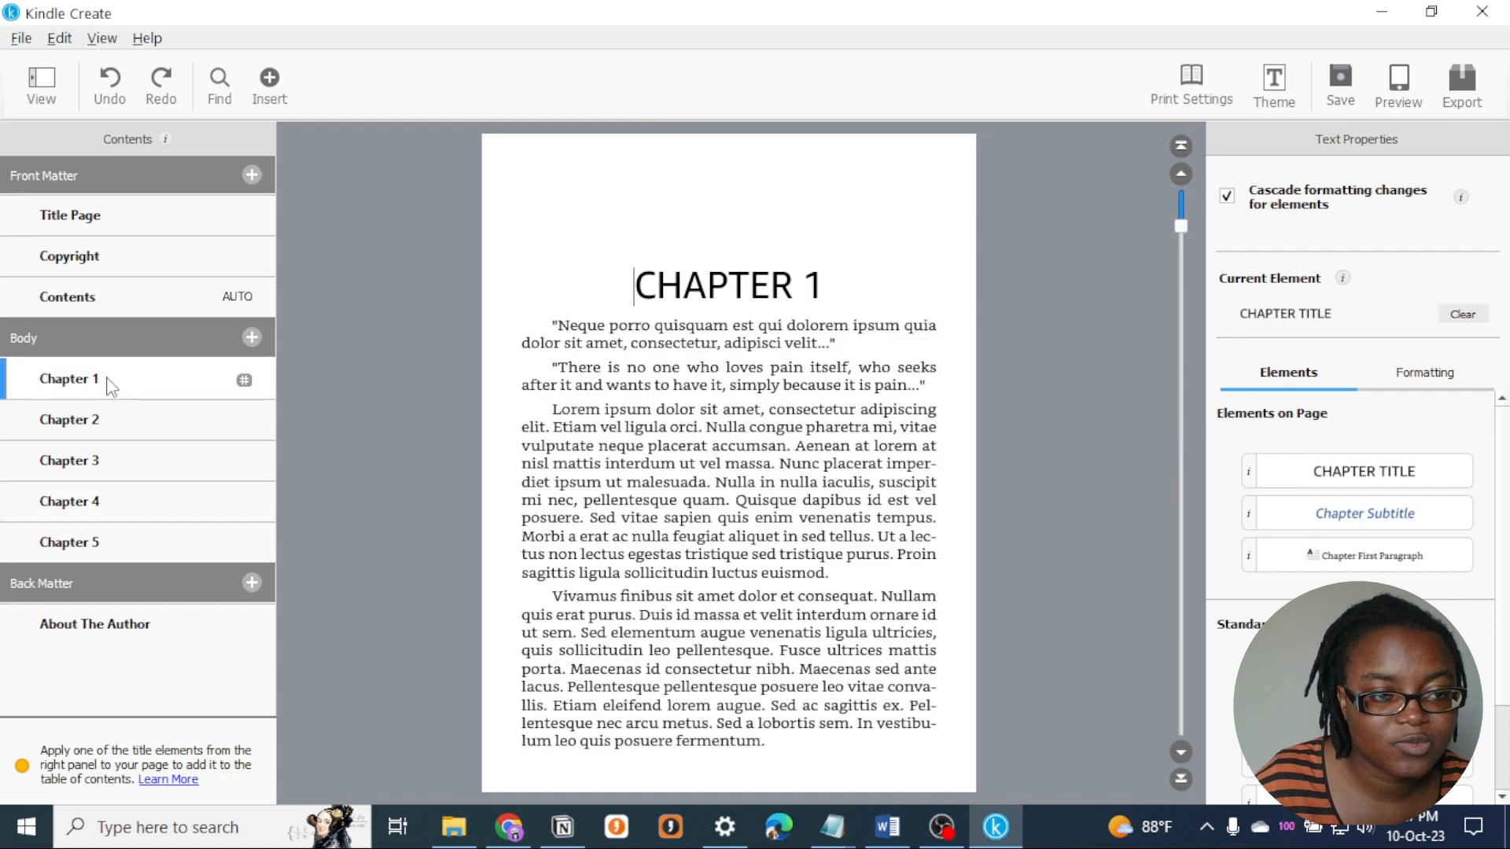
left_click(214, 88)
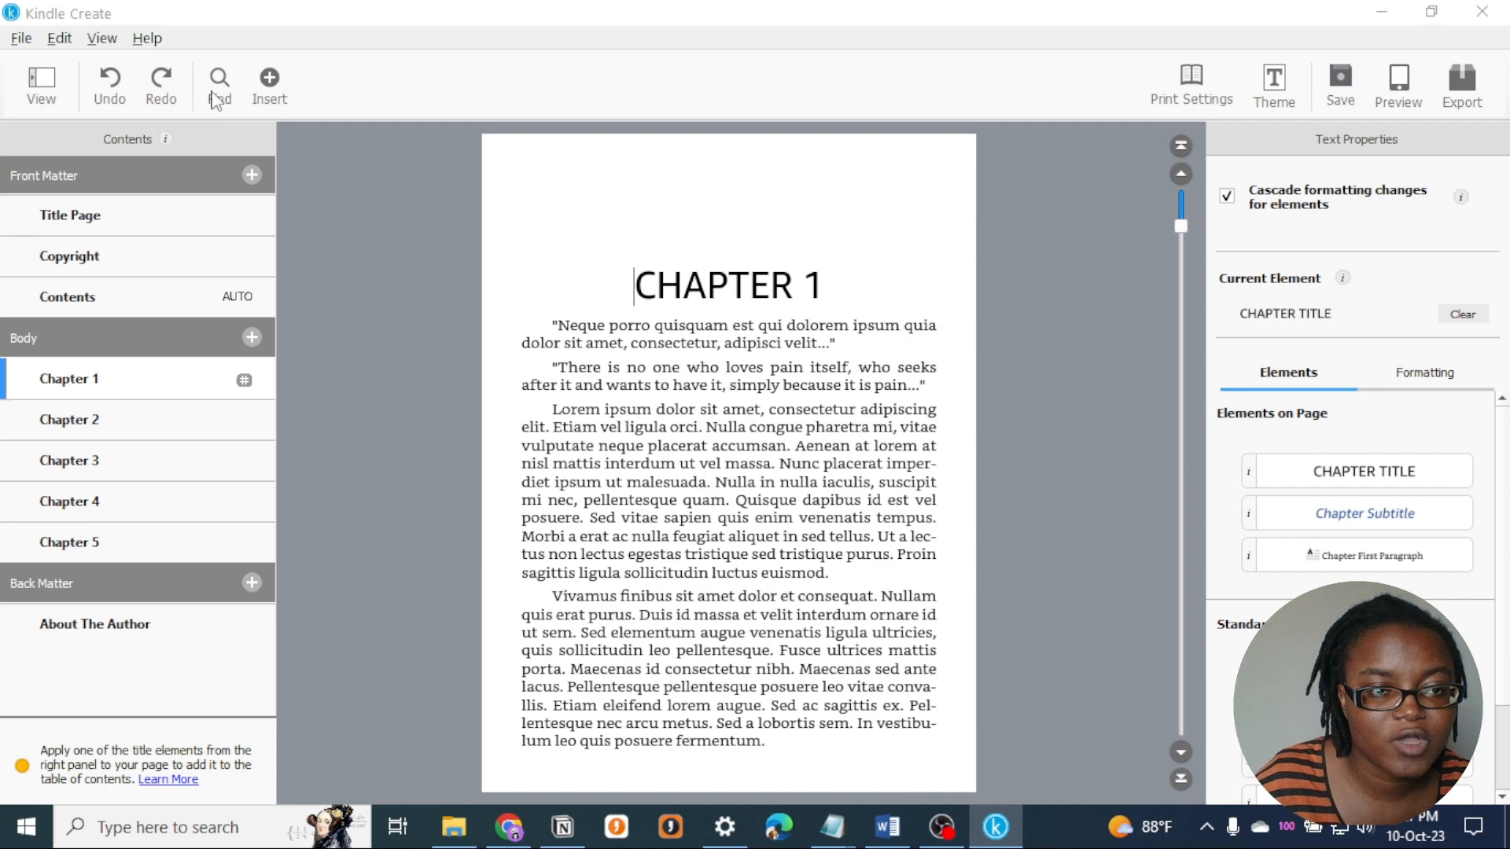
type("sed")
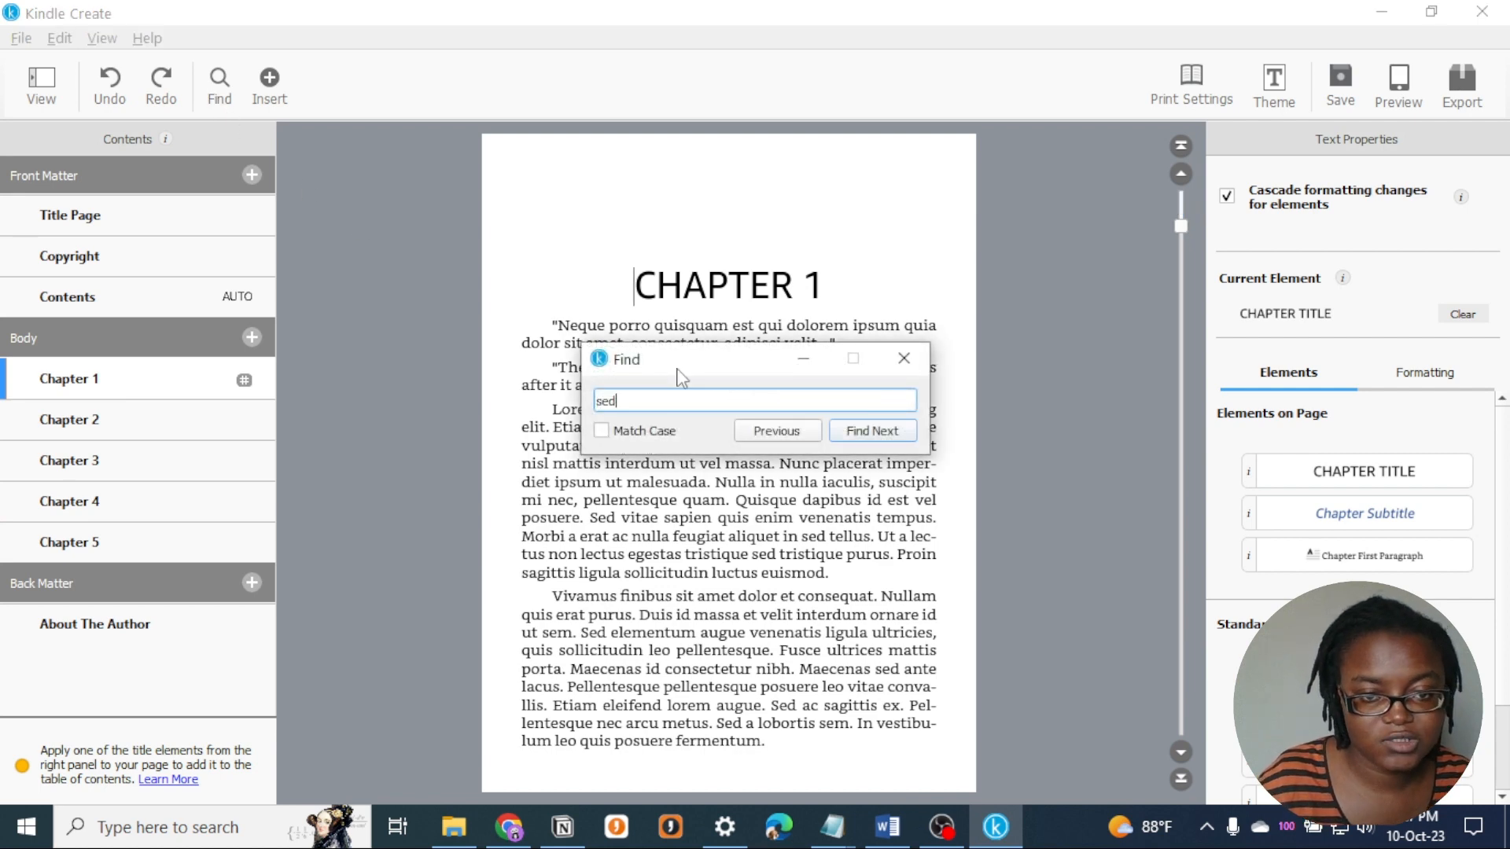
left_click(883, 434)
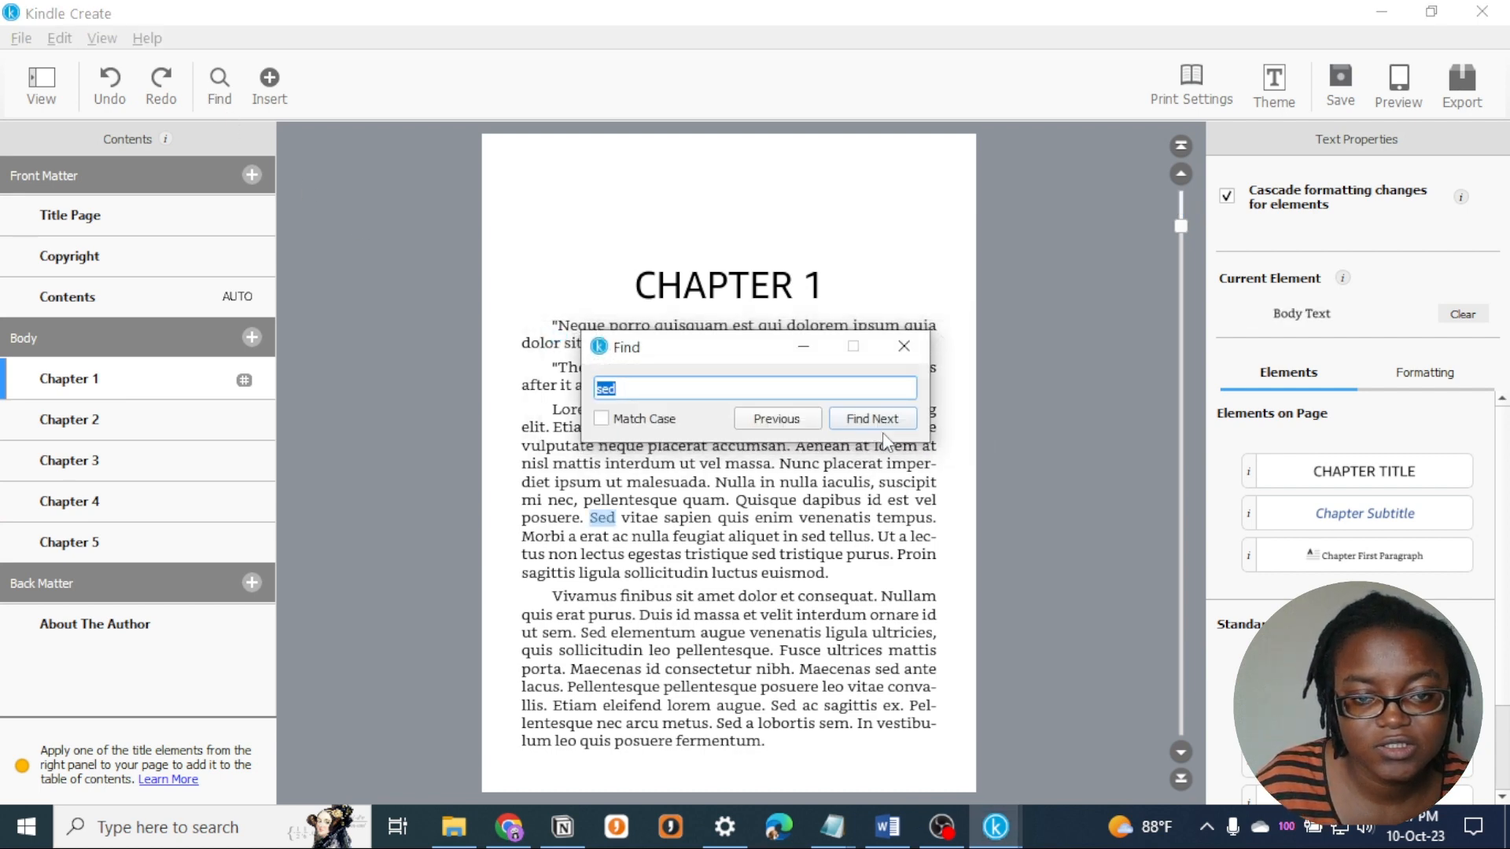
left_click(583, 518)
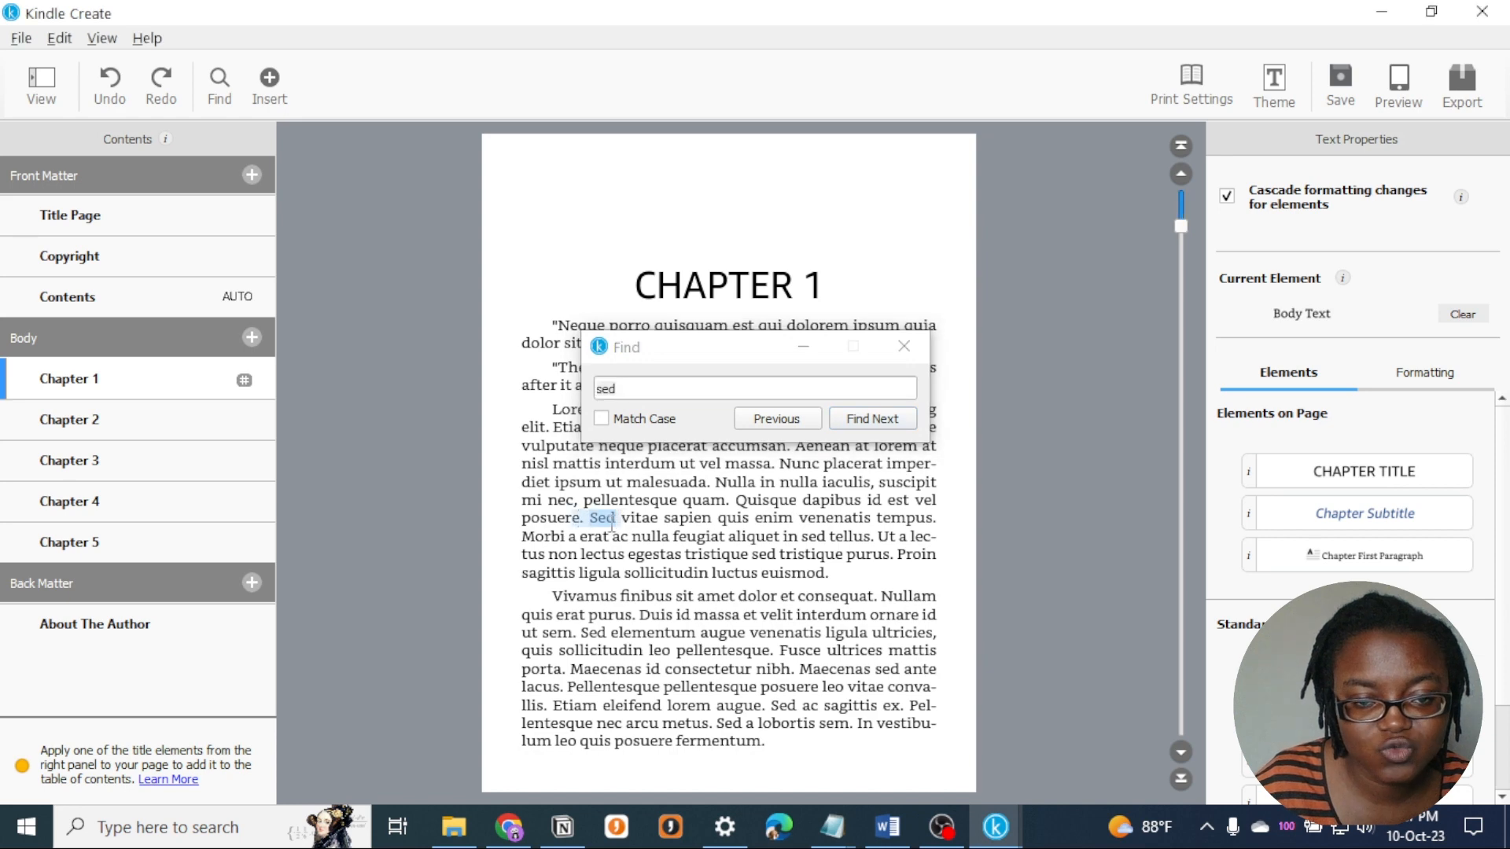
left_click(872, 421)
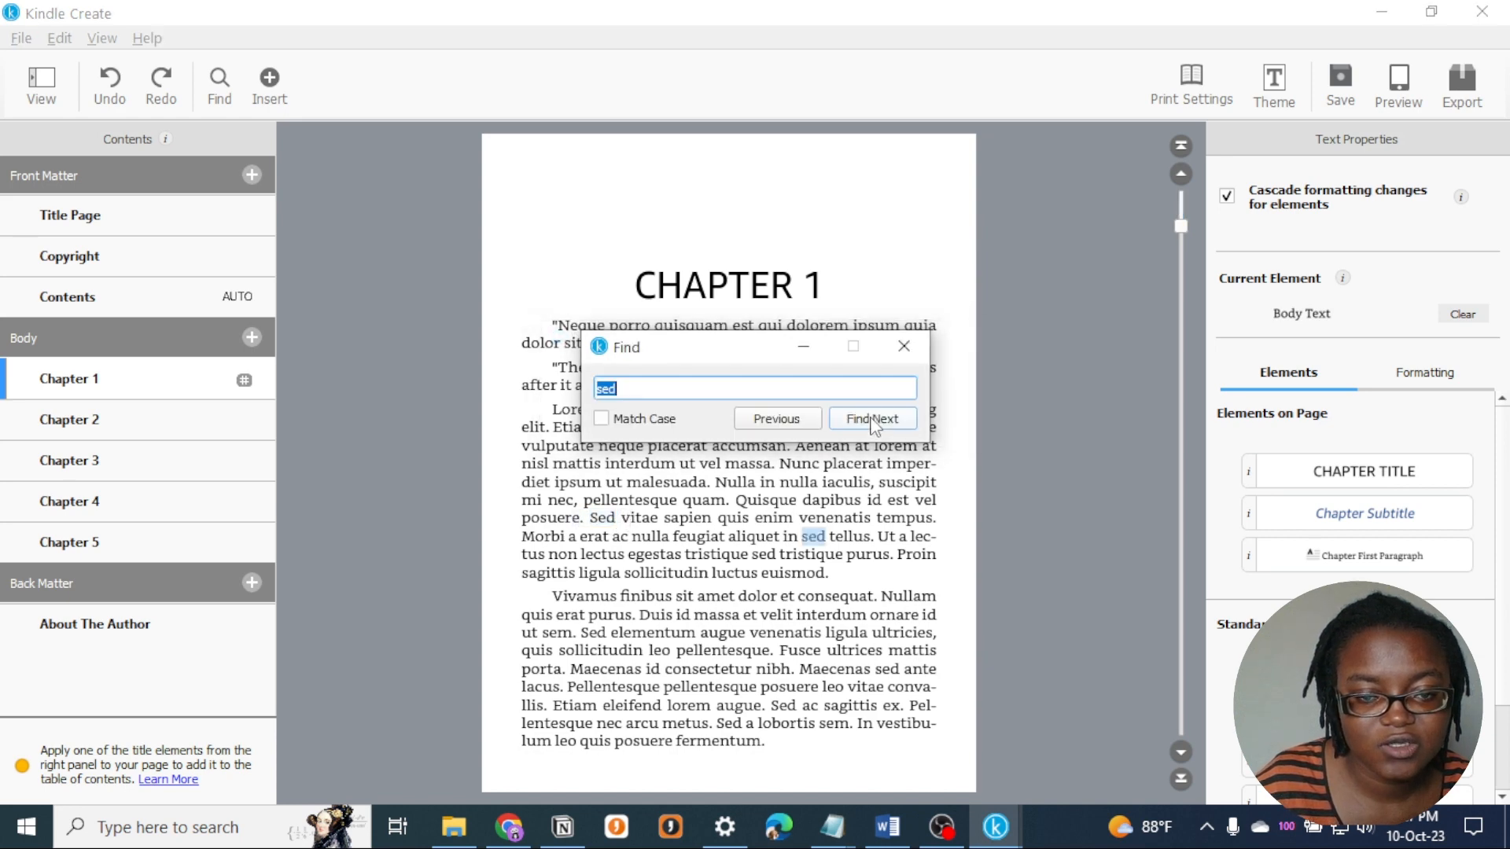
left_click(873, 420)
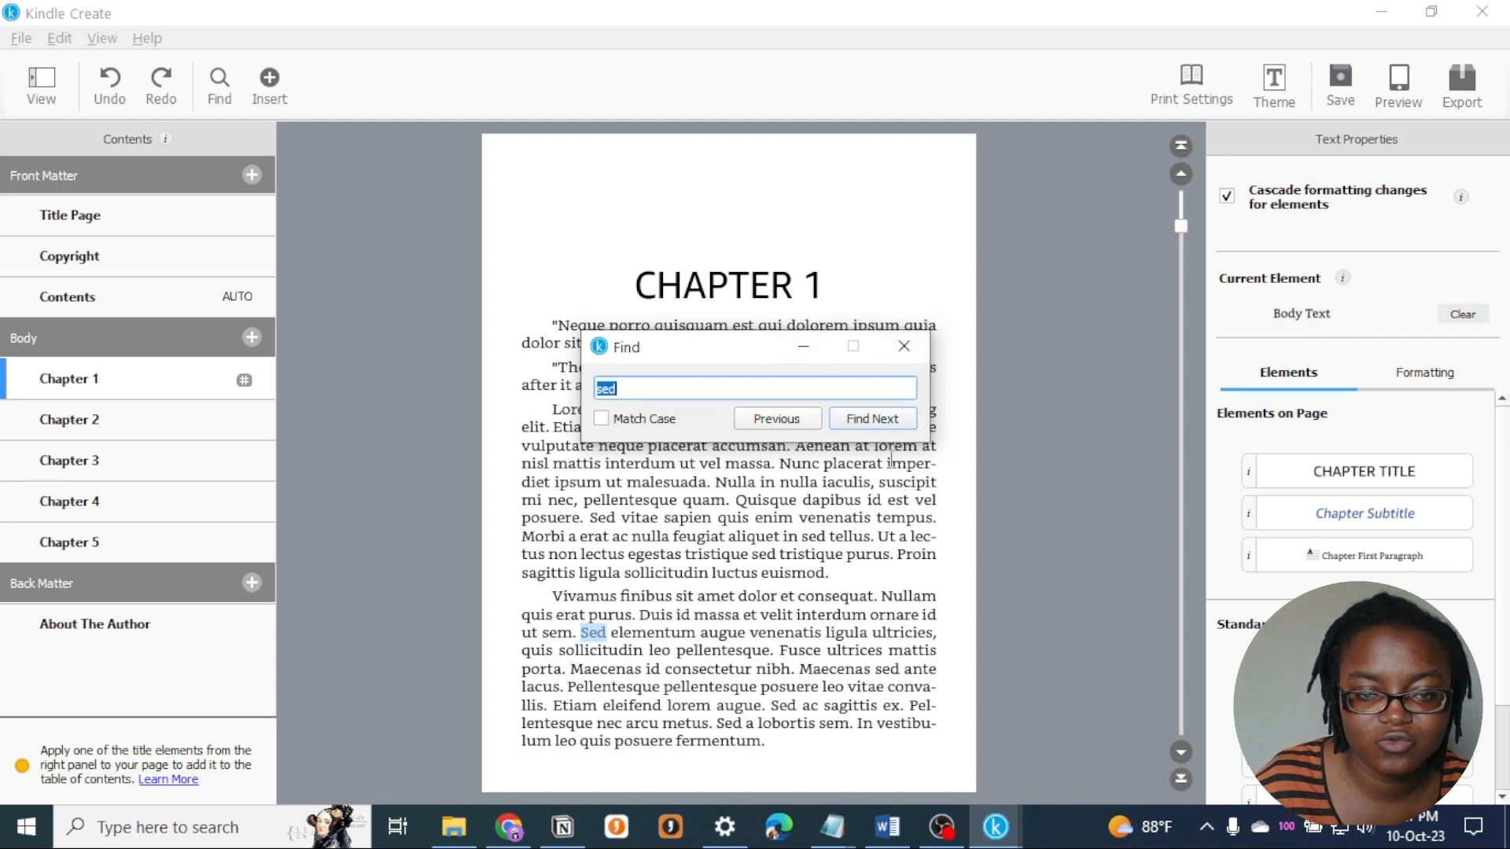
left_click(905, 346)
left_click(280, 84)
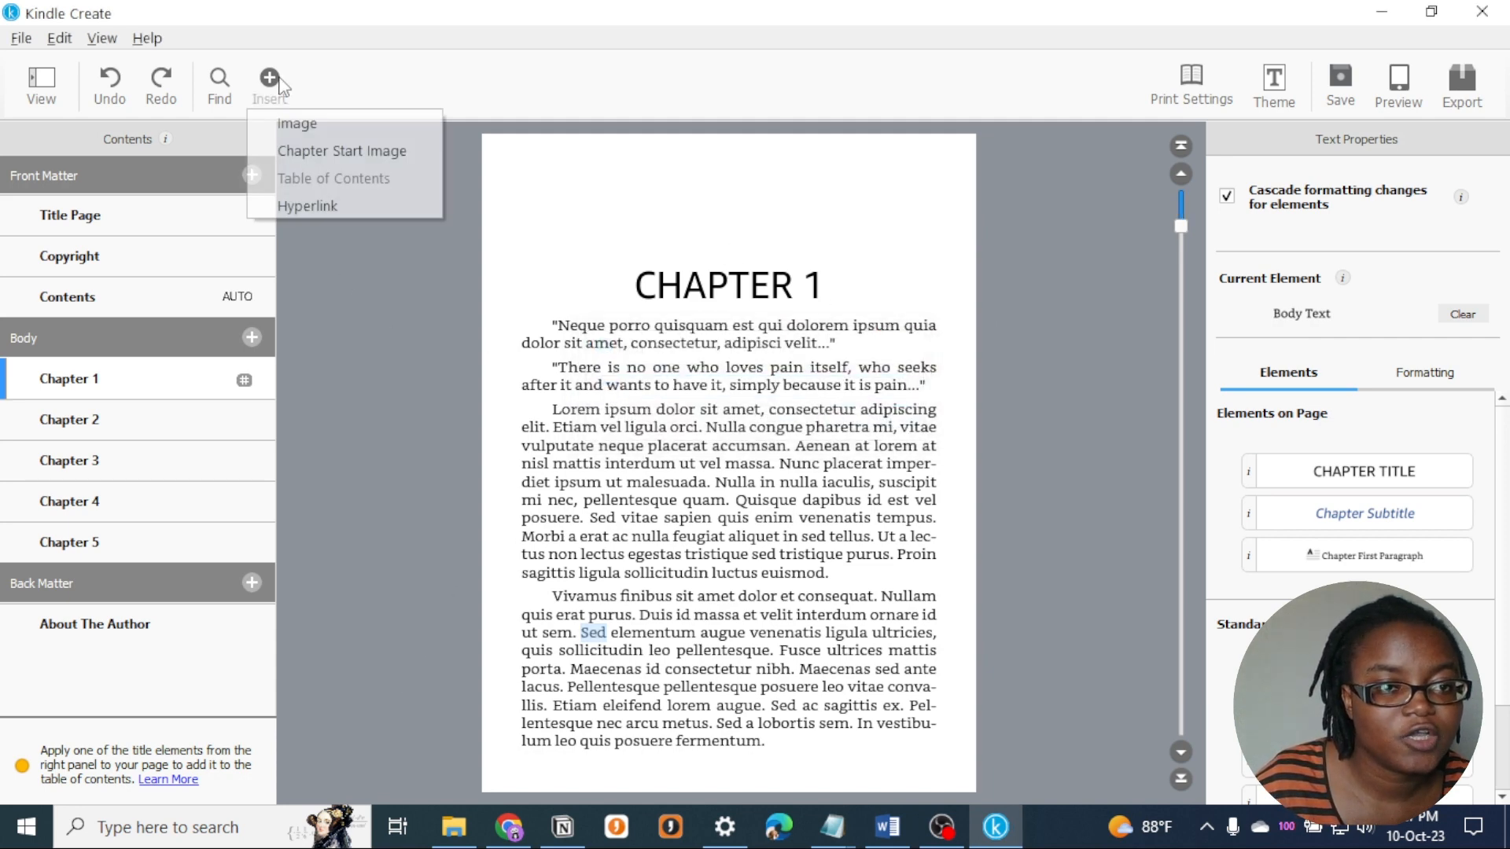
double_click(778, 297)
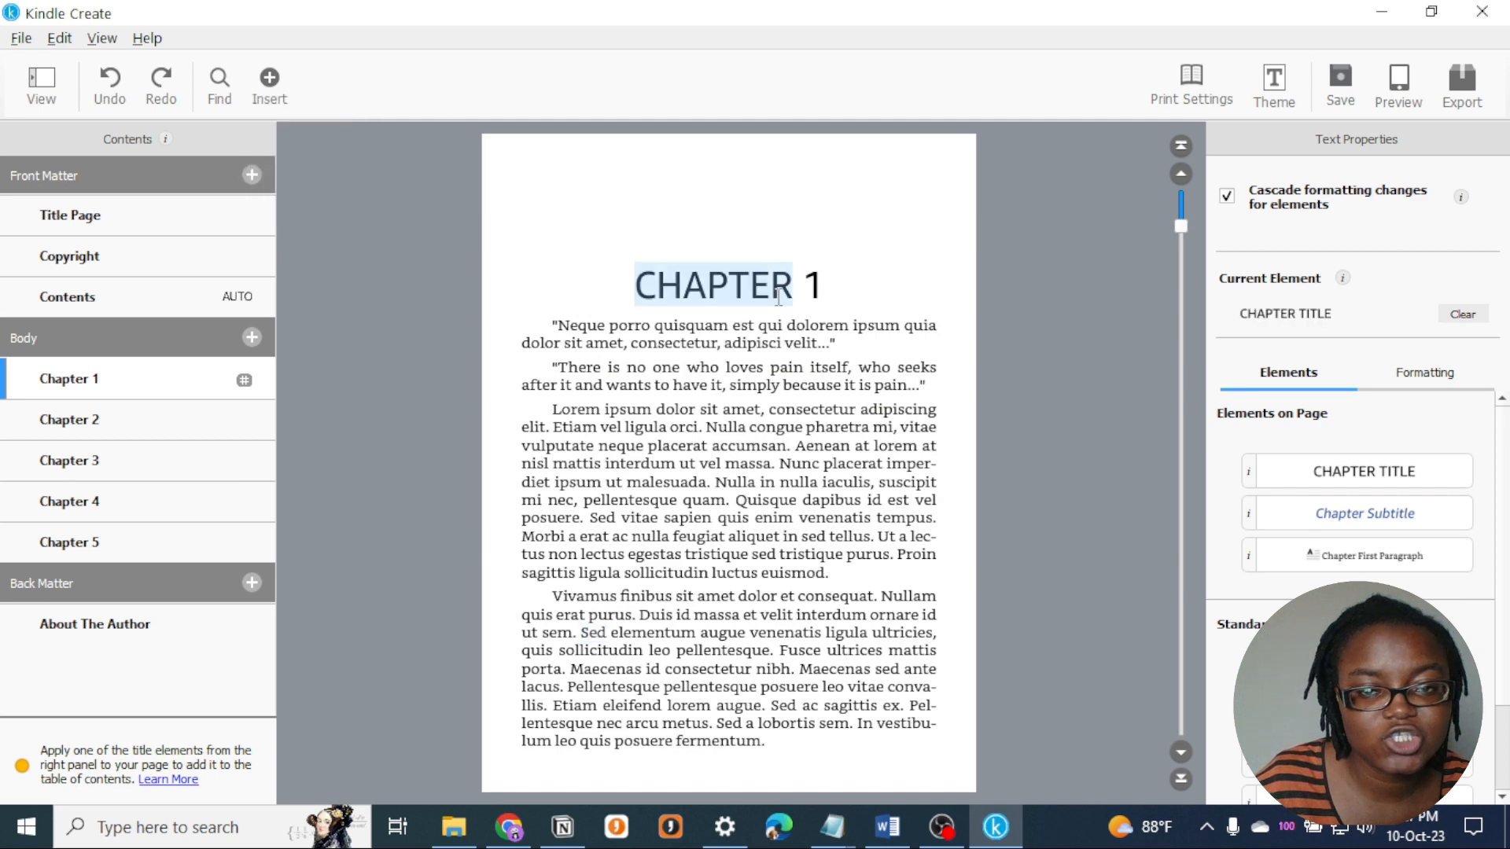
left_click(819, 343)
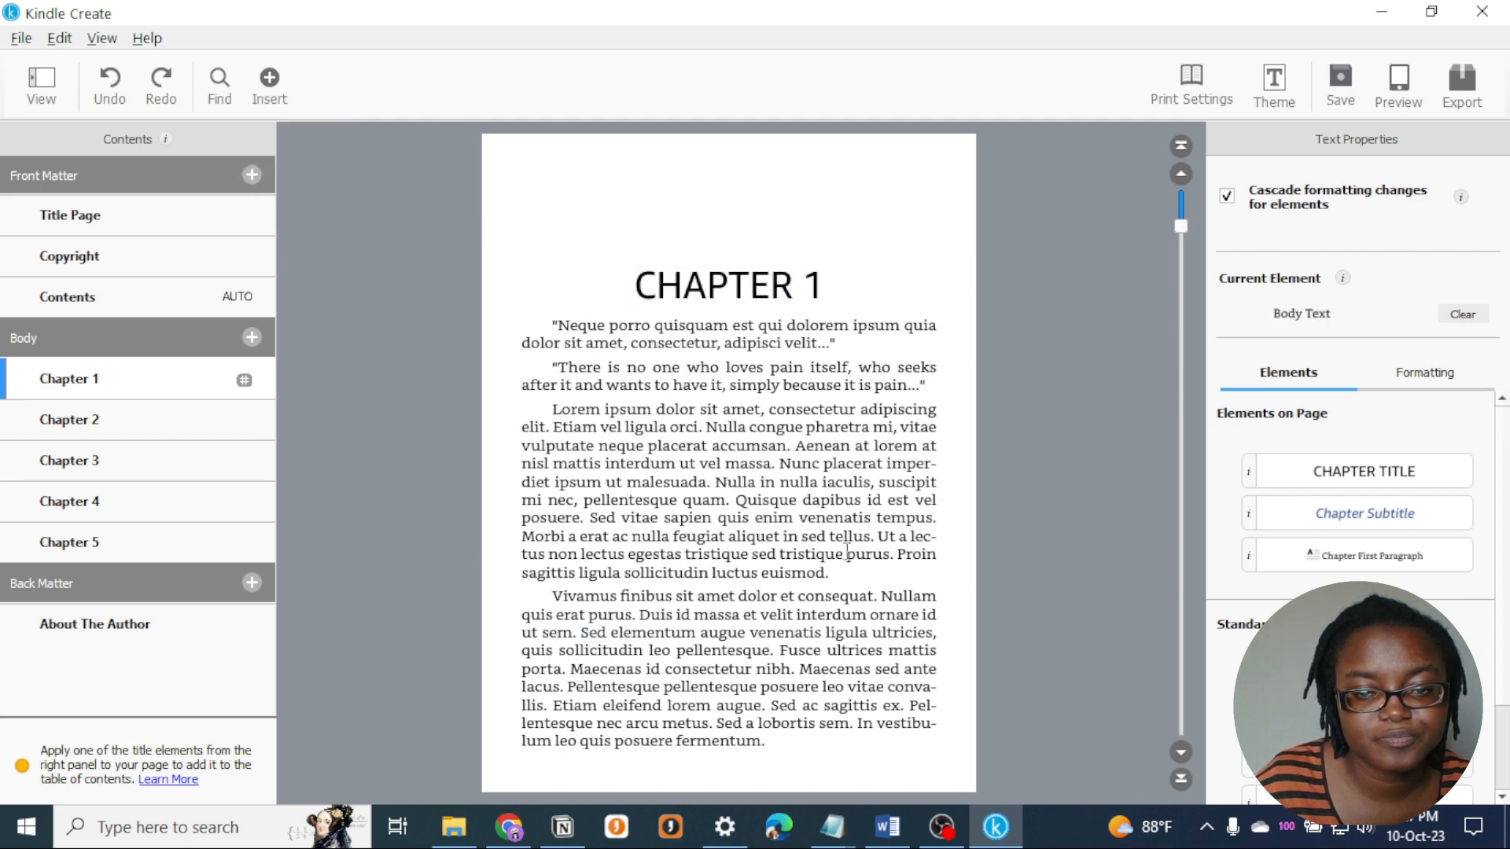
- Insert the image moimoi.jpg on a new line after the Chapter 4 paragraph ending "interdum justo."
scroll(835, 549, "down", 3)
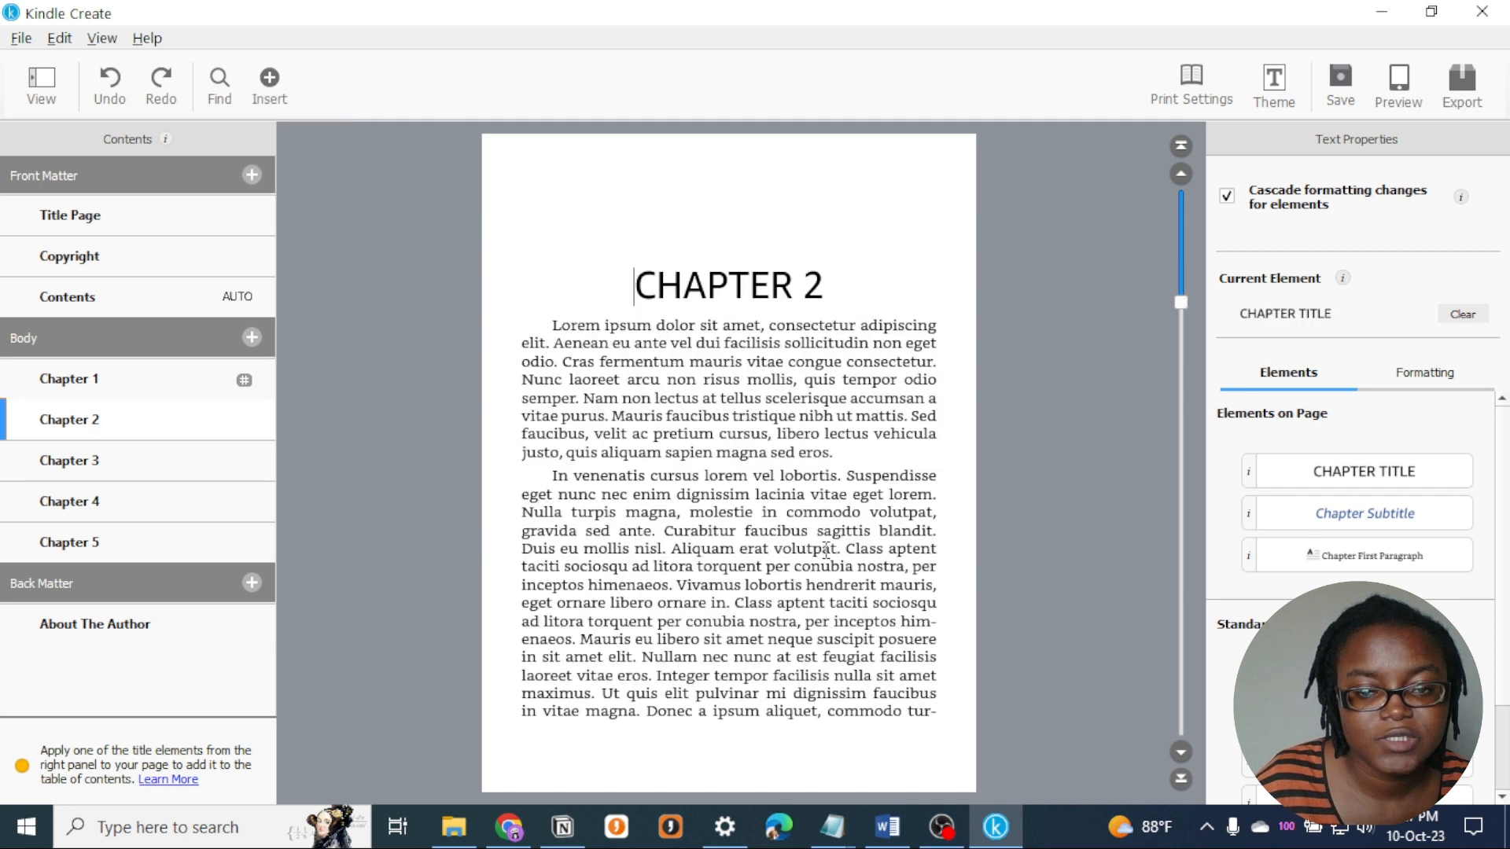
left_click(846, 461)
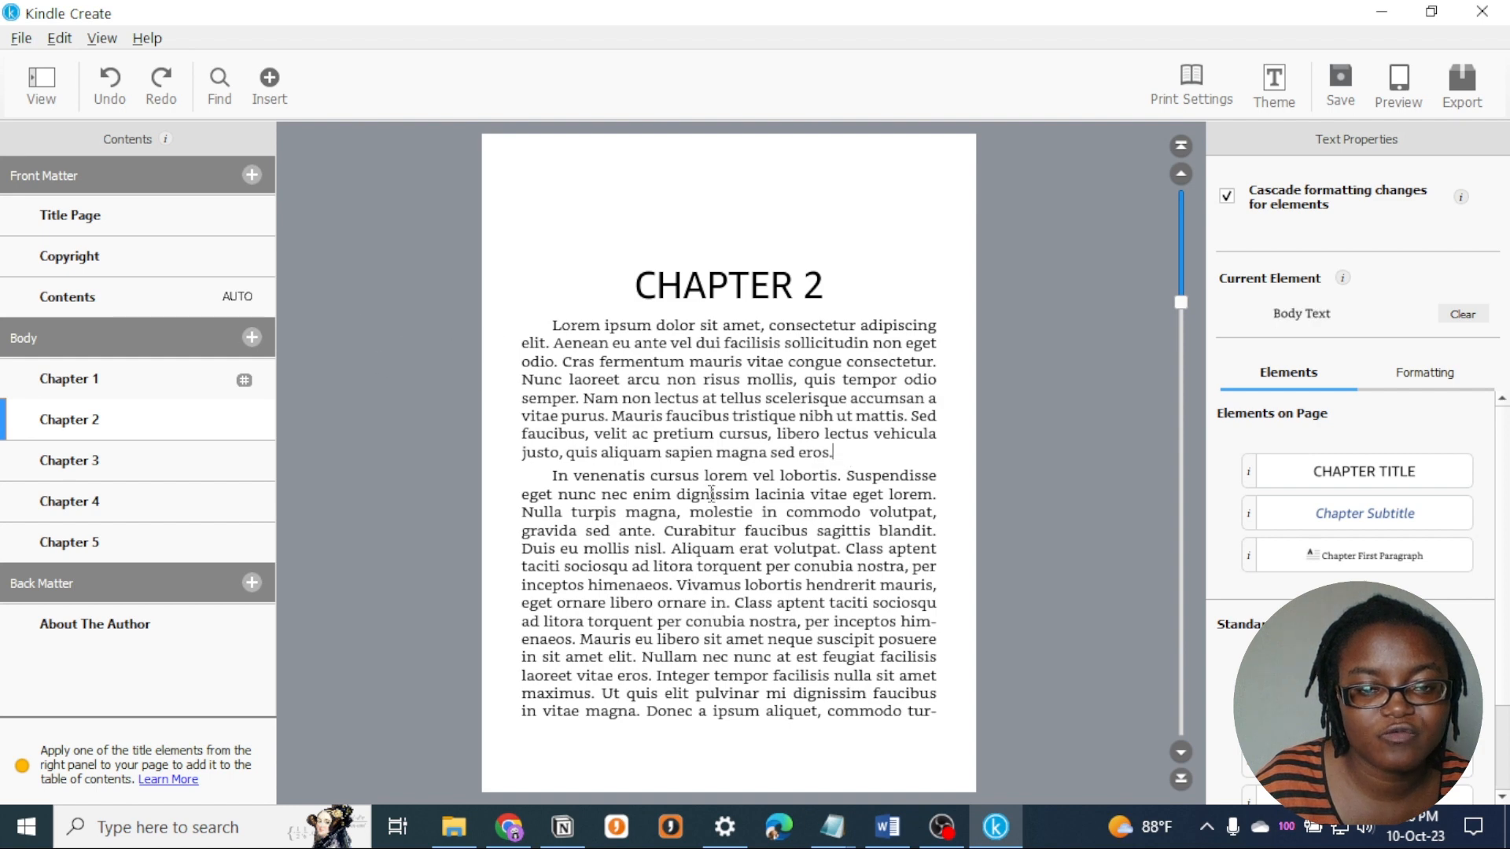
scroll(784, 566, "down", 5)
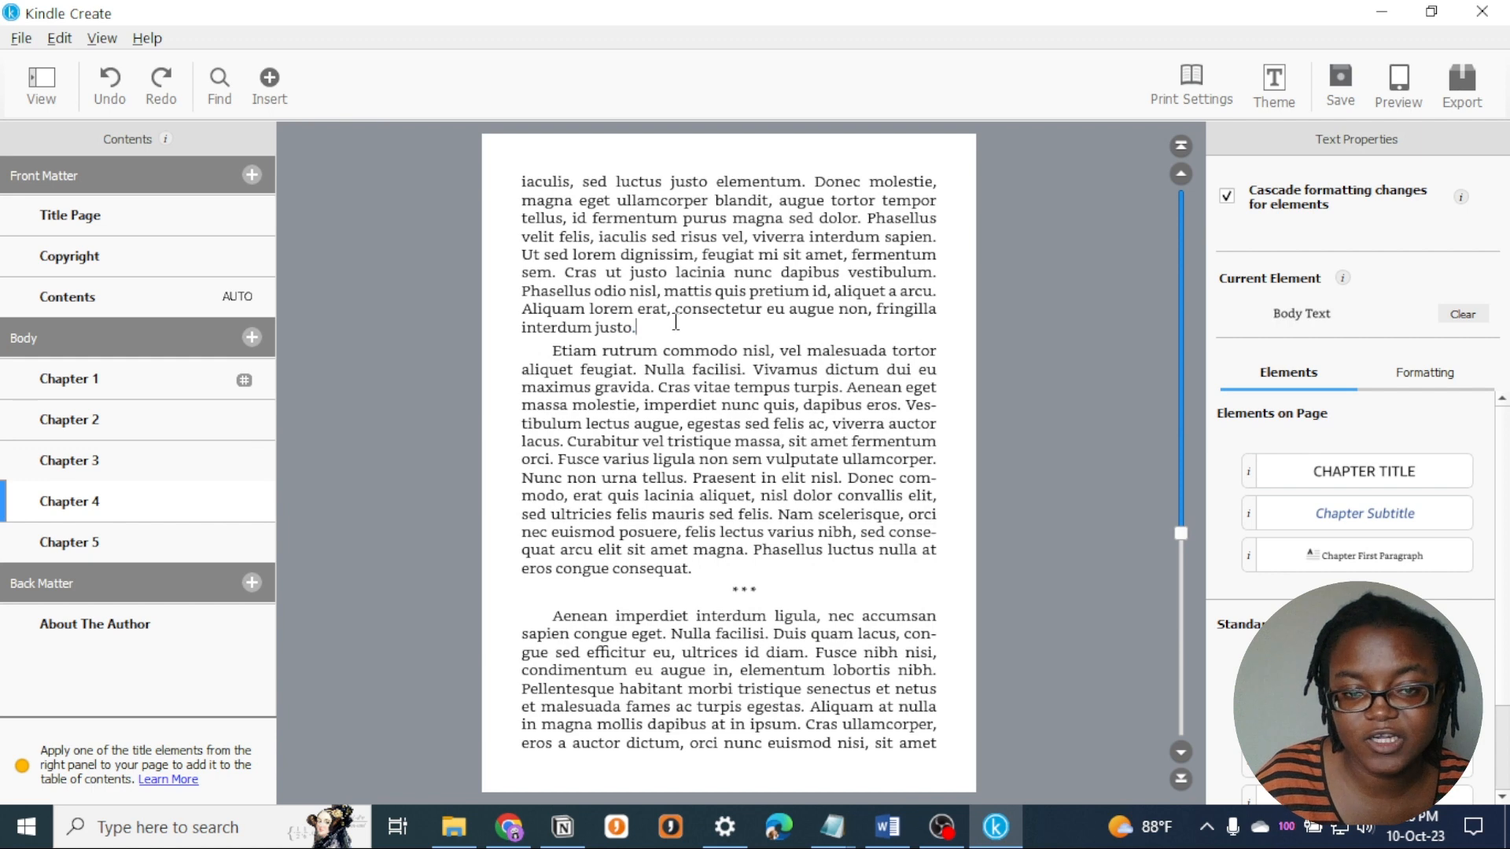
key("Return")
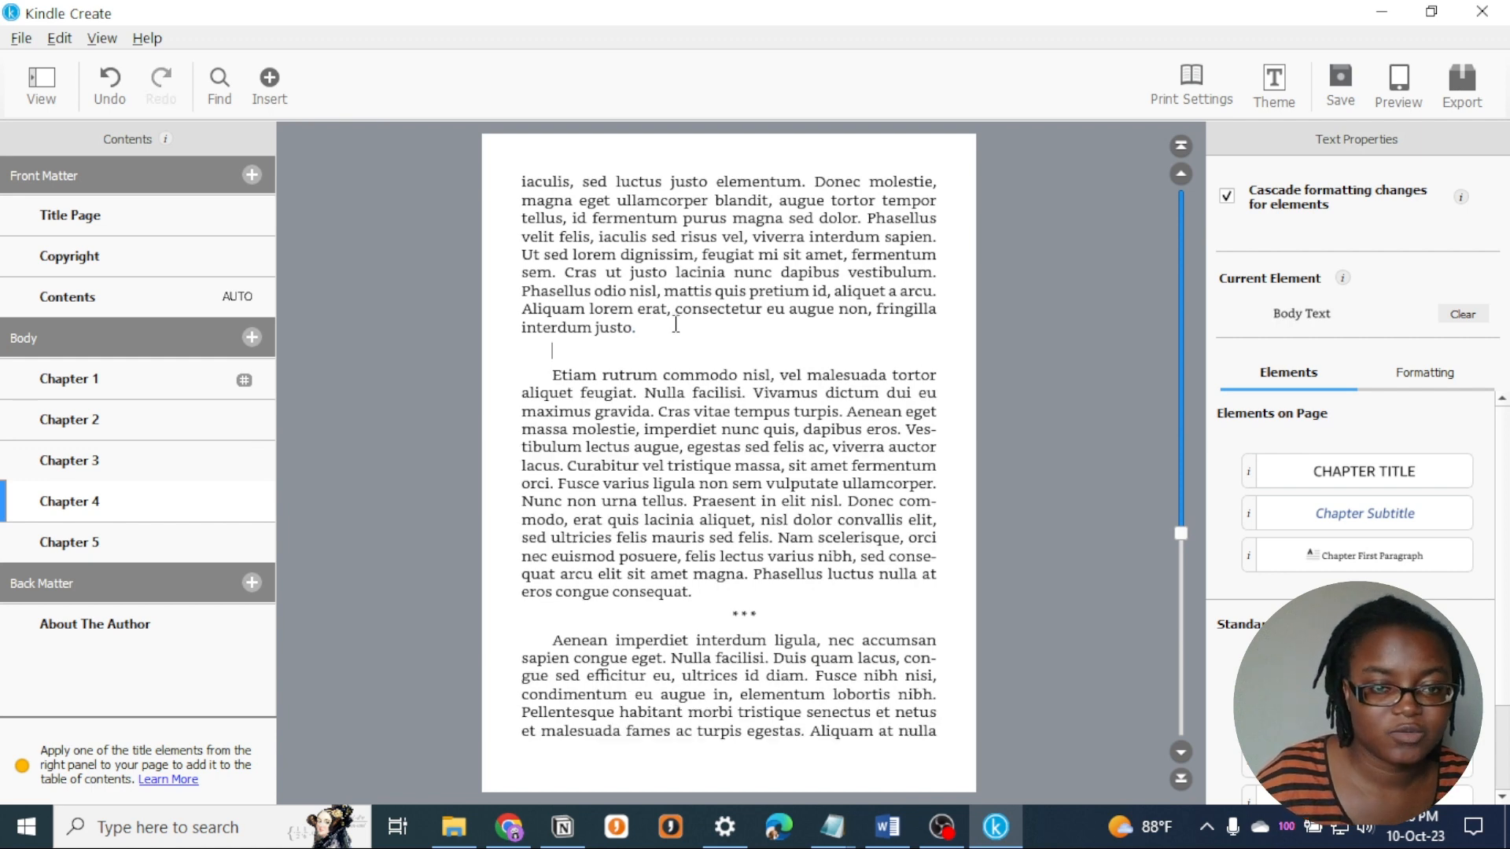
left_click(275, 88)
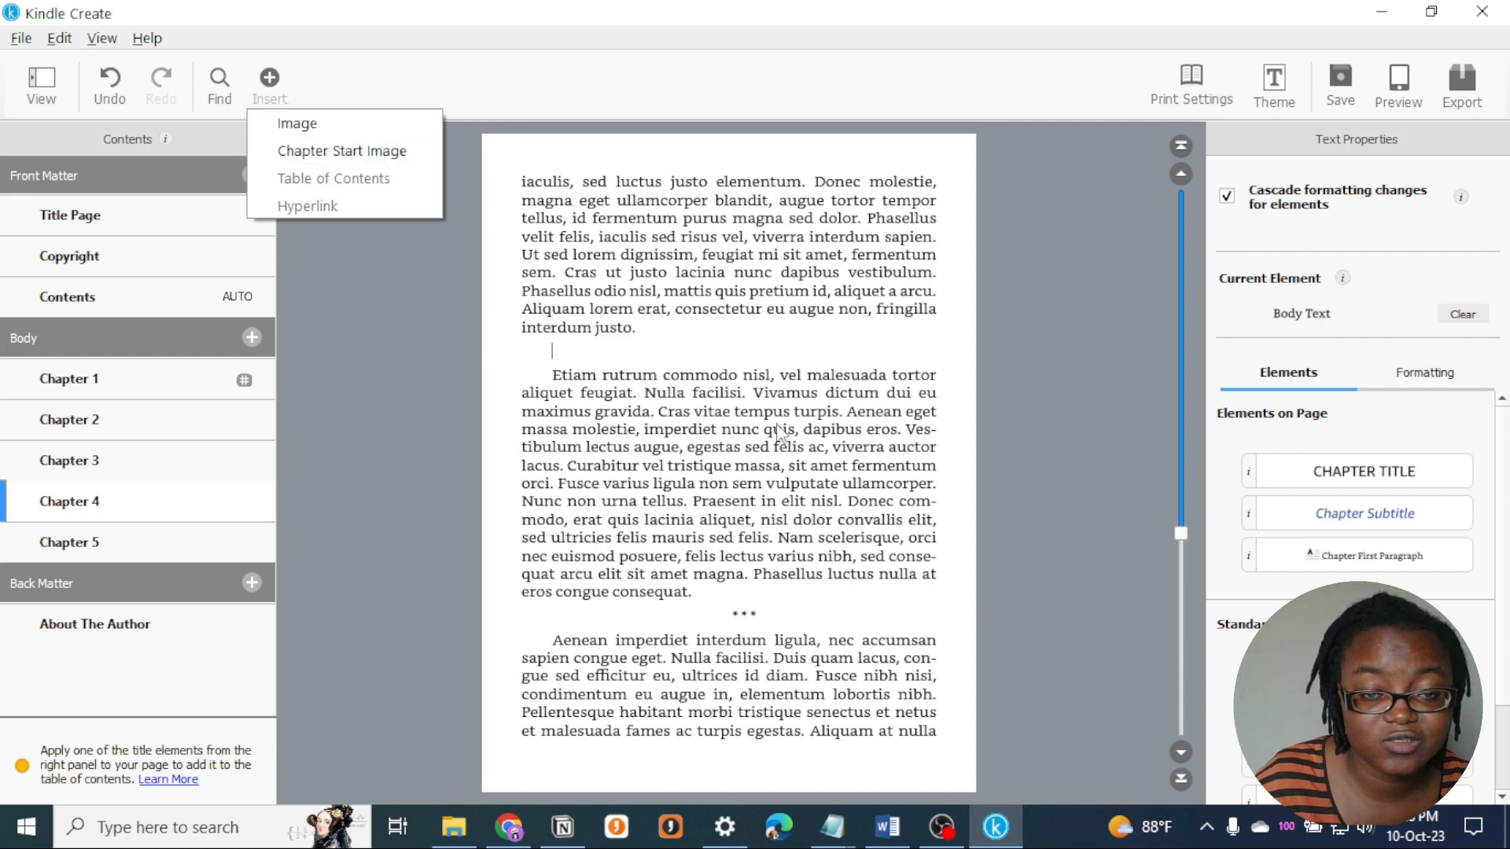
left_click(397, 132)
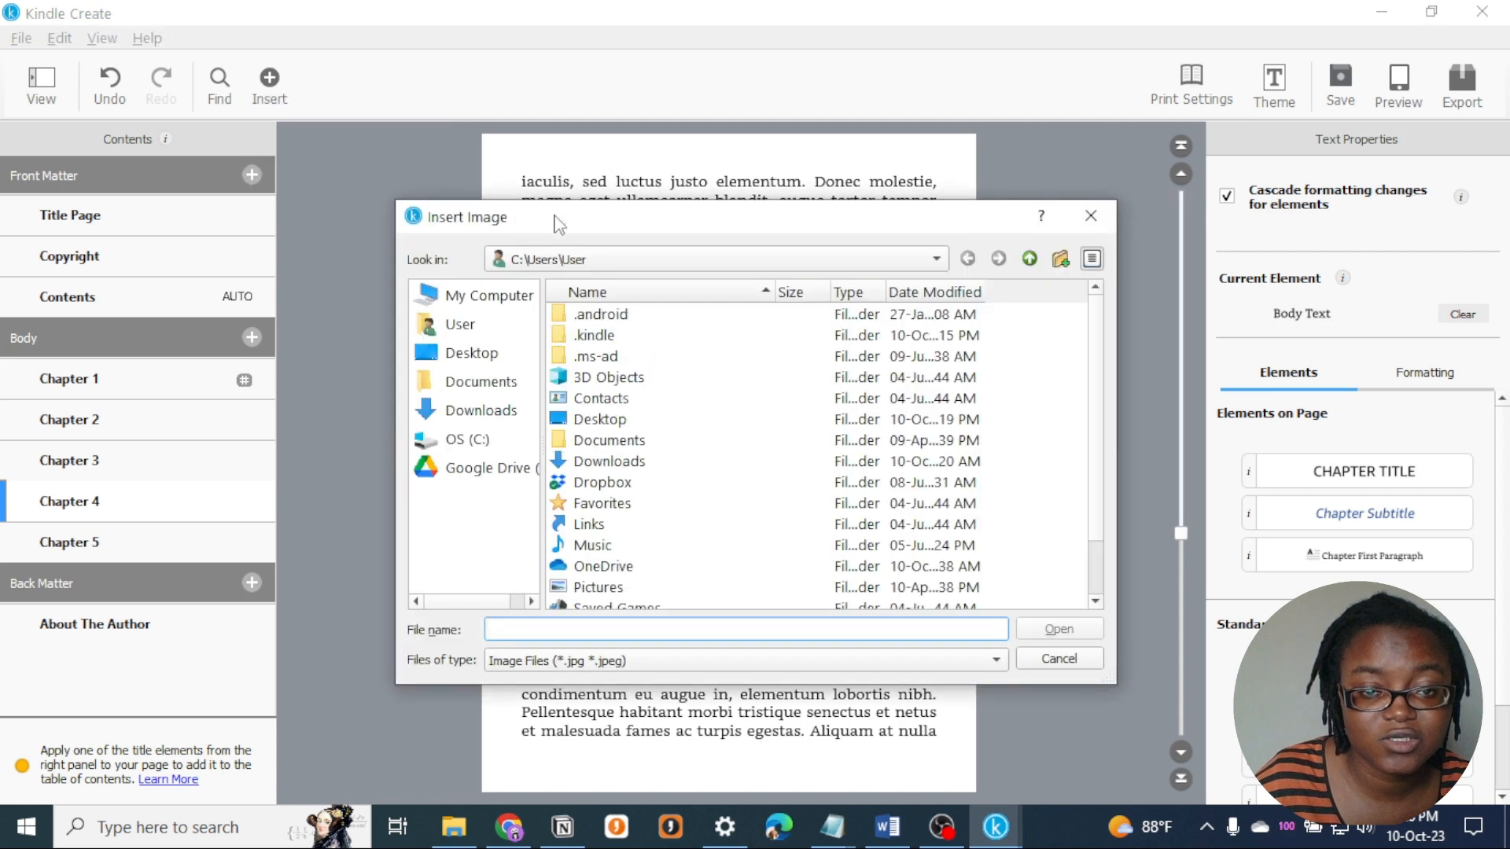
left_click(1050, 658)
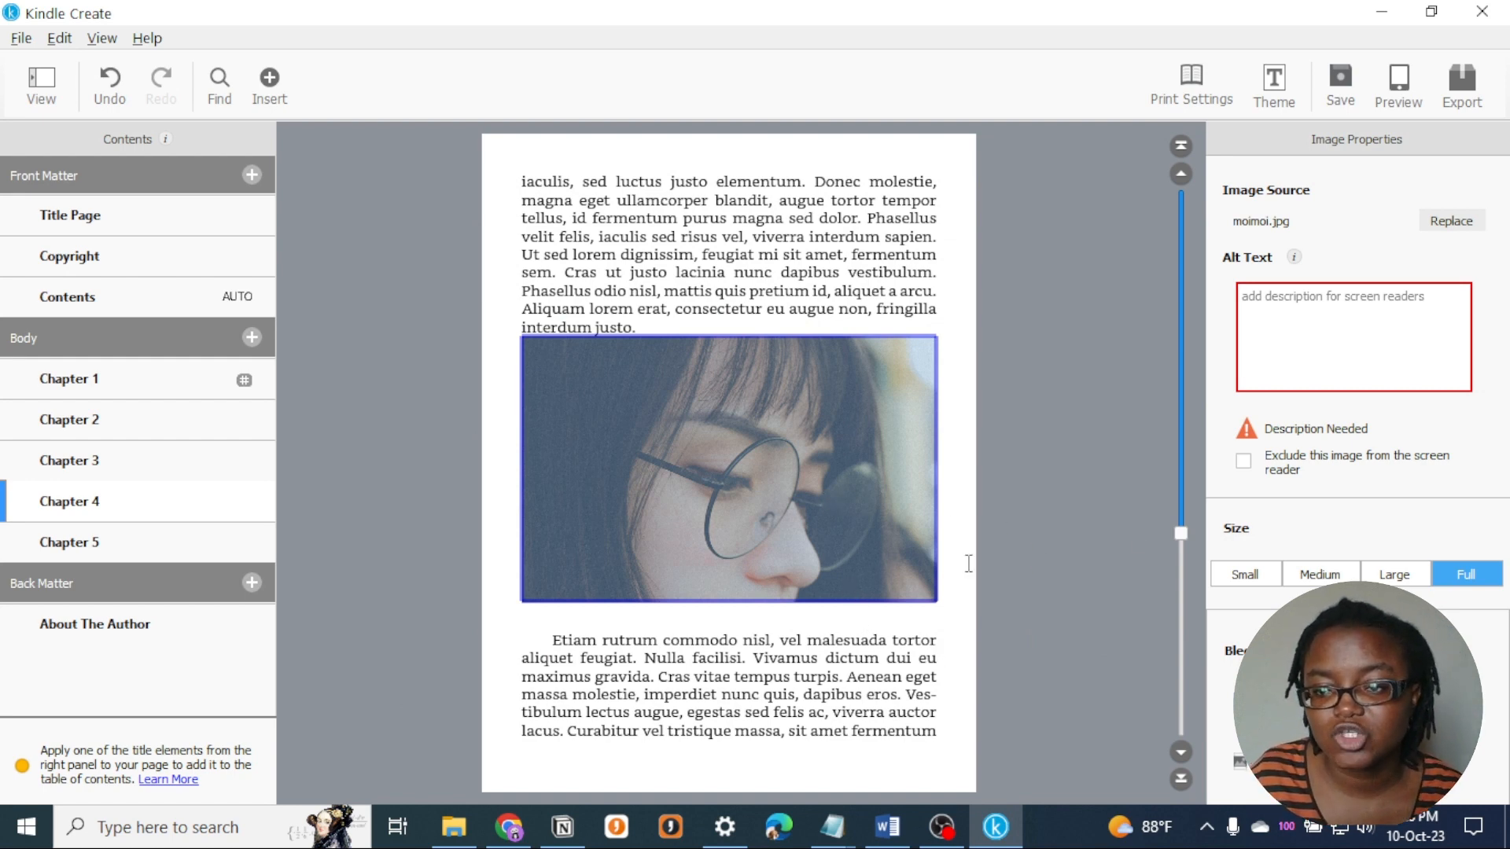
- Enter "girl" as the inserted image's alt text, removing the first attempt "this"
left_click(1376, 332)
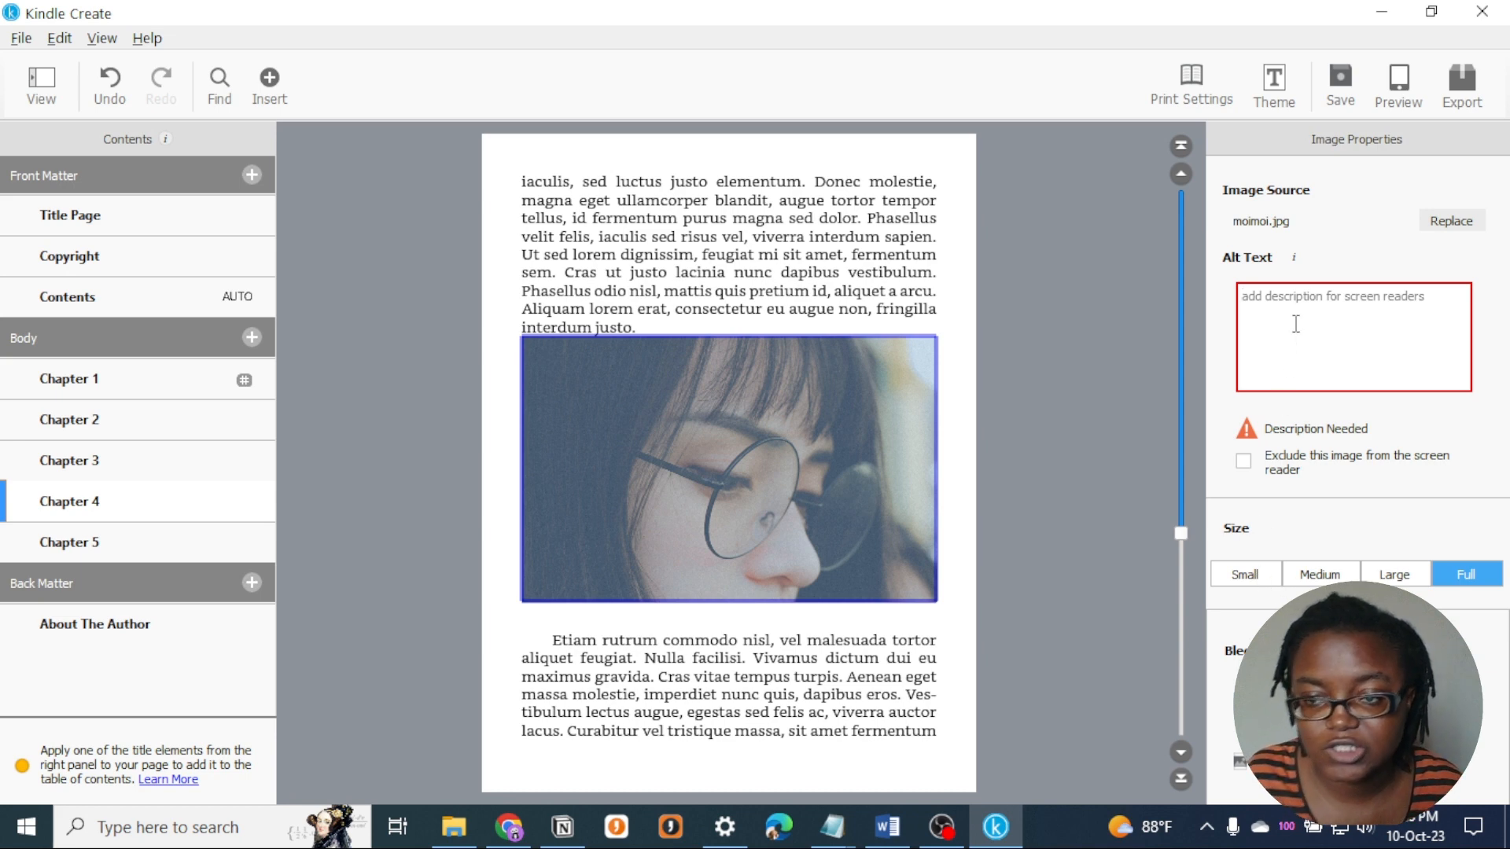
type("this")
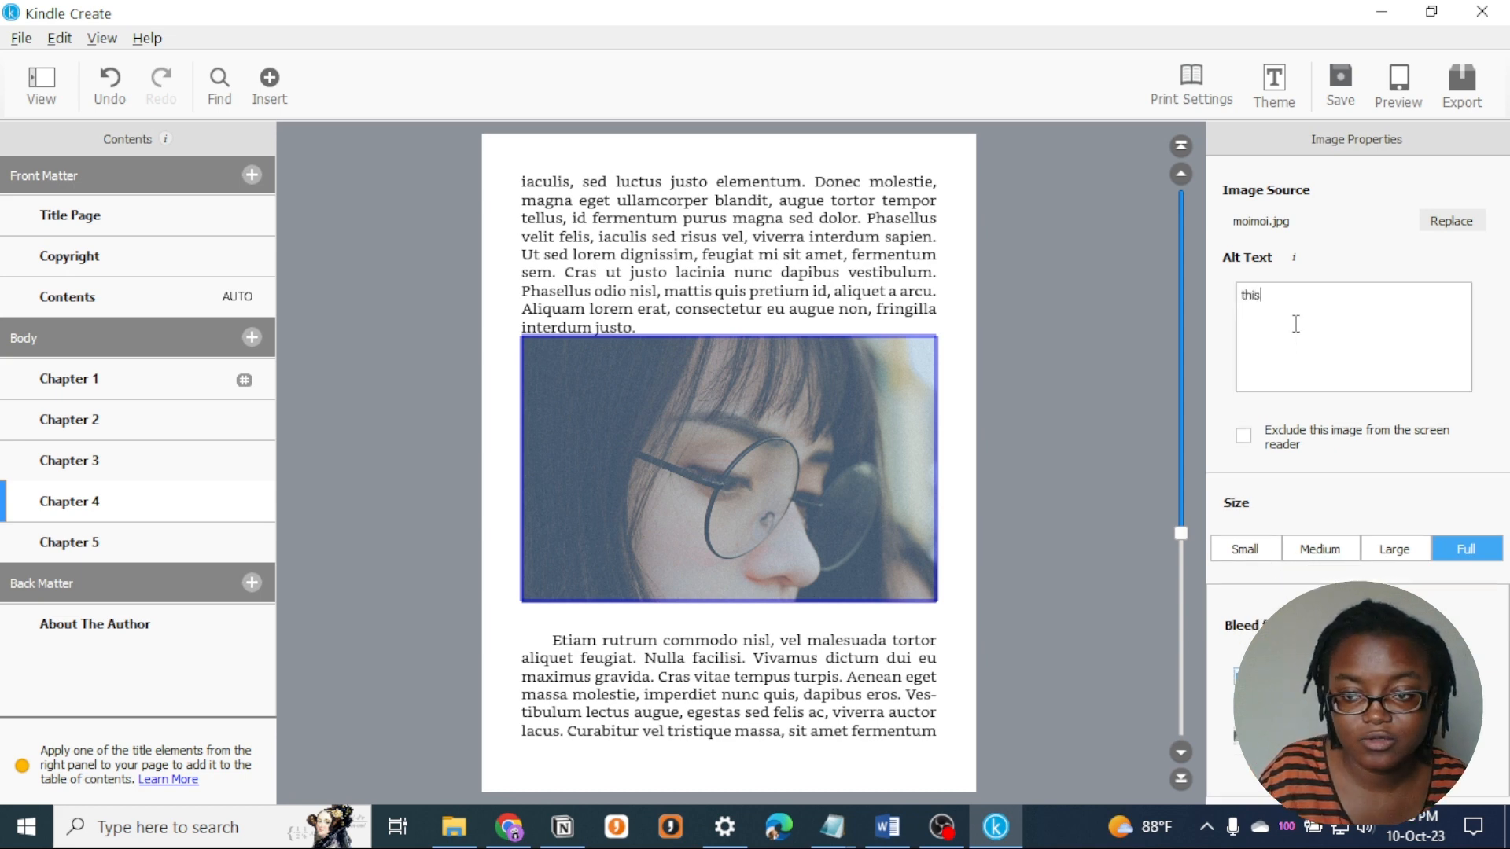
key("BackSpace")
key("BackSpace")
key("BackSpace")
key("BackSpace")
type("girl")
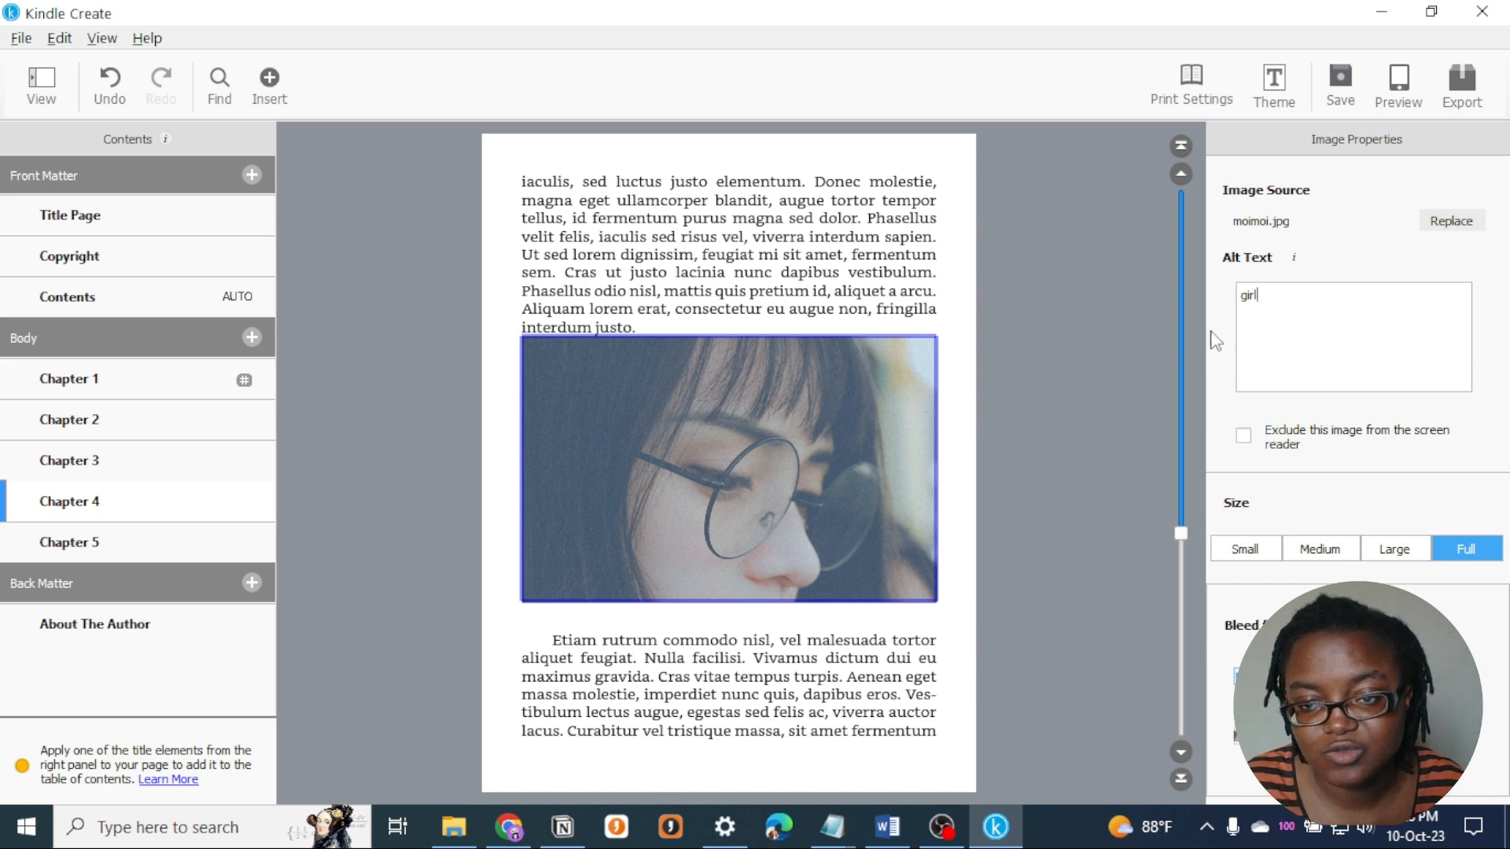
- Replace the image's alt text with "apple", and change it to "girl eating apple"
mouse_move(1294, 259)
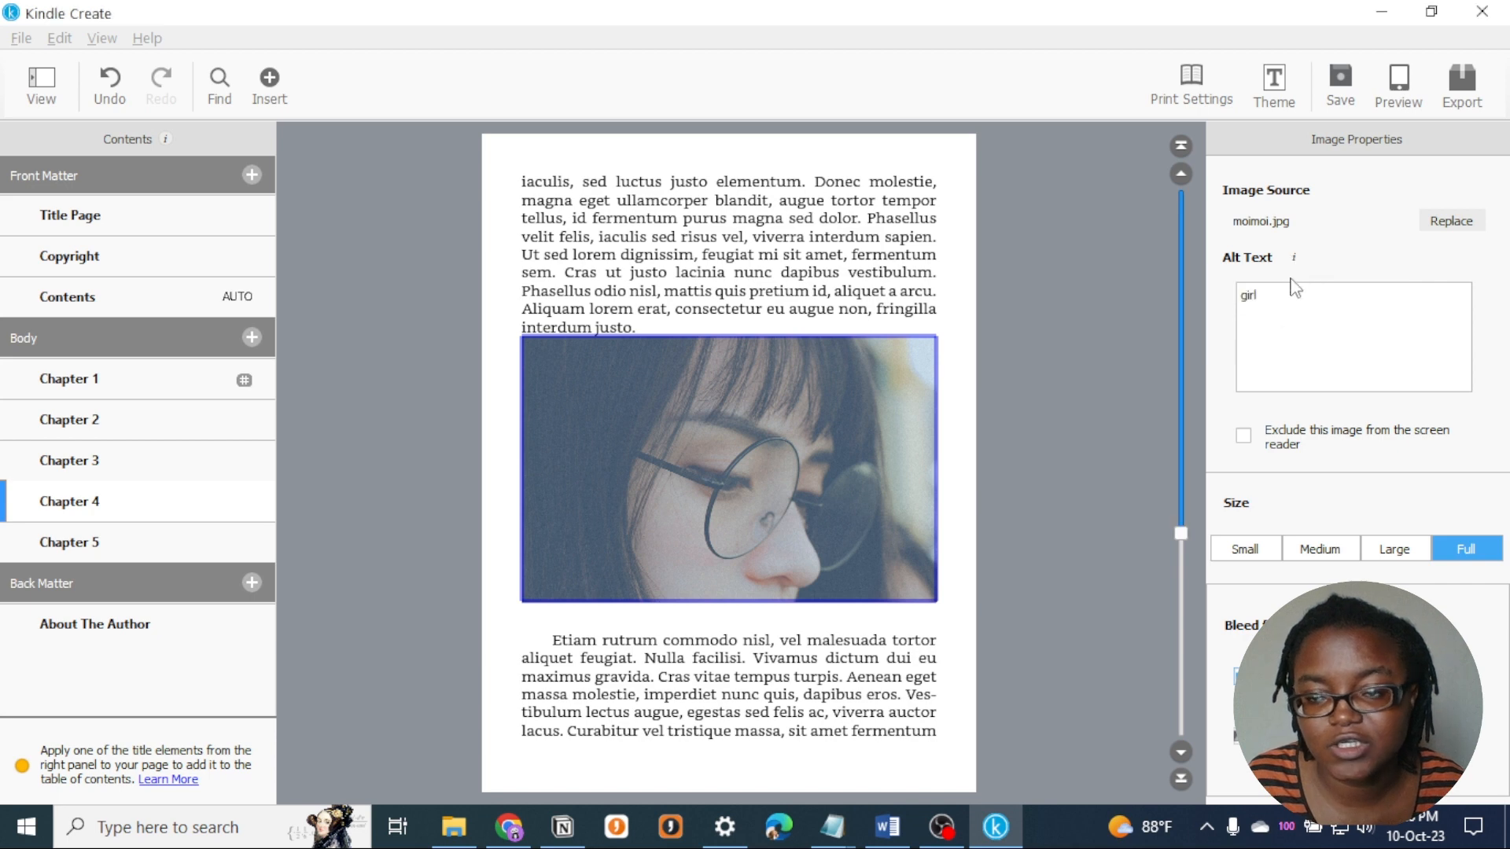
left_click_drag(1267, 305, 1219, 305)
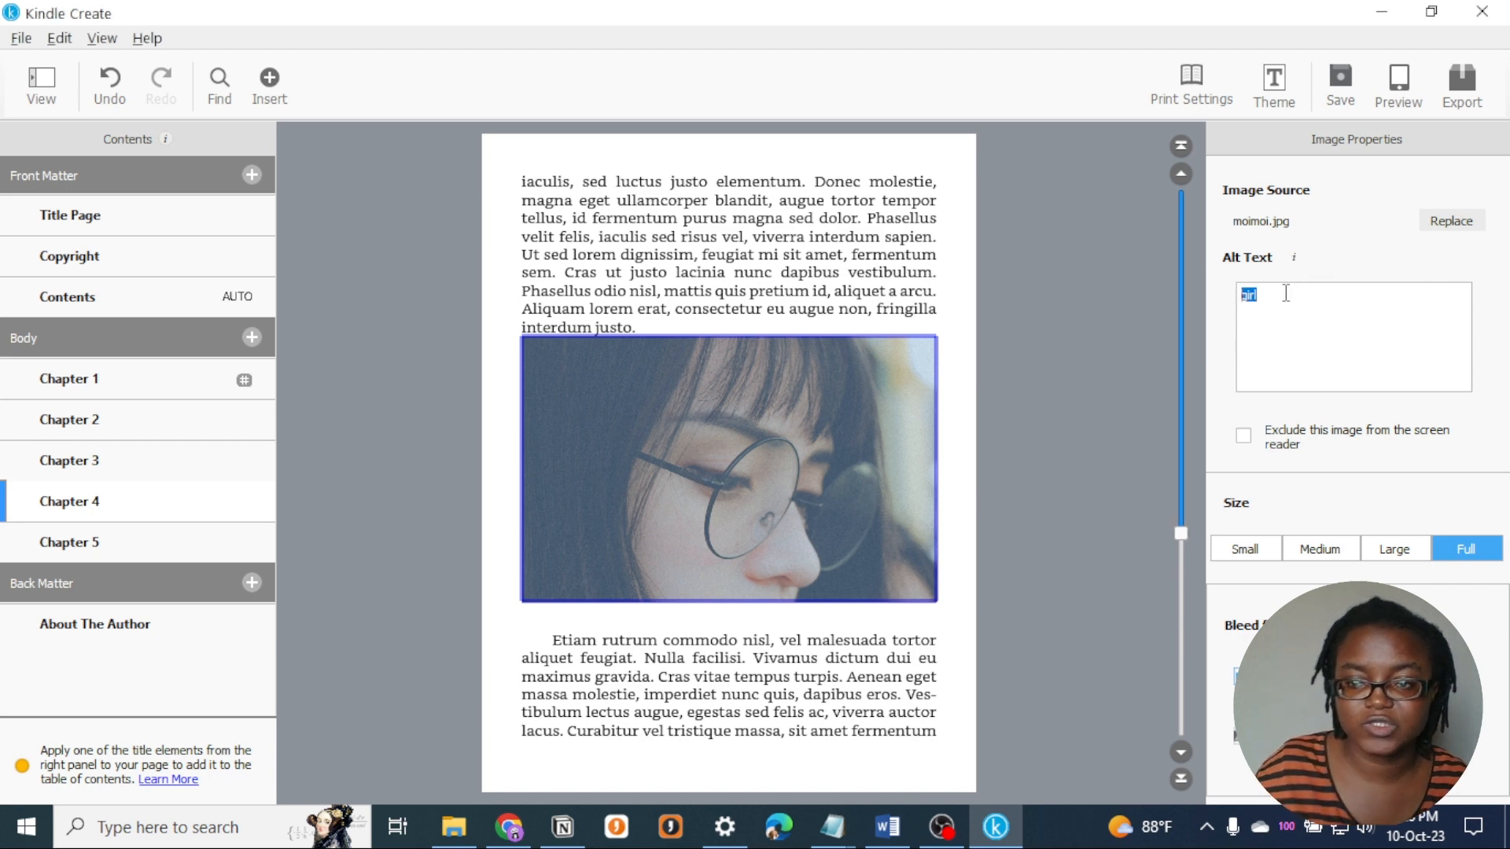
type("apple")
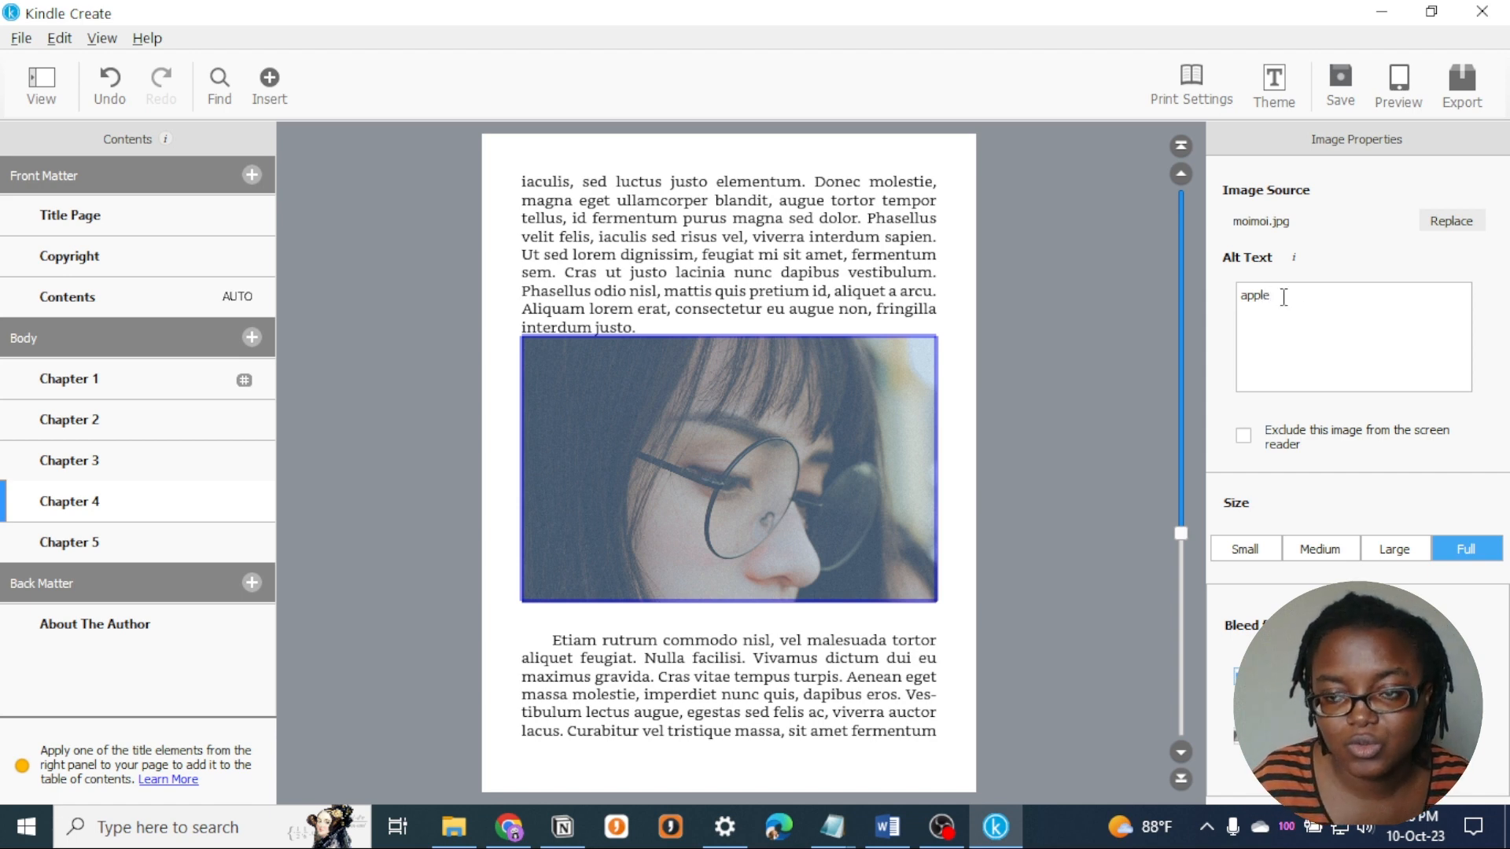
left_click_drag(1269, 295, 1232, 305)
type("girl ea")
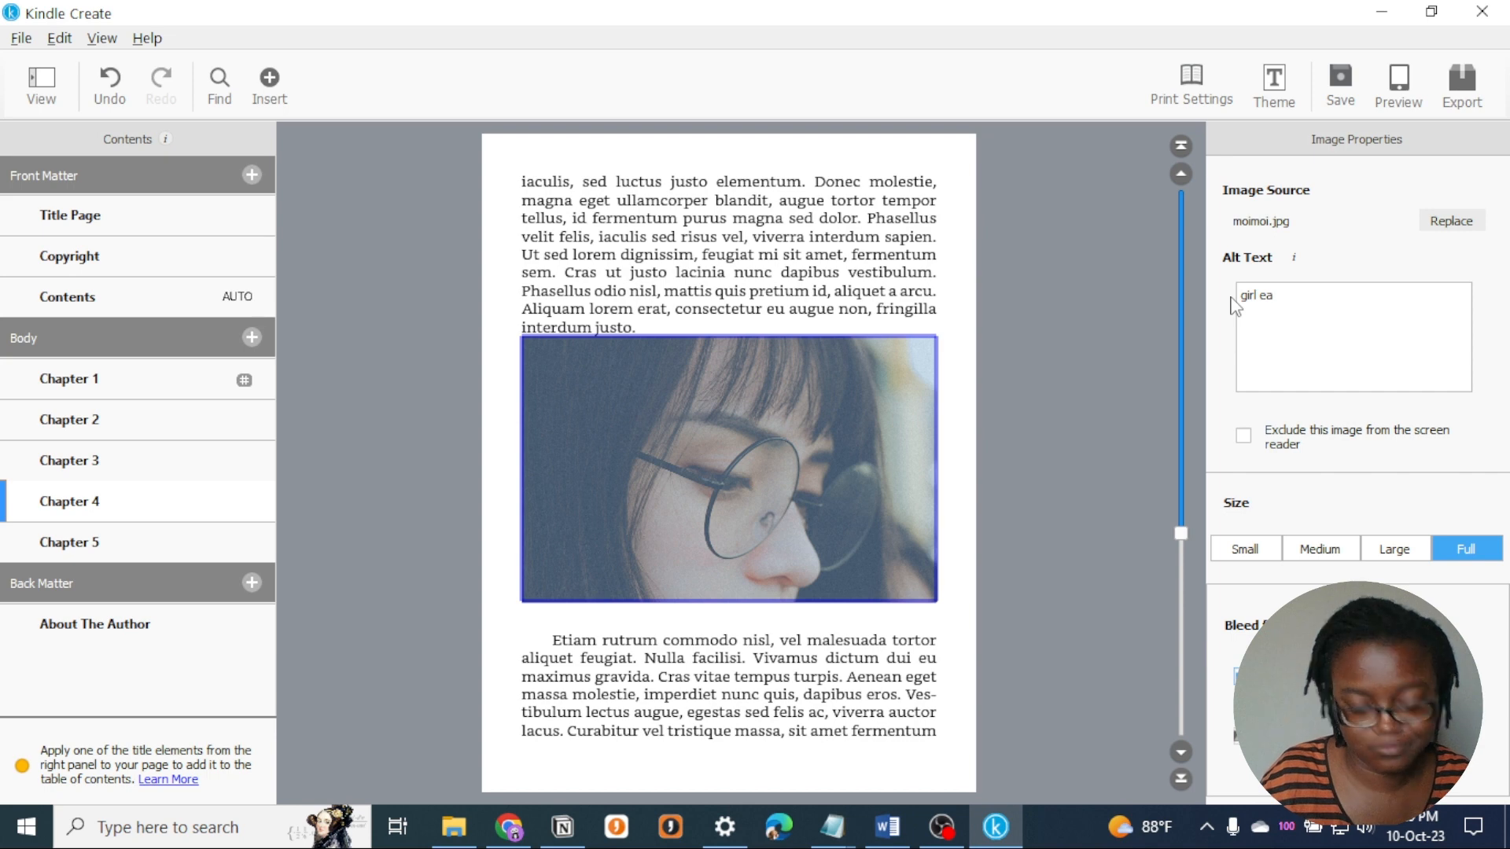
type("ting apple")
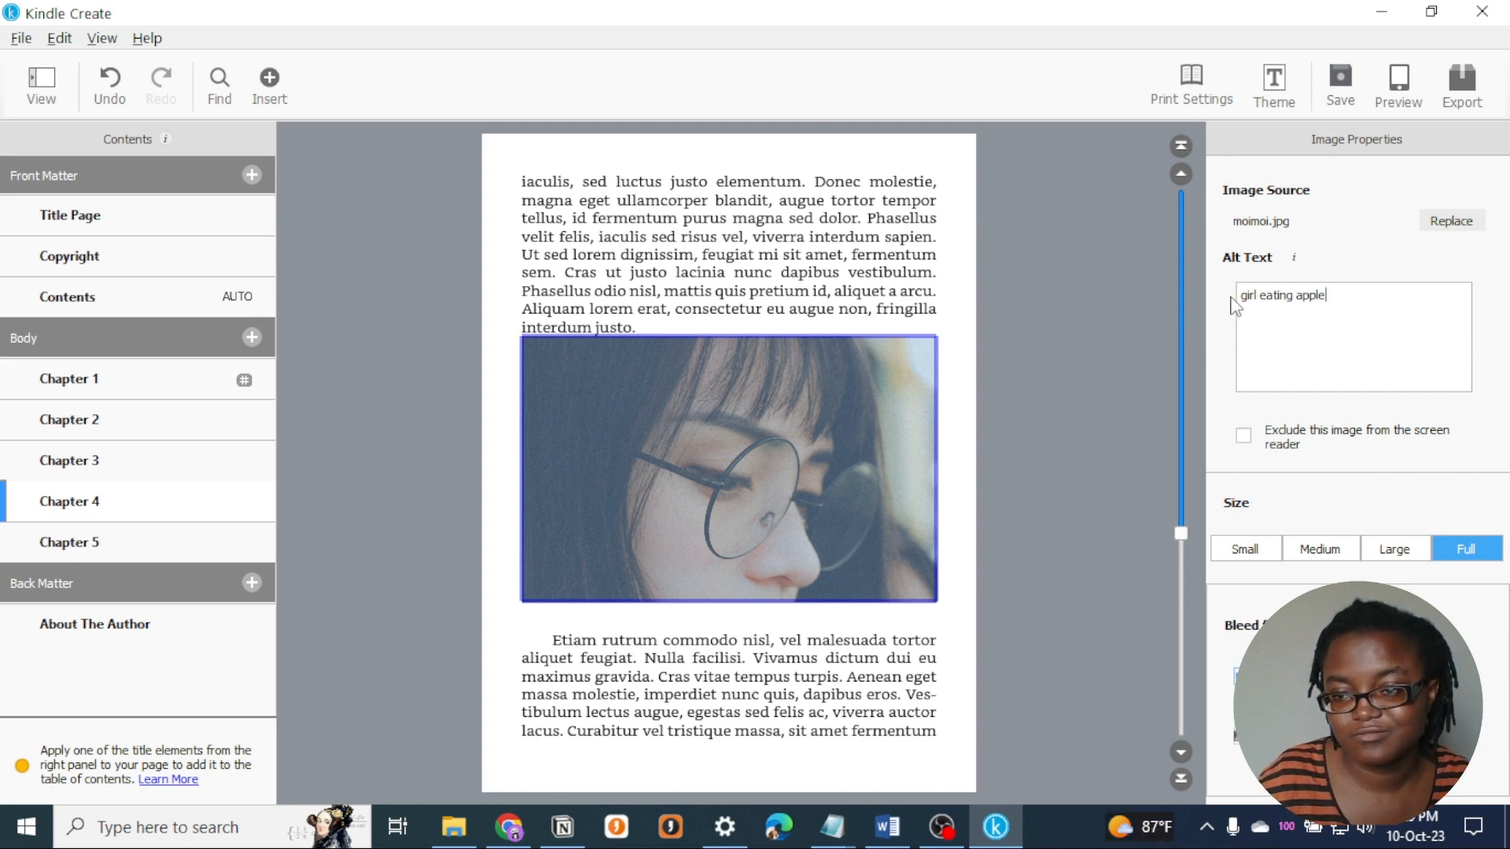
- Try the alternative ebook bleed placement for the image twice, returning to "Place within margin" each time
scroll(1363, 496, "down", 2)
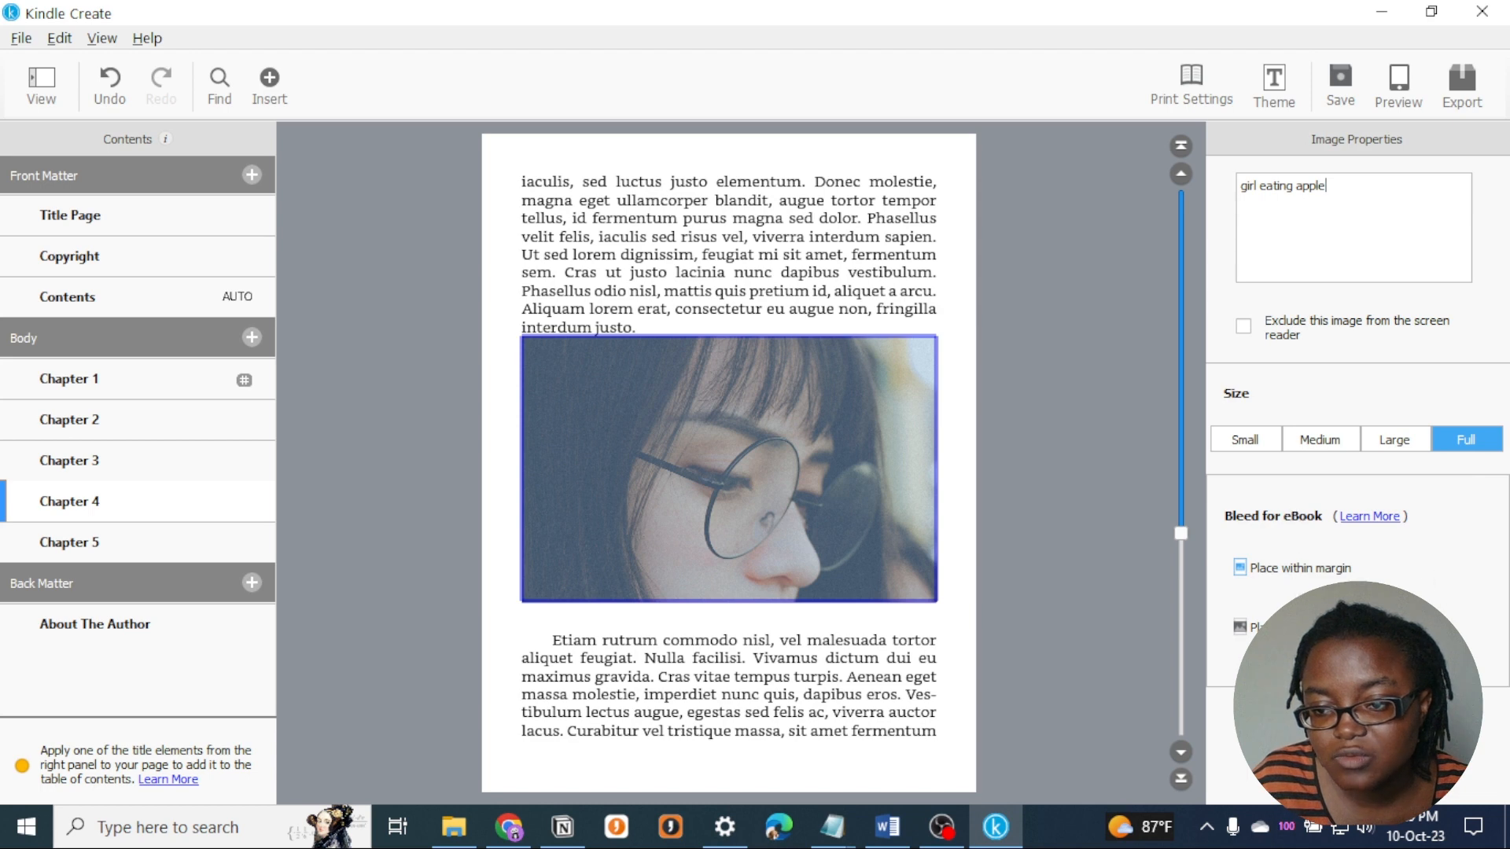
left_click(1240, 627)
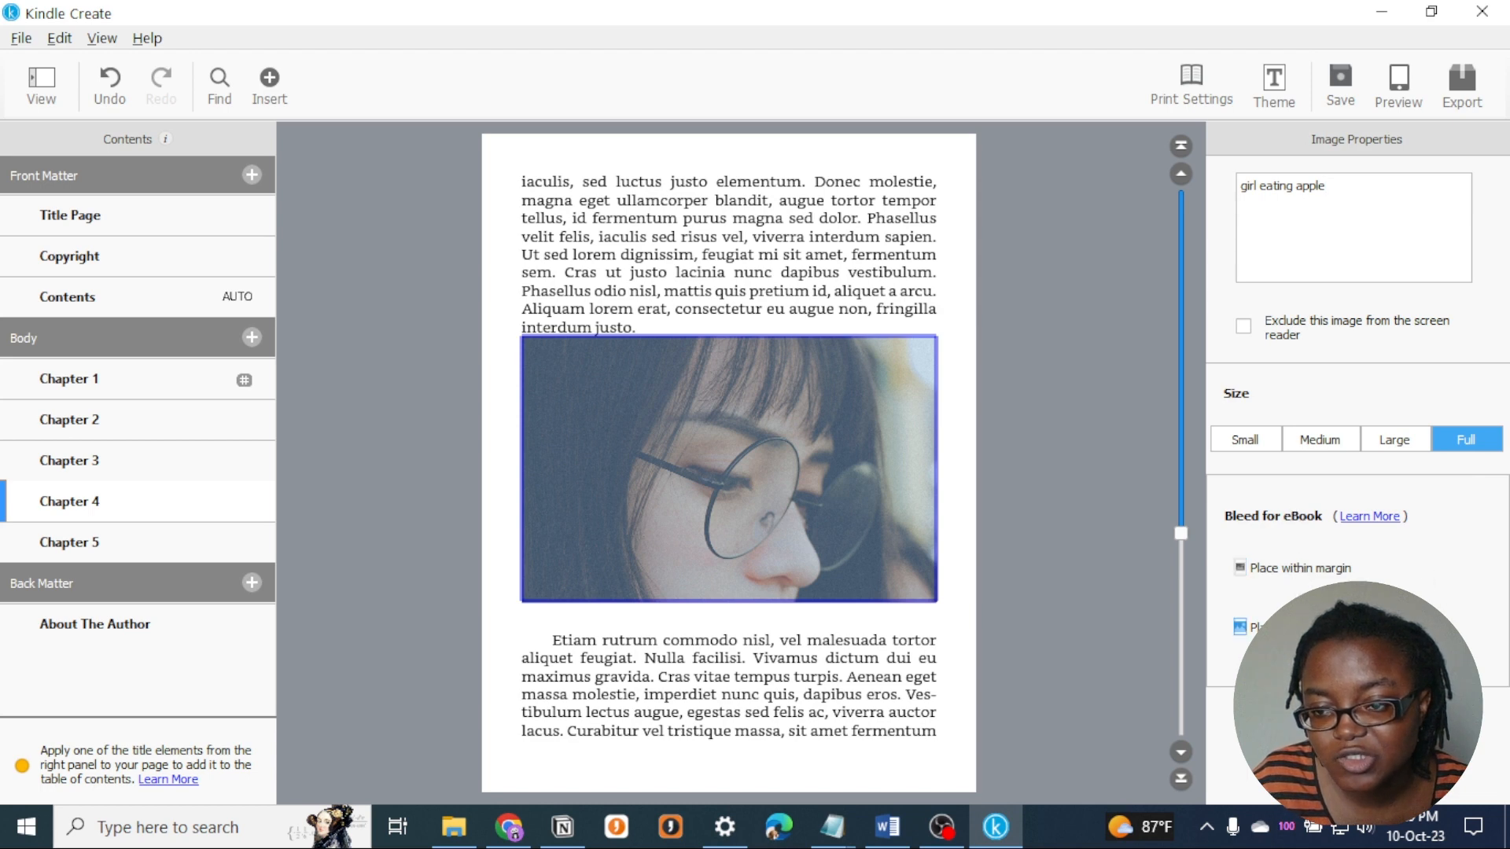
left_click(1307, 569)
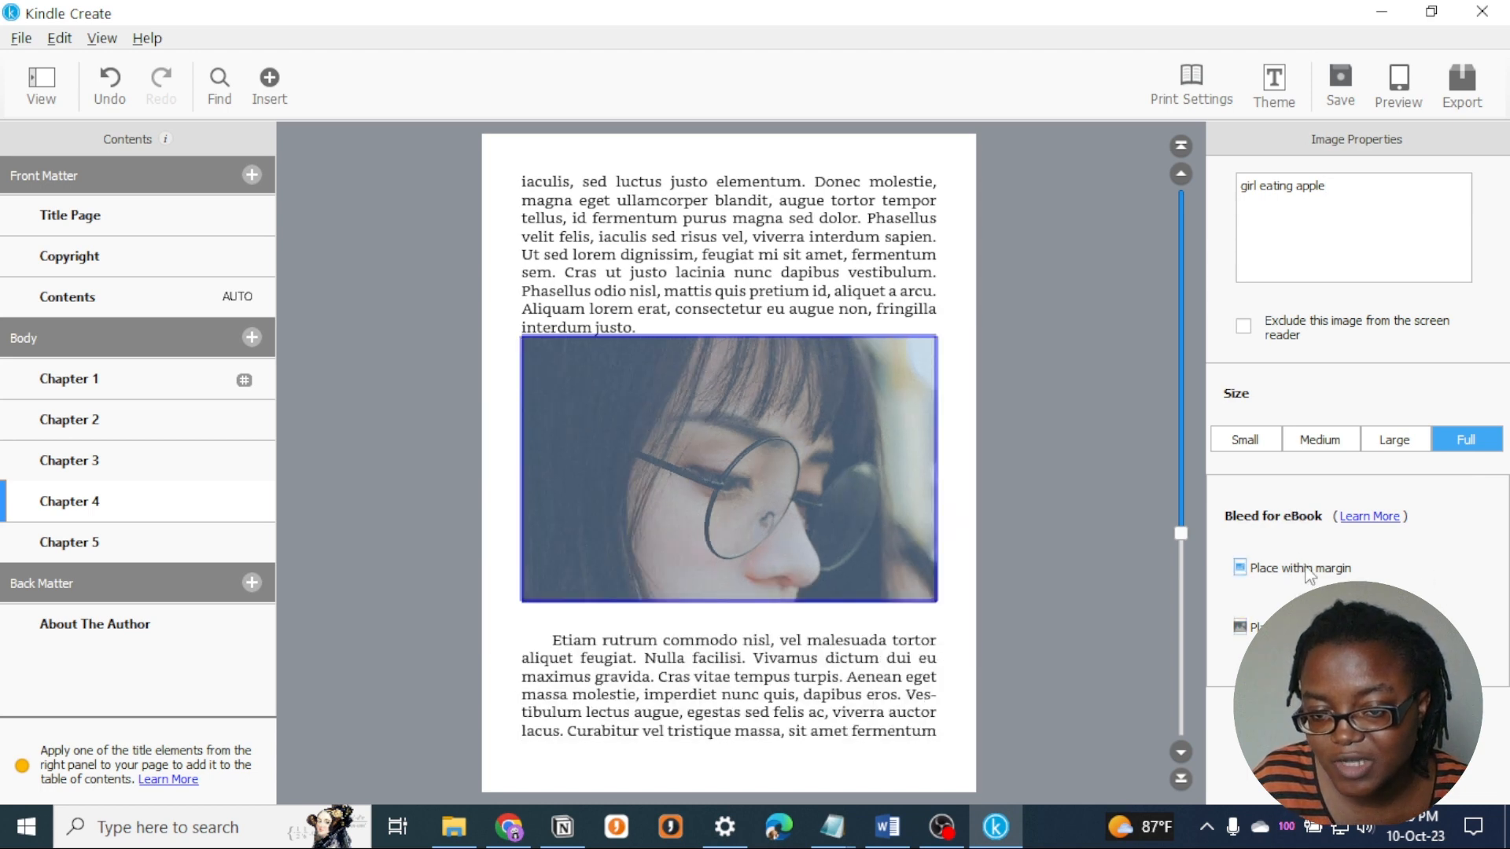
left_click(1250, 627)
left_click(1307, 566)
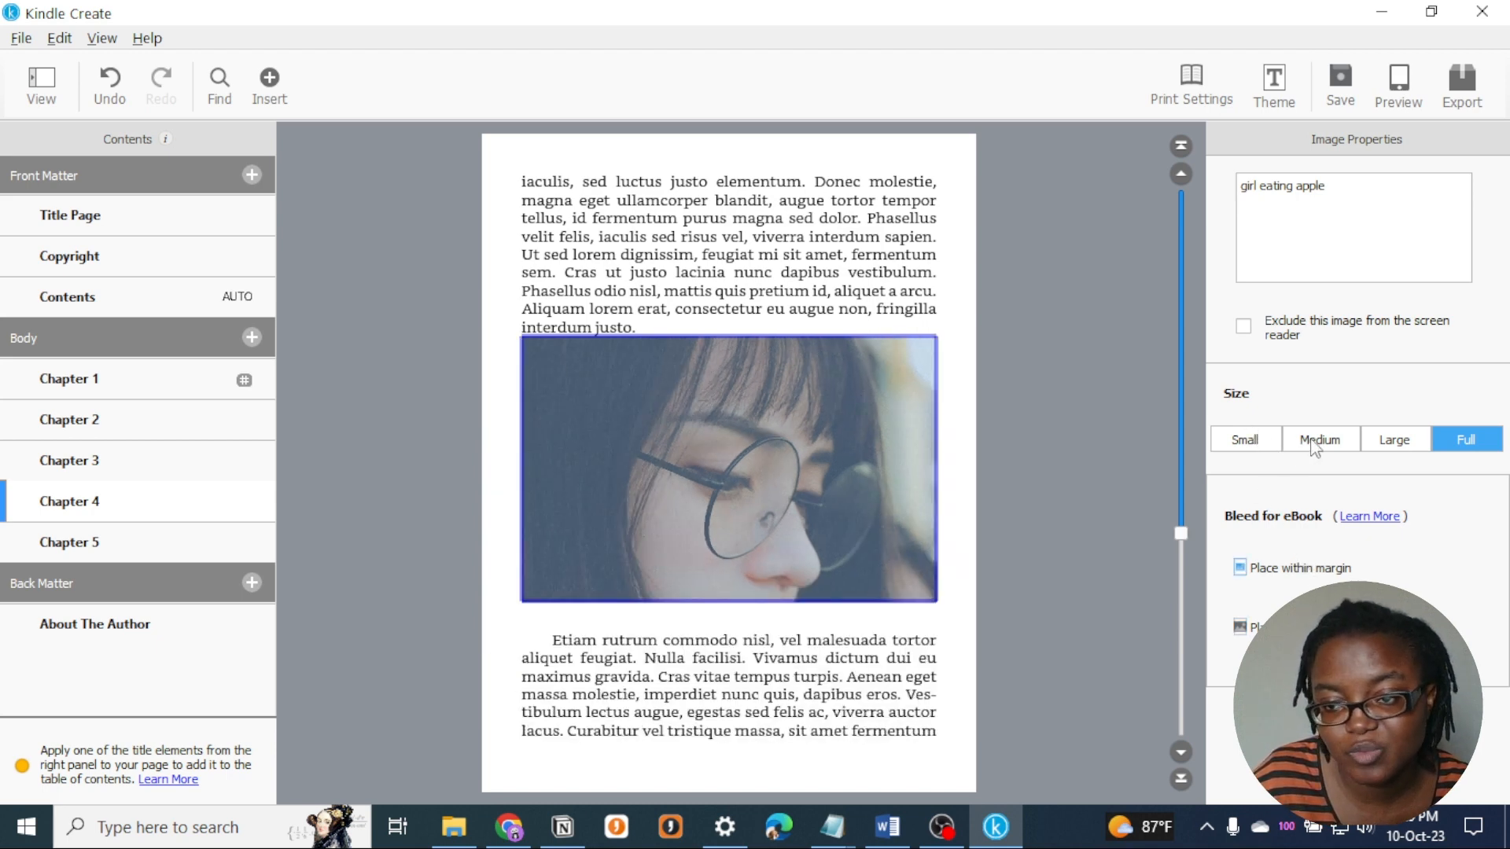
- Compare the Small, Medium and Large sizes on the image, set it to Medium and centre it after testing another position
left_click(1266, 441)
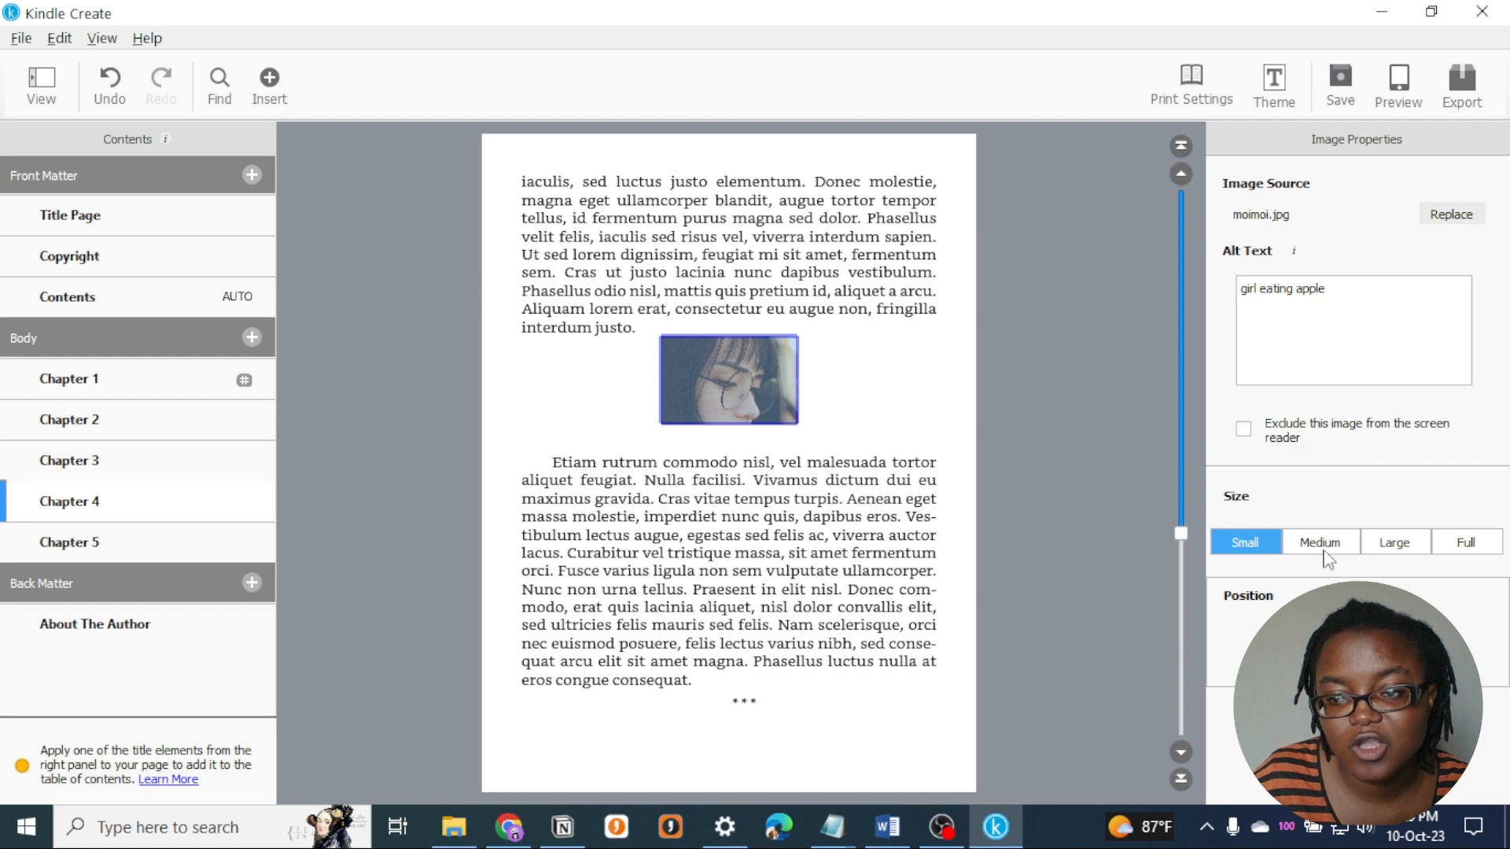
left_click(1353, 548)
left_click(1394, 544)
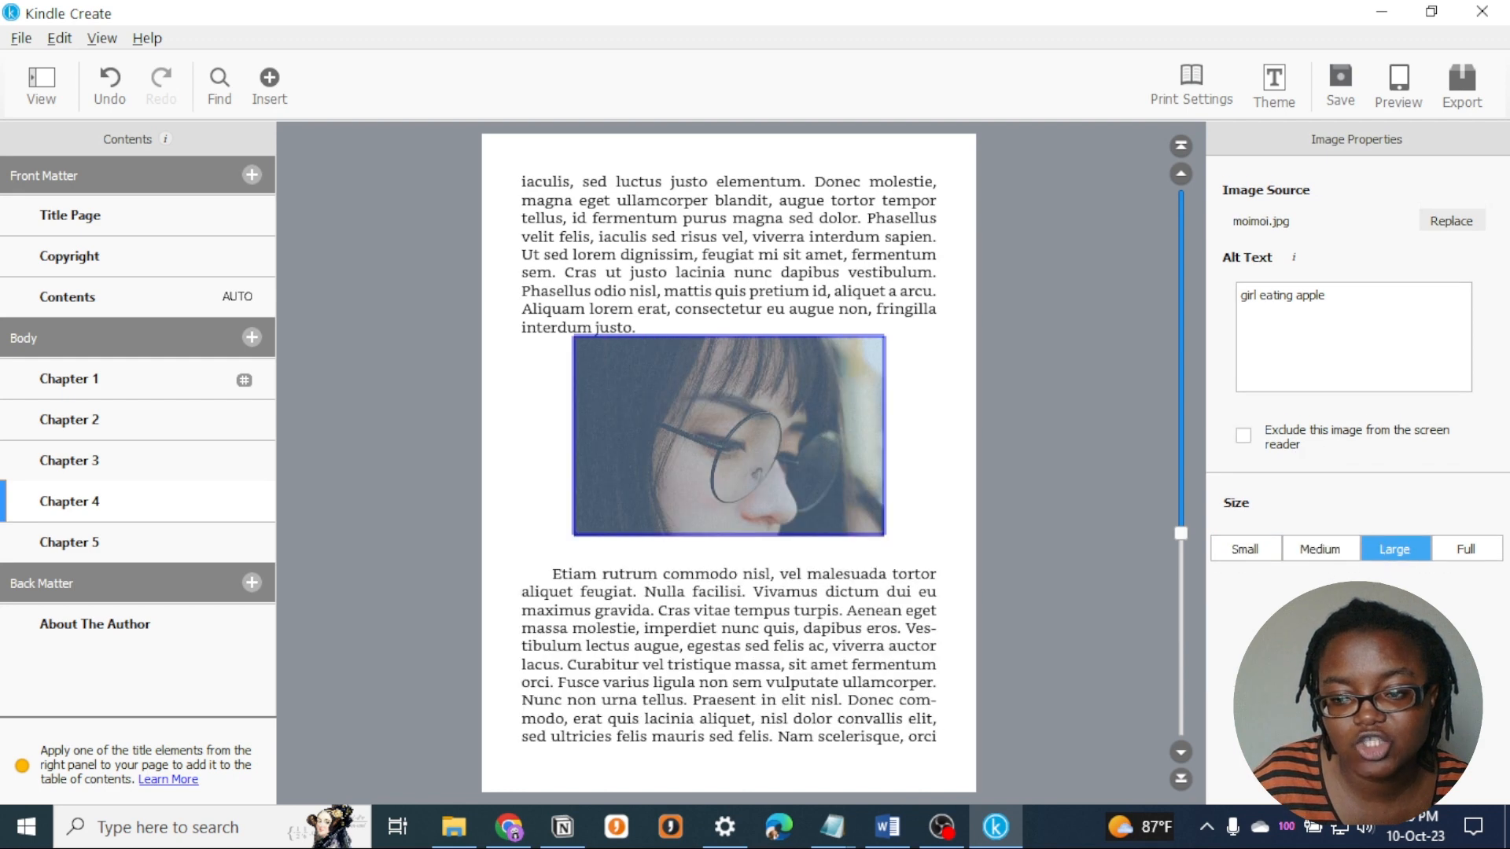
left_click(1305, 550)
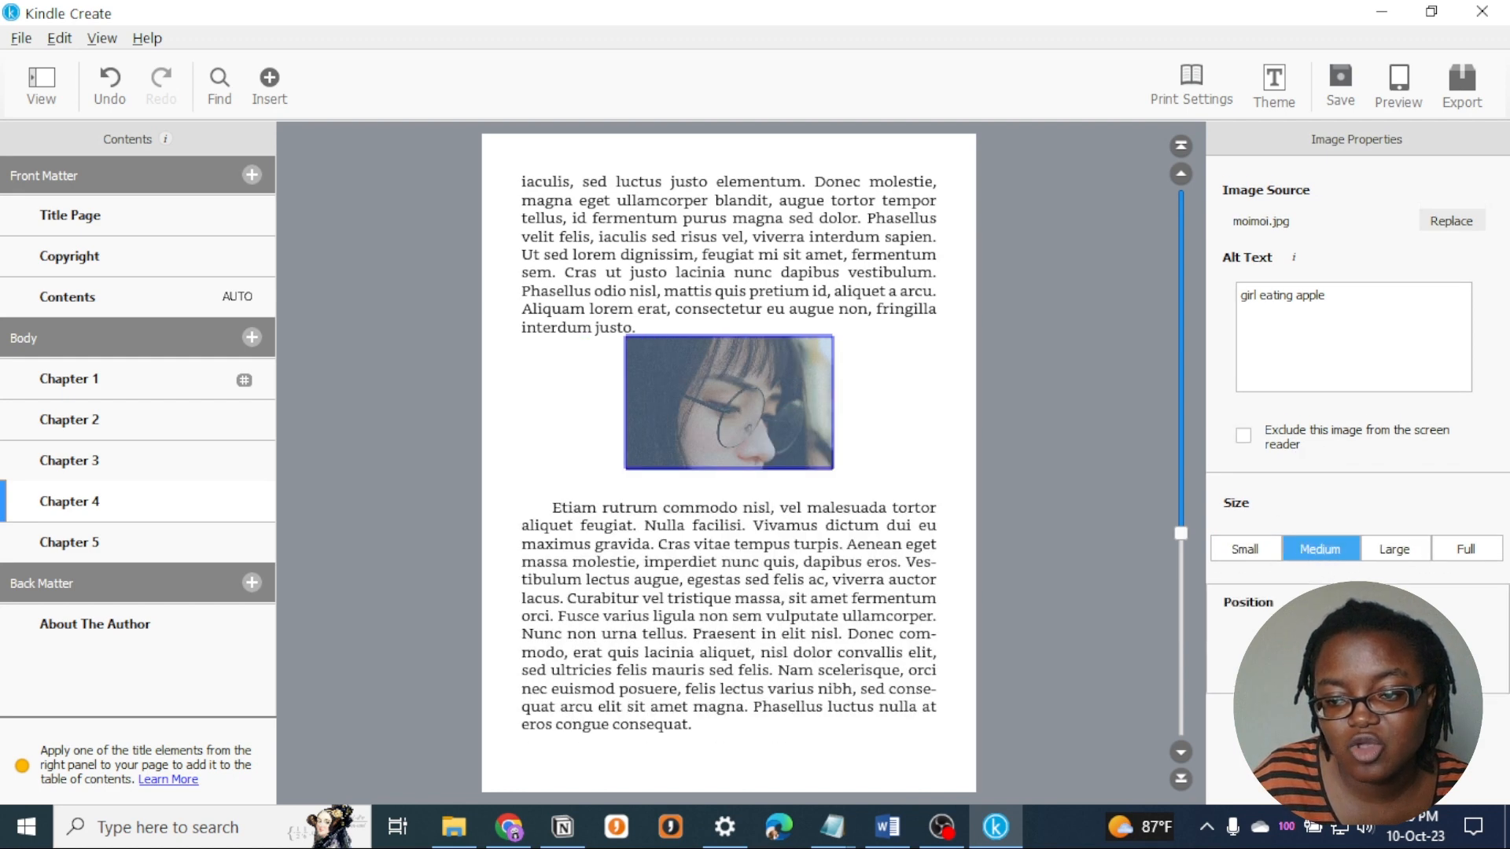
left_click(1288, 650)
left_click(1356, 650)
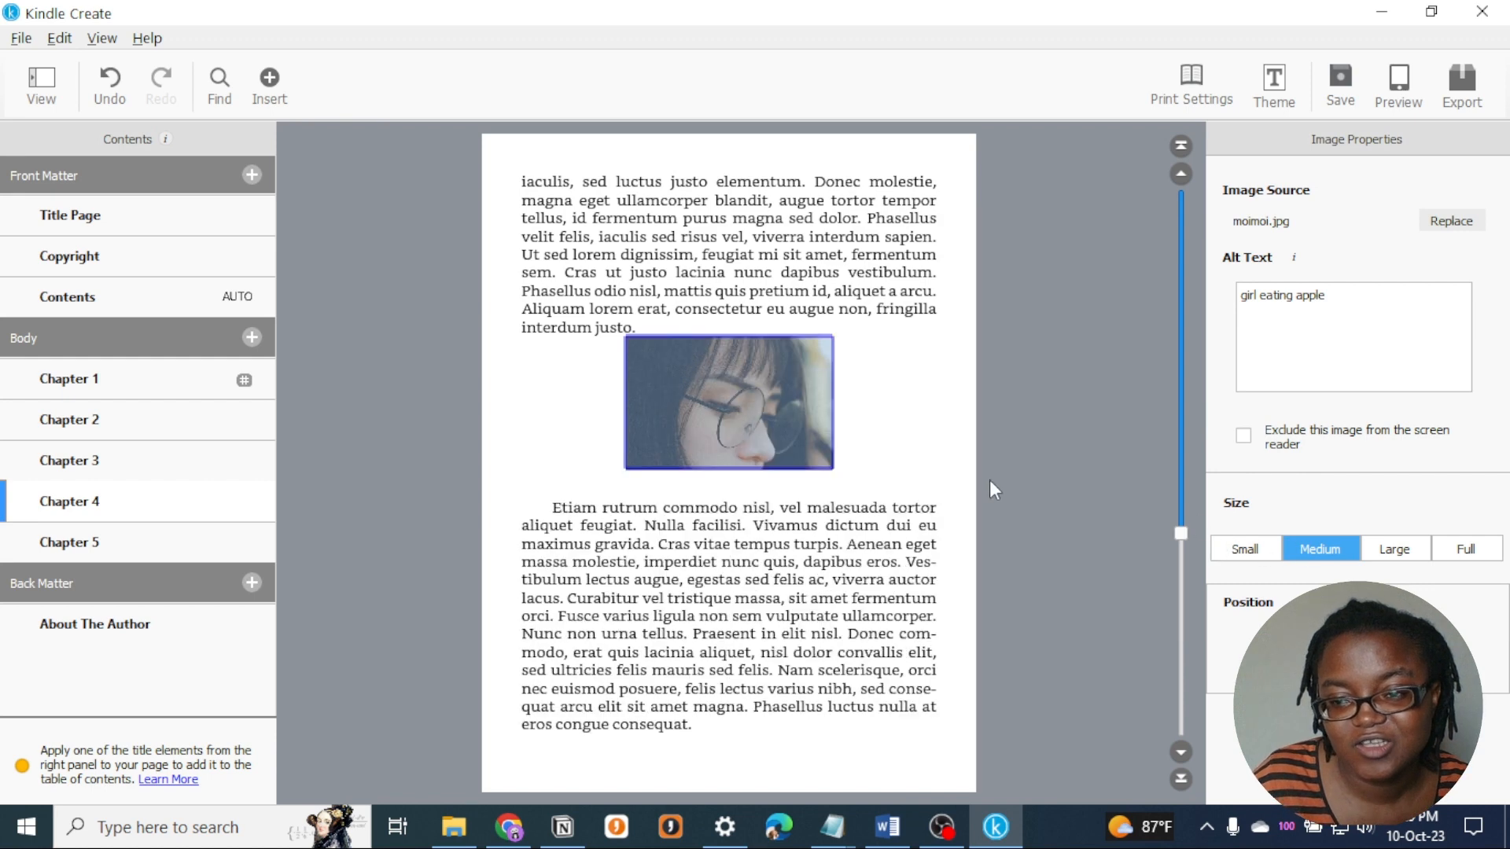
- Add the line "africanwriter.com" in Chapter 1 below the paragraph ending "sollicitudin luctus euismod."
left_click(701, 324)
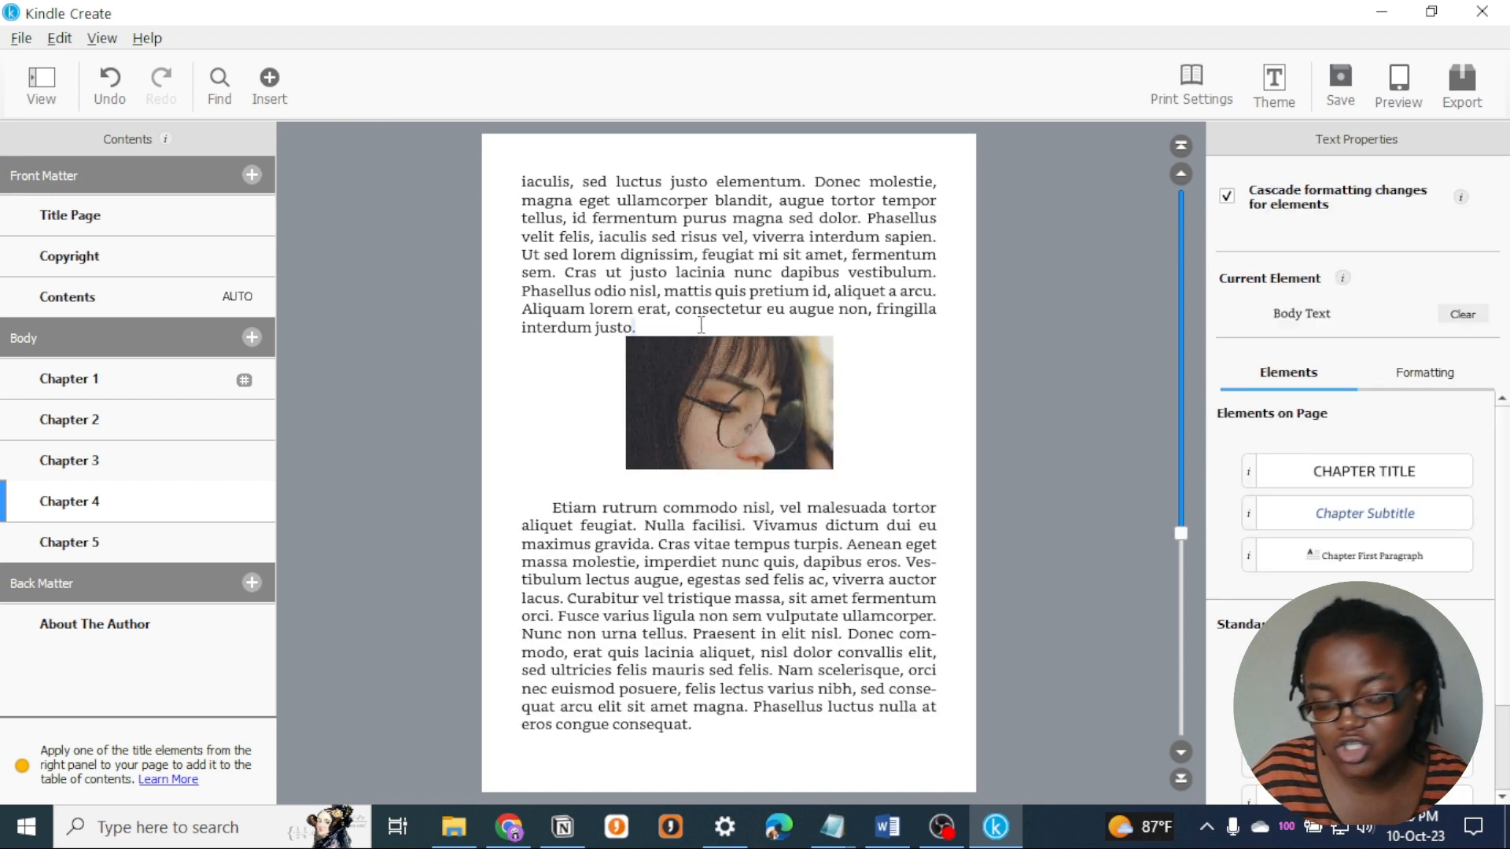
key("Return")
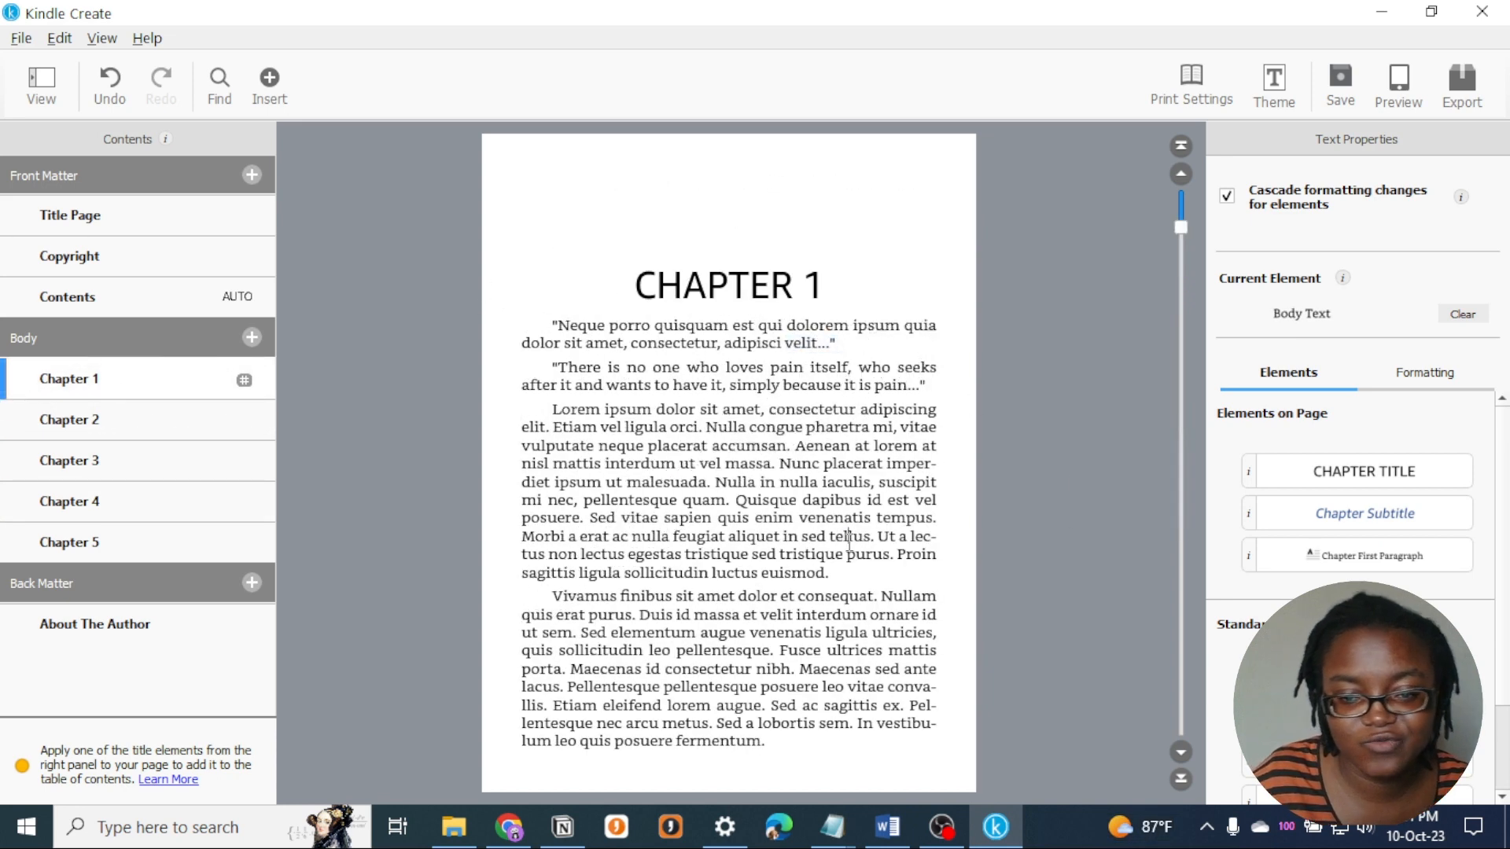
left_click(857, 568)
key("Return")
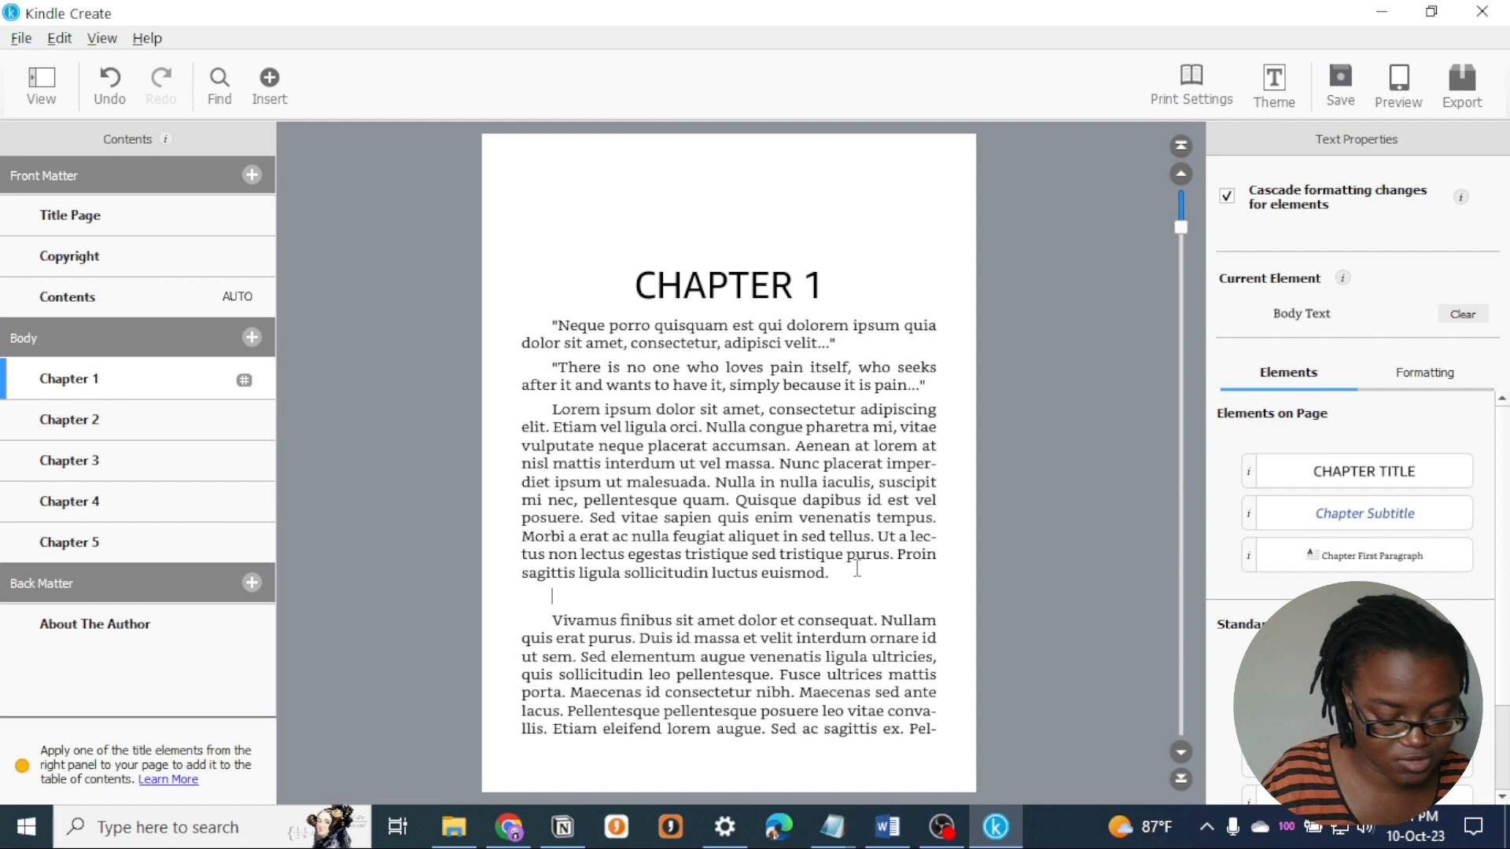
type("african")
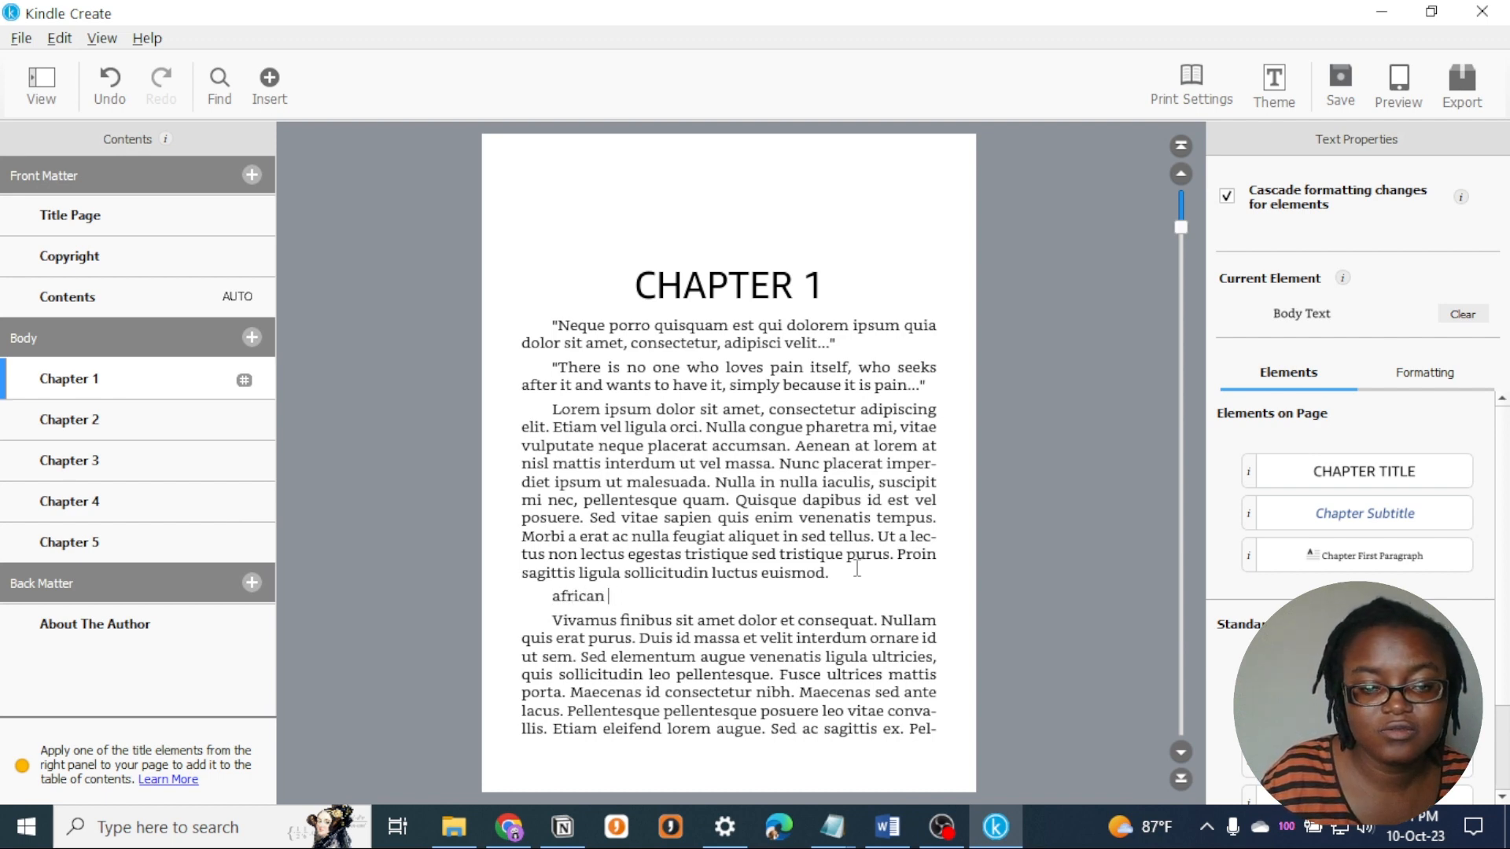
key("BackSpace")
type("writer")
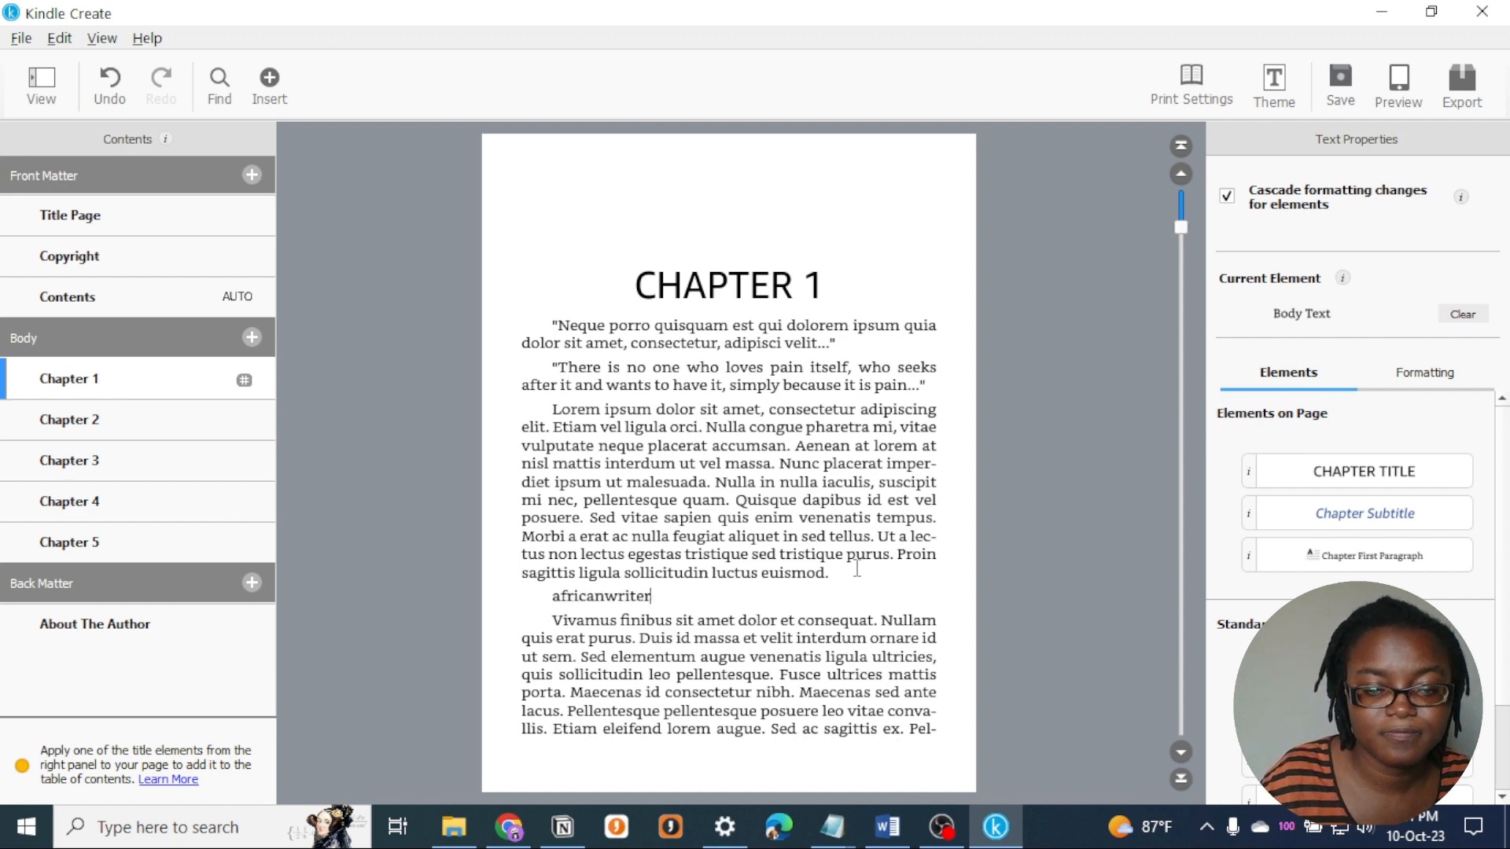
type(".com")
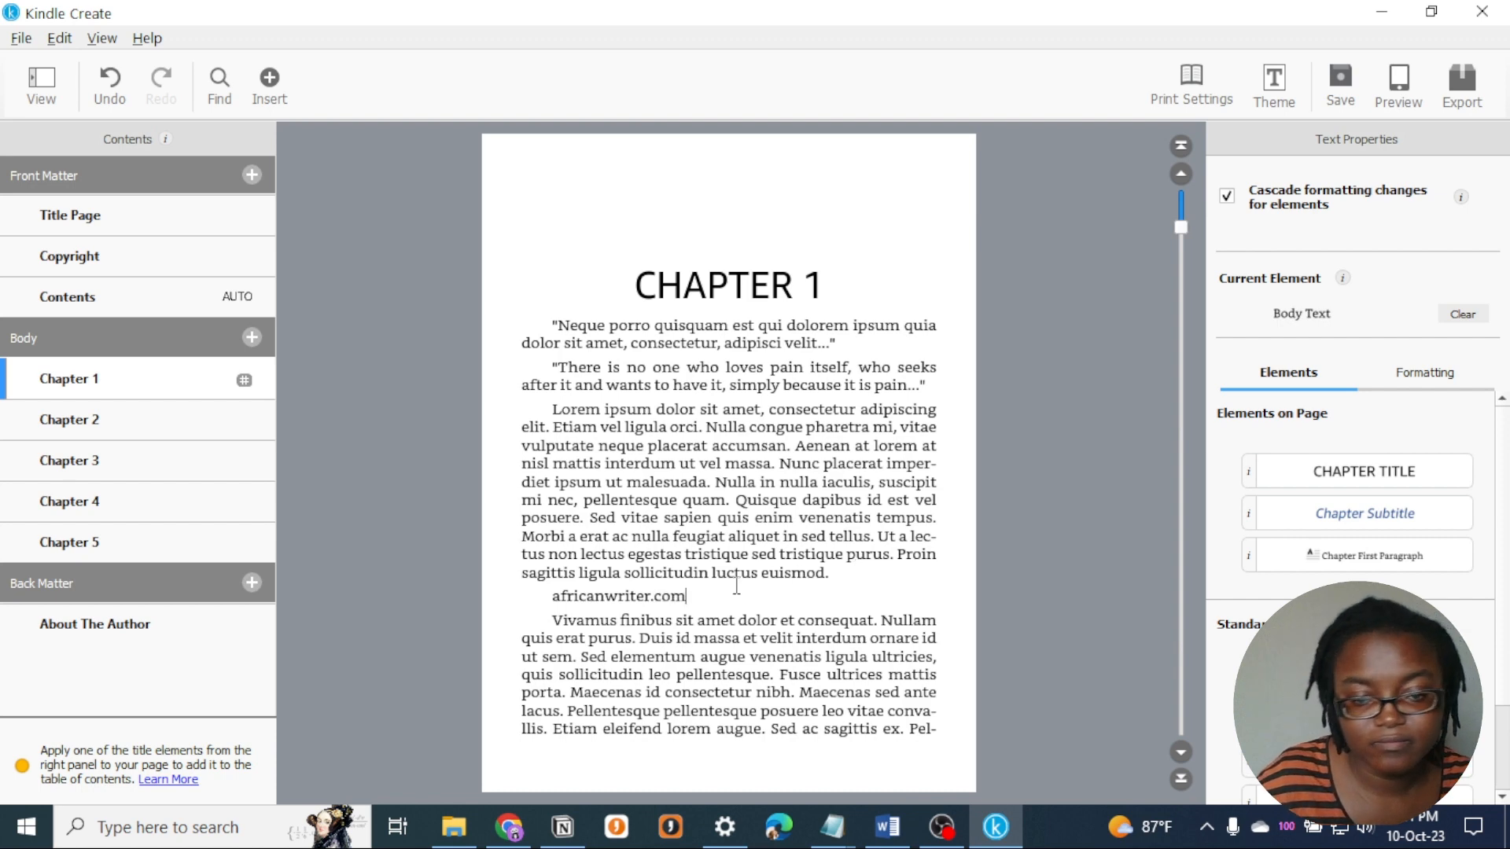
left_click_drag(737, 585, 550, 599)
left_click(267, 93)
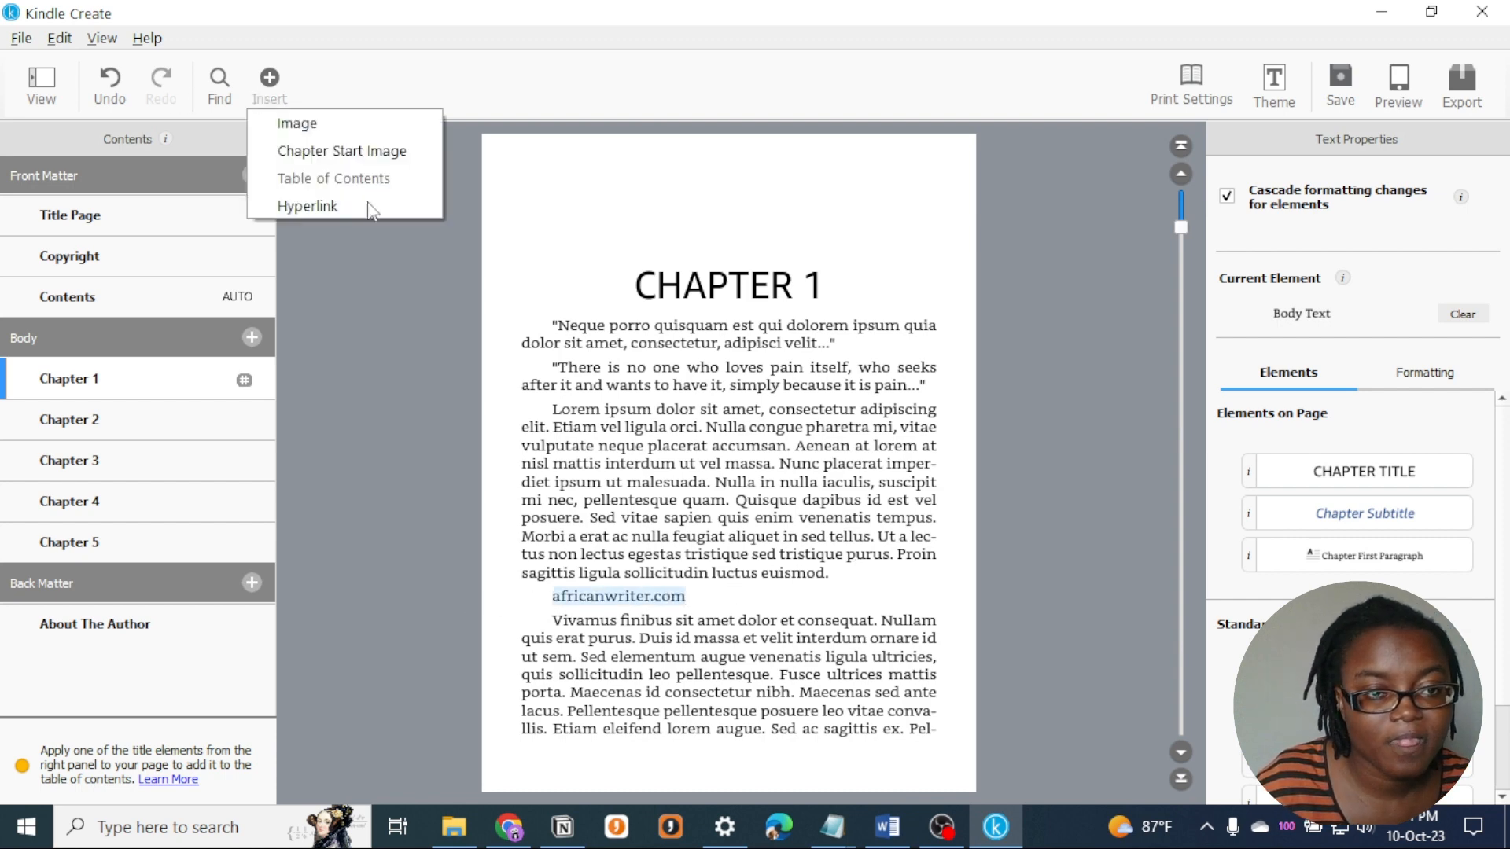
left_click(366, 206)
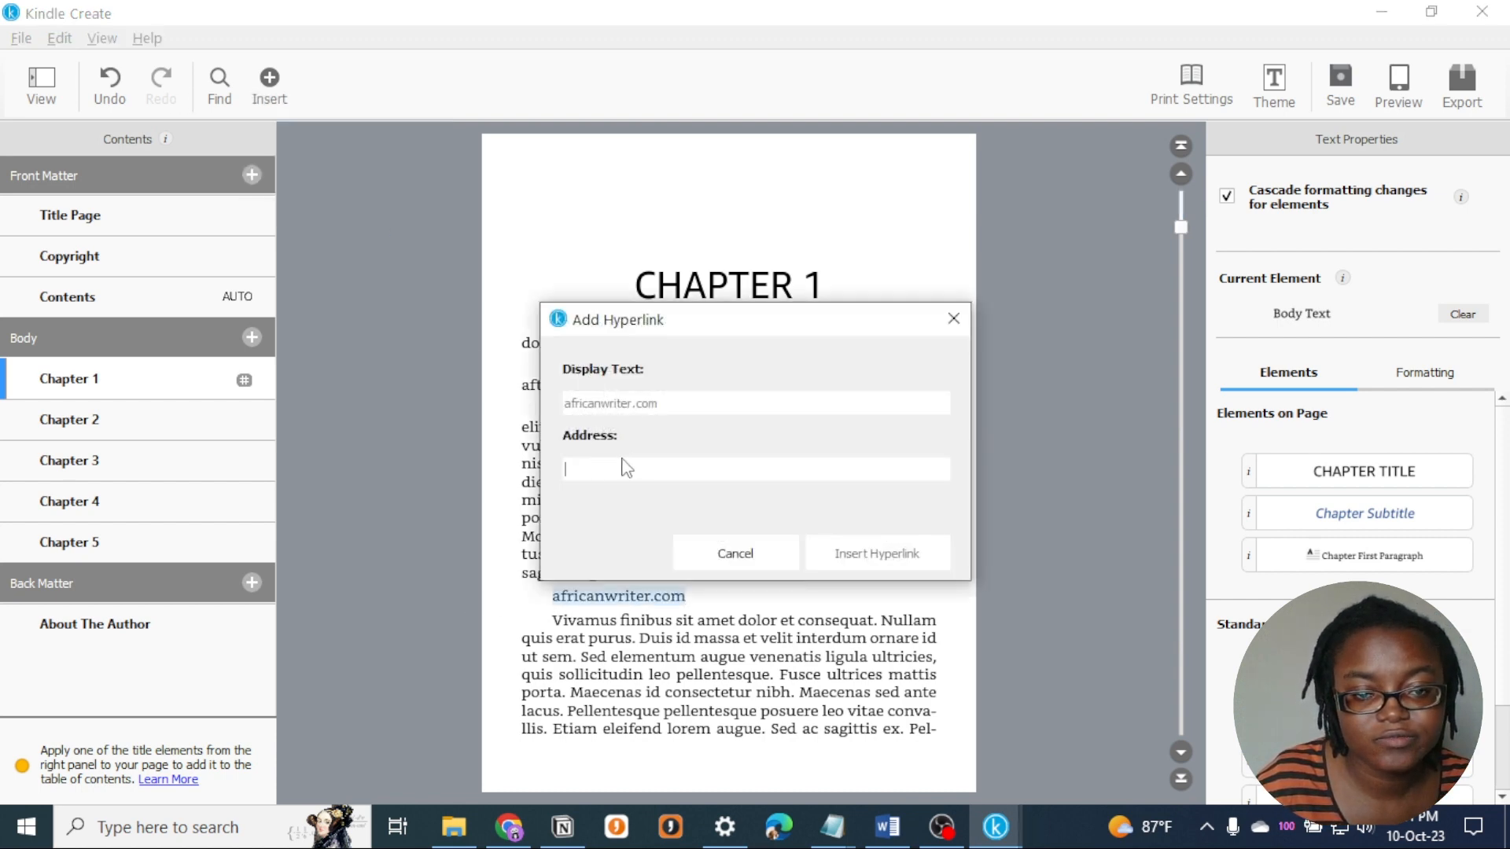
type("https://a")
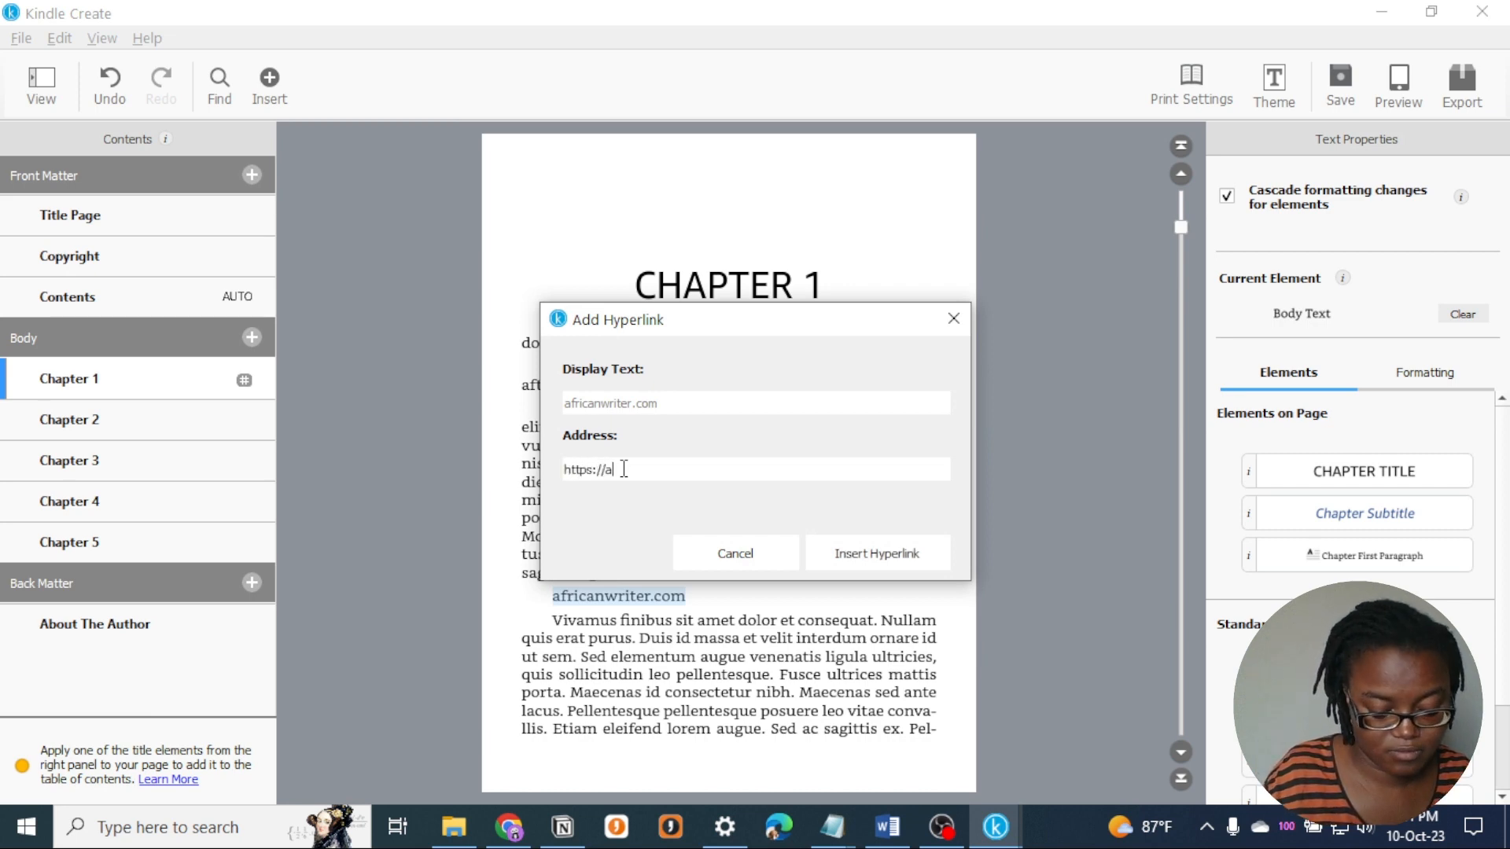
type("fricanwe")
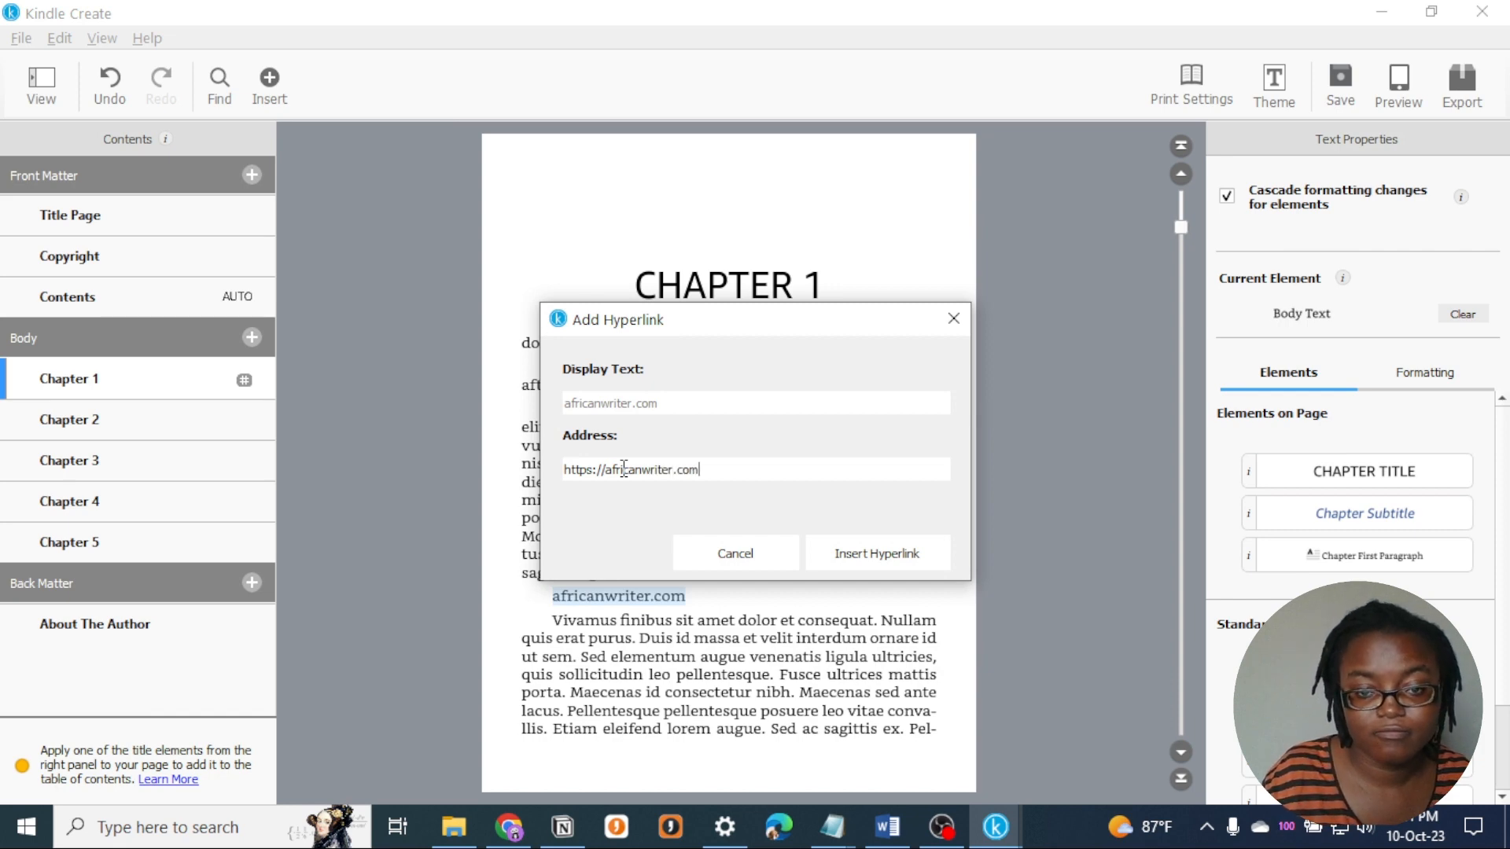
left_click(906, 564)
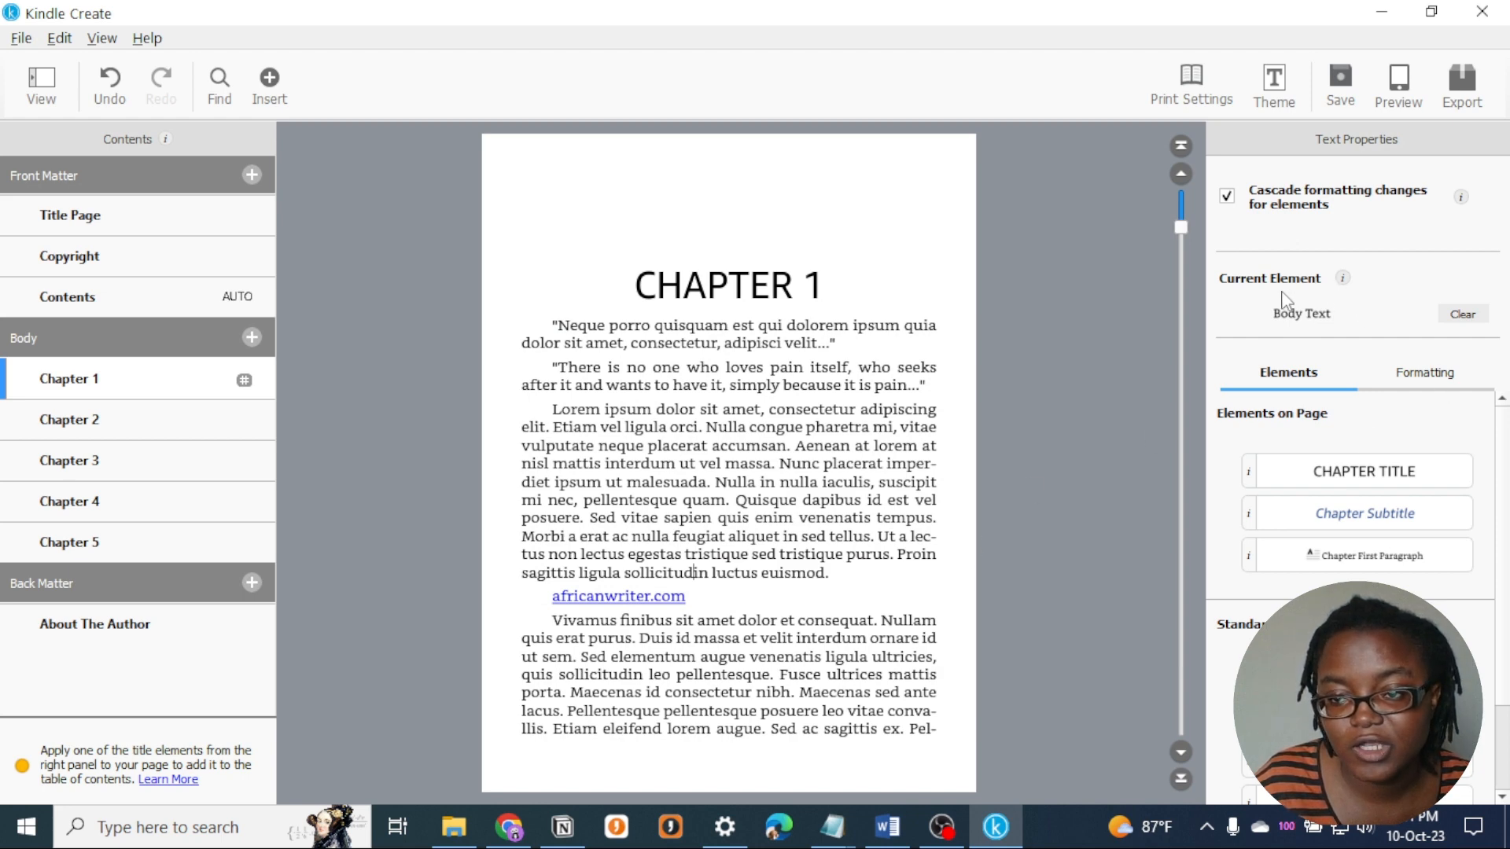
left_click(673, 385)
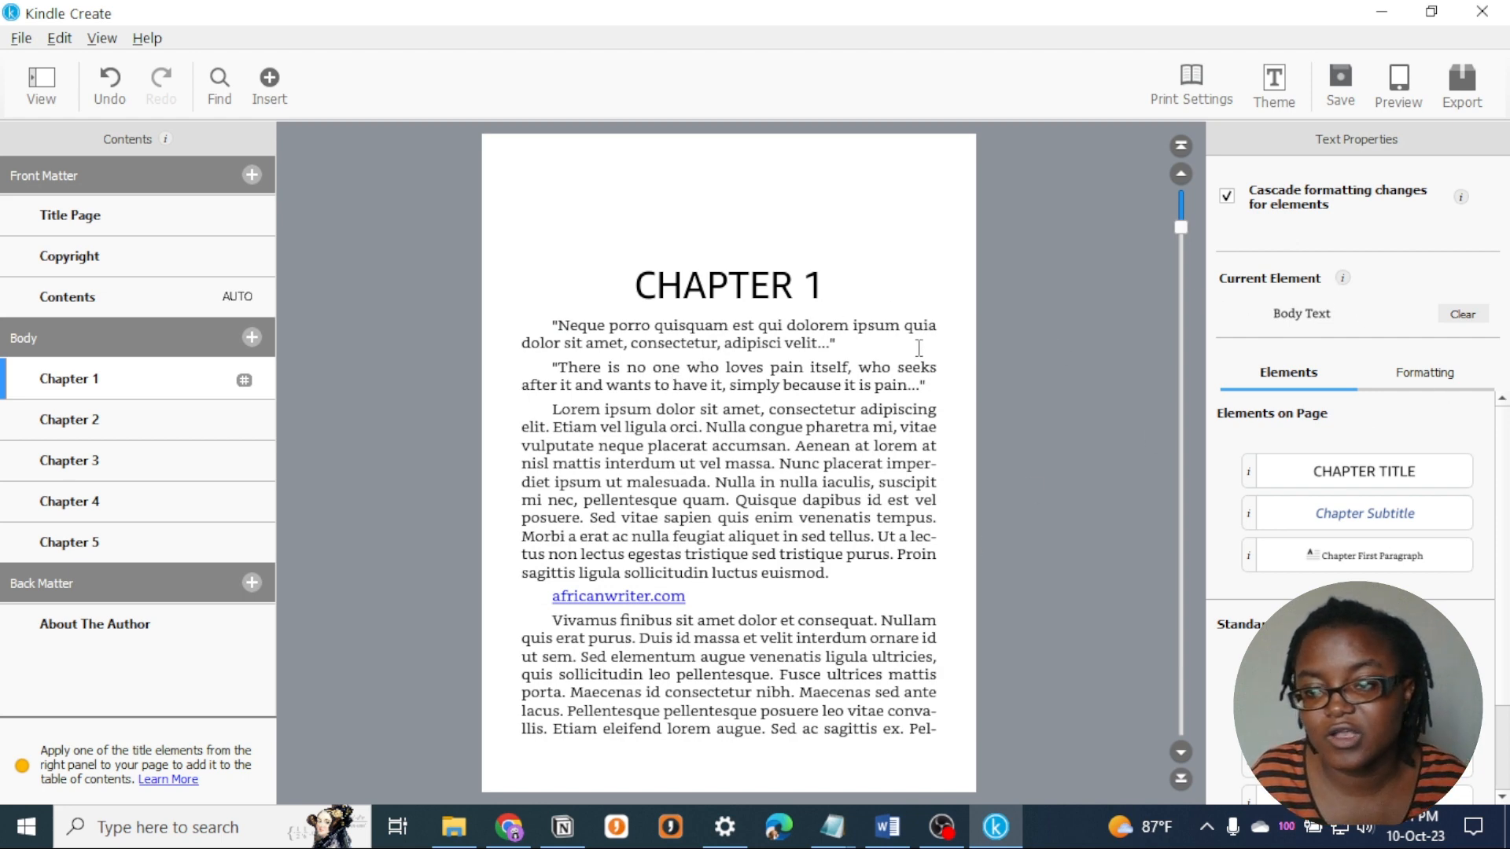
left_click(816, 280)
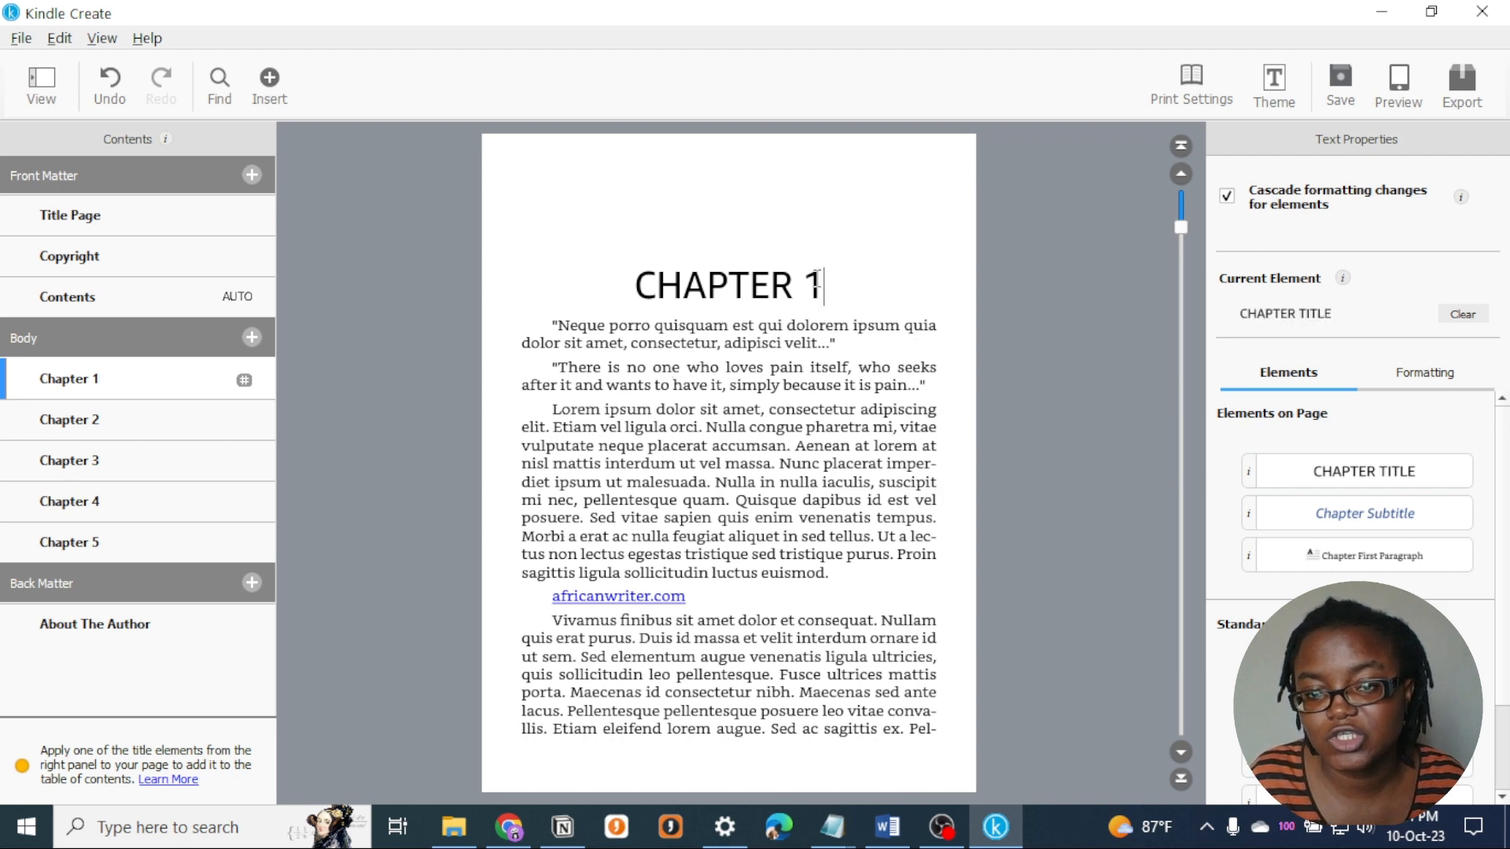
double_click(831, 282)
left_click(835, 482)
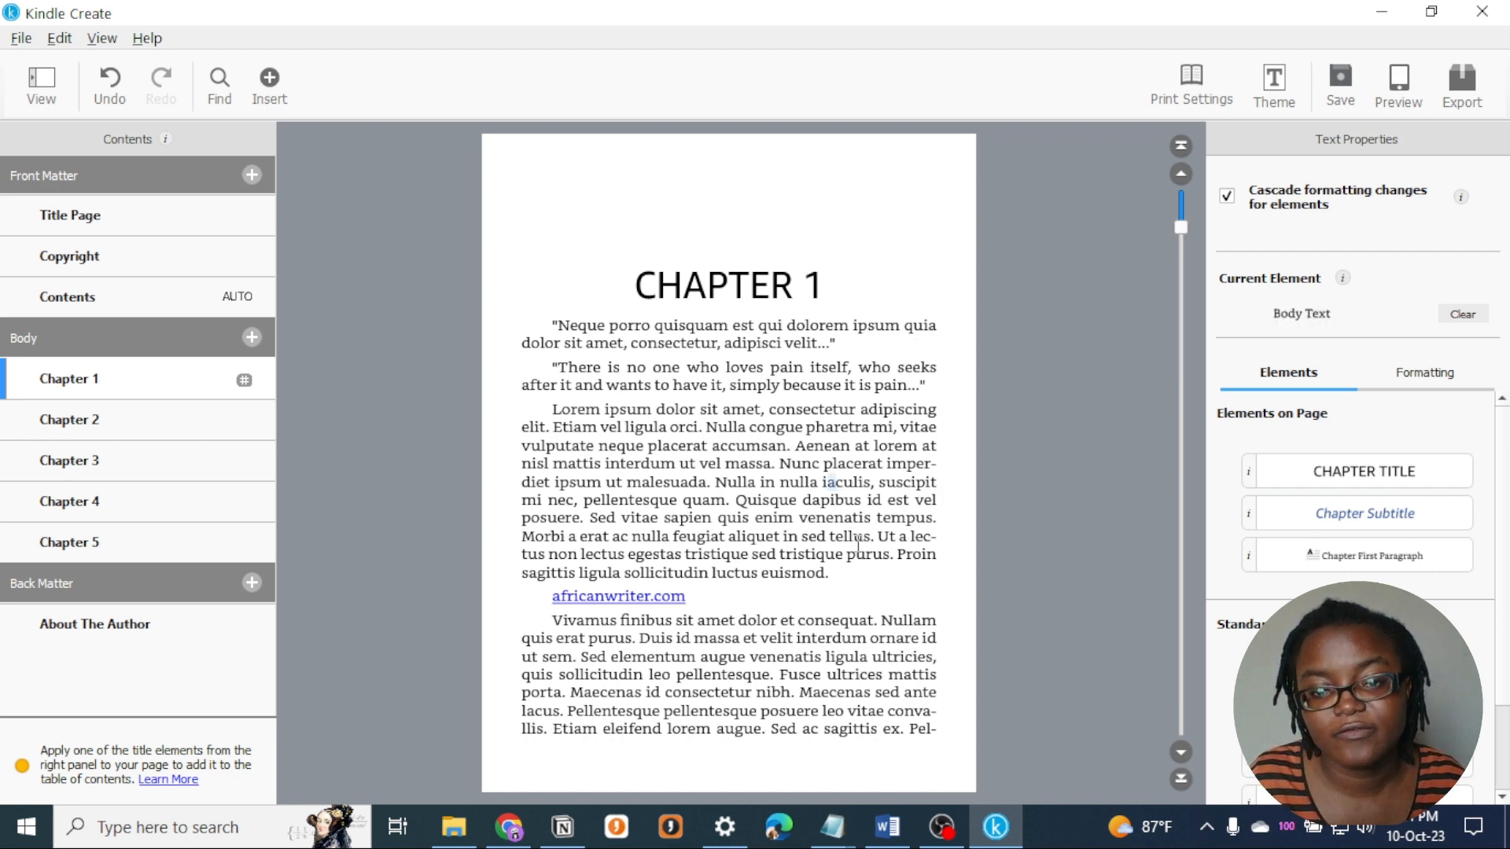
left_click_drag(875, 579, 822, 569)
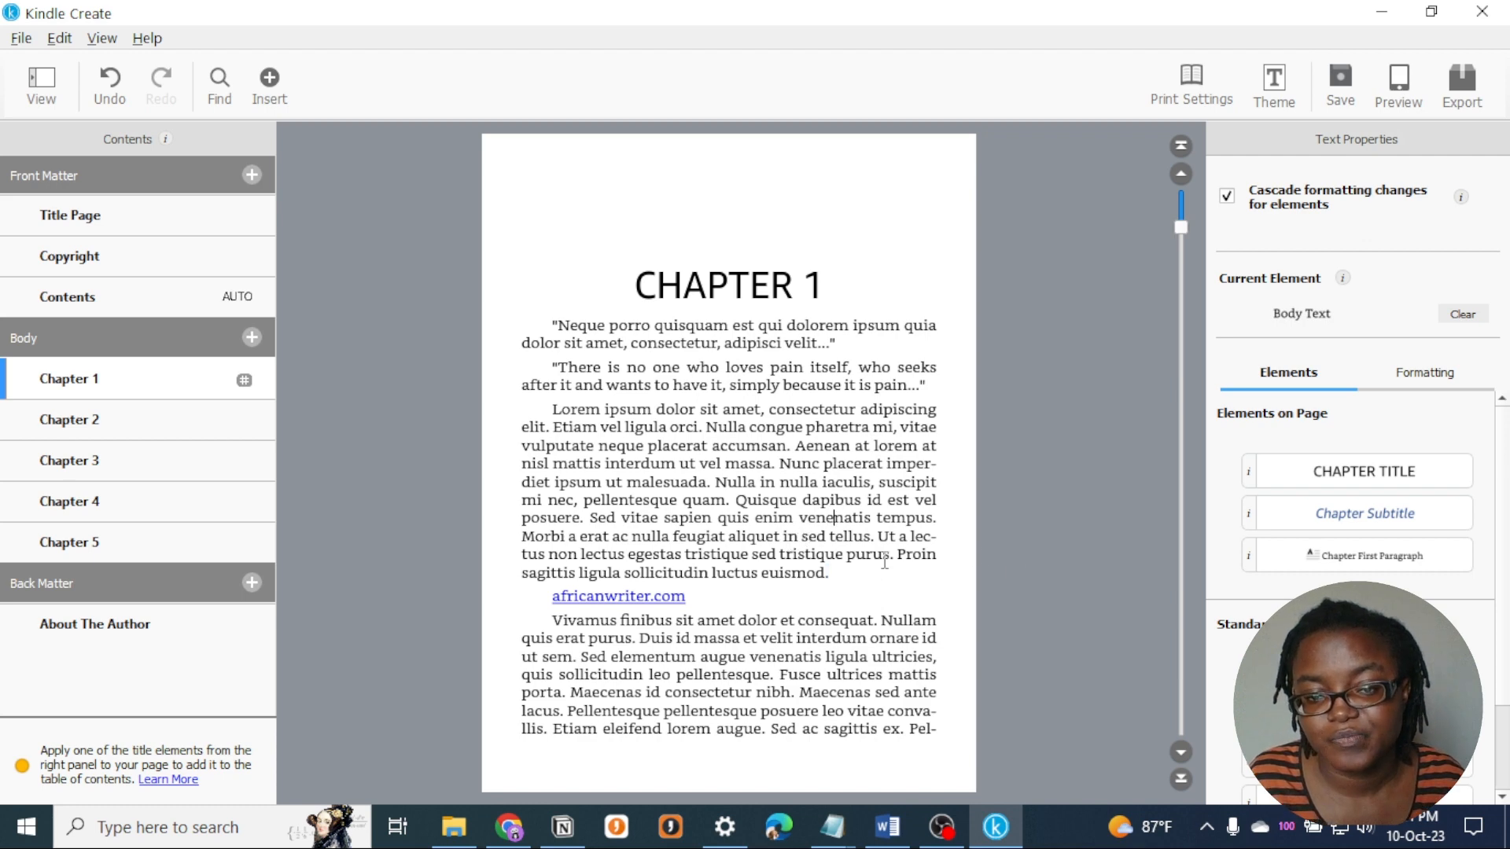
- Clear the Chapter Title element from the "Chapter 1" heading, and undo the clearing
left_click(824, 281)
left_click_drag(824, 279, 613, 278)
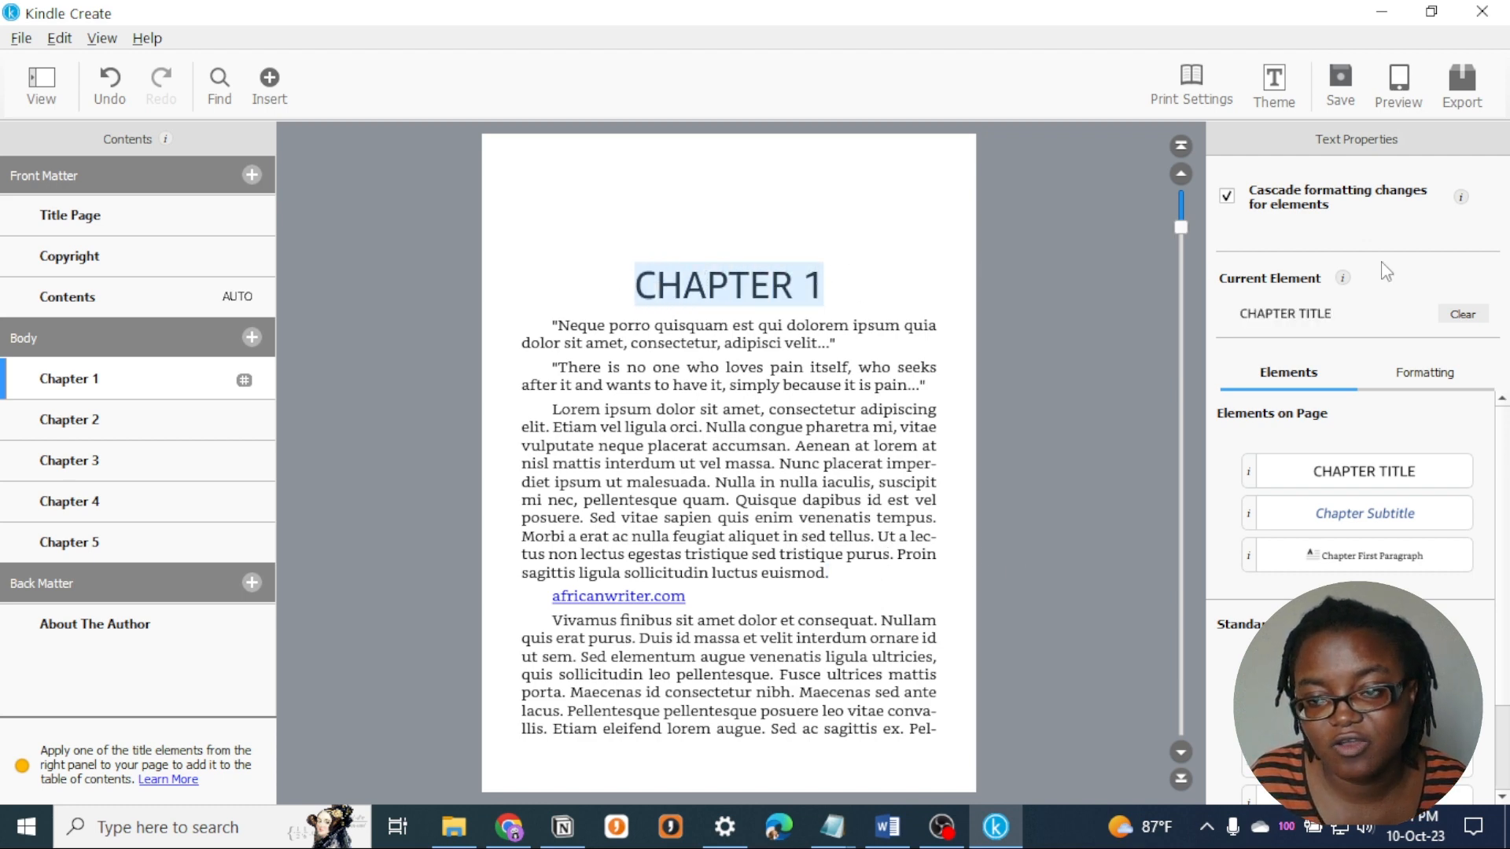
left_click(1481, 317)
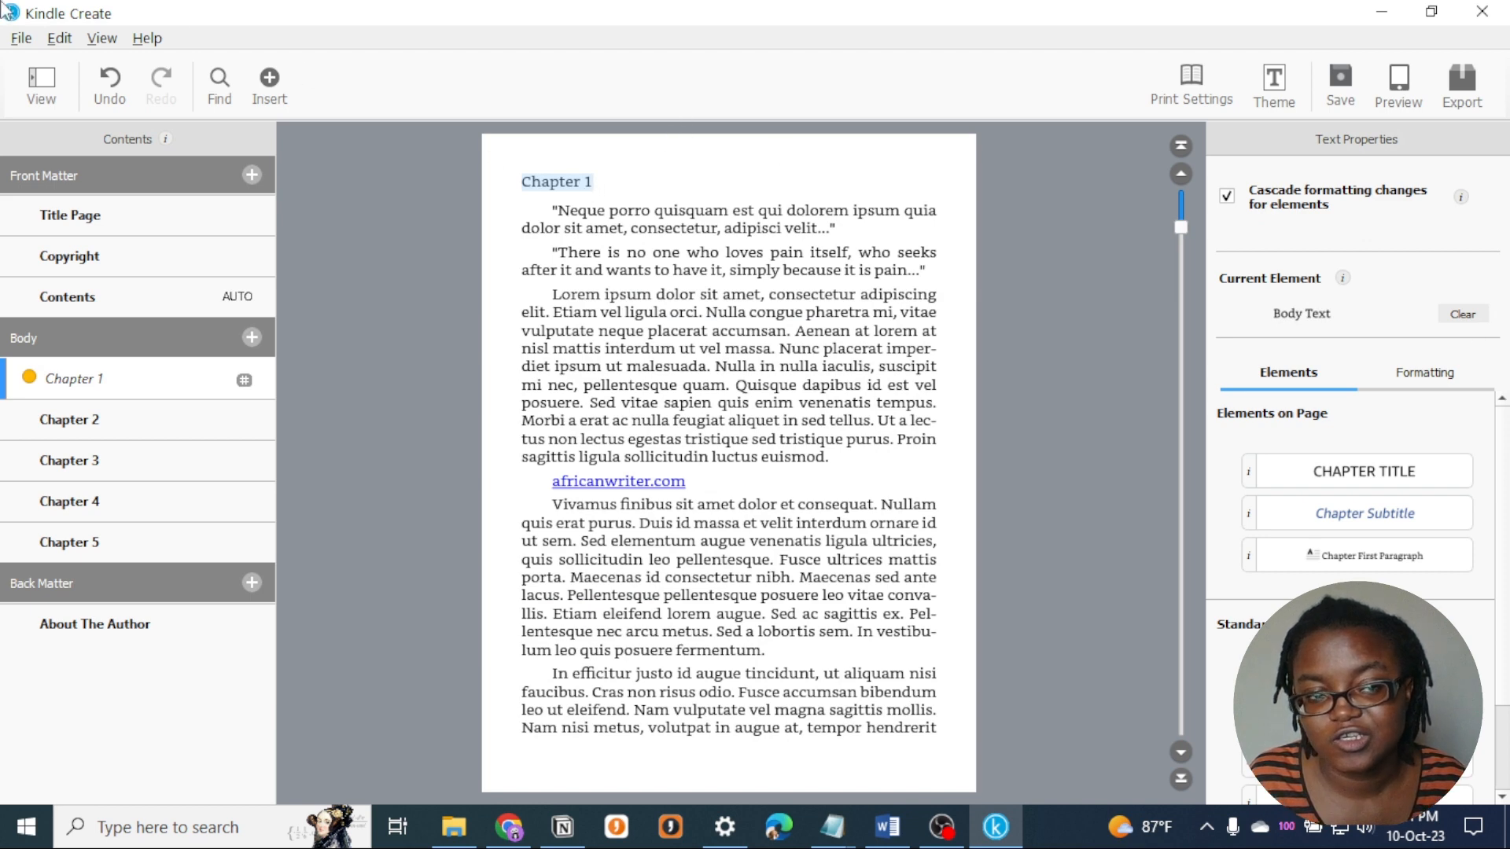
left_click(118, 93)
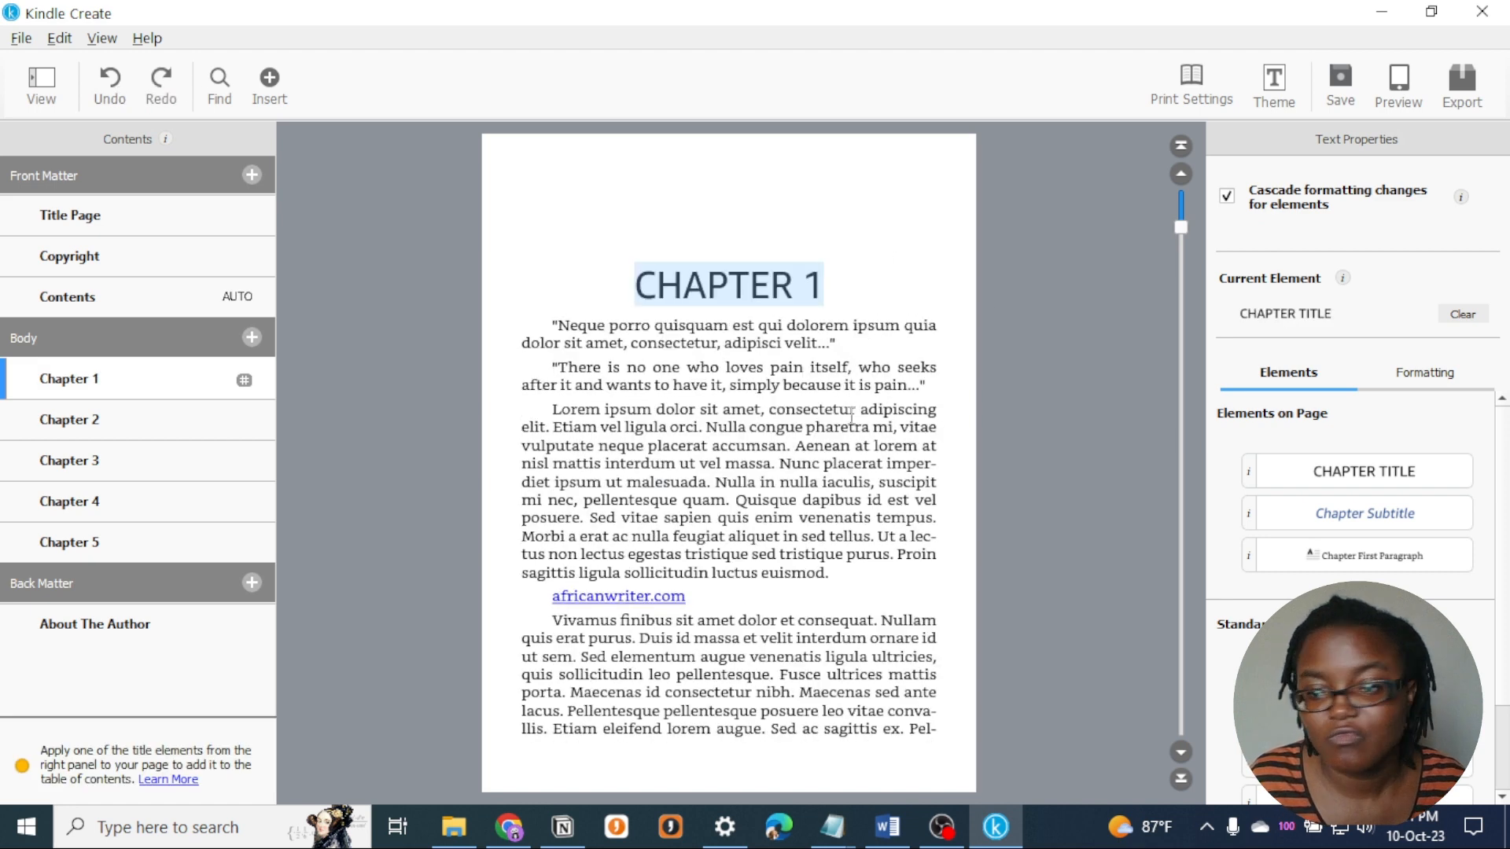
left_click(868, 444)
left_click(844, 280)
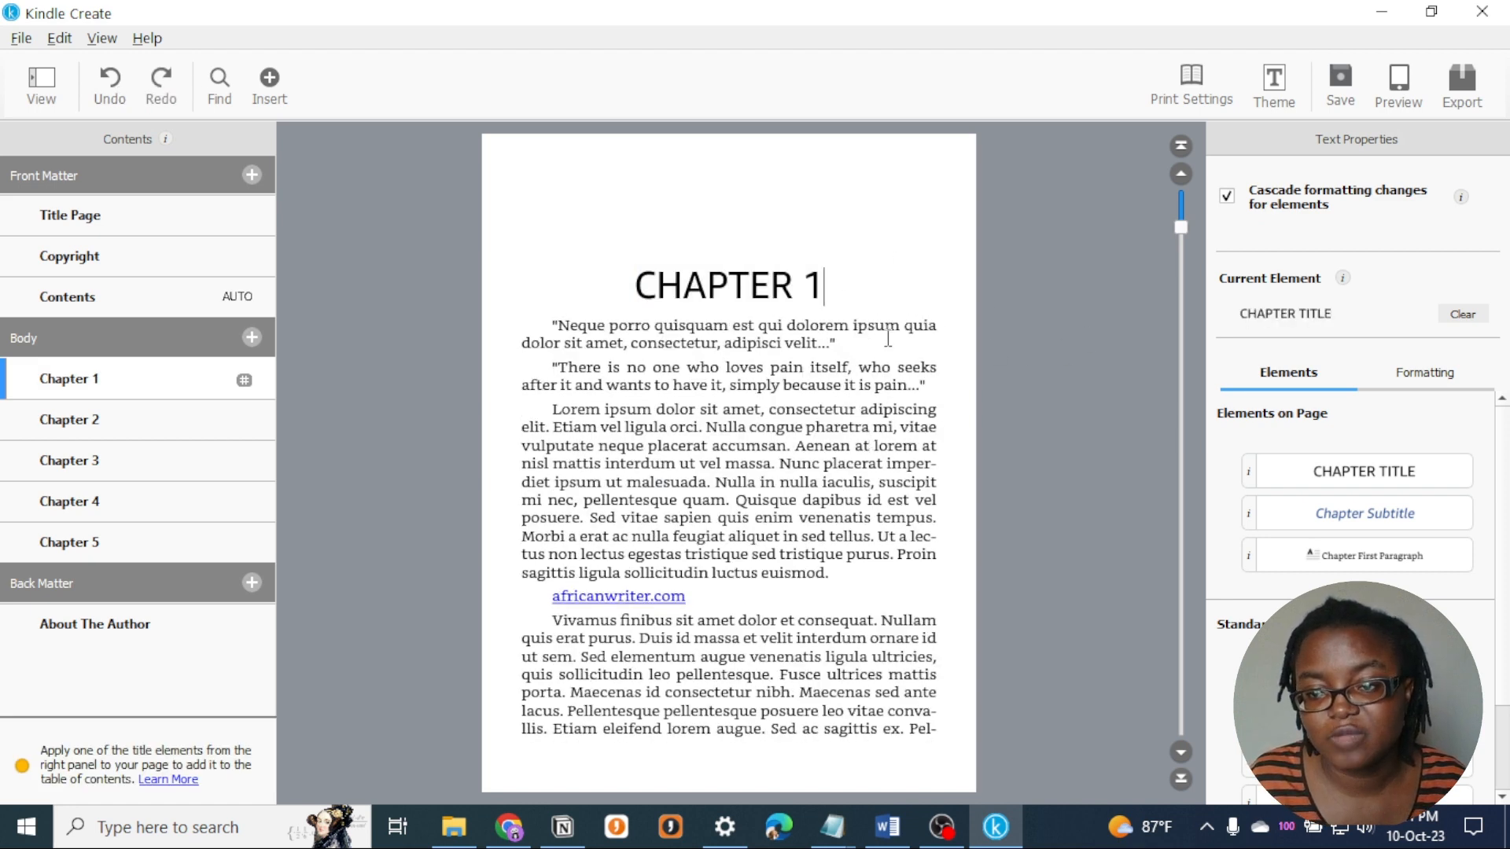
left_click(719, 344)
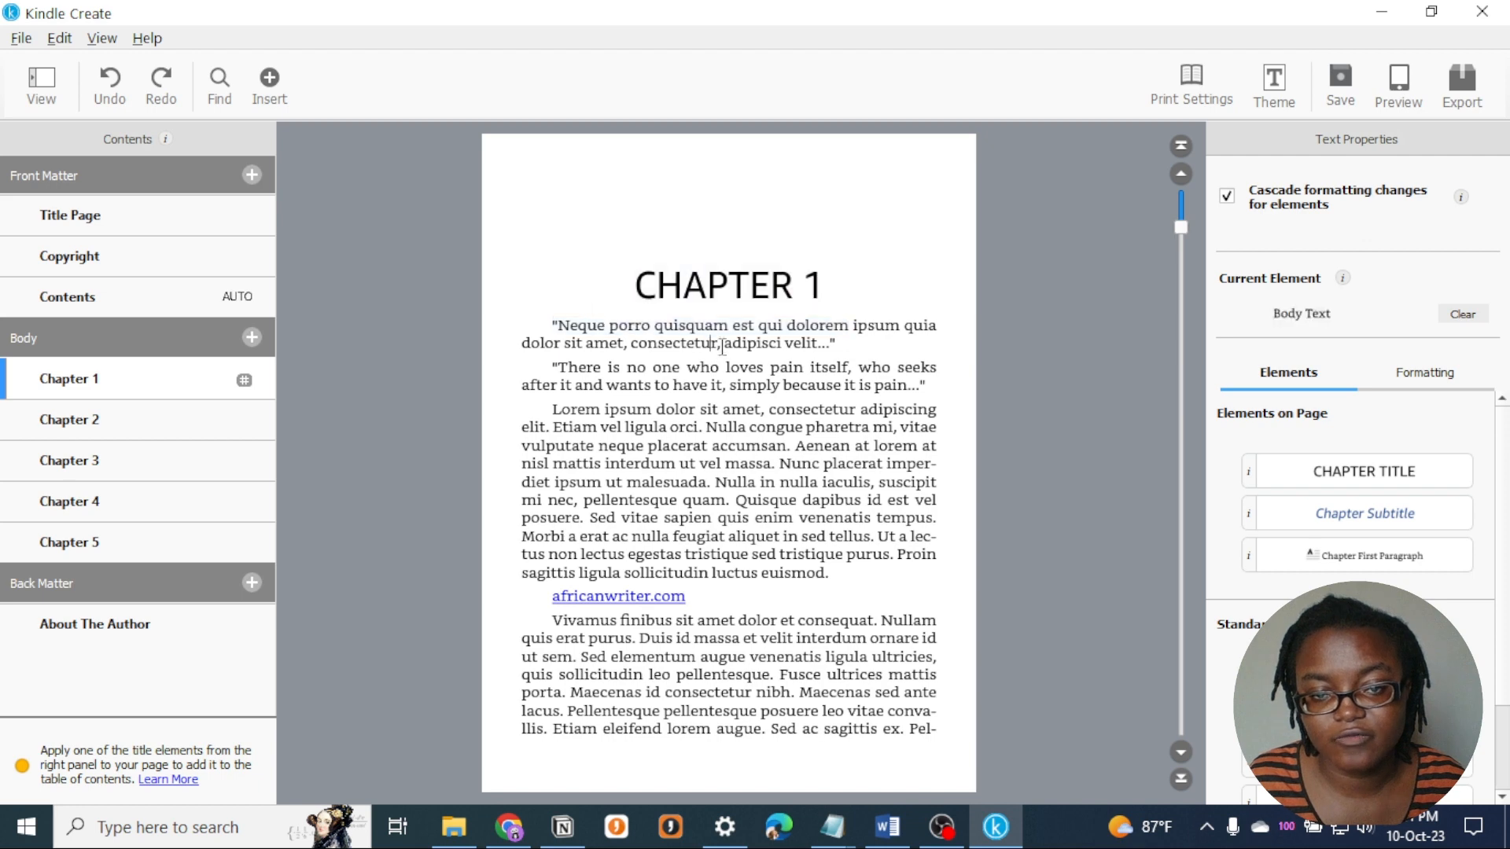
left_click_drag(852, 290, 763, 299)
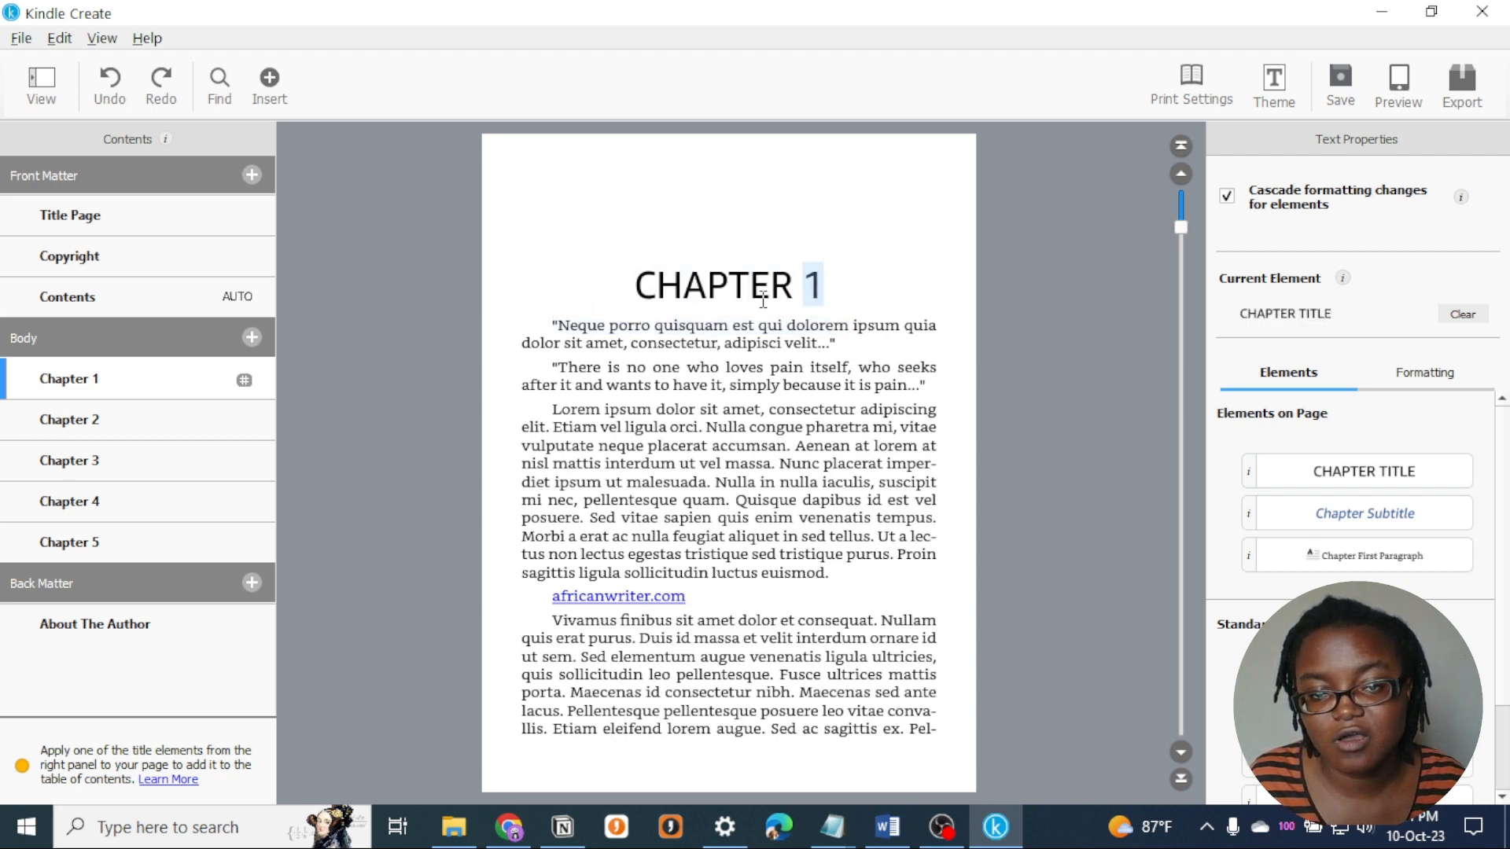
- Add the line "About formatting" below the Chapter 1 heading and apply the Chapter Subtitle element to it
left_click(553, 327)
key("Return")
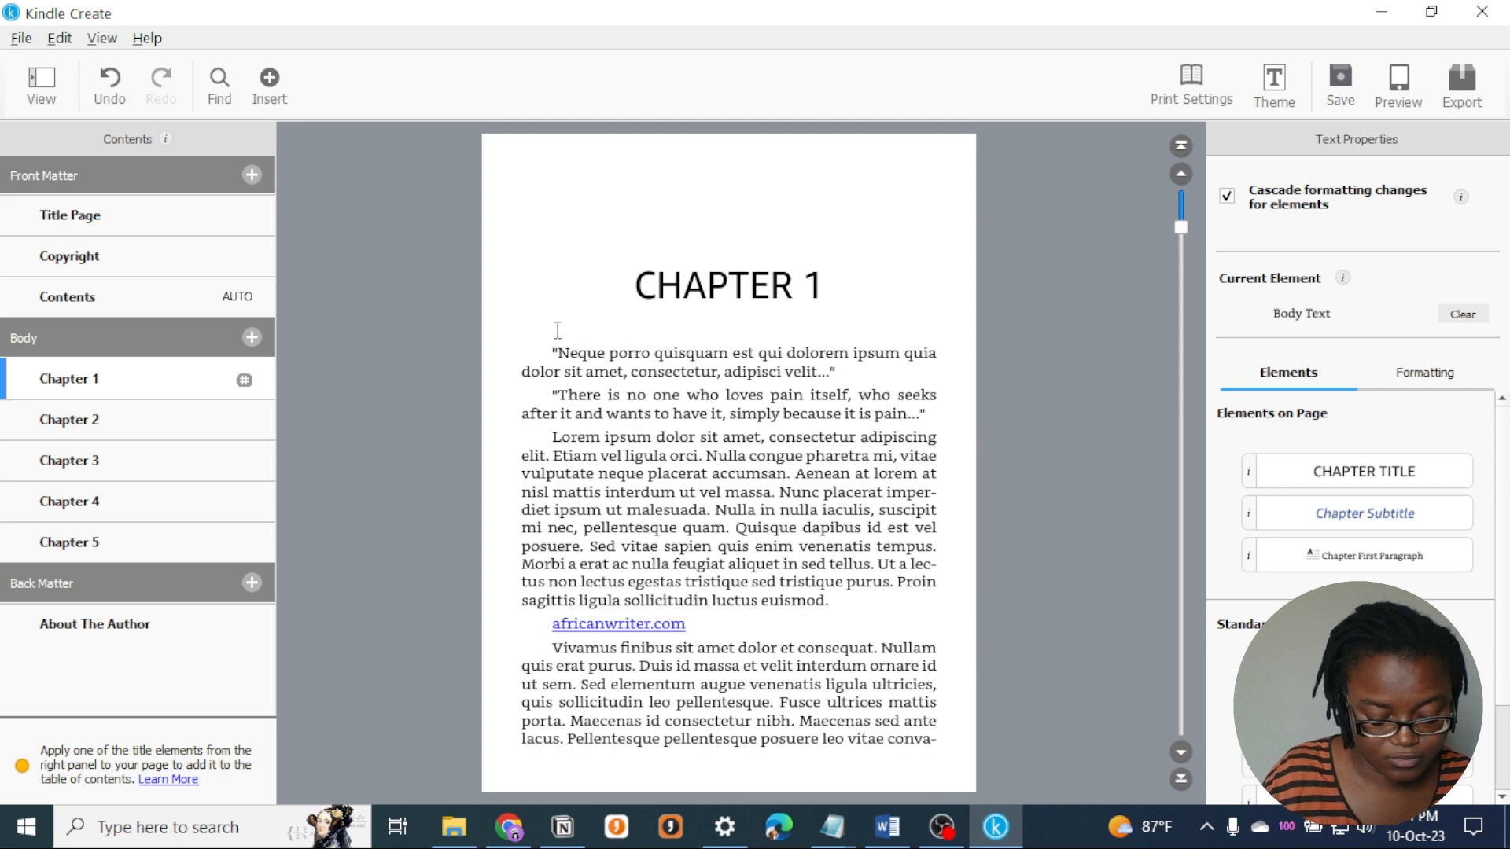
type("About f")
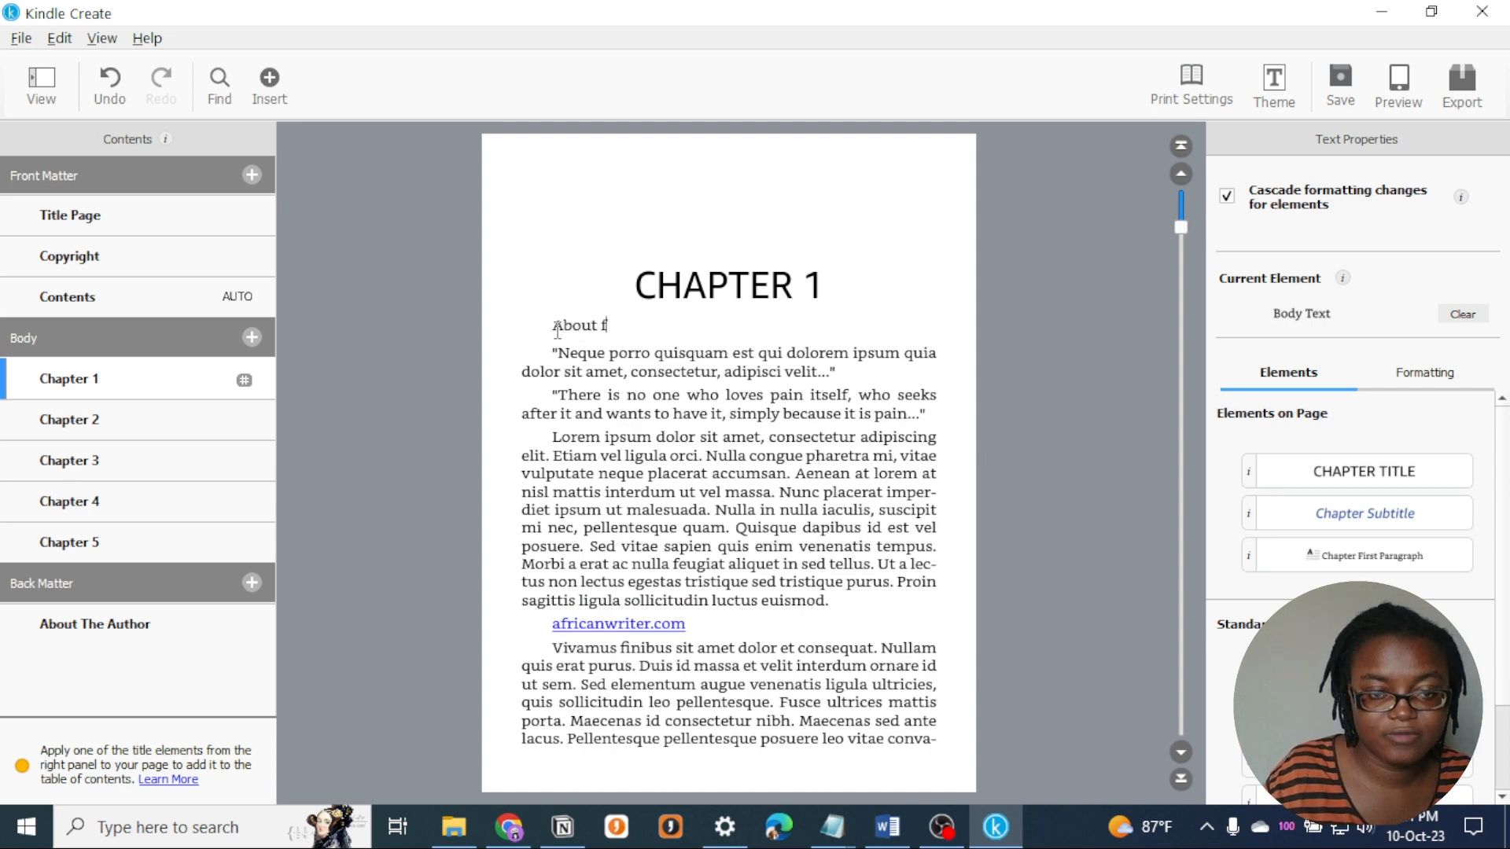
type("ormatting")
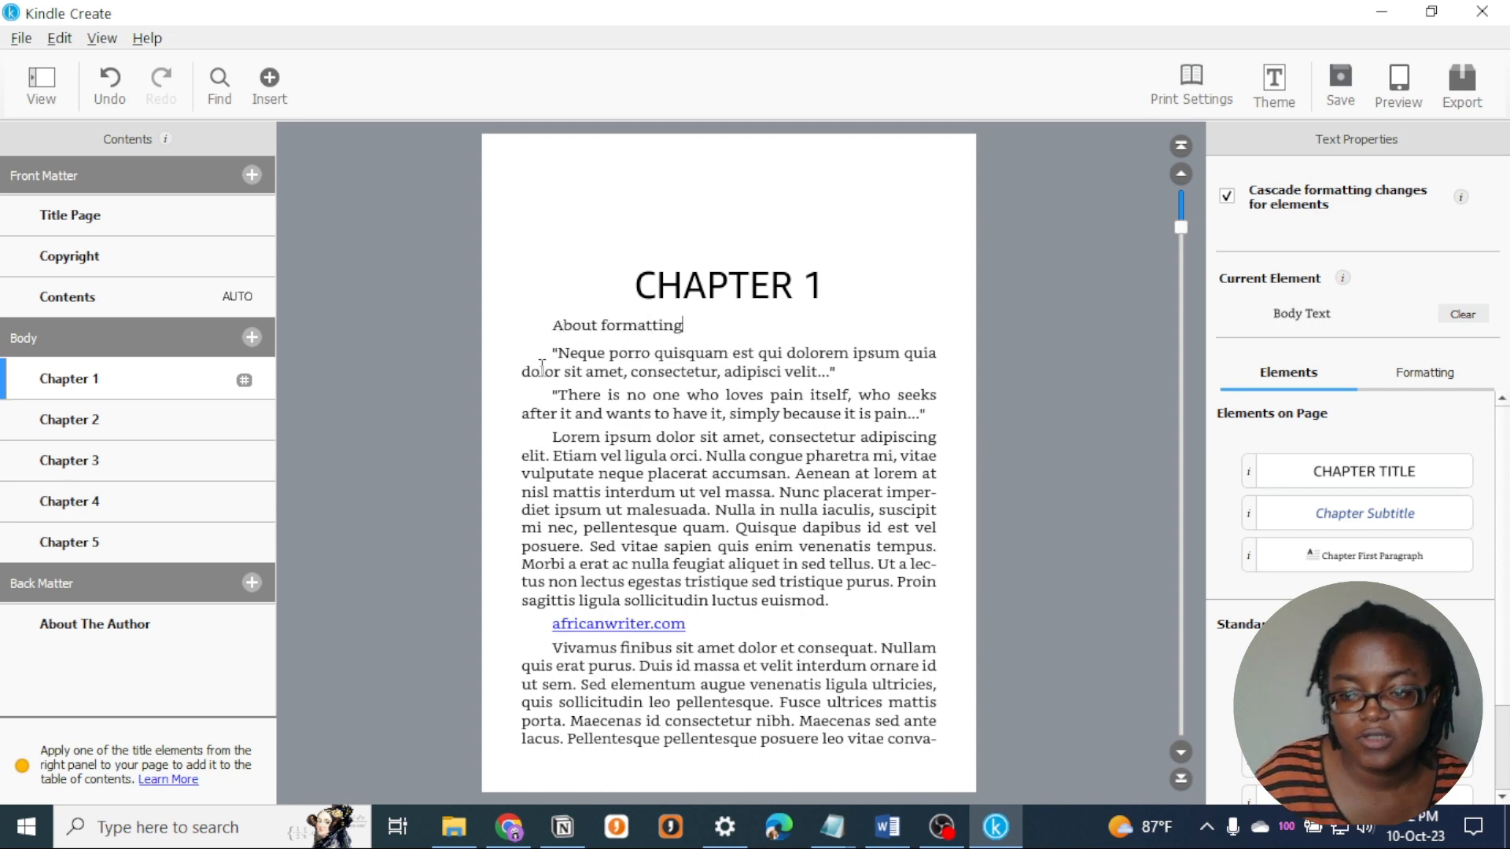
left_click_drag(682, 326, 552, 325)
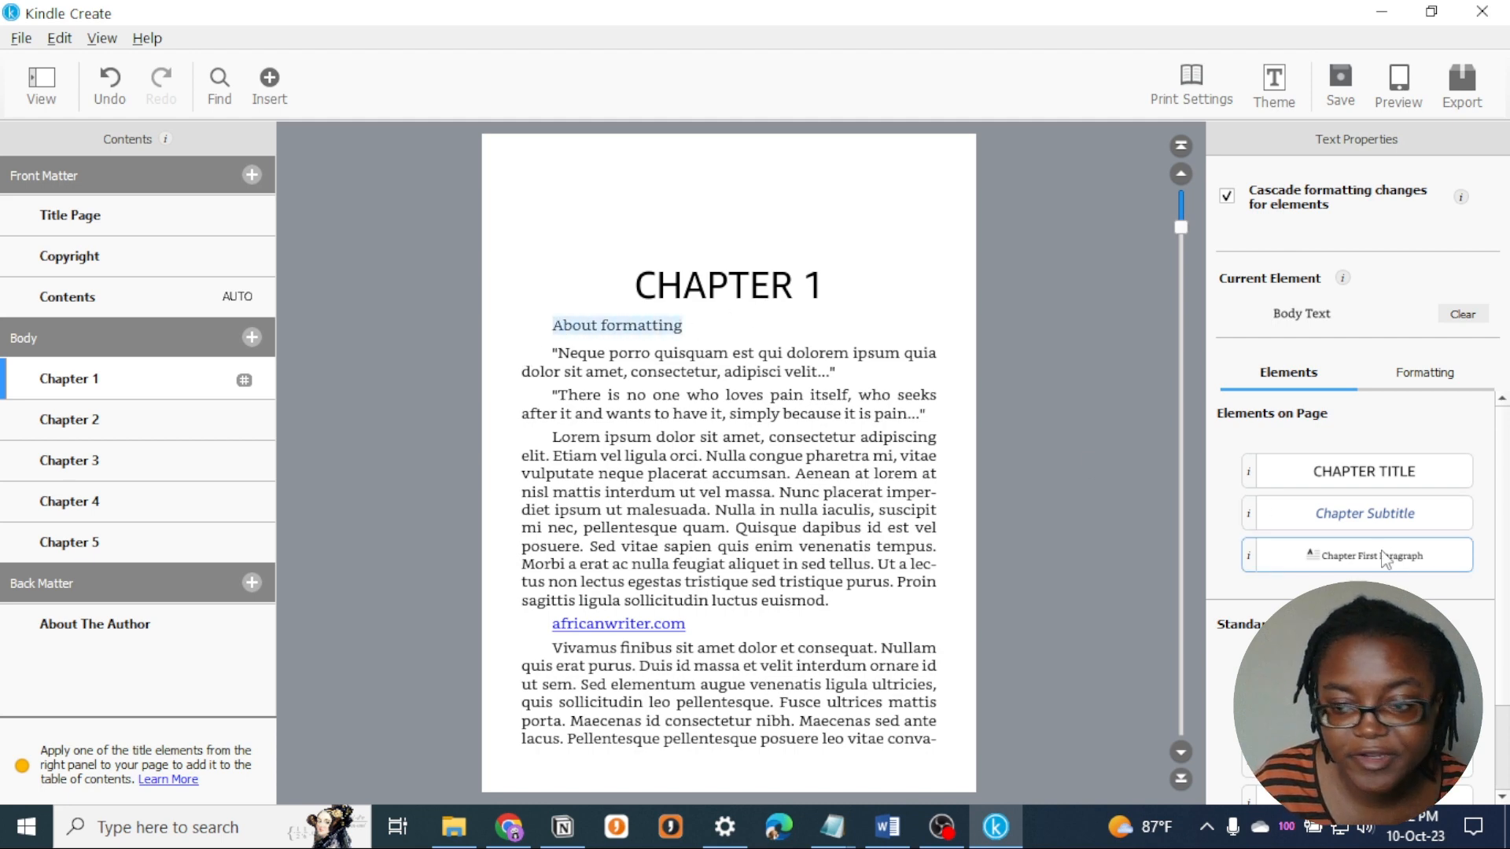
left_click(1368, 513)
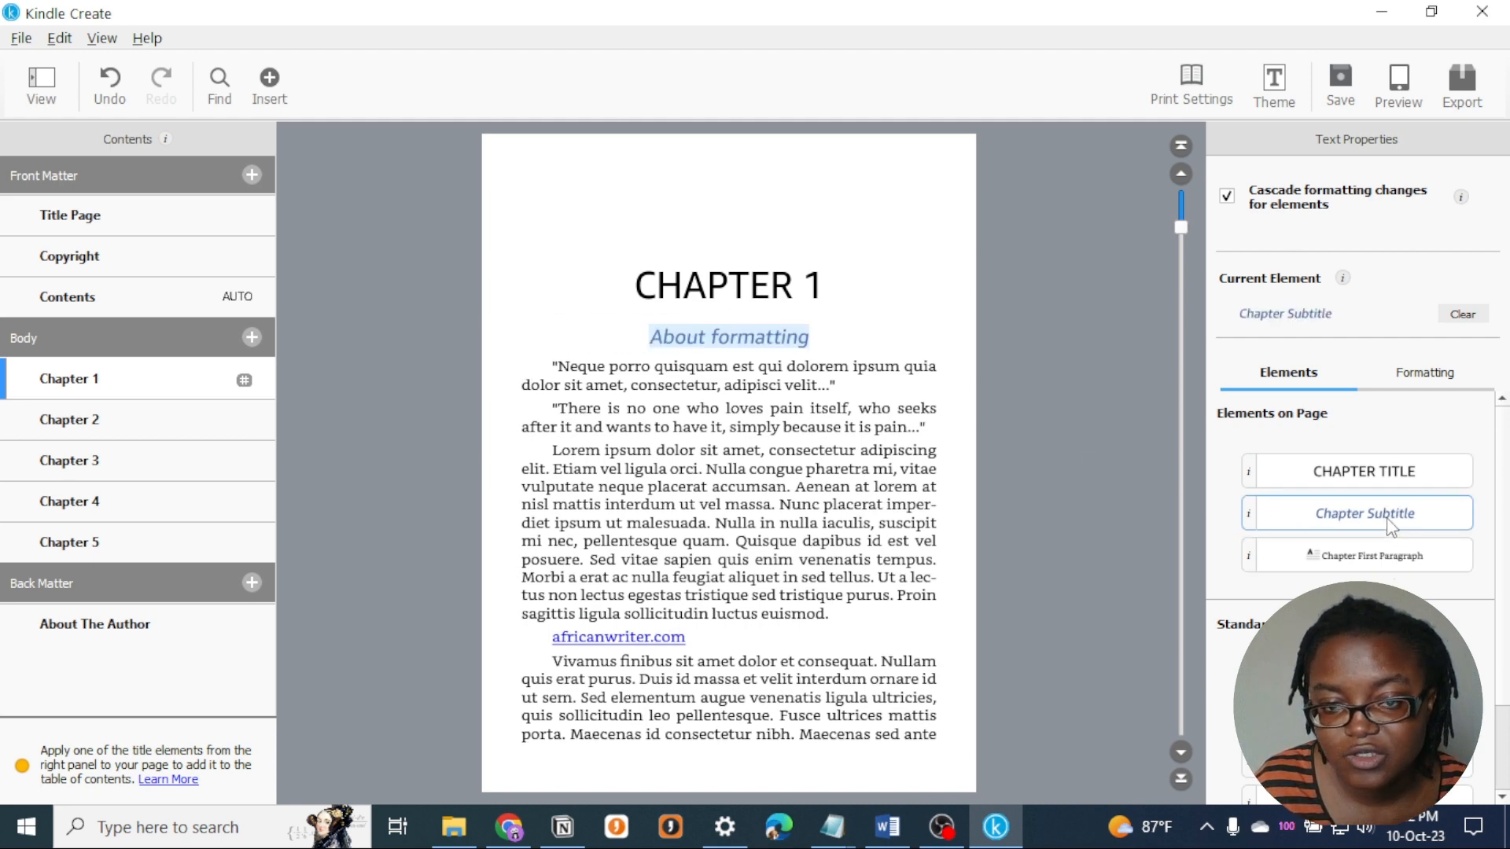
- Try the Chapter First Paragraph element on Chapter 1's opening "Neque porro quisquam" quote, and undo it
left_click(822, 415)
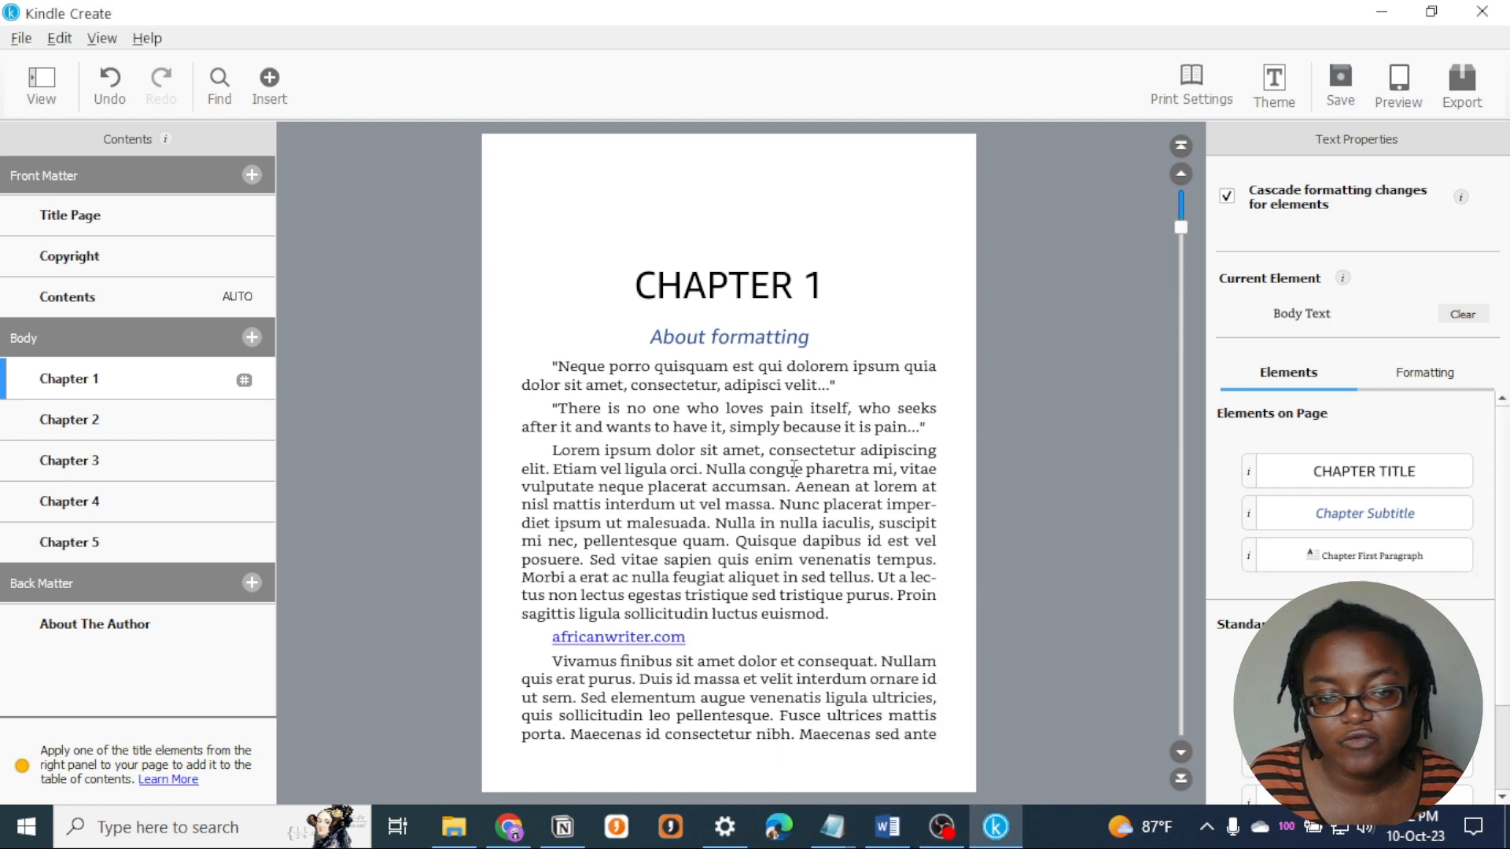
left_click(850, 385)
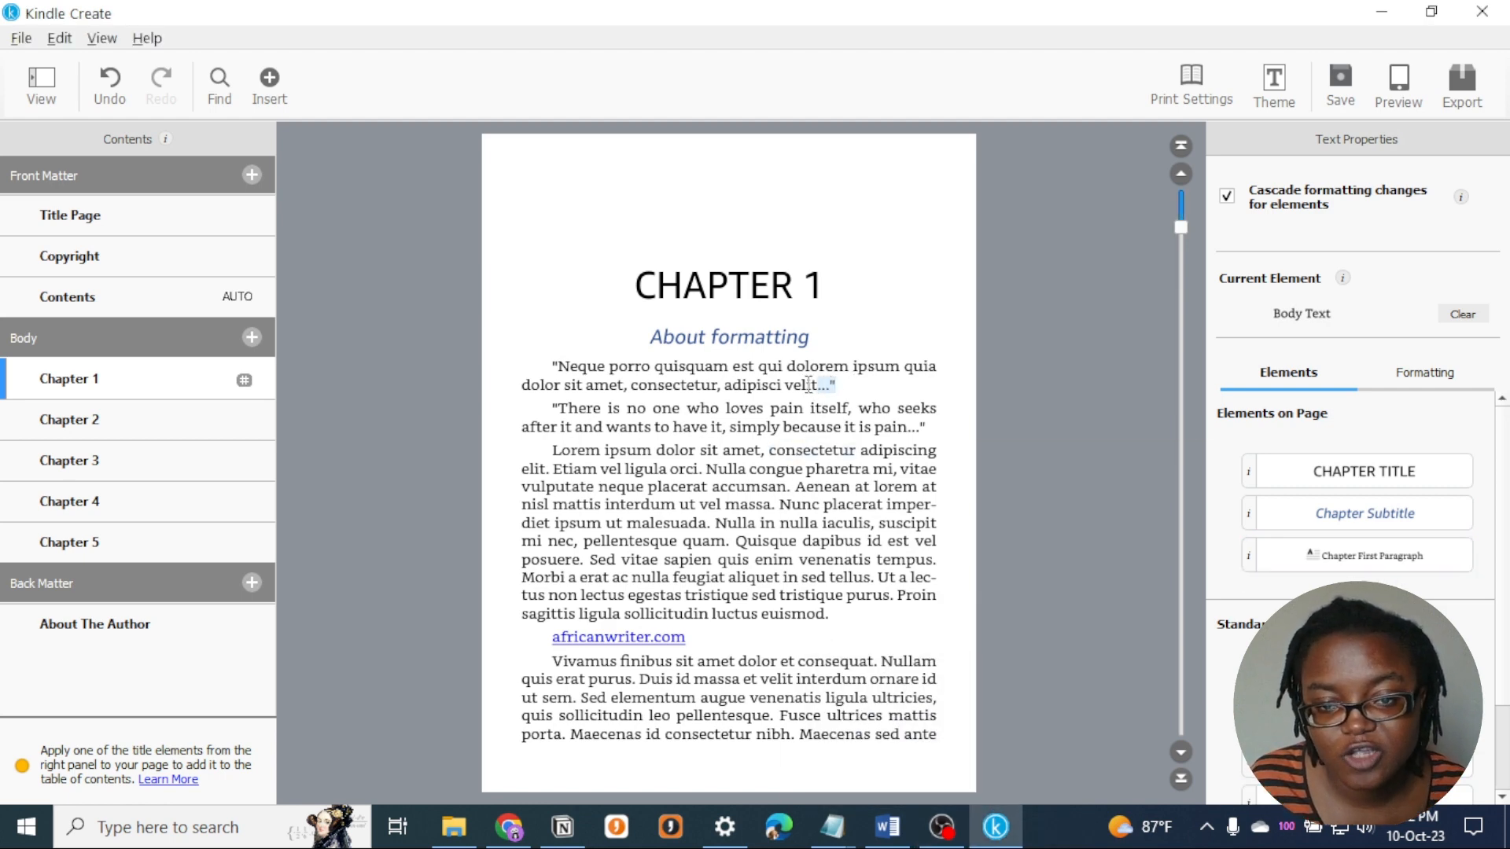
left_click_drag(844, 386, 552, 366)
left_click(1407, 558)
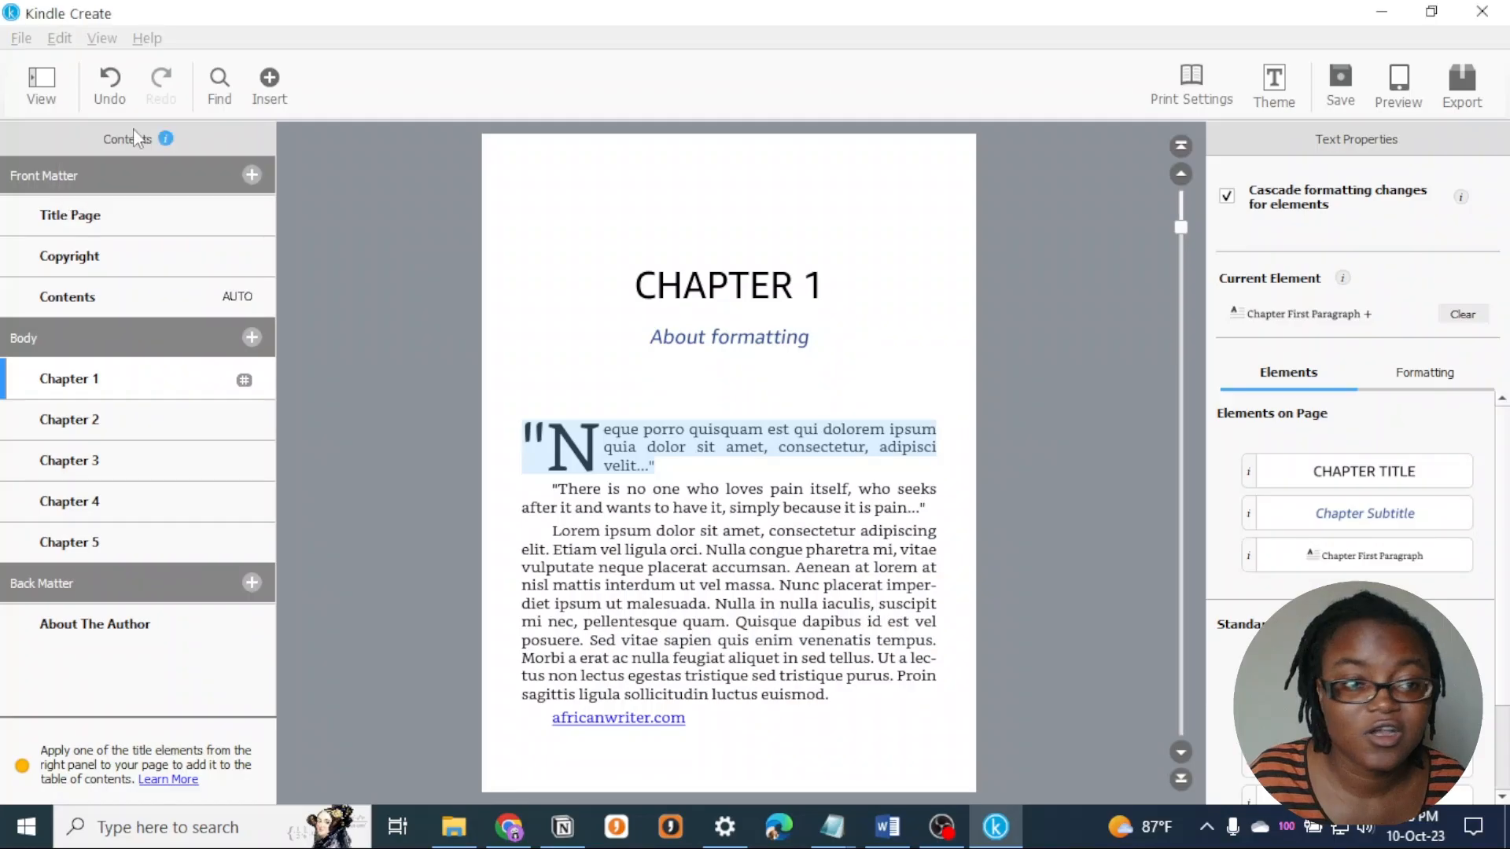
left_click(118, 101)
left_click(830, 395)
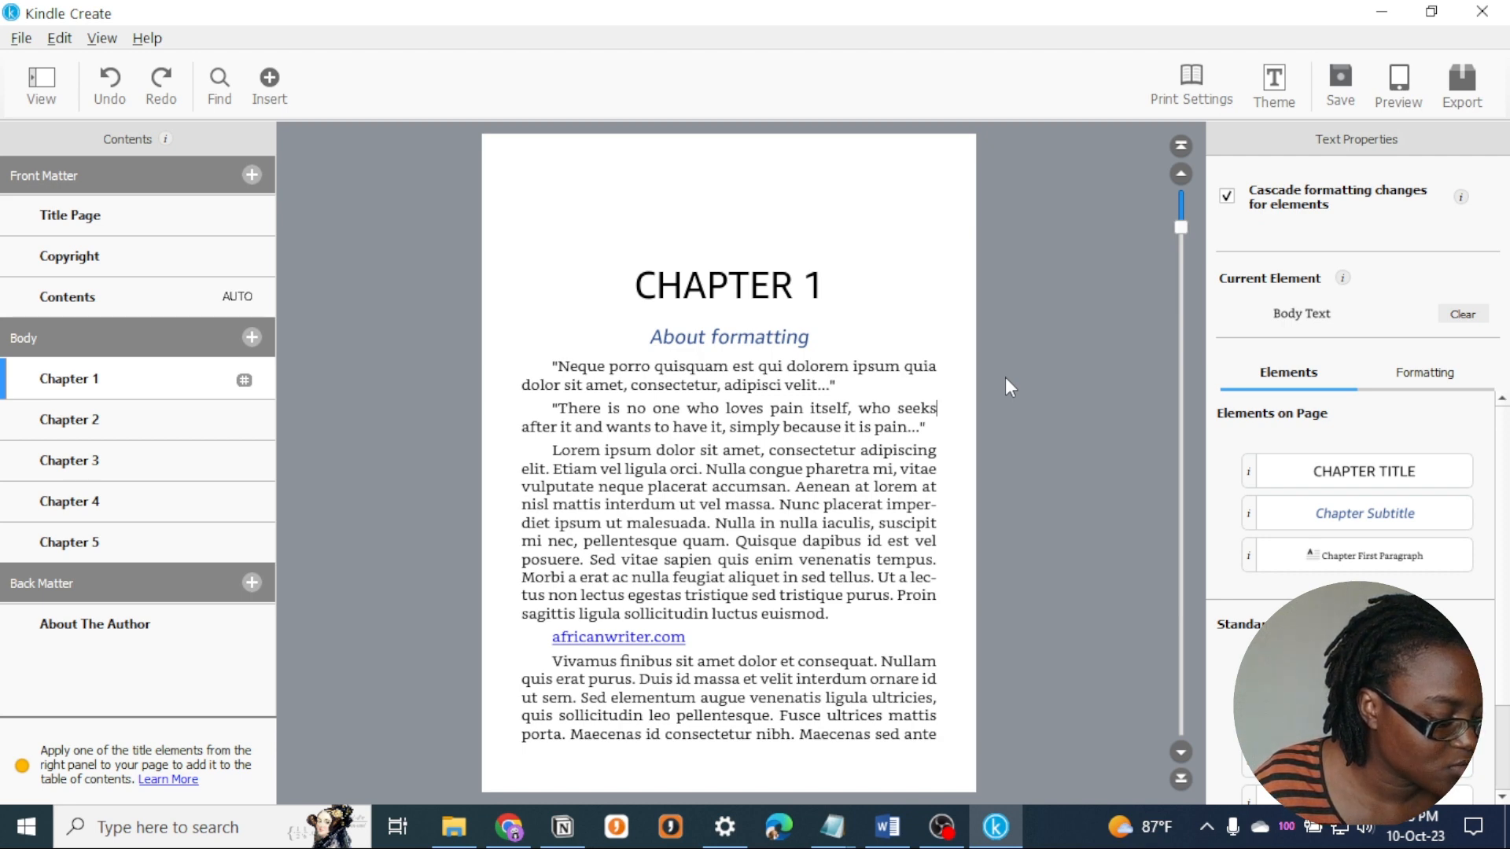
- Apply the Separator element to the three centred asterisks above the "Aenean imperdiet interdum ligula" paragraph in Chapter 4
scroll(690, 605, "down", 15)
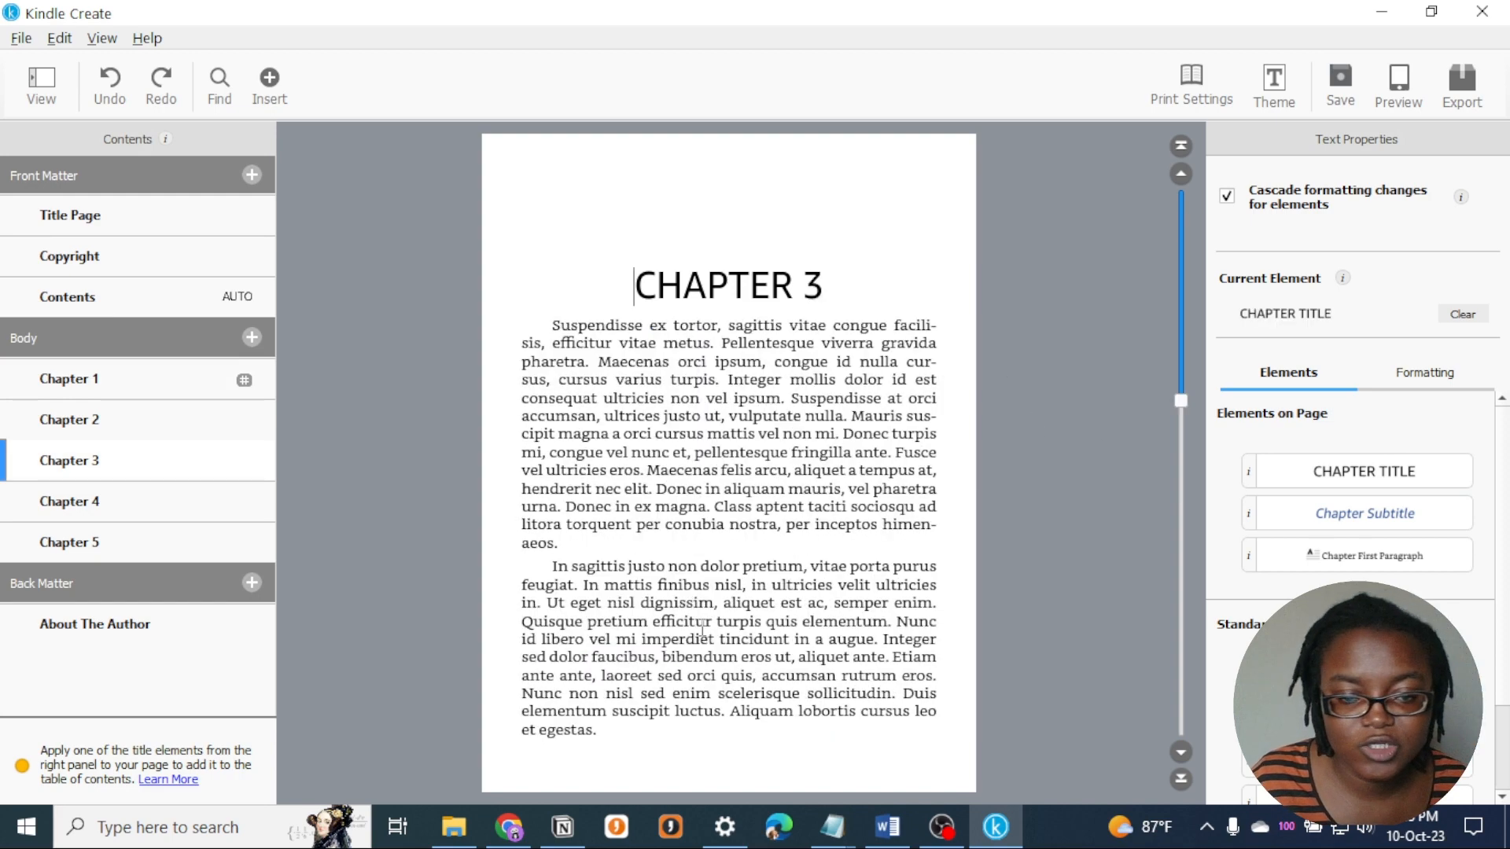
scroll(690, 598, "up", 15)
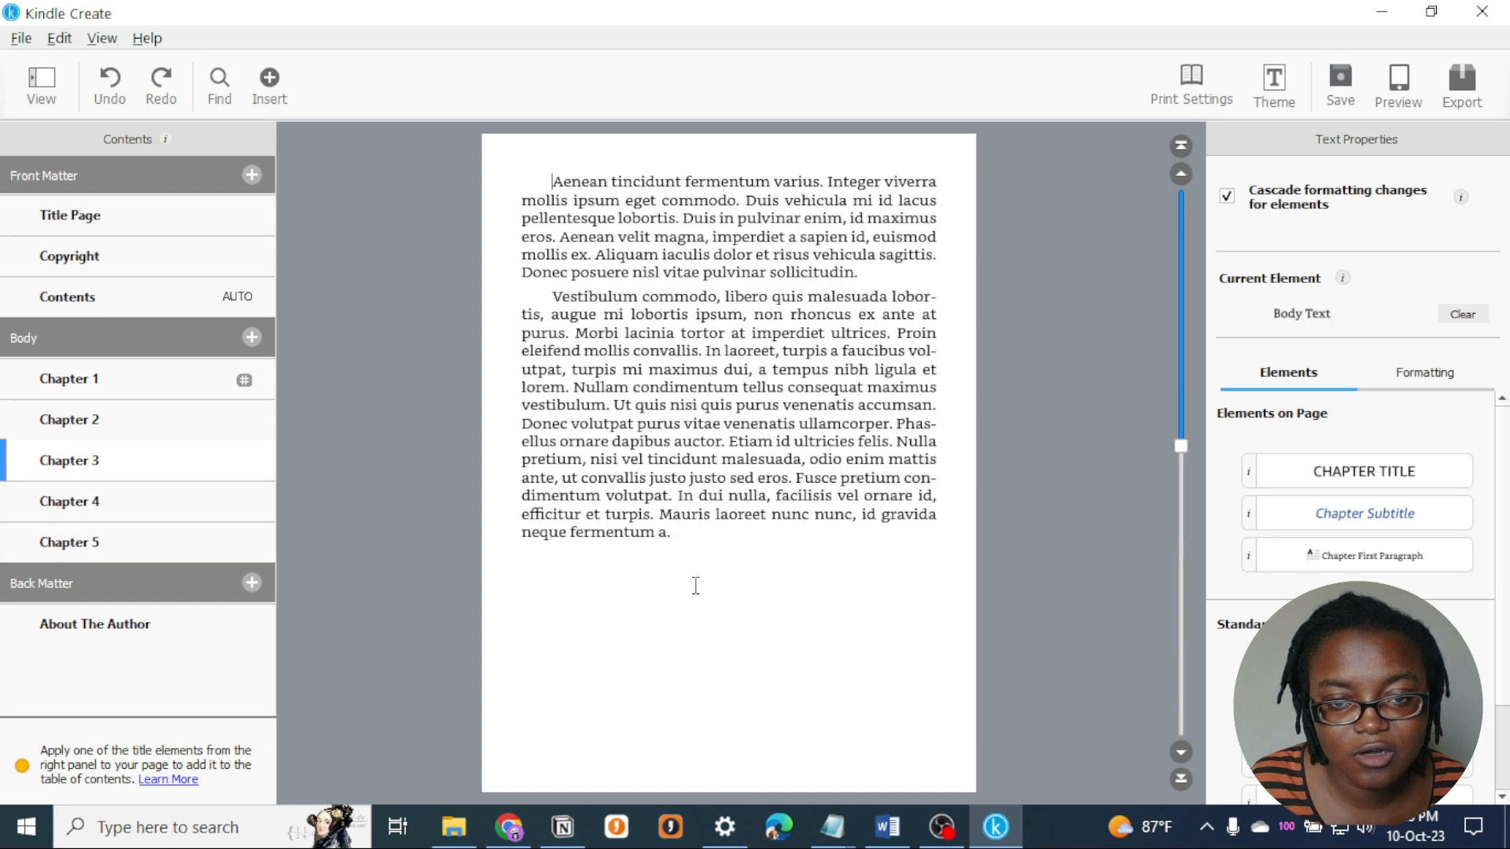
scroll(699, 584, "up", 5)
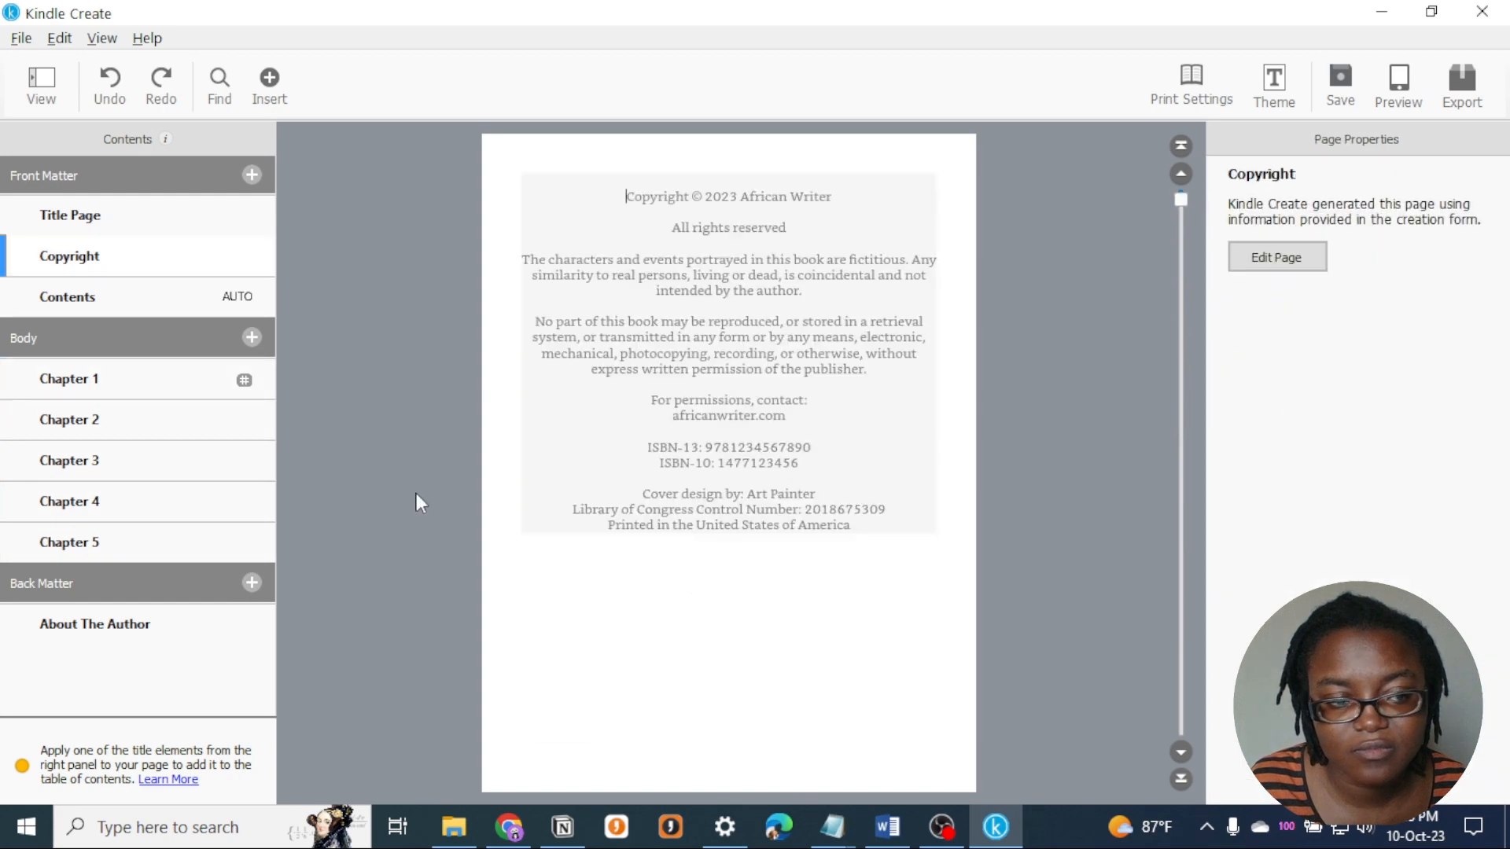
left_click(135, 386)
scroll(775, 472, "down", 10)
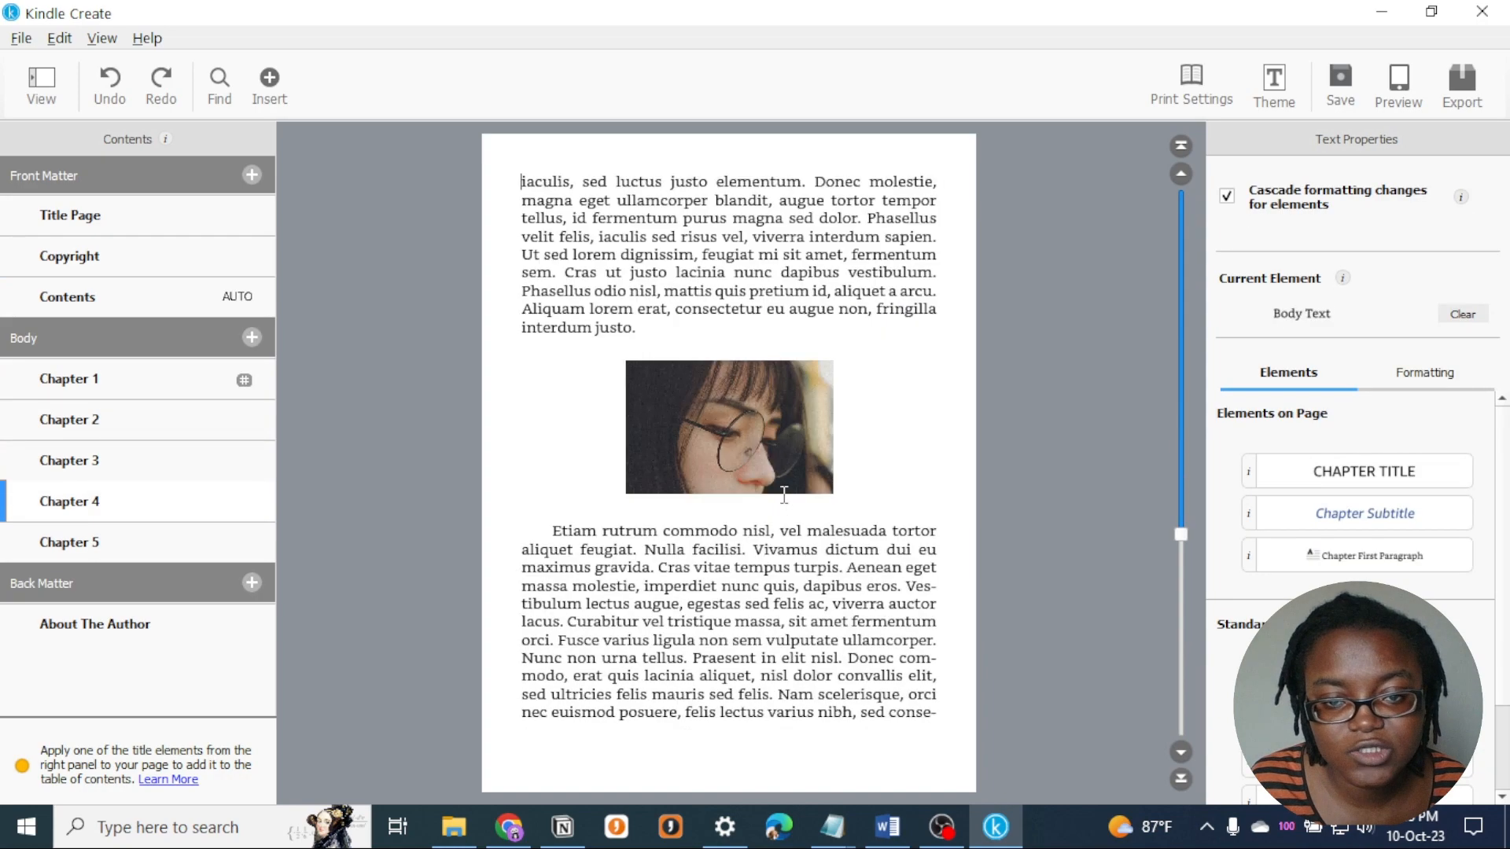
scroll(784, 495, "down", 3)
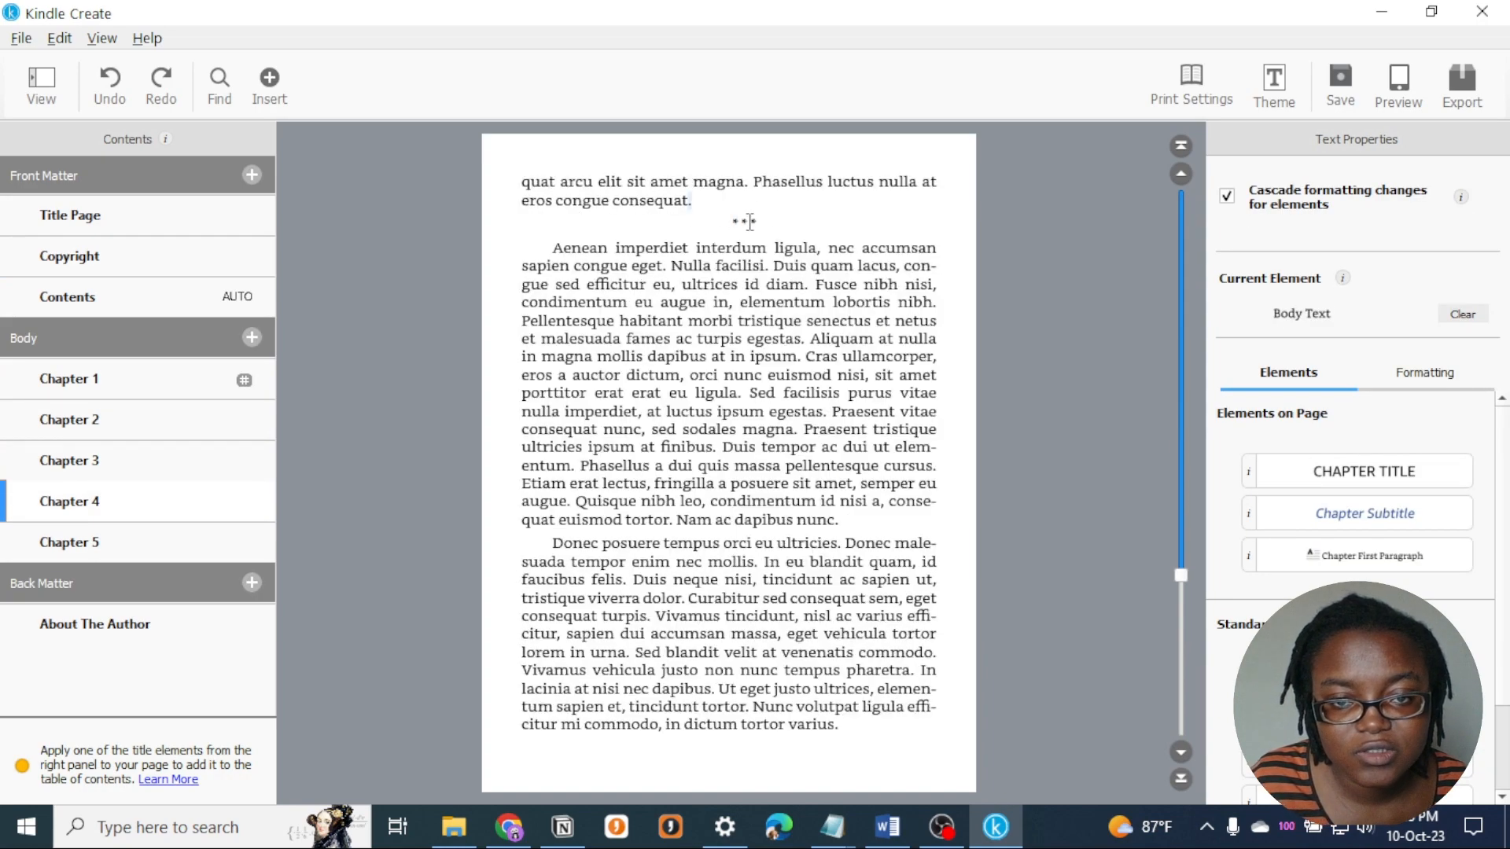
mouse_move(761, 221)
left_mouse_down()
mouse_move(732, 222)
mouse_move(764, 226)
left_mouse_up()
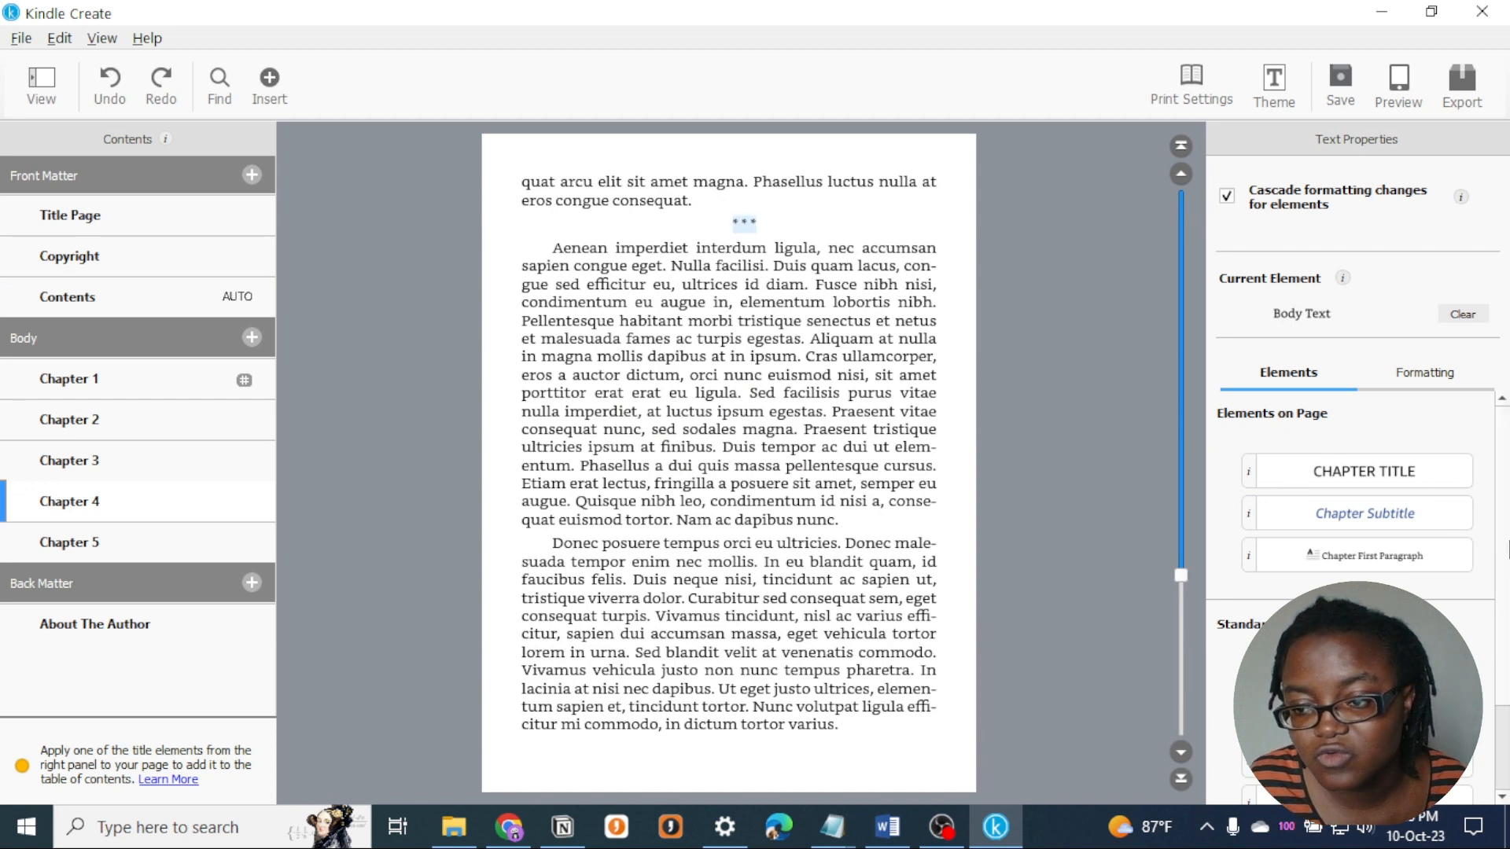
scroll(1500, 702, "down", 3)
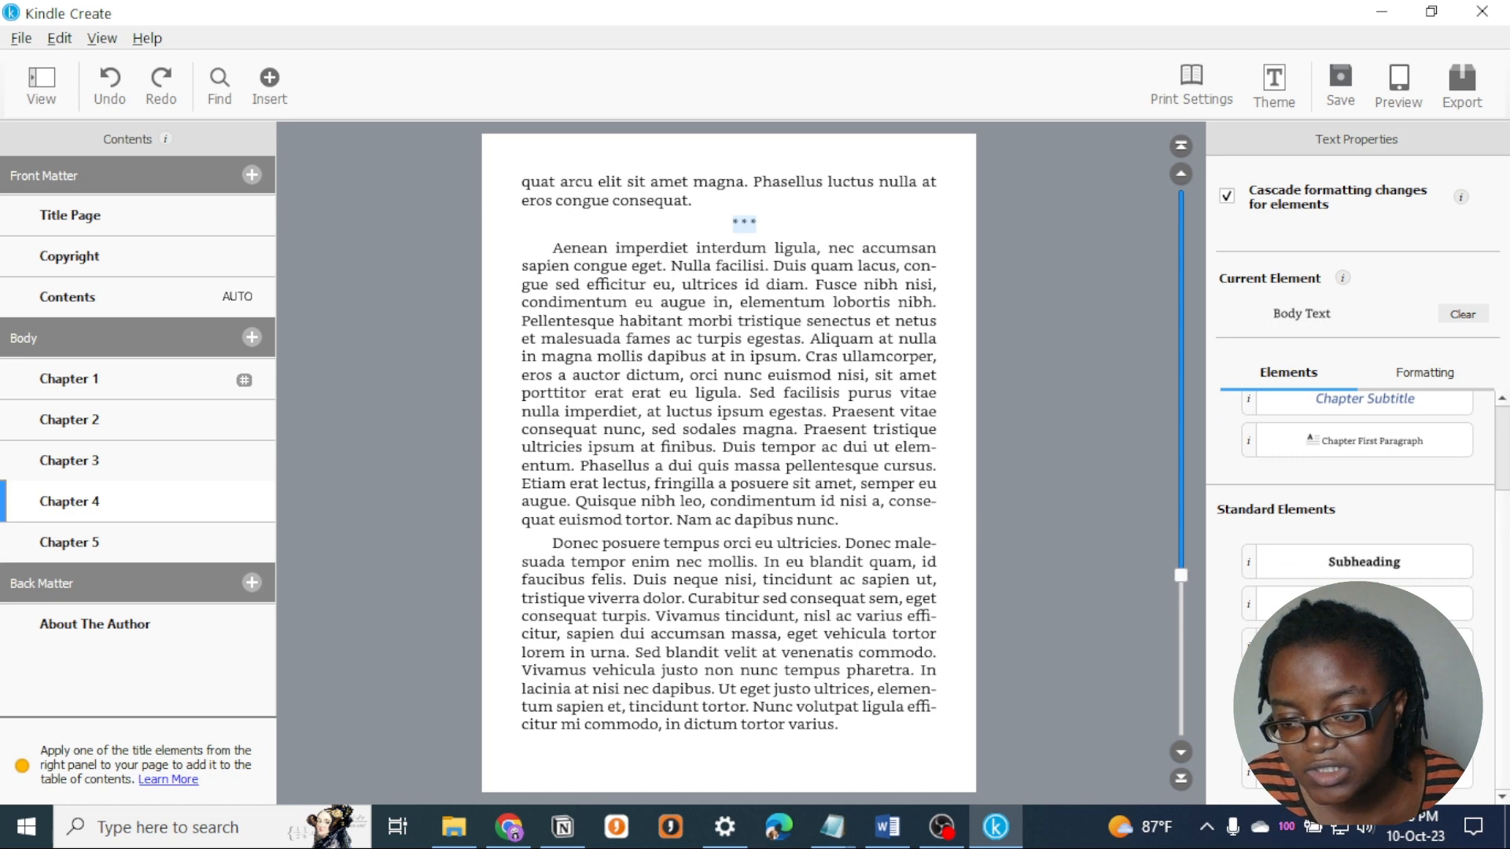
left_click(1364, 687)
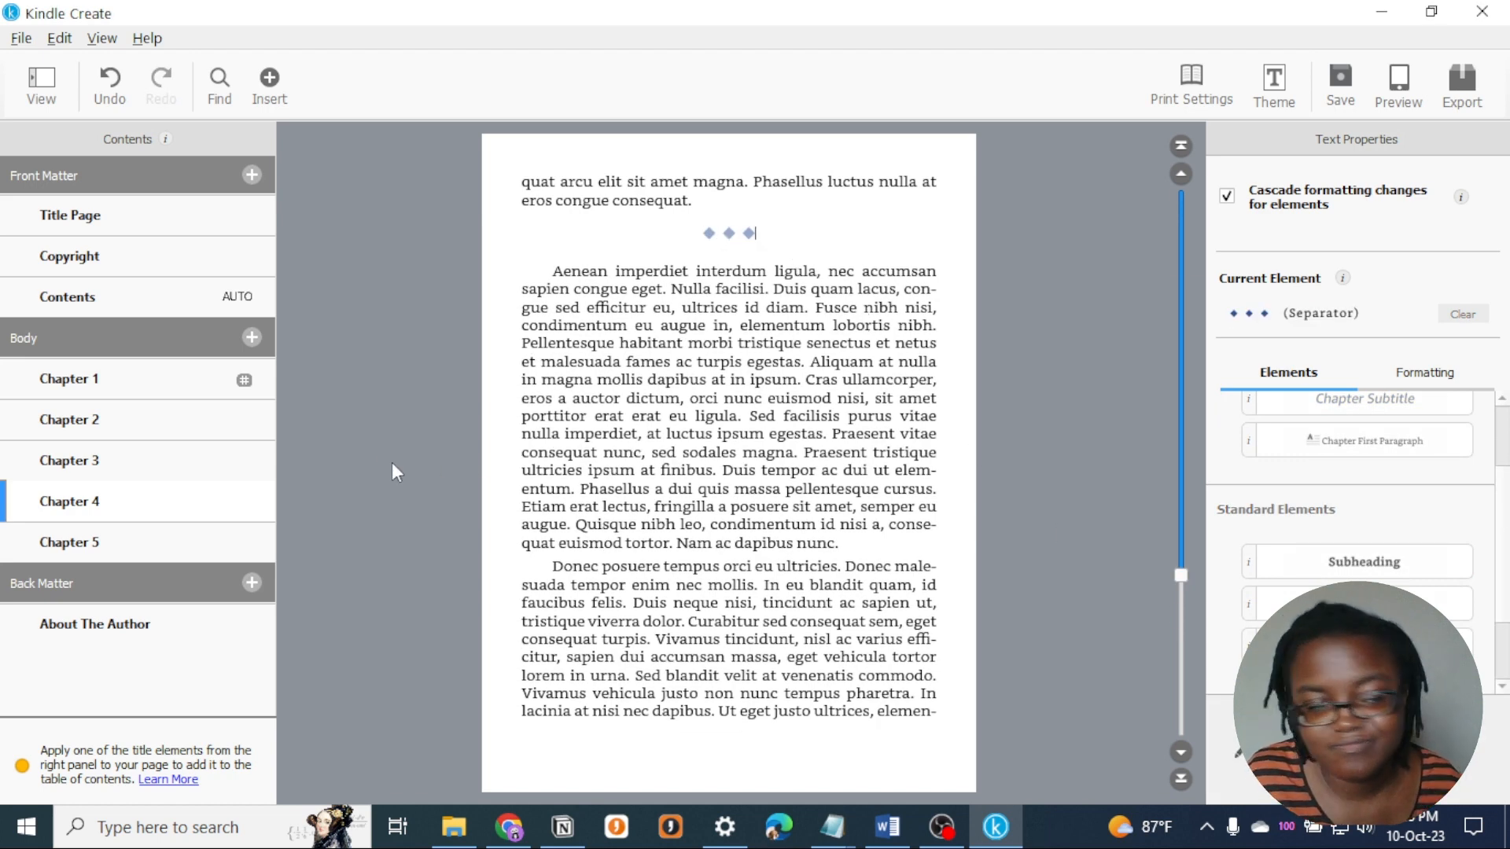
- Apply the Separator element to the three centred asterisks above the "Nunc nec tristique lacus" paragraph in Chapter 2
left_click(99, 506)
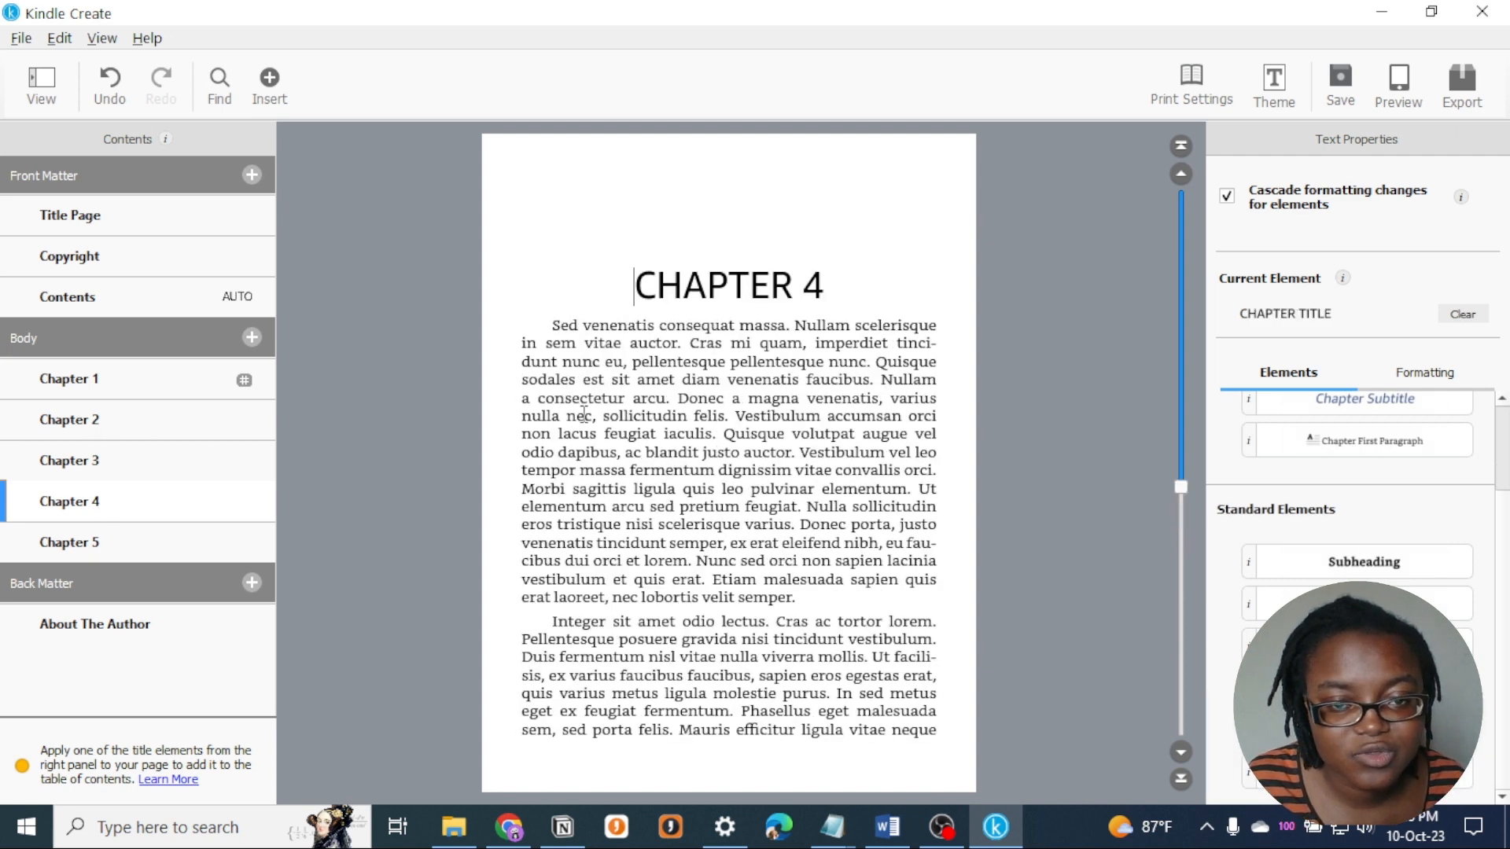
scroll(583, 414, "down", 1)
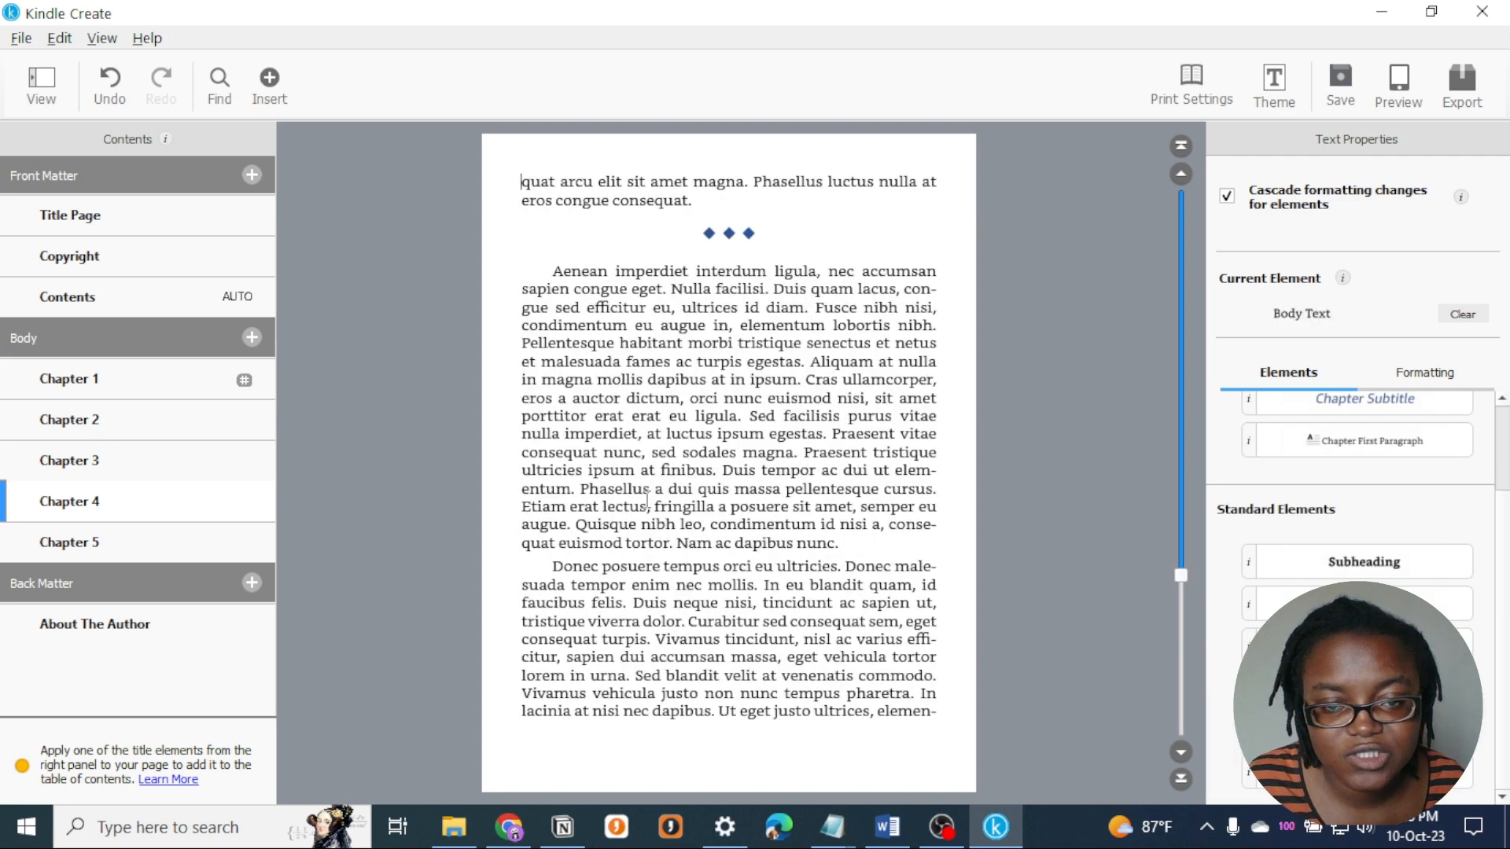
left_click(135, 393)
scroll(857, 525, "down", 2)
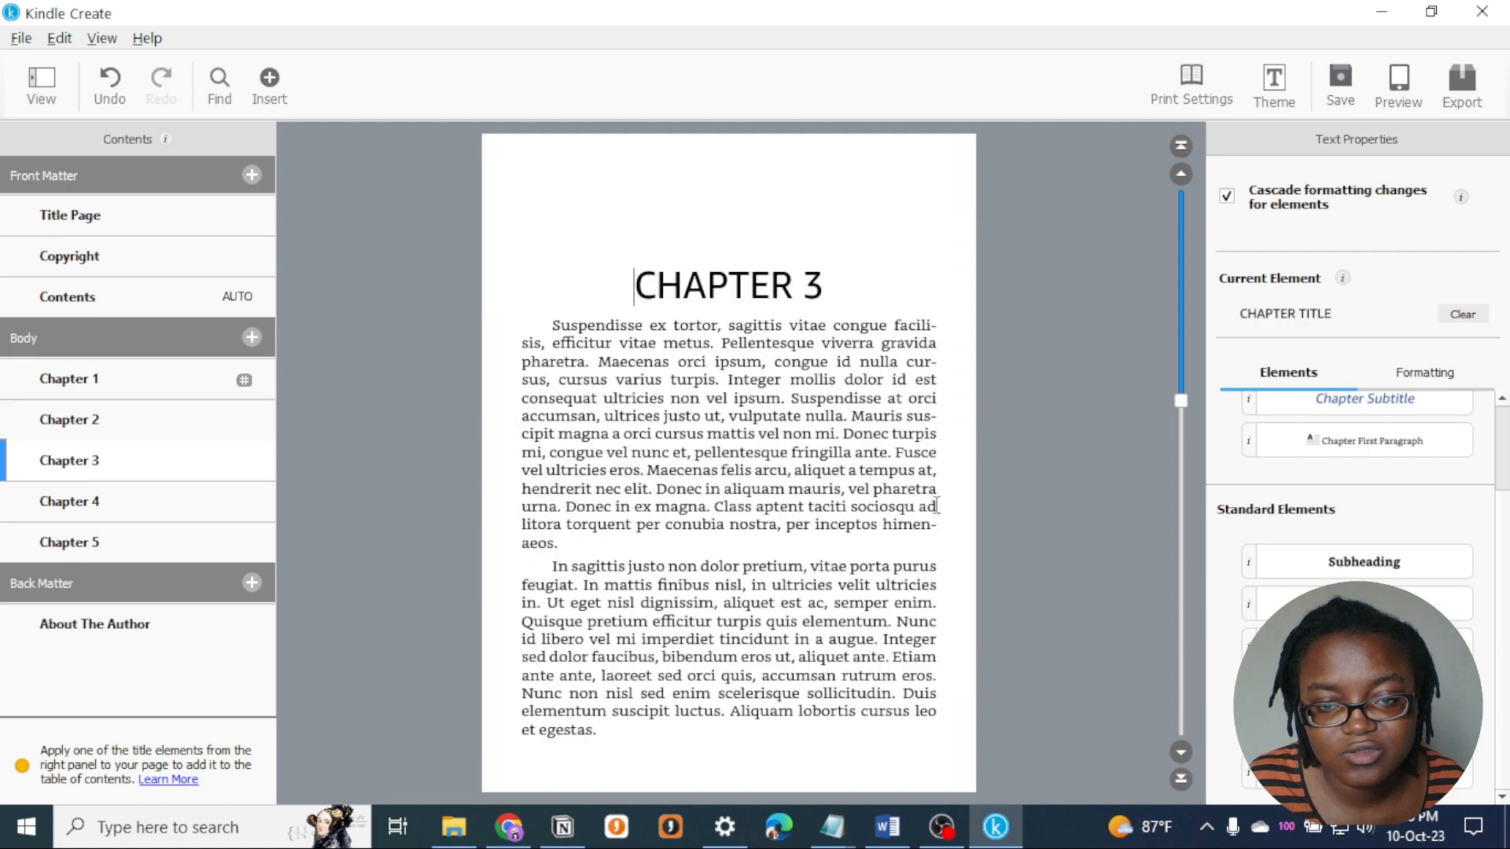
scroll(933, 508, "up", 5)
scroll(811, 563, "down", 4)
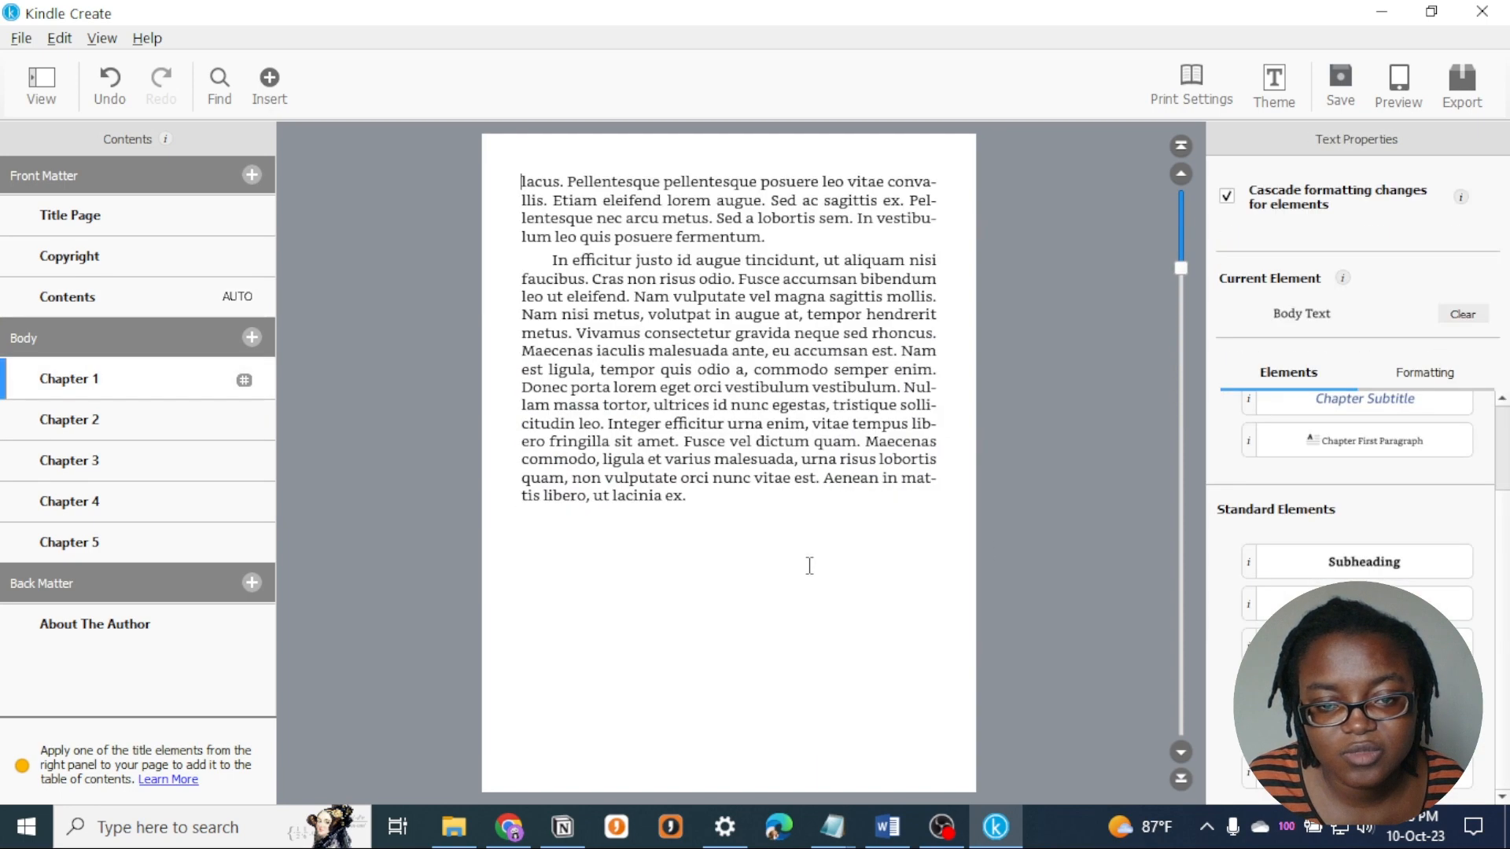
left_click_drag(779, 230, 689, 223)
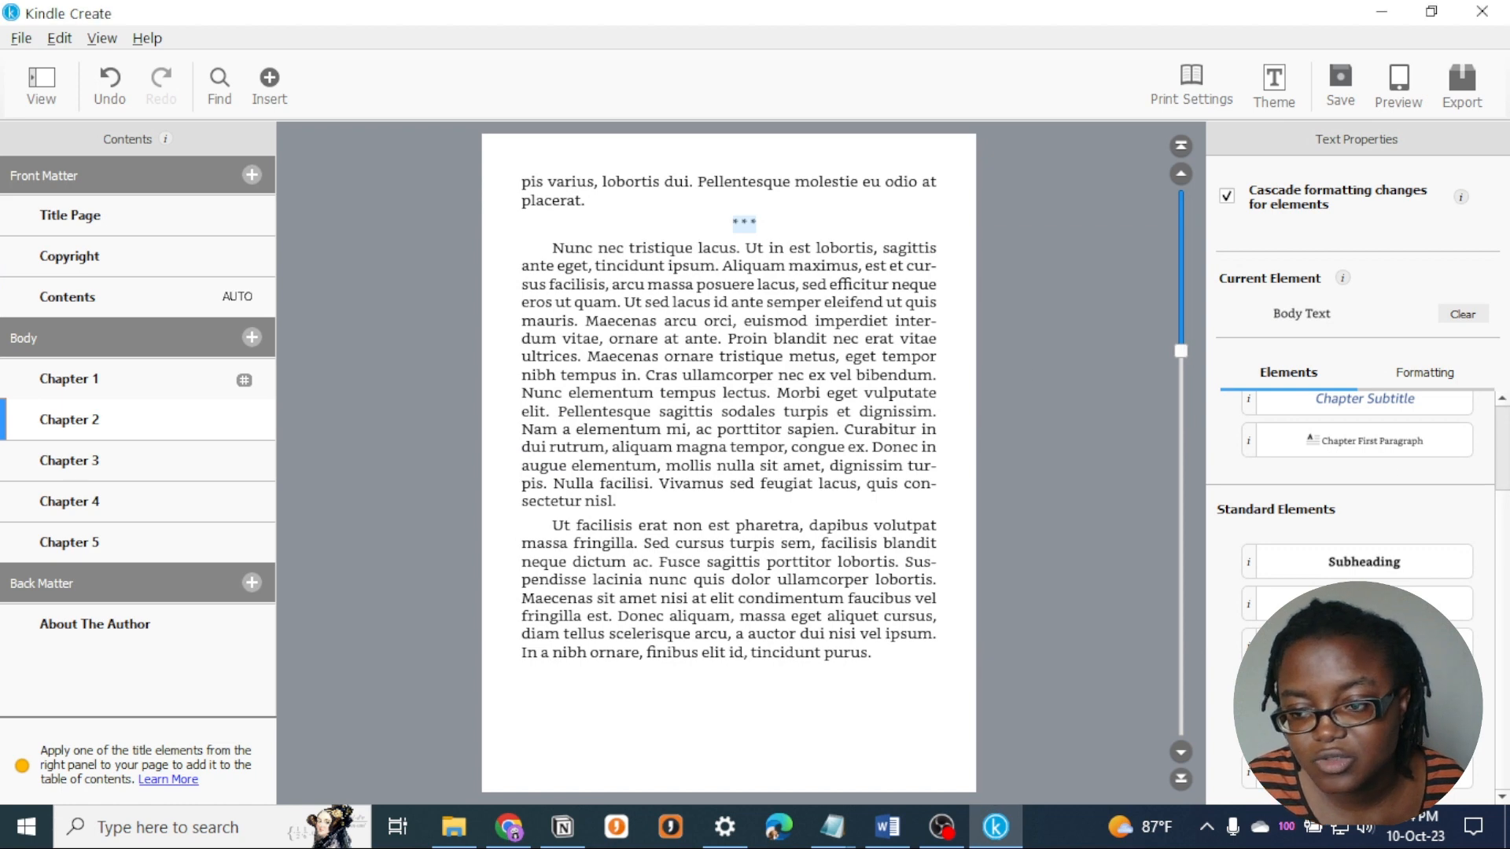
left_click(1364, 730)
left_click(771, 290)
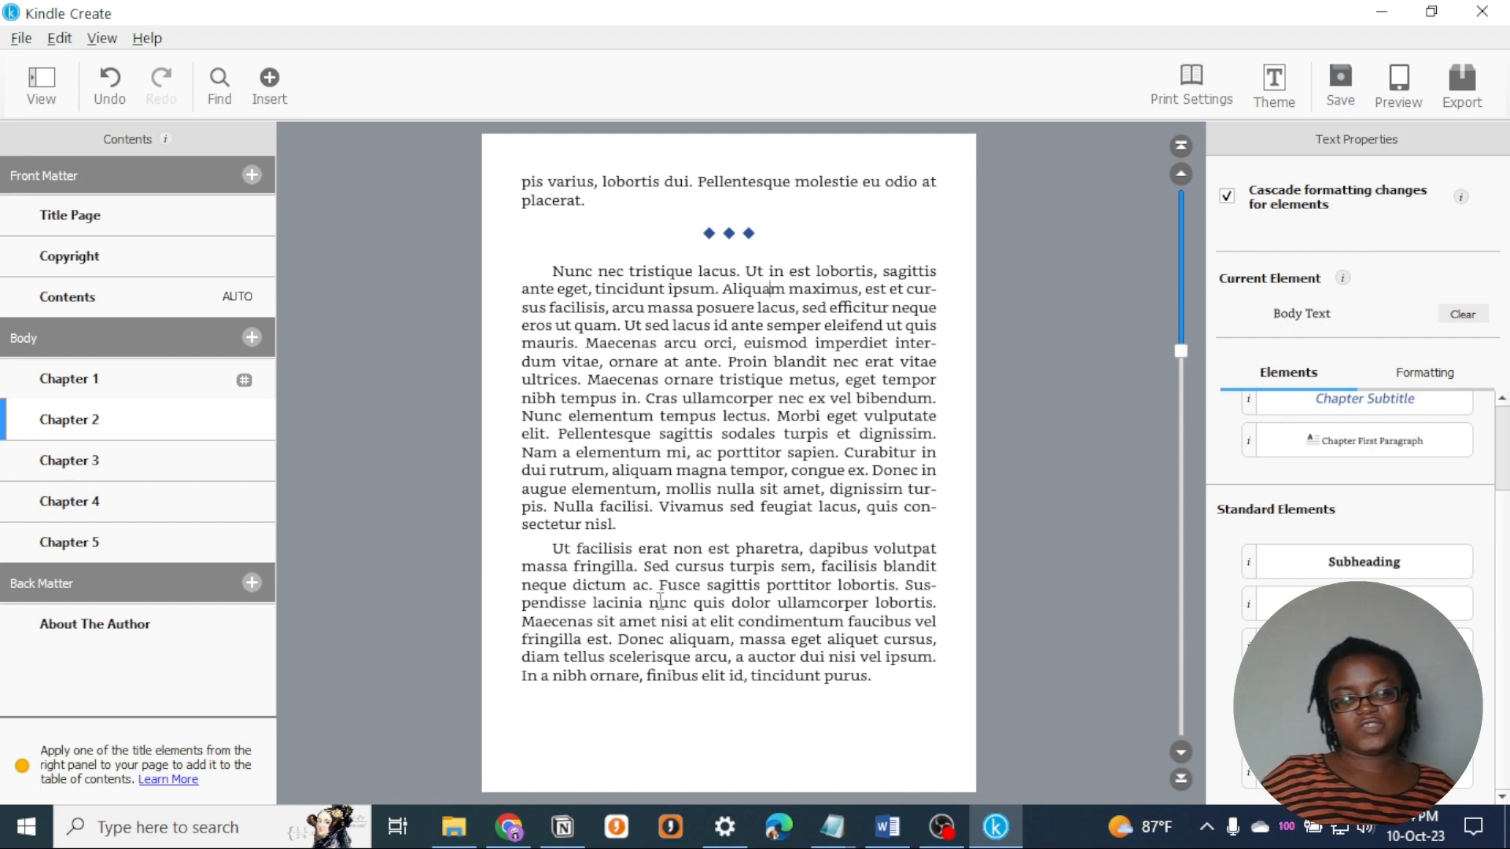
- Split Chapter 1's last paragraph before "Fusce vel dictum quam" and apply the Block Quote element to the new paragraph
scroll(708, 601, "down", 3)
scroll(863, 630, "up", 5)
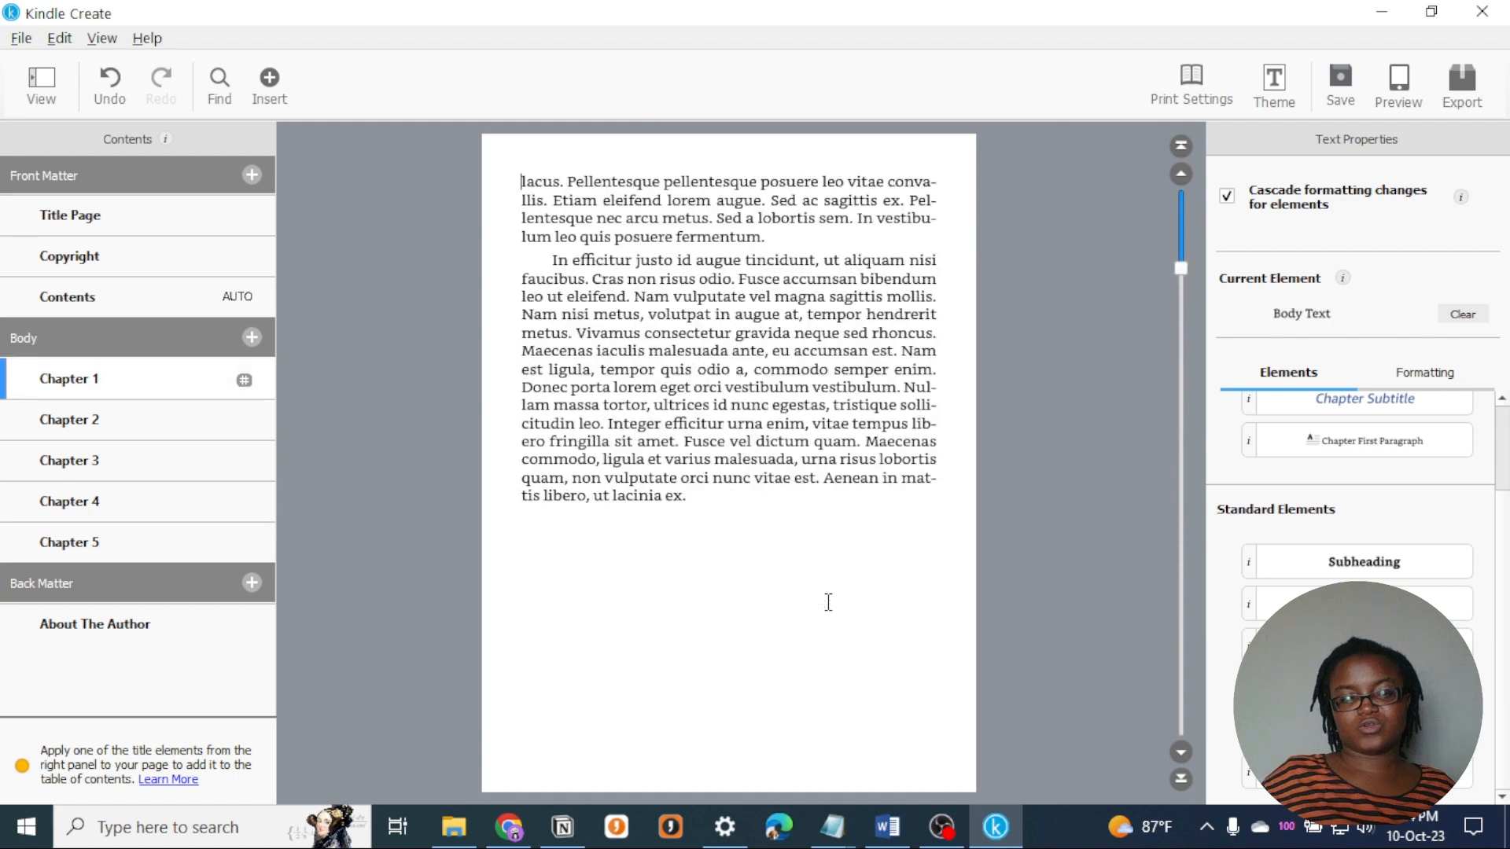
left_click(708, 504)
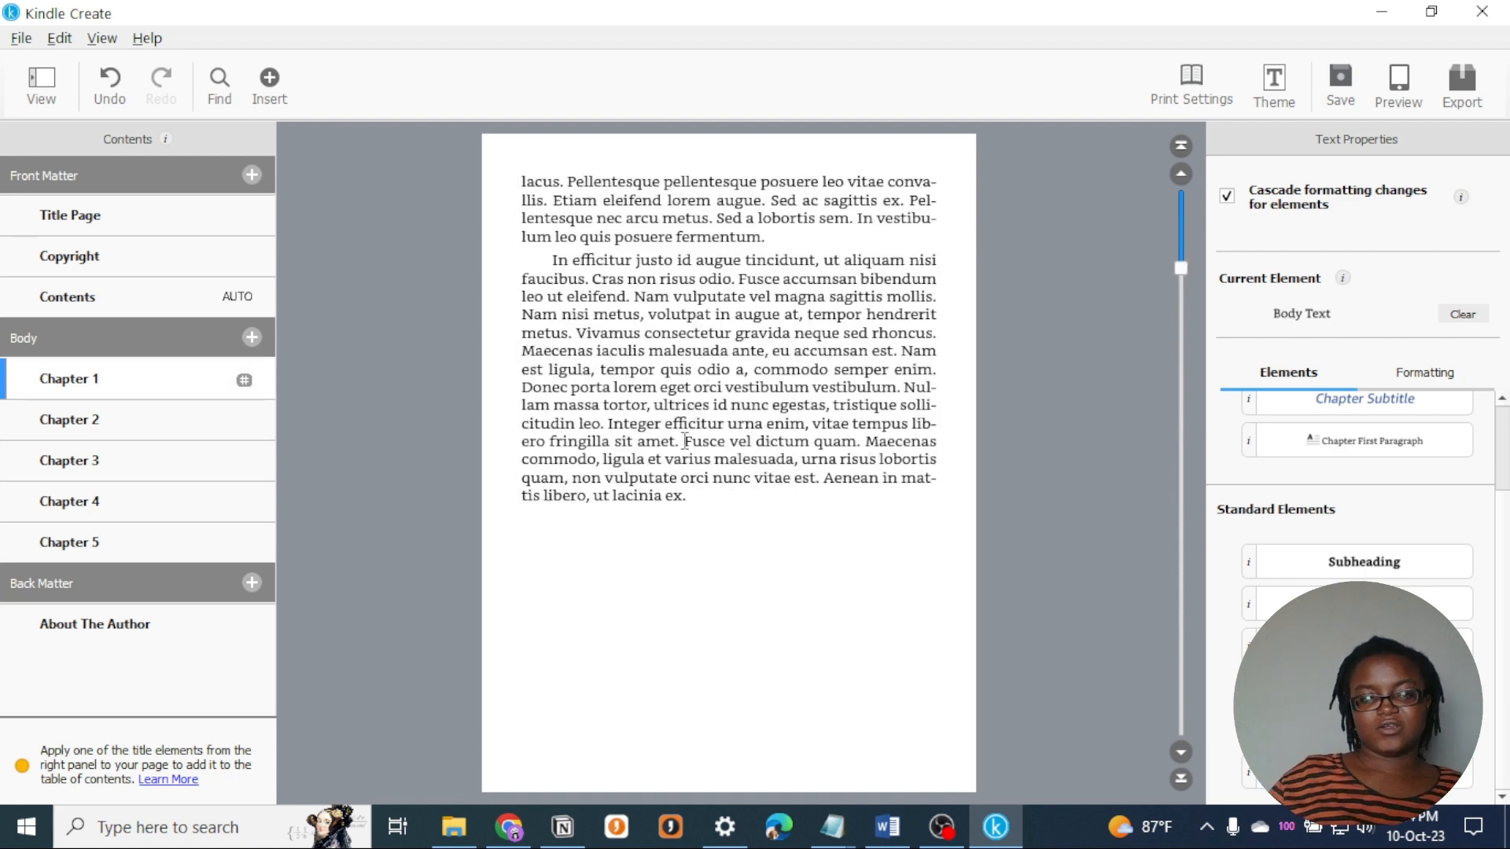
key("Return")
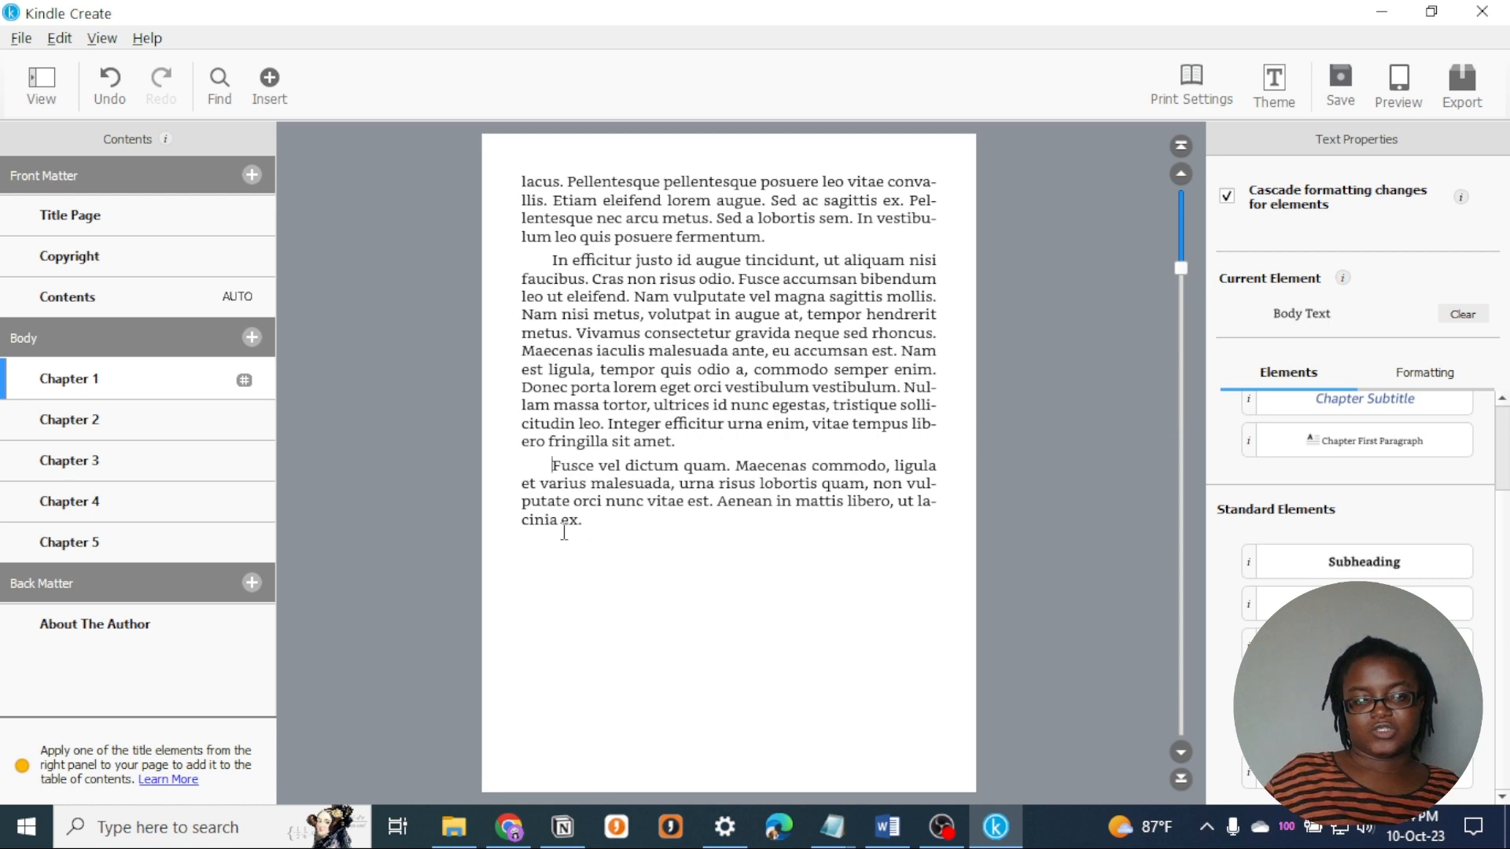
left_click_drag(590, 520, 546, 469)
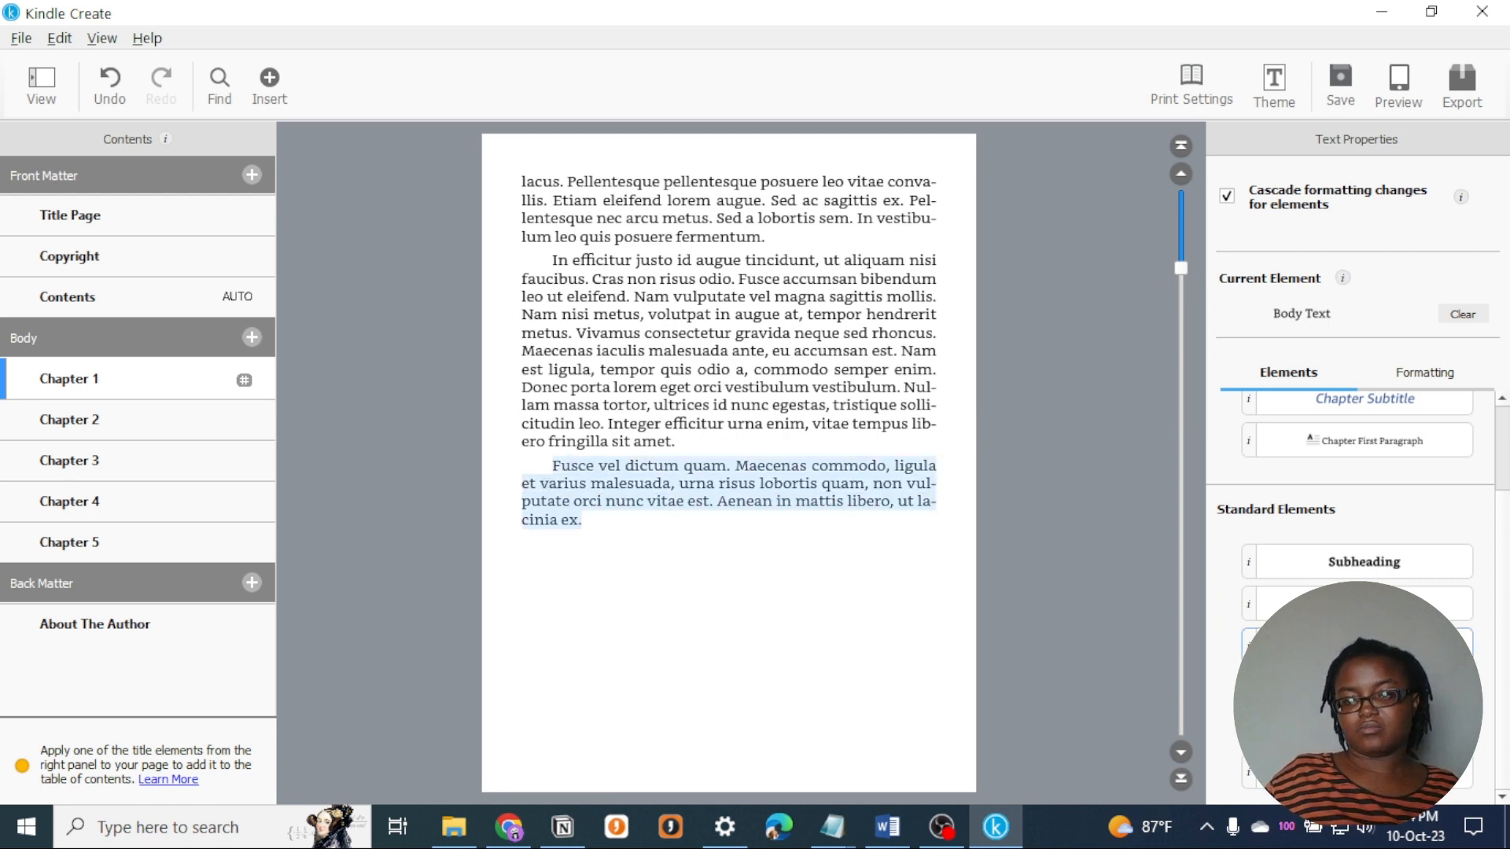
left_click(1364, 604)
- Add an attribution to the Chapter 1 block quote on its own line, with "~" before the quoted person's full name
left_click(762, 544)
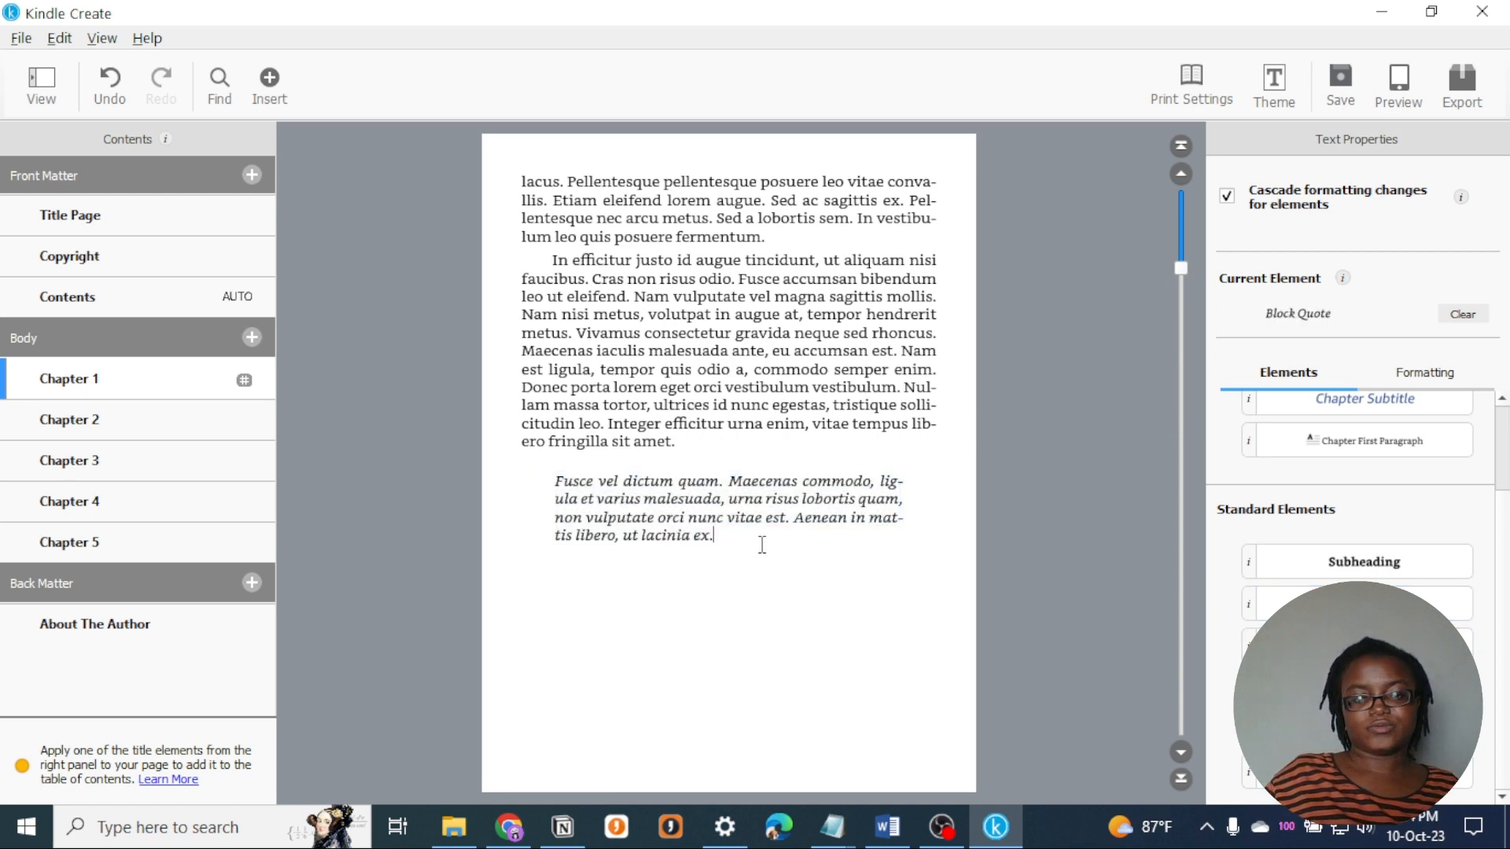
key("Return")
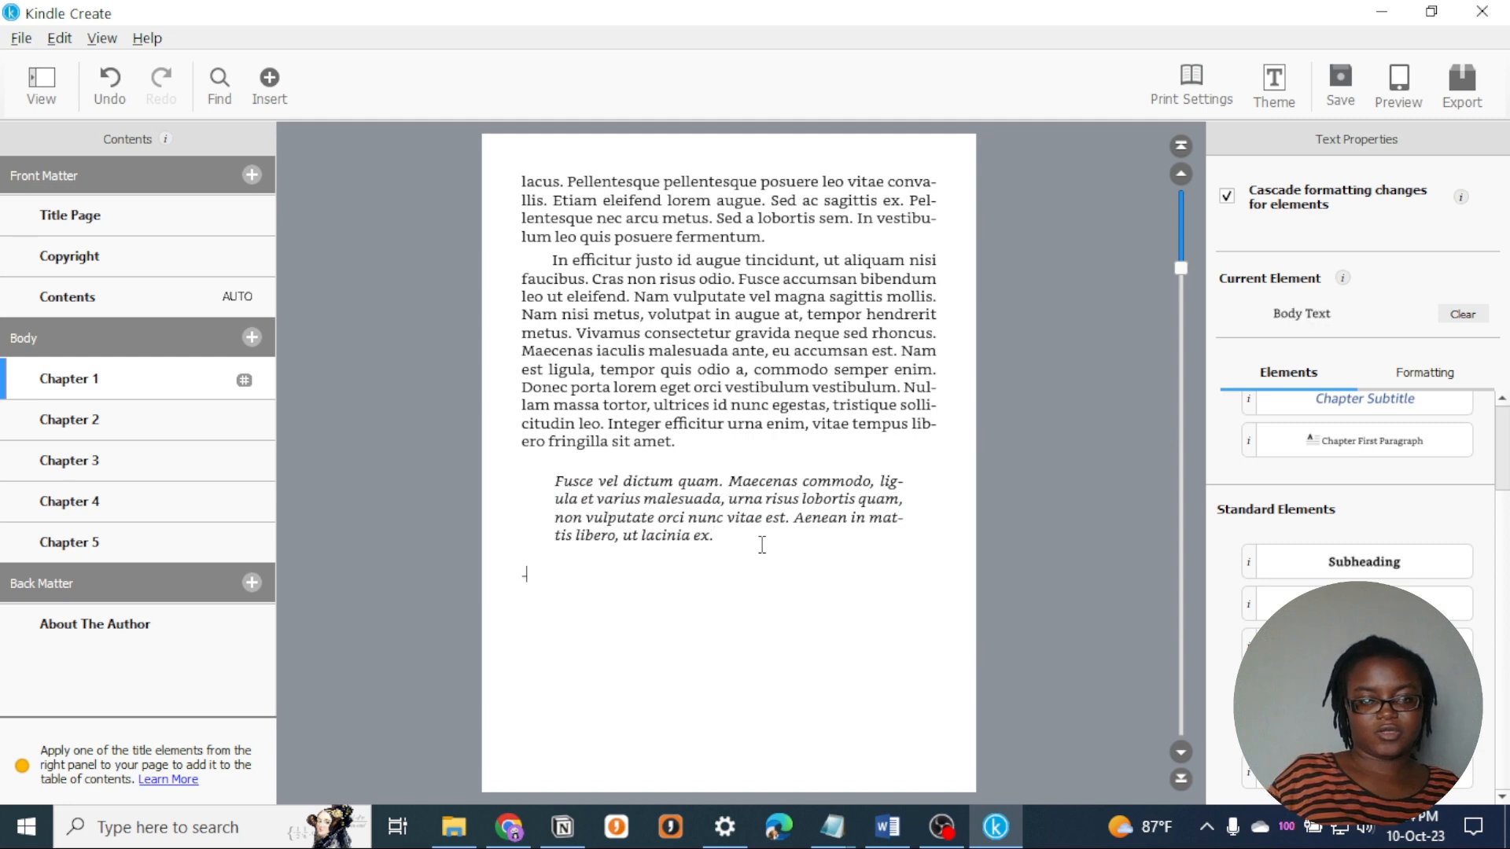
left_click(758, 541)
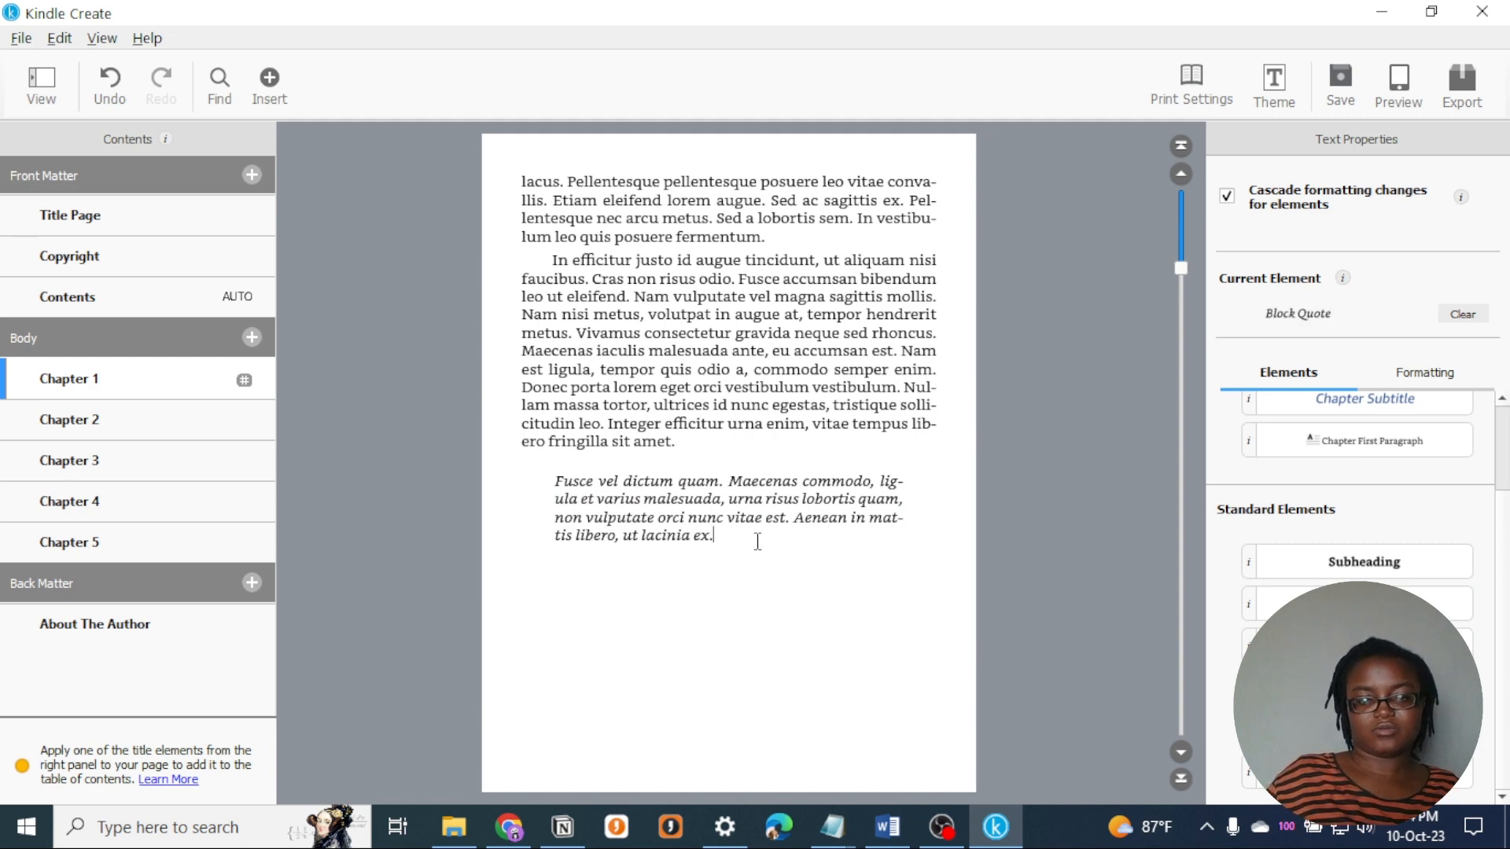
type("-")
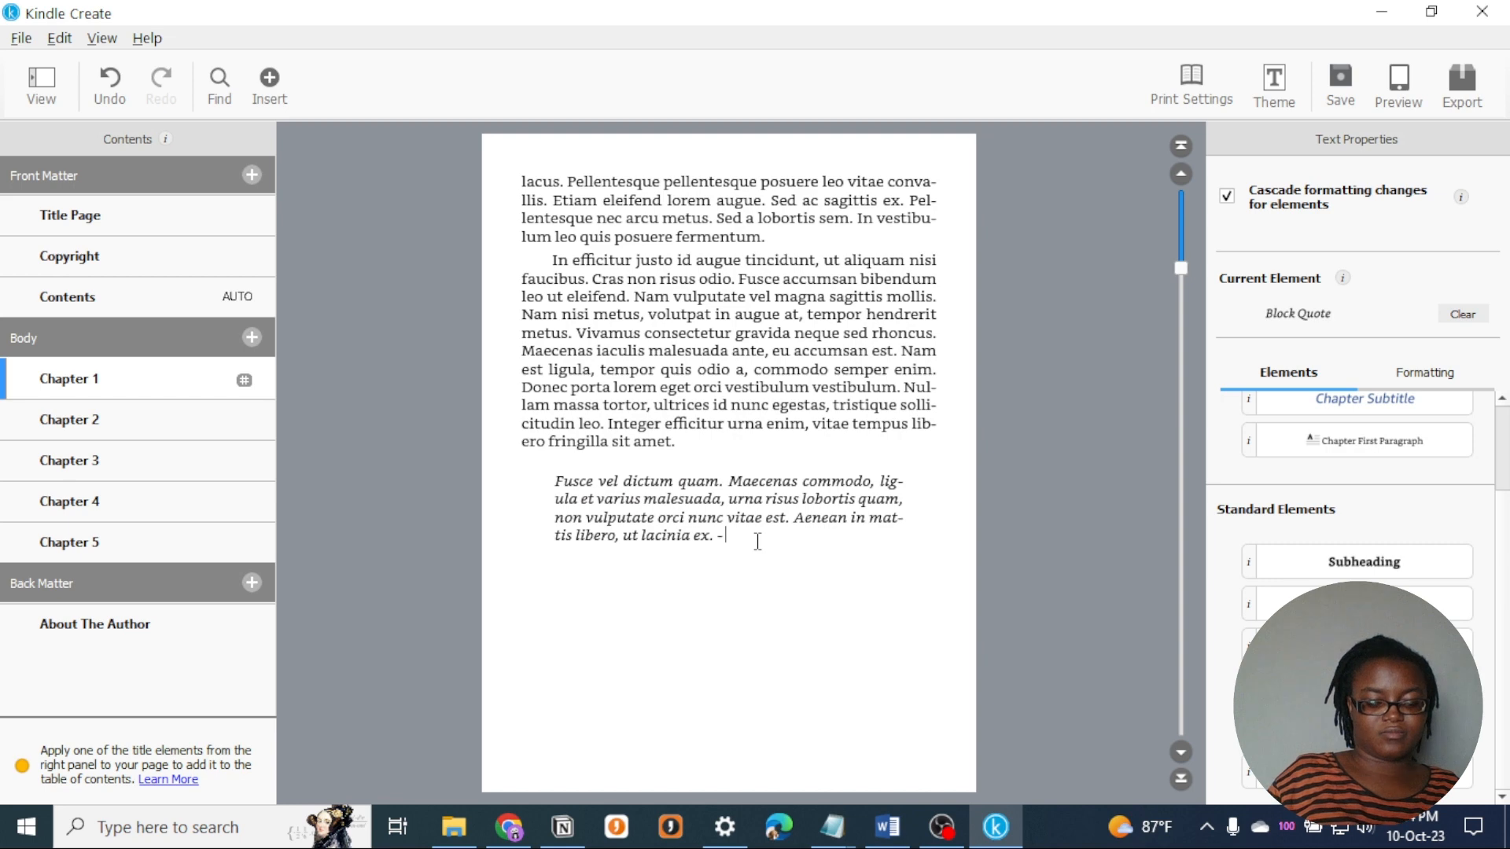
type(" Maryland")
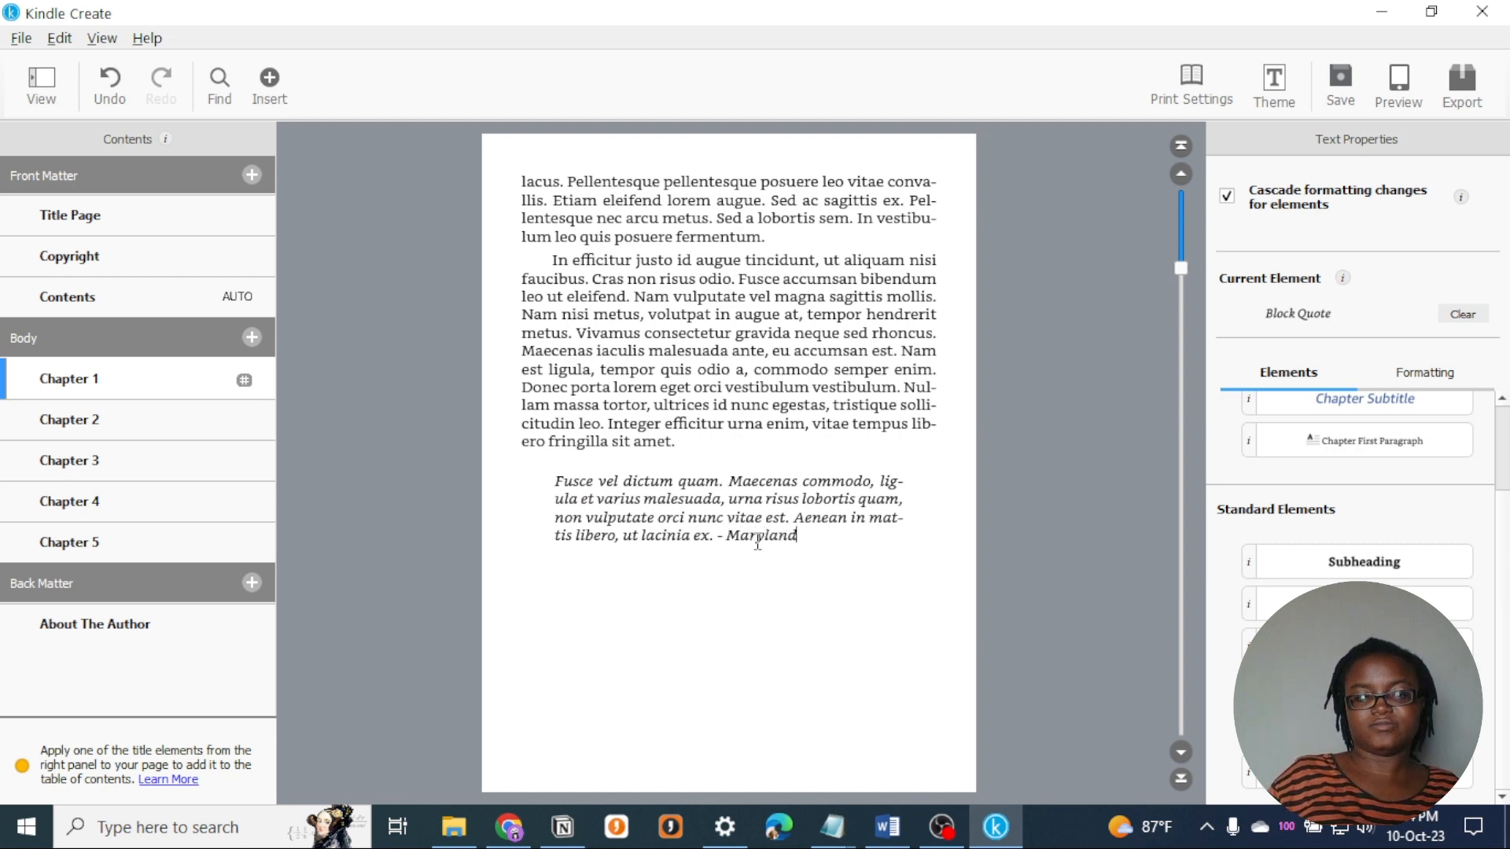
type(" Michelle")
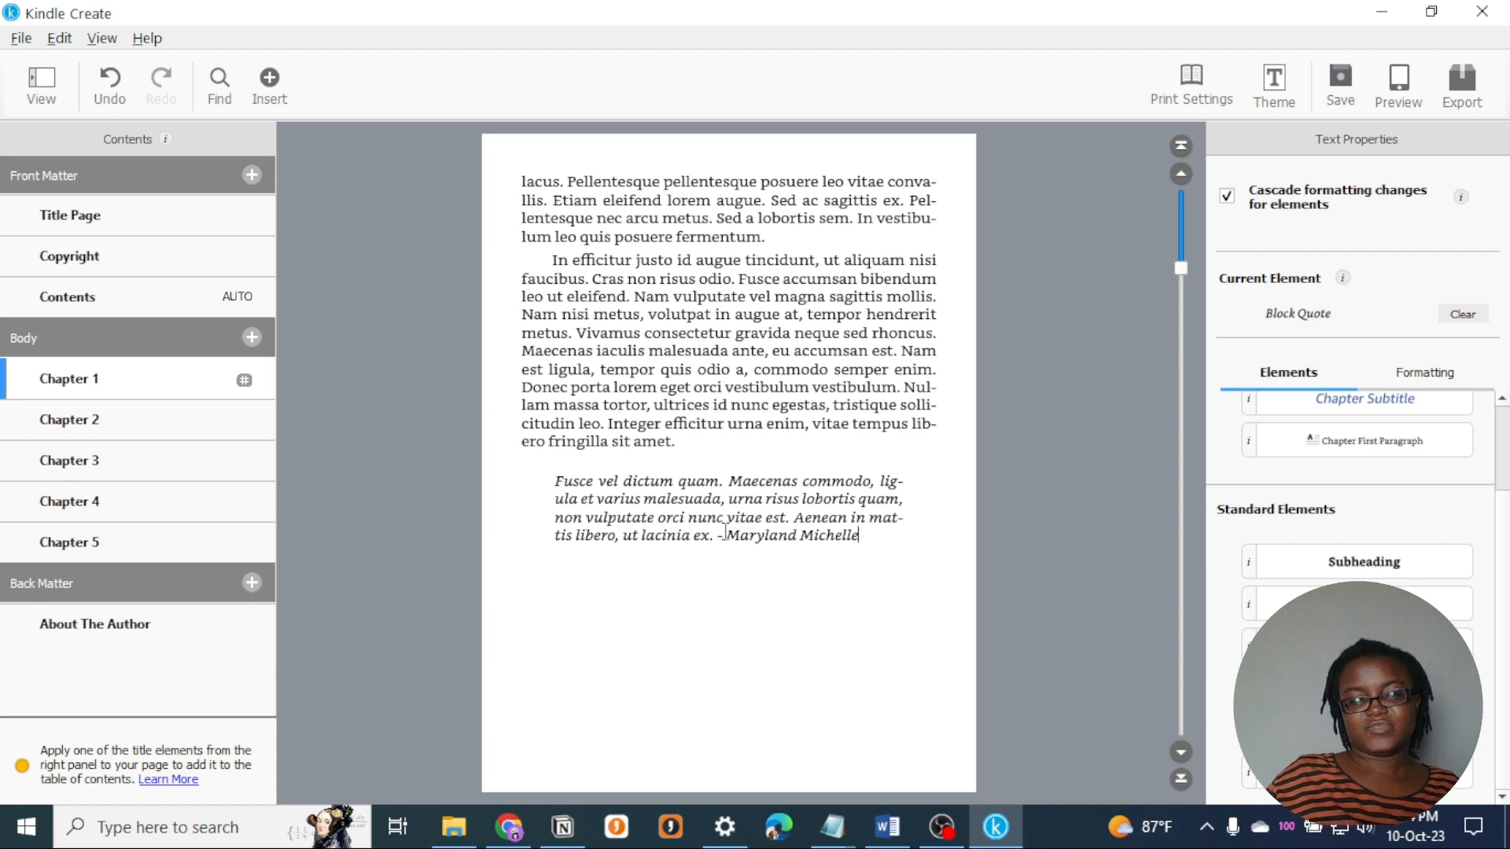
left_click(725, 534)
key("BackSpace")
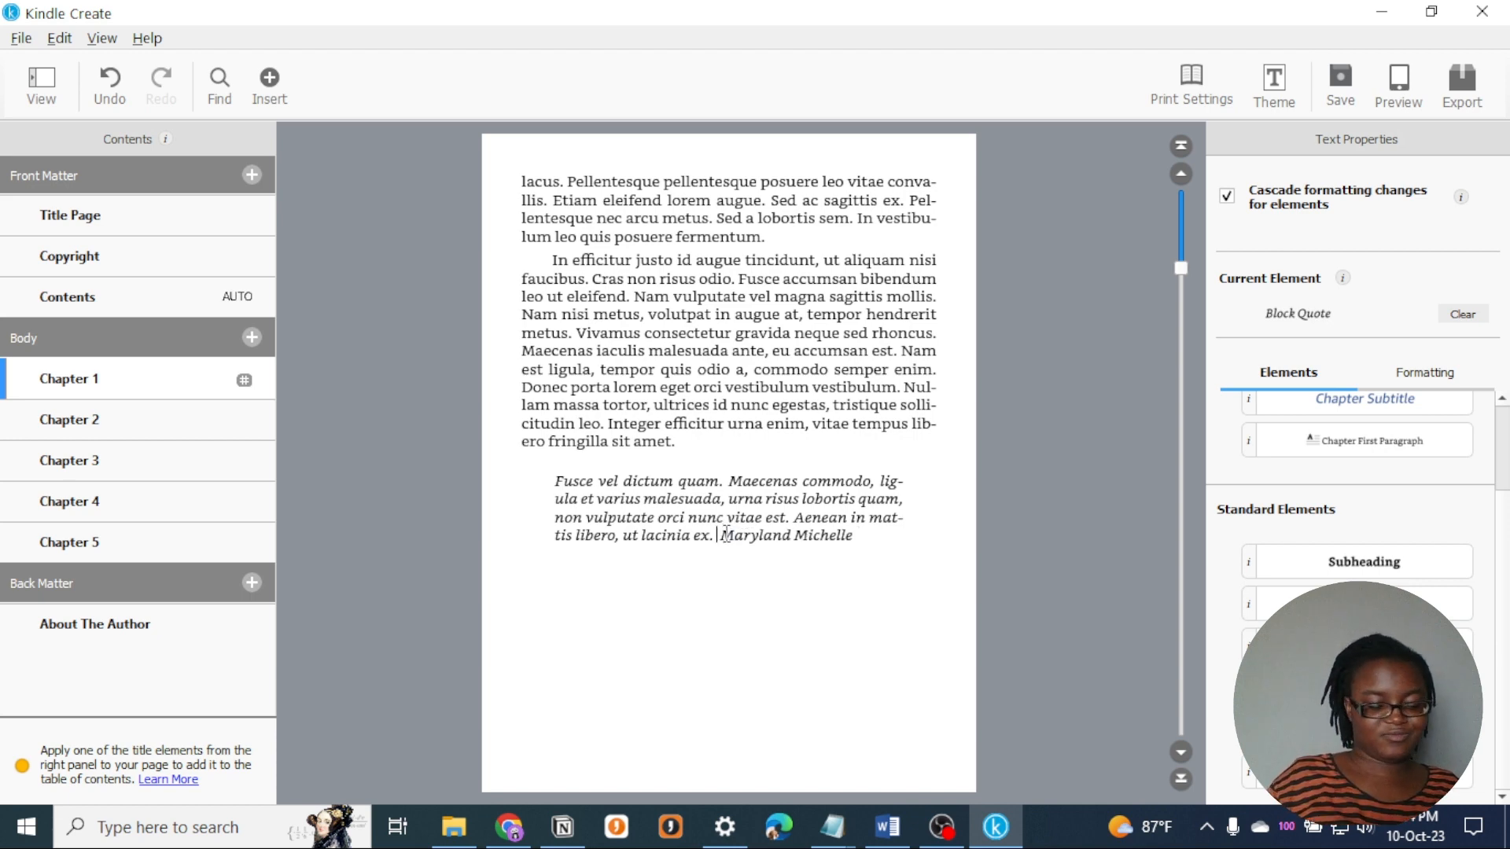
type("~")
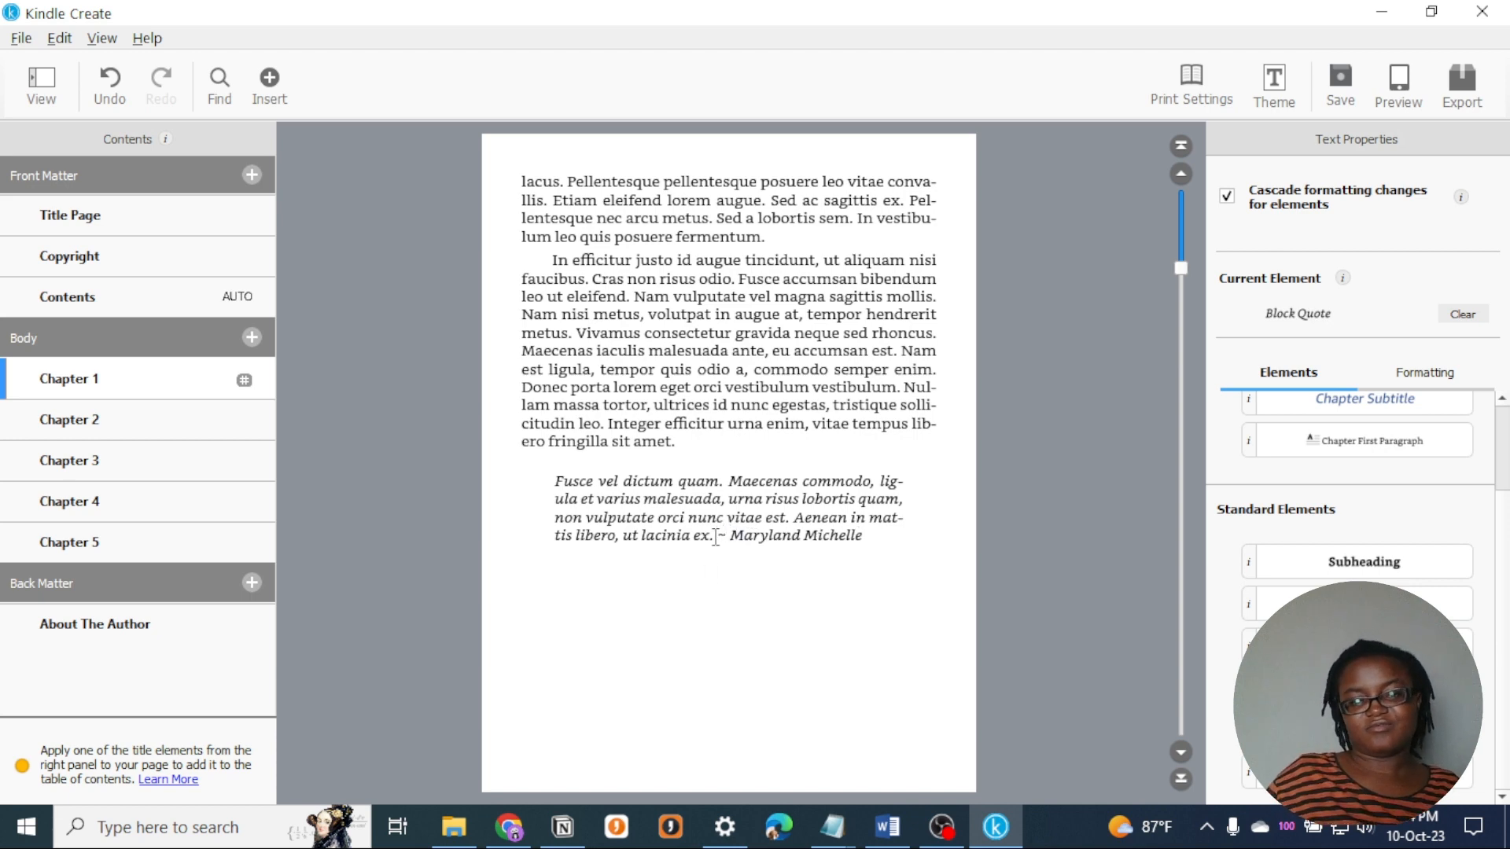
left_click(720, 534)
key("Return")
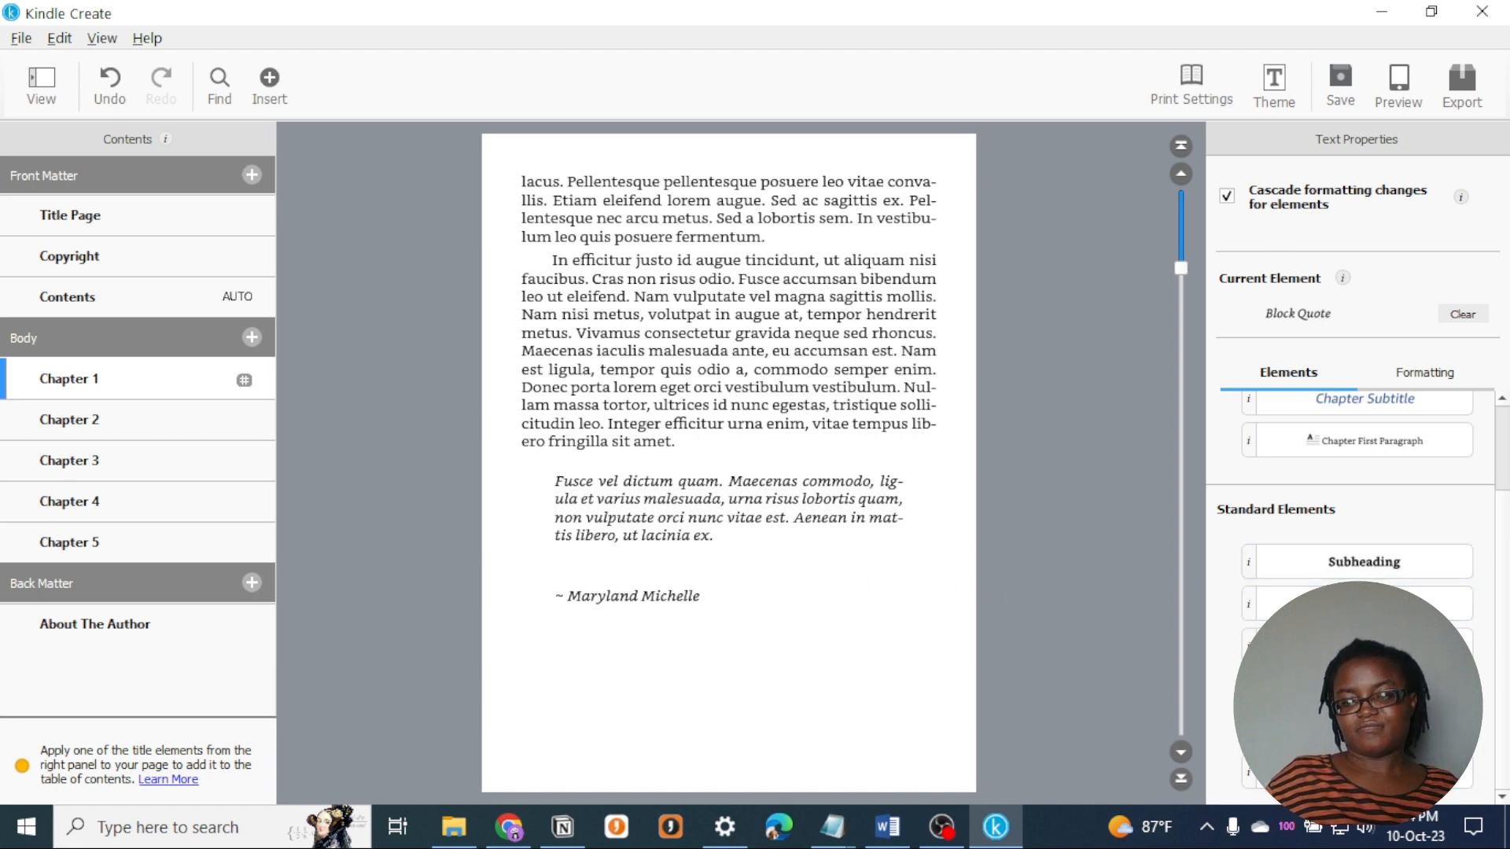
- Add the line "The 2nd part" between the first and second paragraphs of Chapter 3
scroll(689, 452, "up", 10)
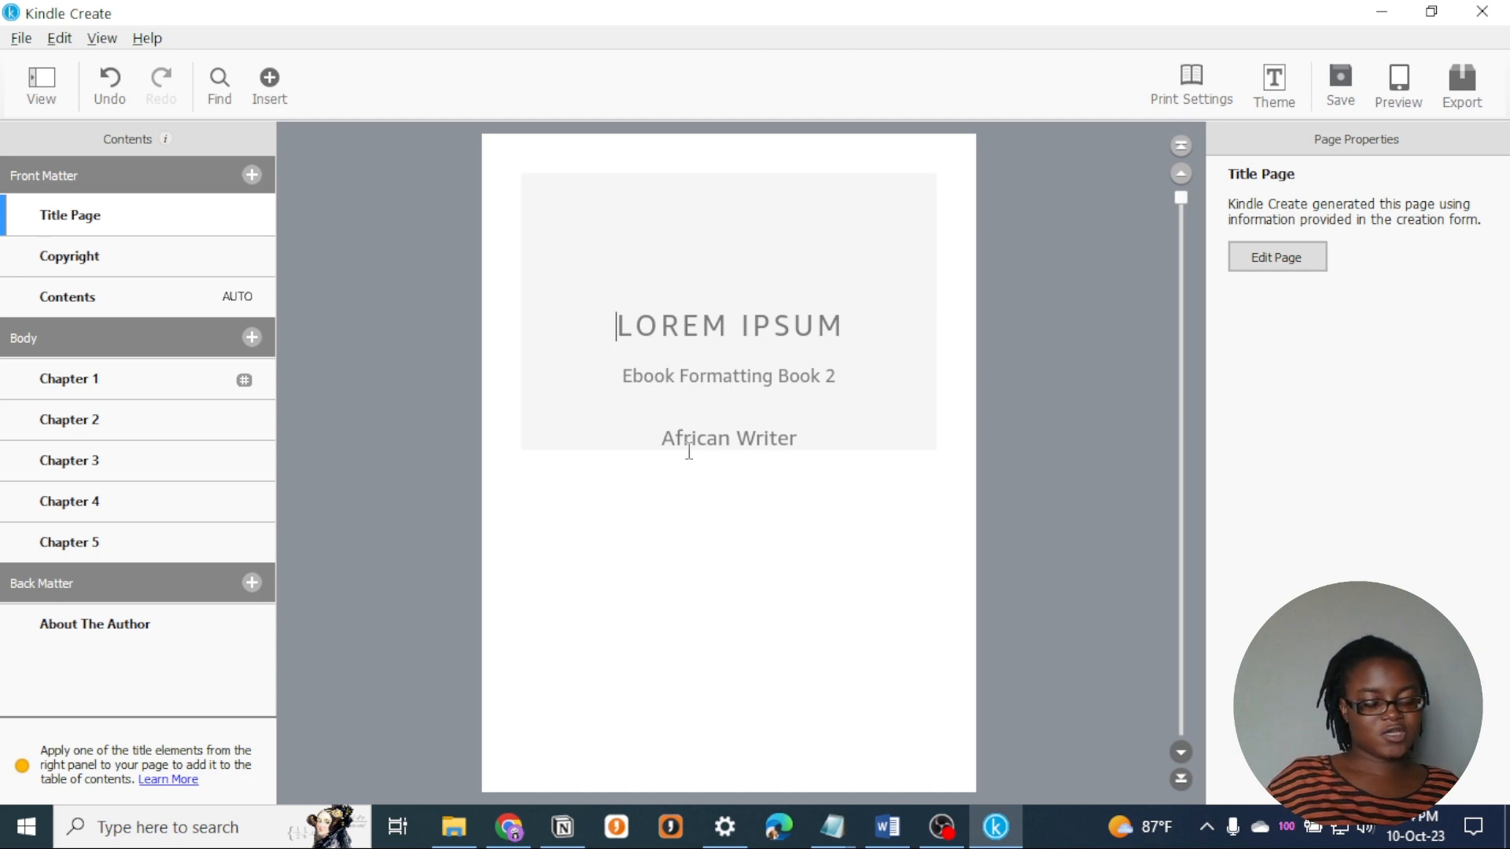
left_click(250, 382)
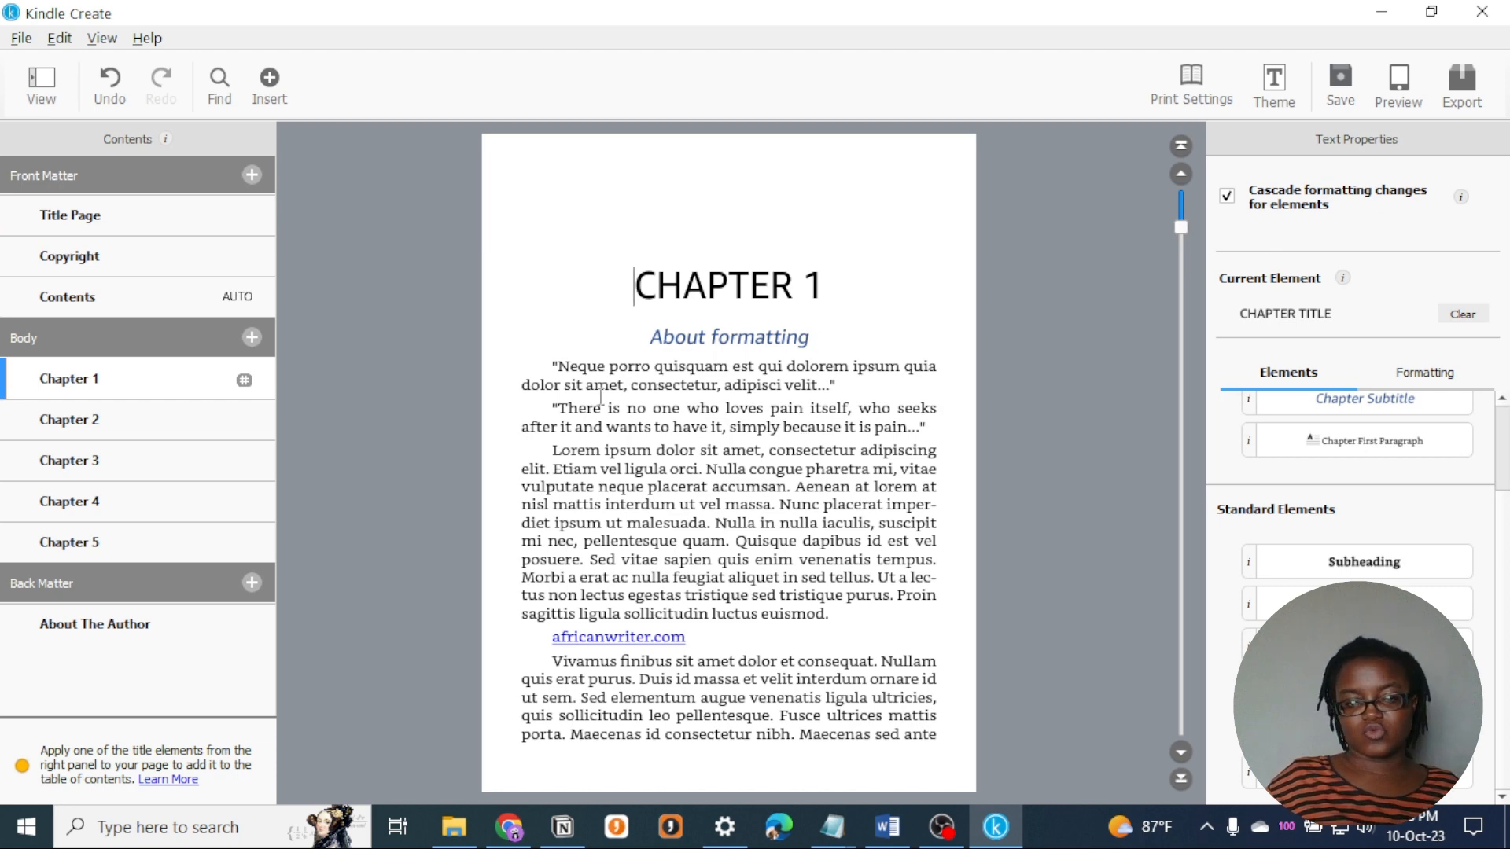
scroll(600, 397, "down", 20)
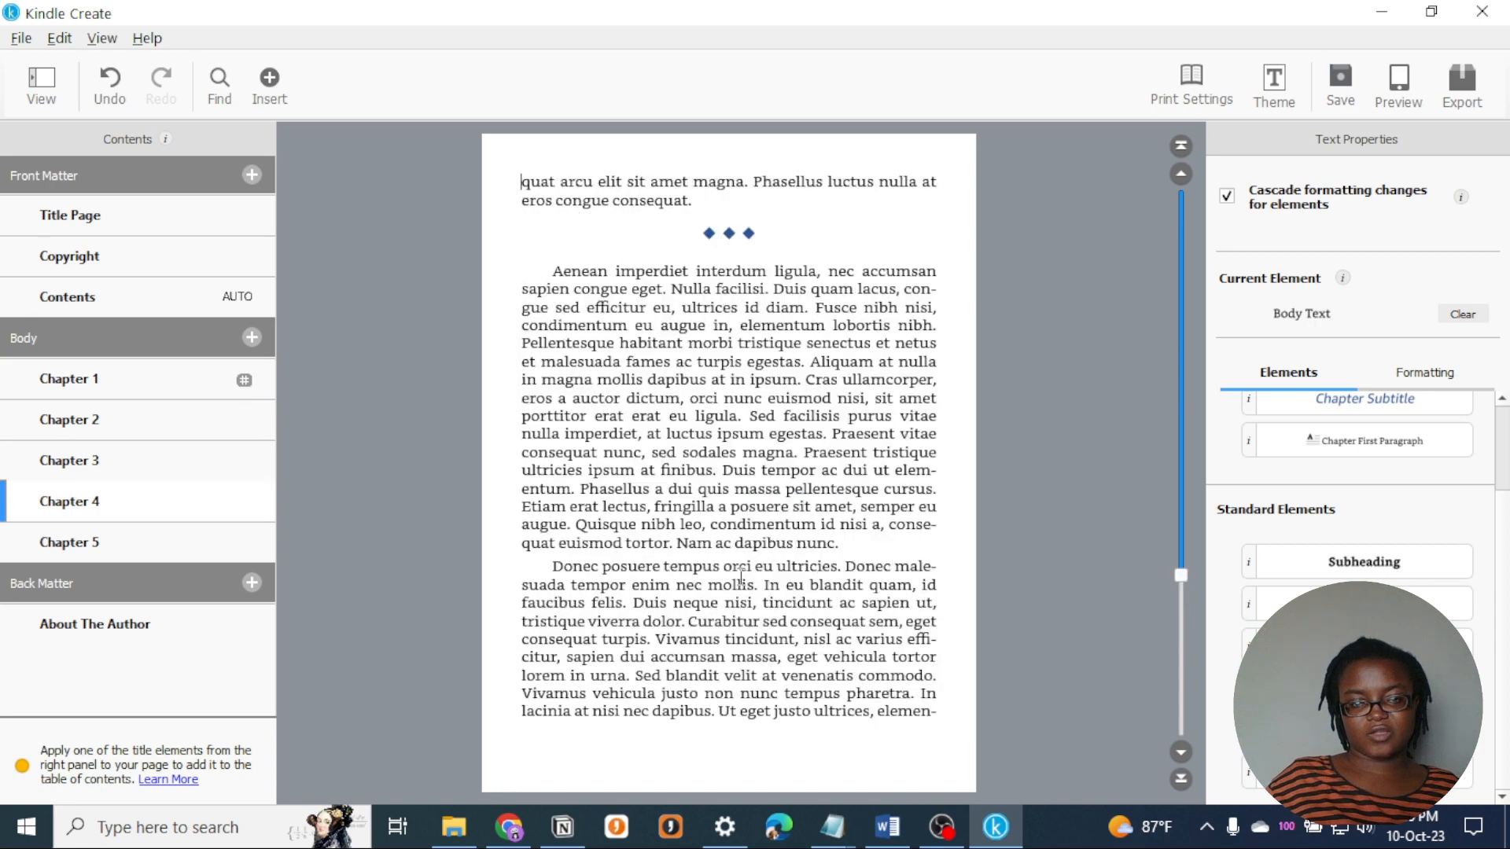
scroll(742, 577, "down", 15)
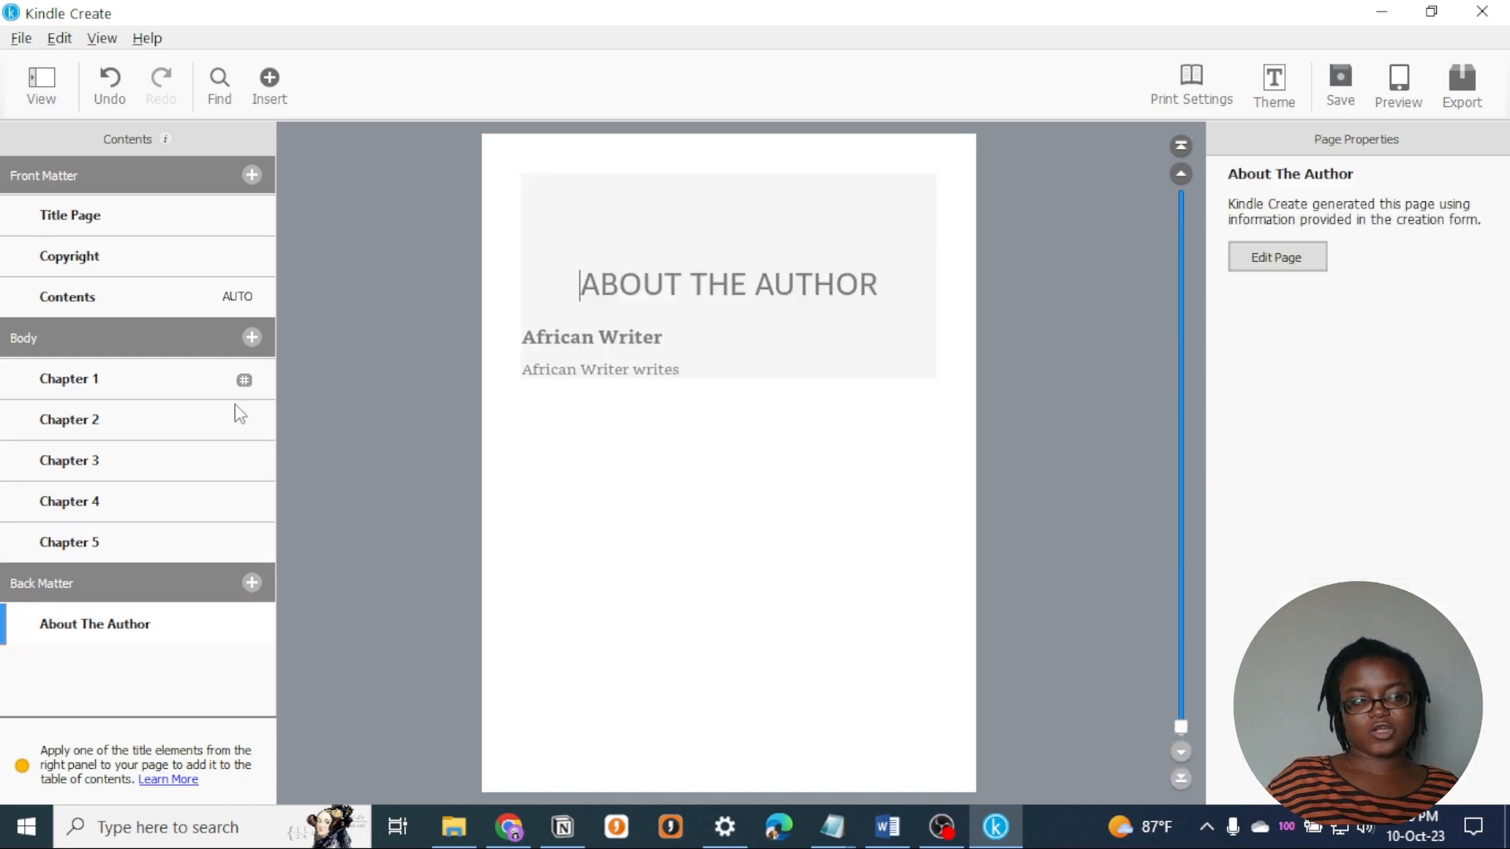
left_click(133, 504)
left_click(135, 467)
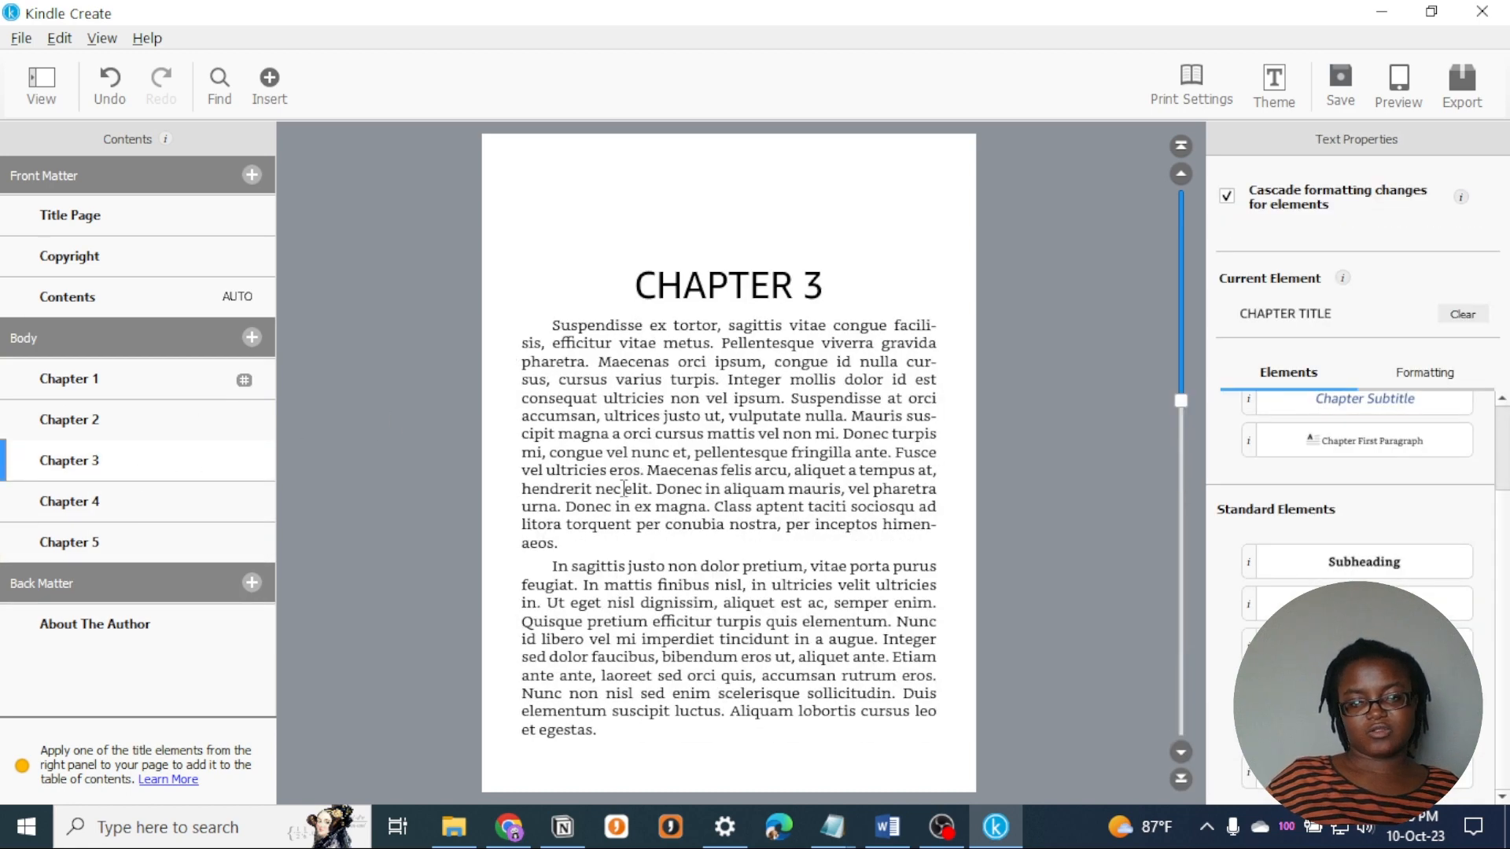
scroll(637, 529, "down", 1)
scroll(637, 528, "up", 1)
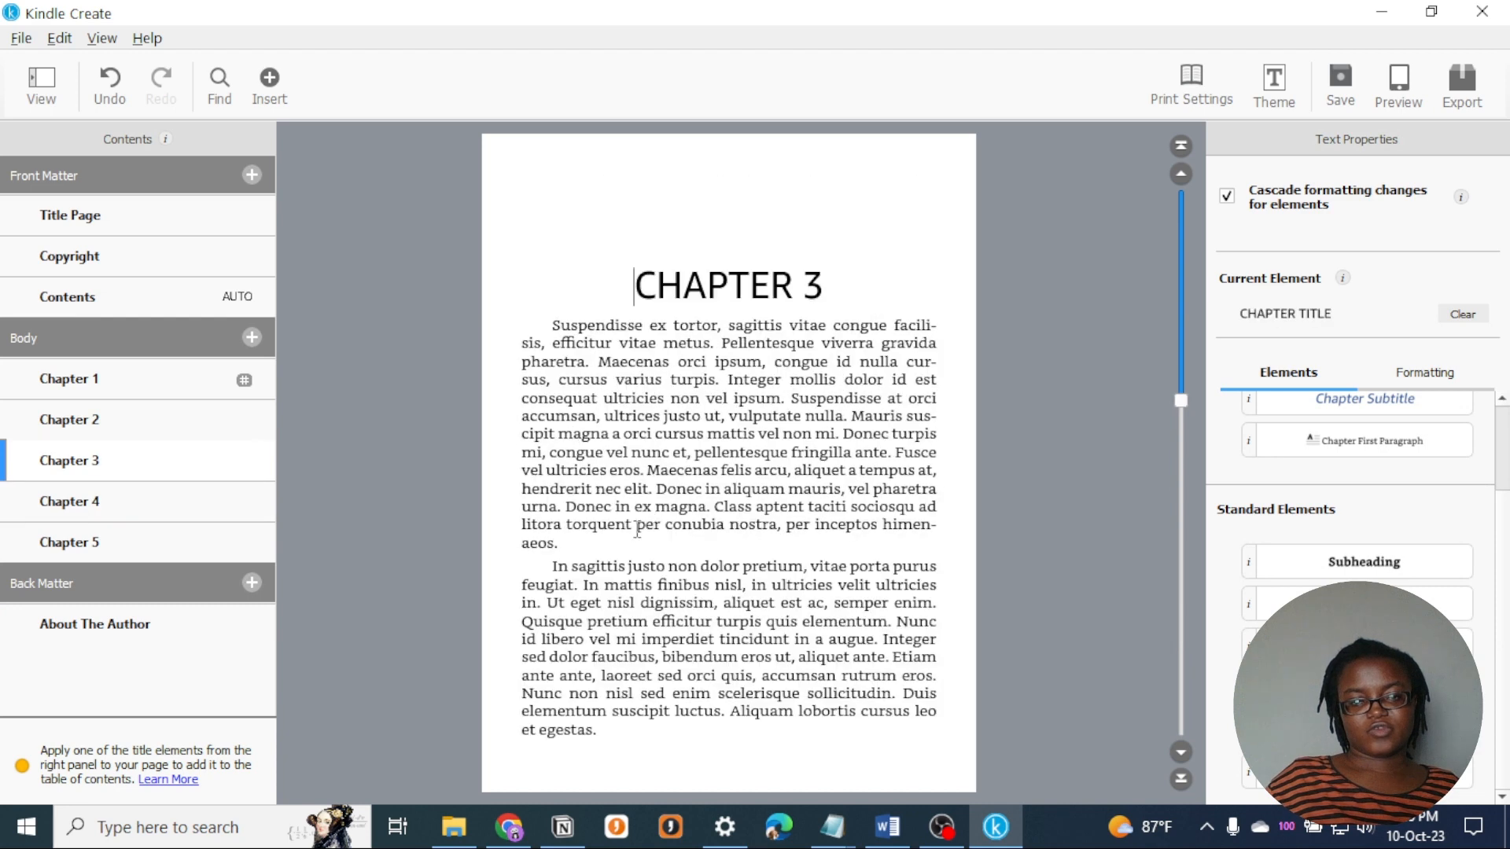
left_click(567, 543)
key("Return")
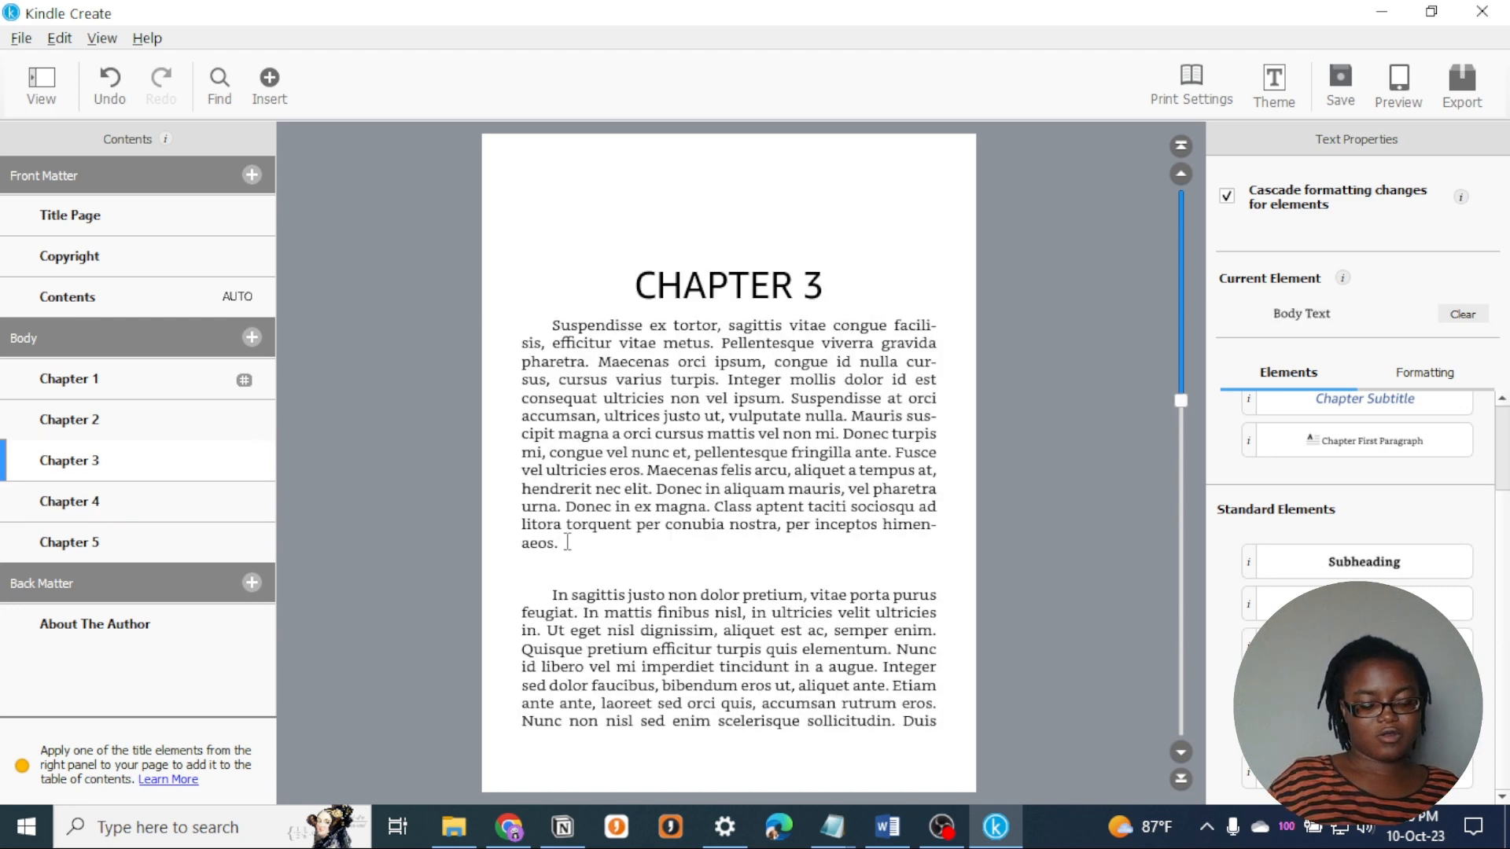
type("Th")
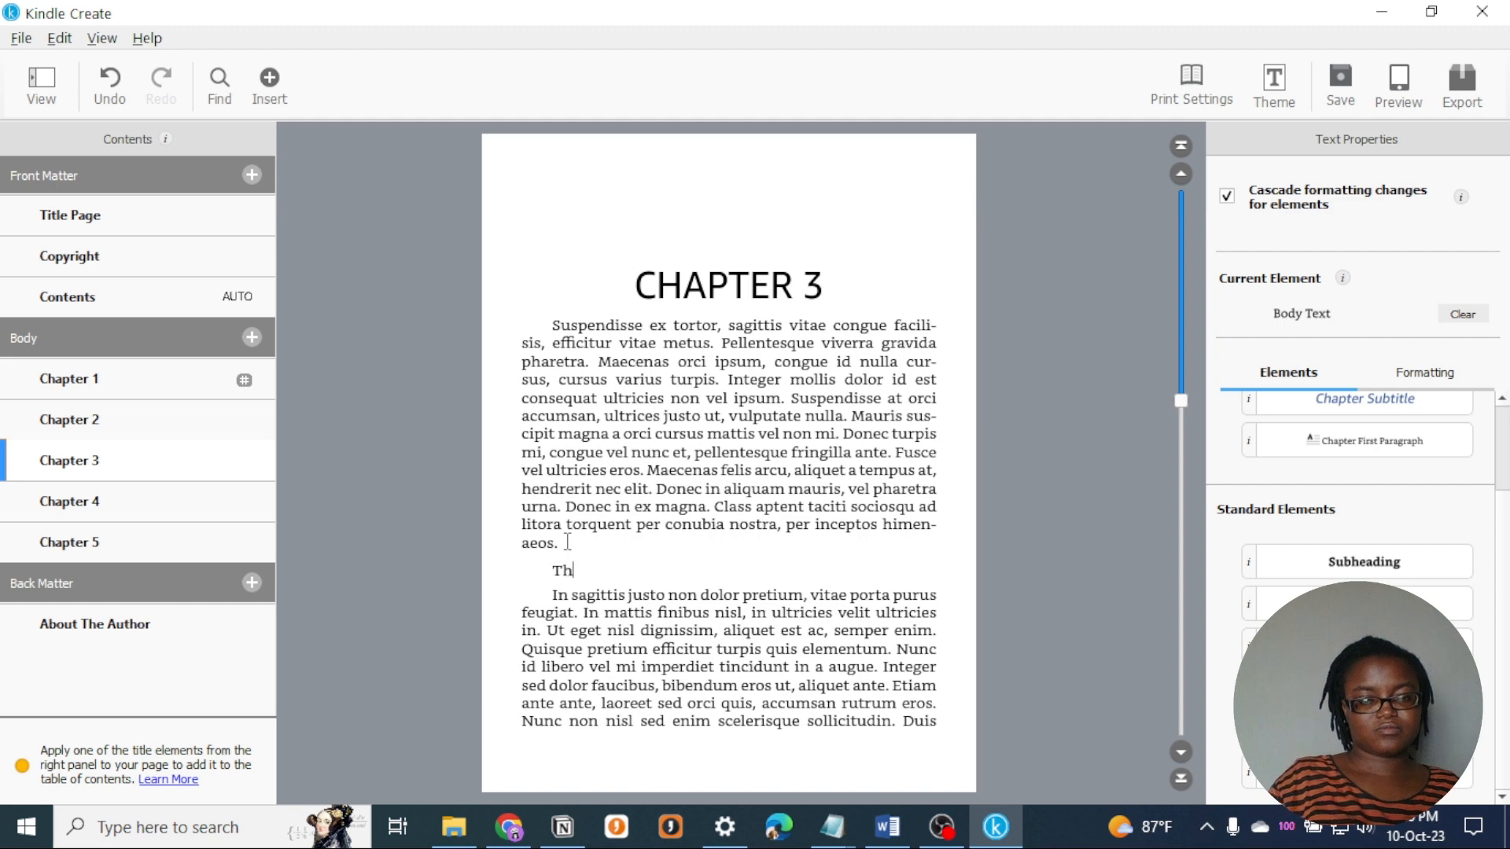
type("e 2nd part")
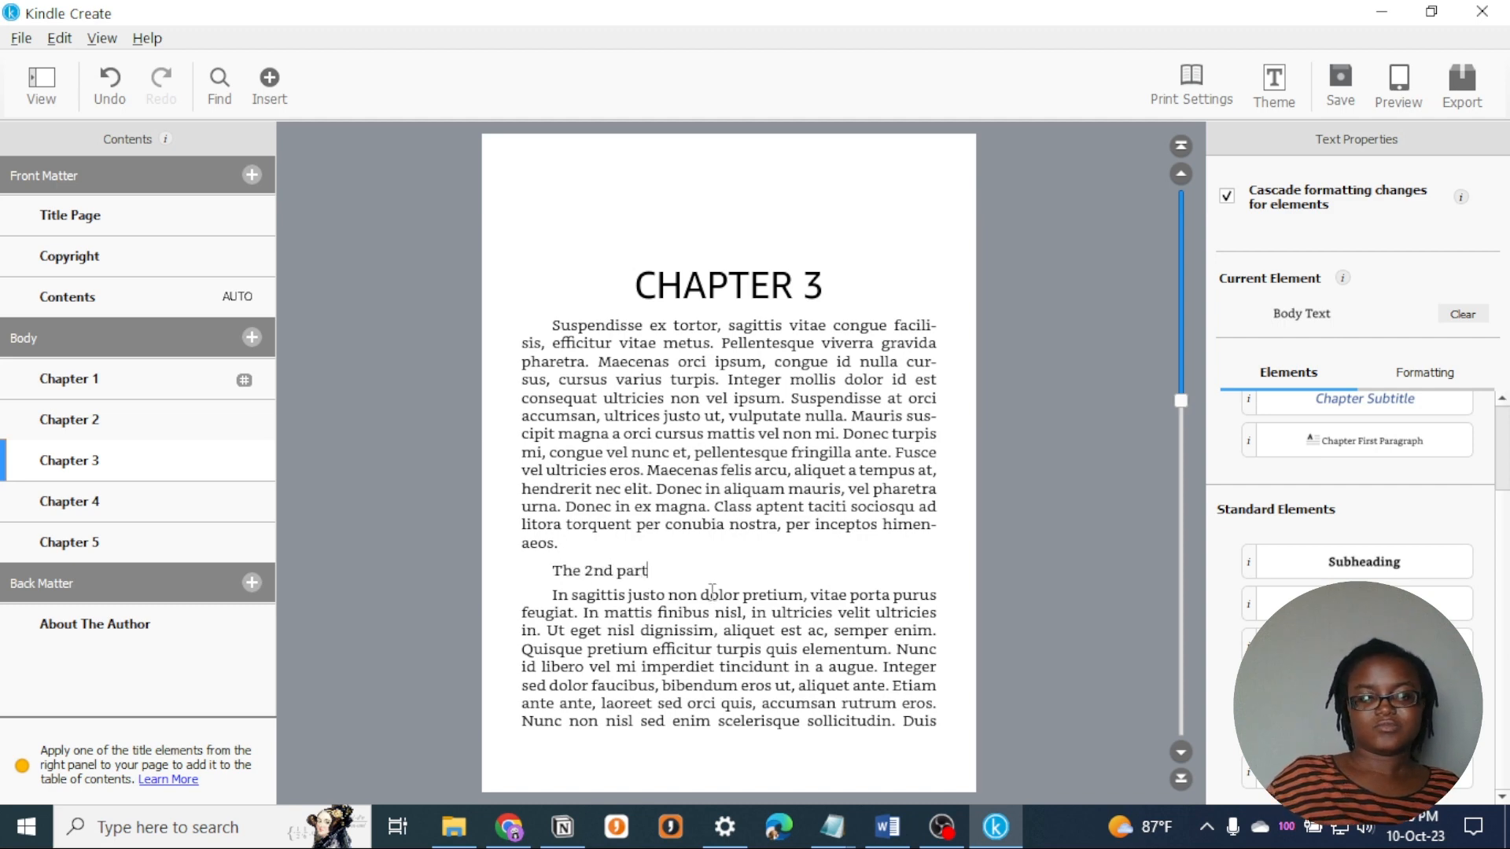
- Apply the Subheading element to the "The 2nd part" line in Chapter 3
left_click_drag(648, 570, 525, 570)
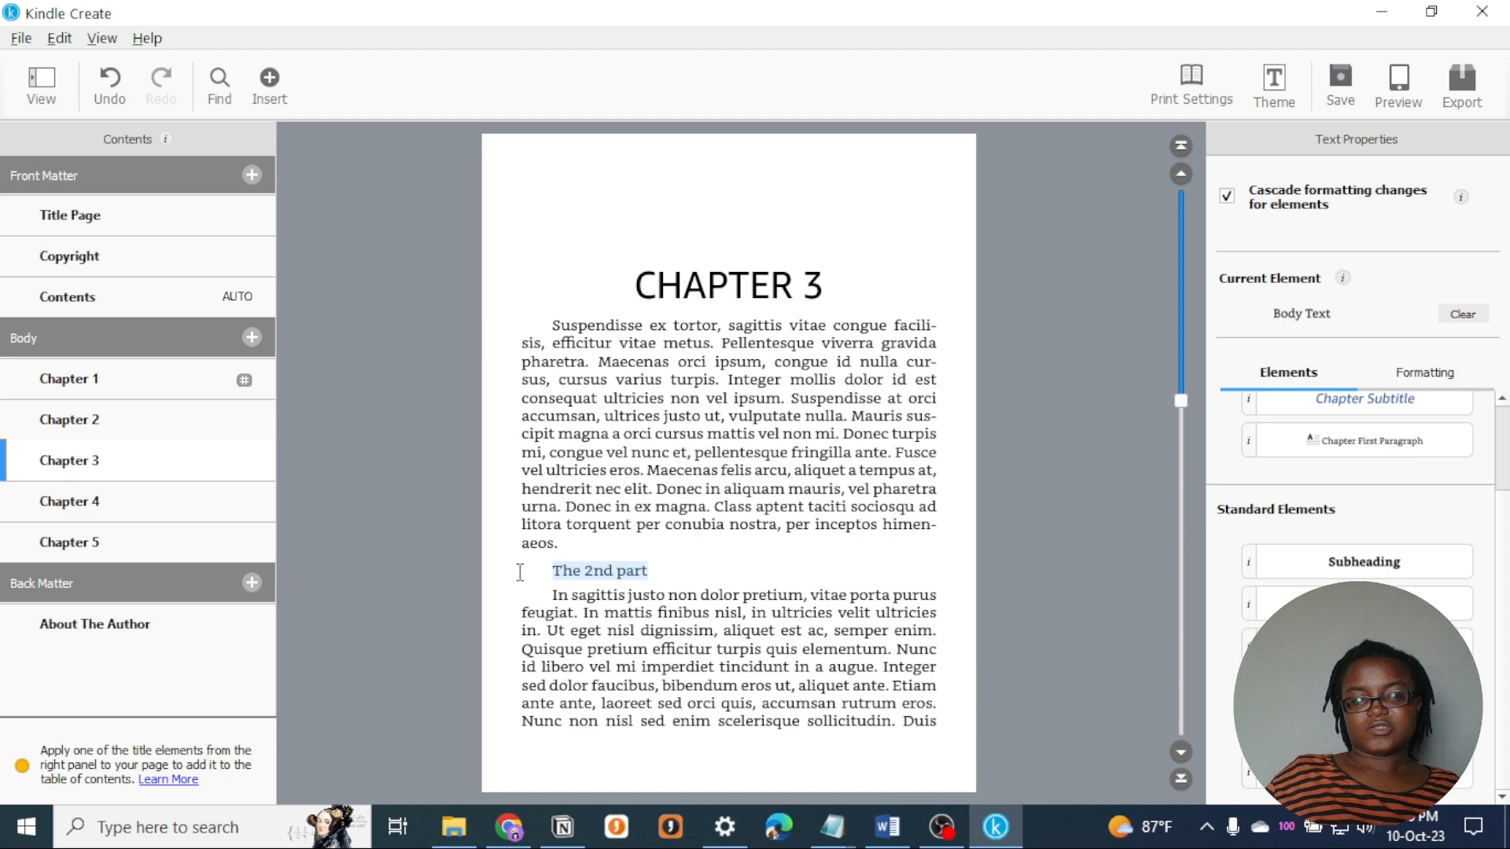
left_click(1354, 569)
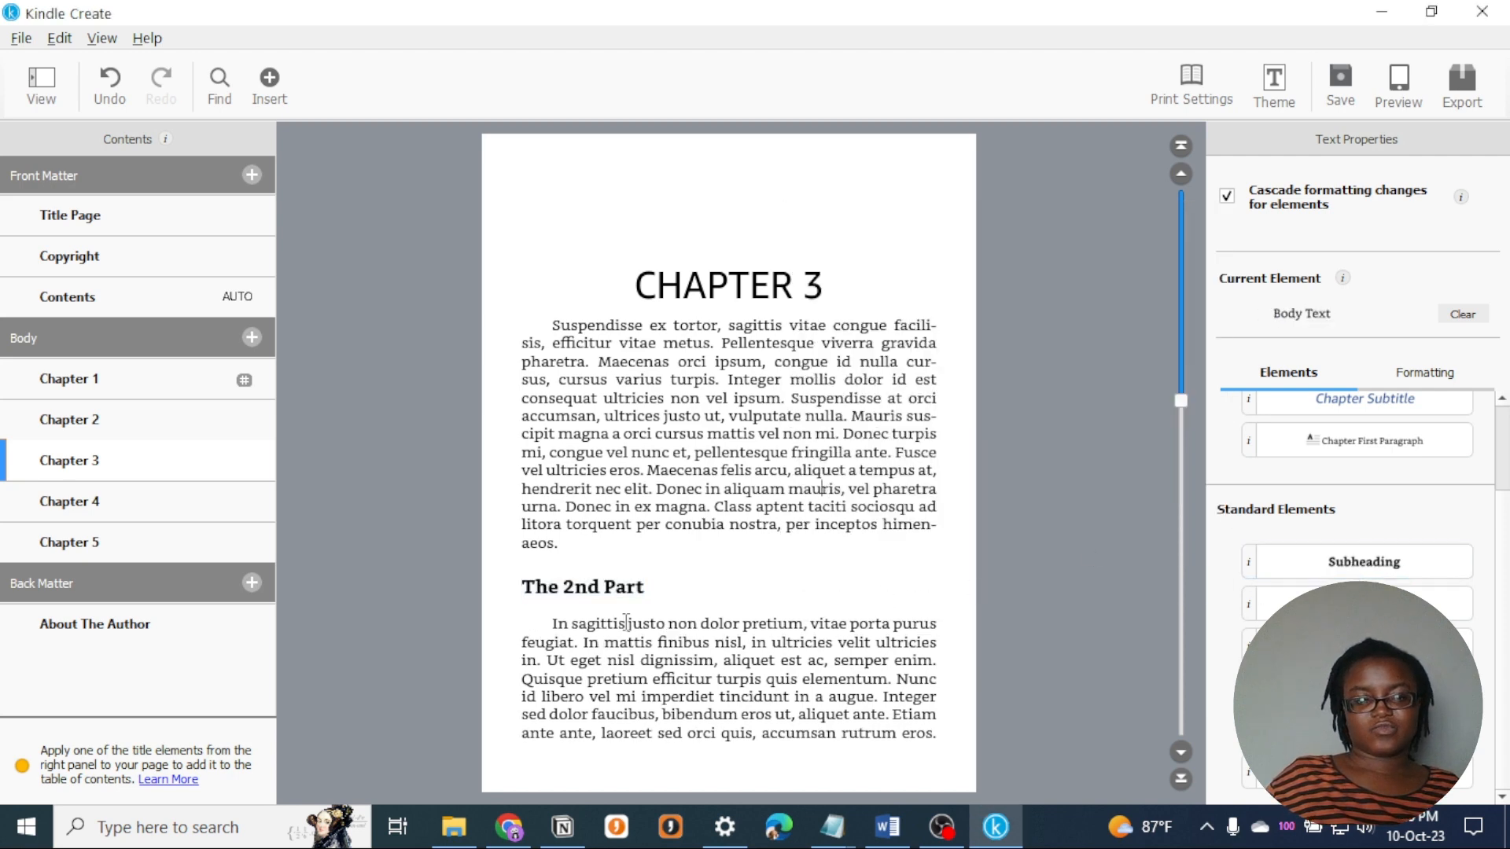
left_click_drag(659, 594, 512, 594)
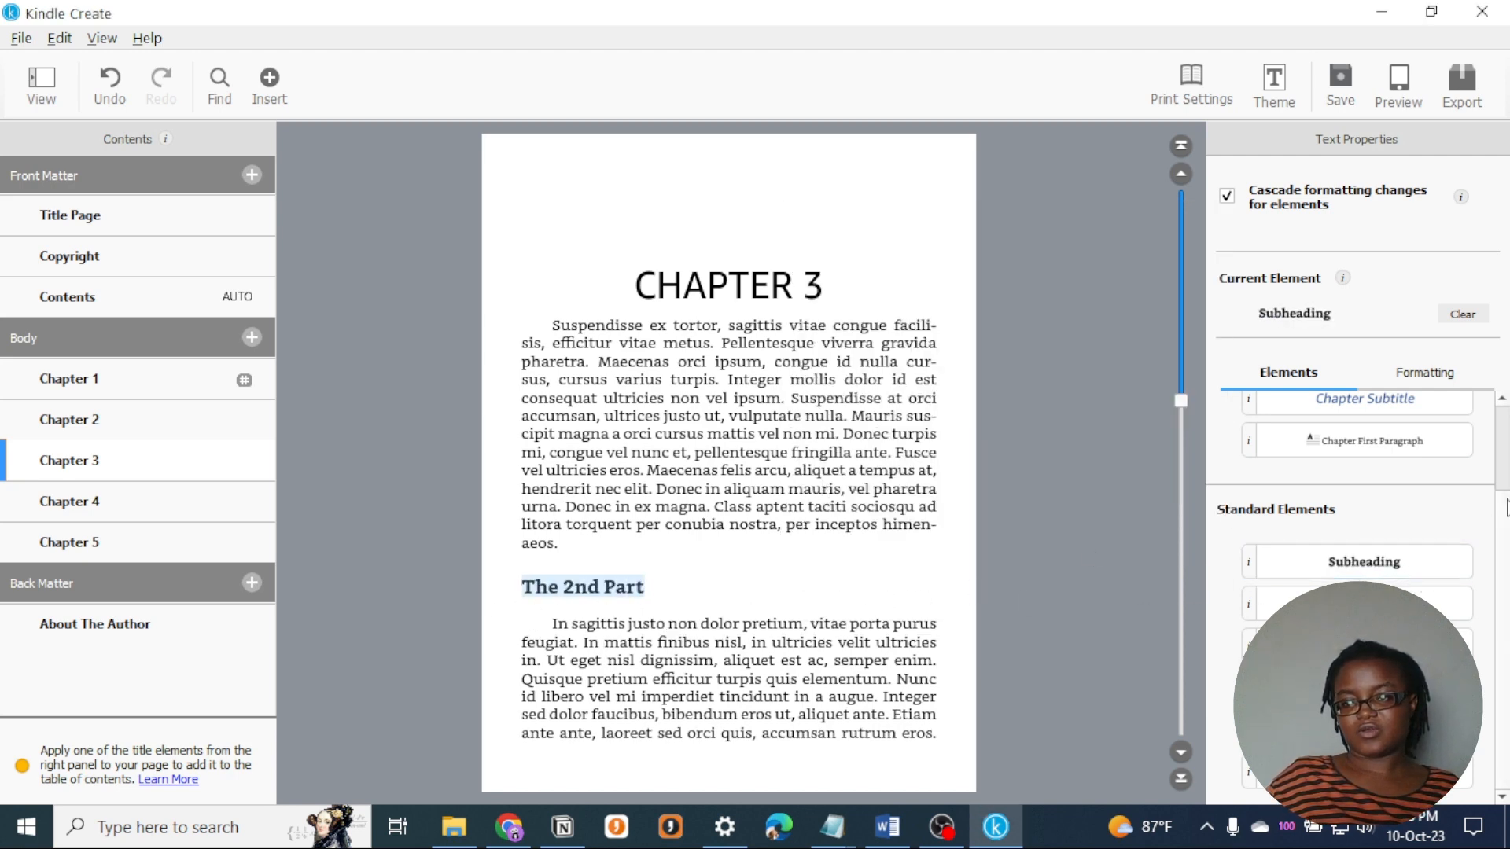
scroll(1507, 507, "up", 2)
scroll(1507, 668, "down", 2)
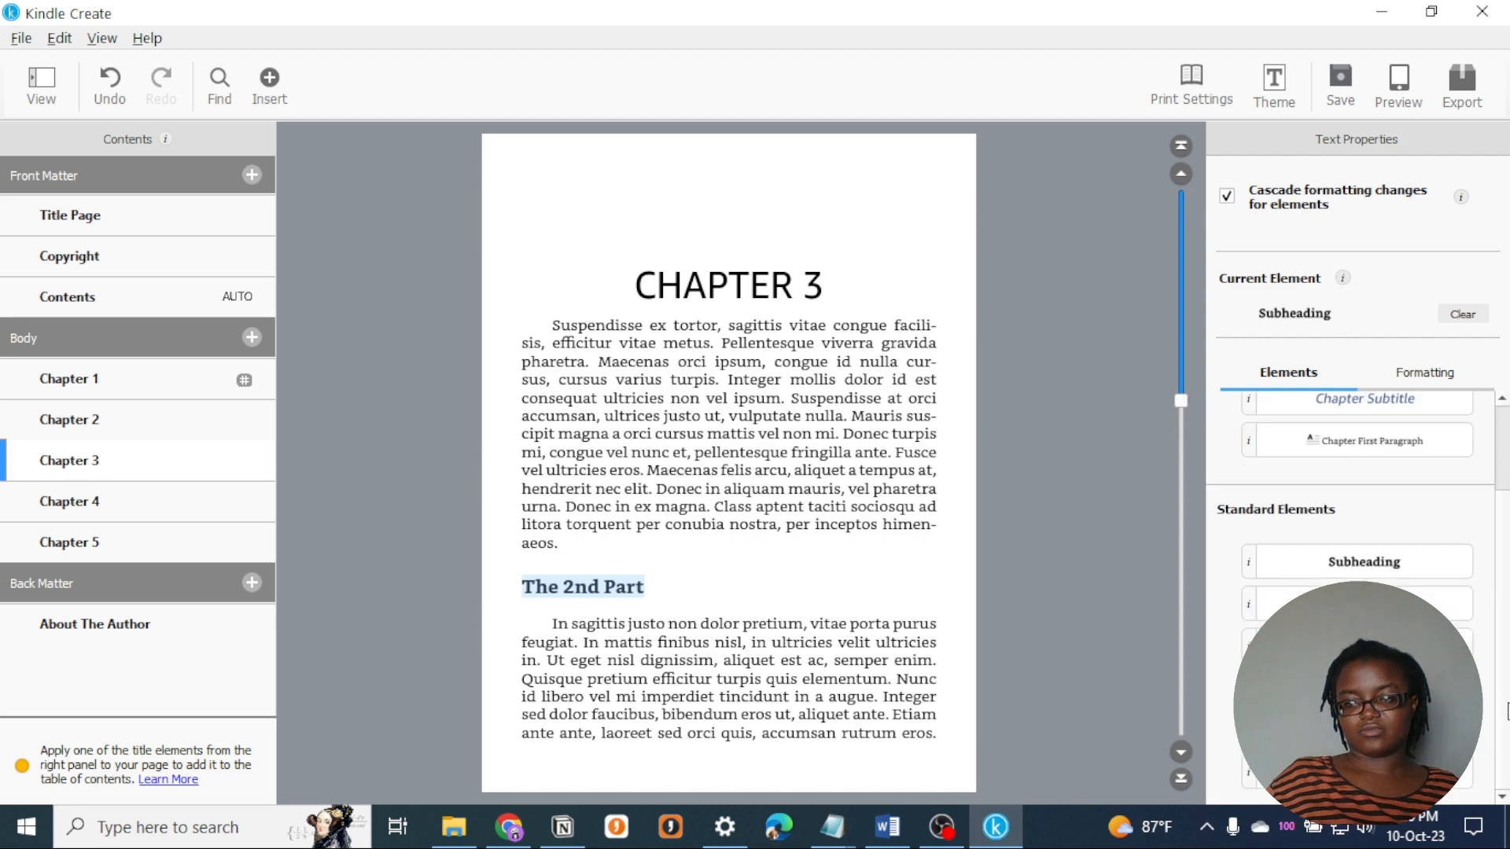
left_click(667, 614)
left_click(686, 585)
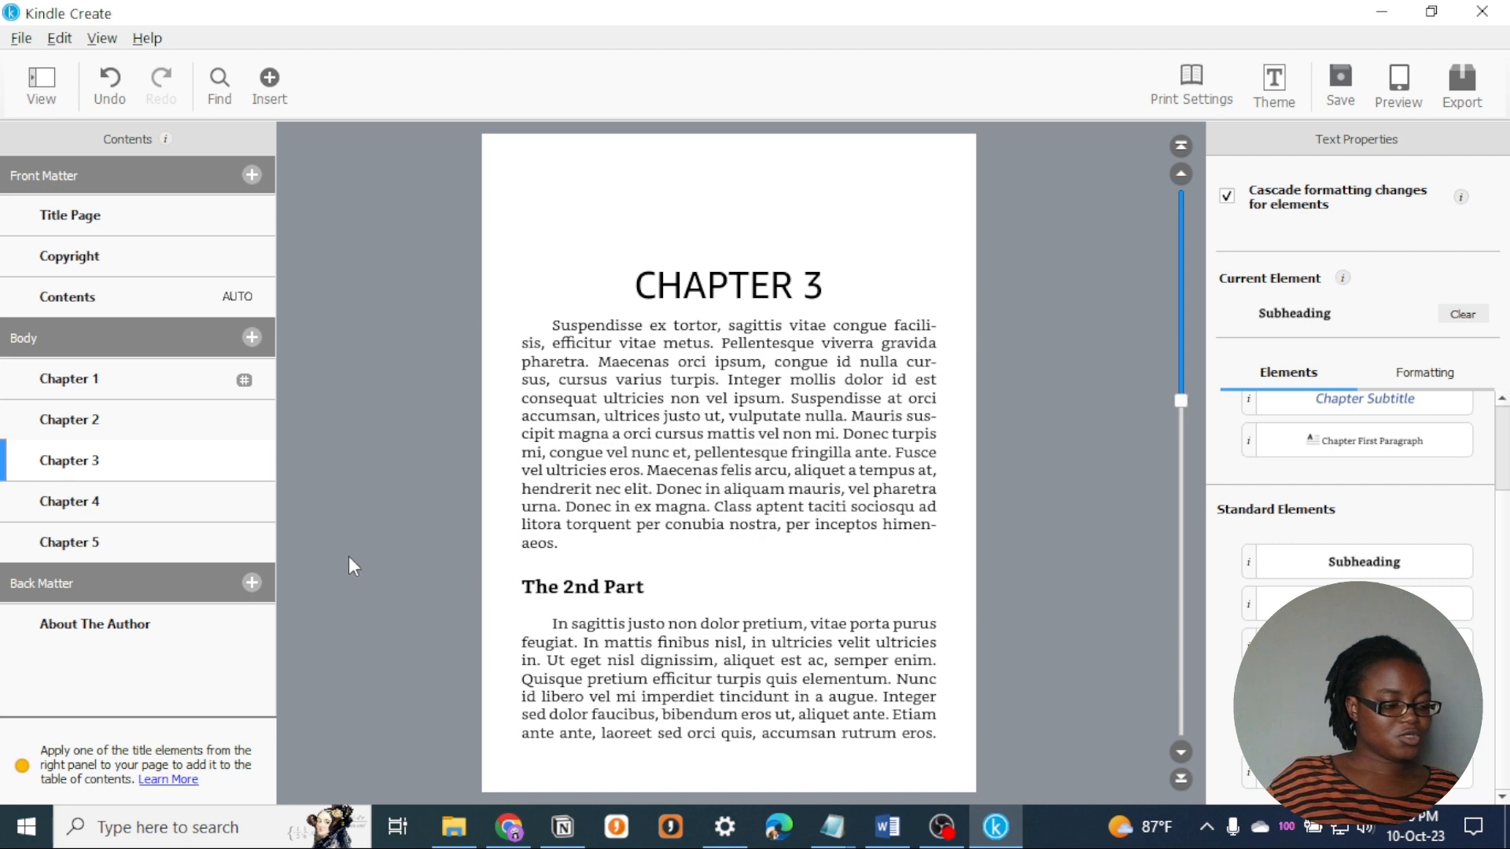
- Save the project to the desktop as "KPF - Lorem Ipsum for ebook formatting_KC"
left_click(1027, 148)
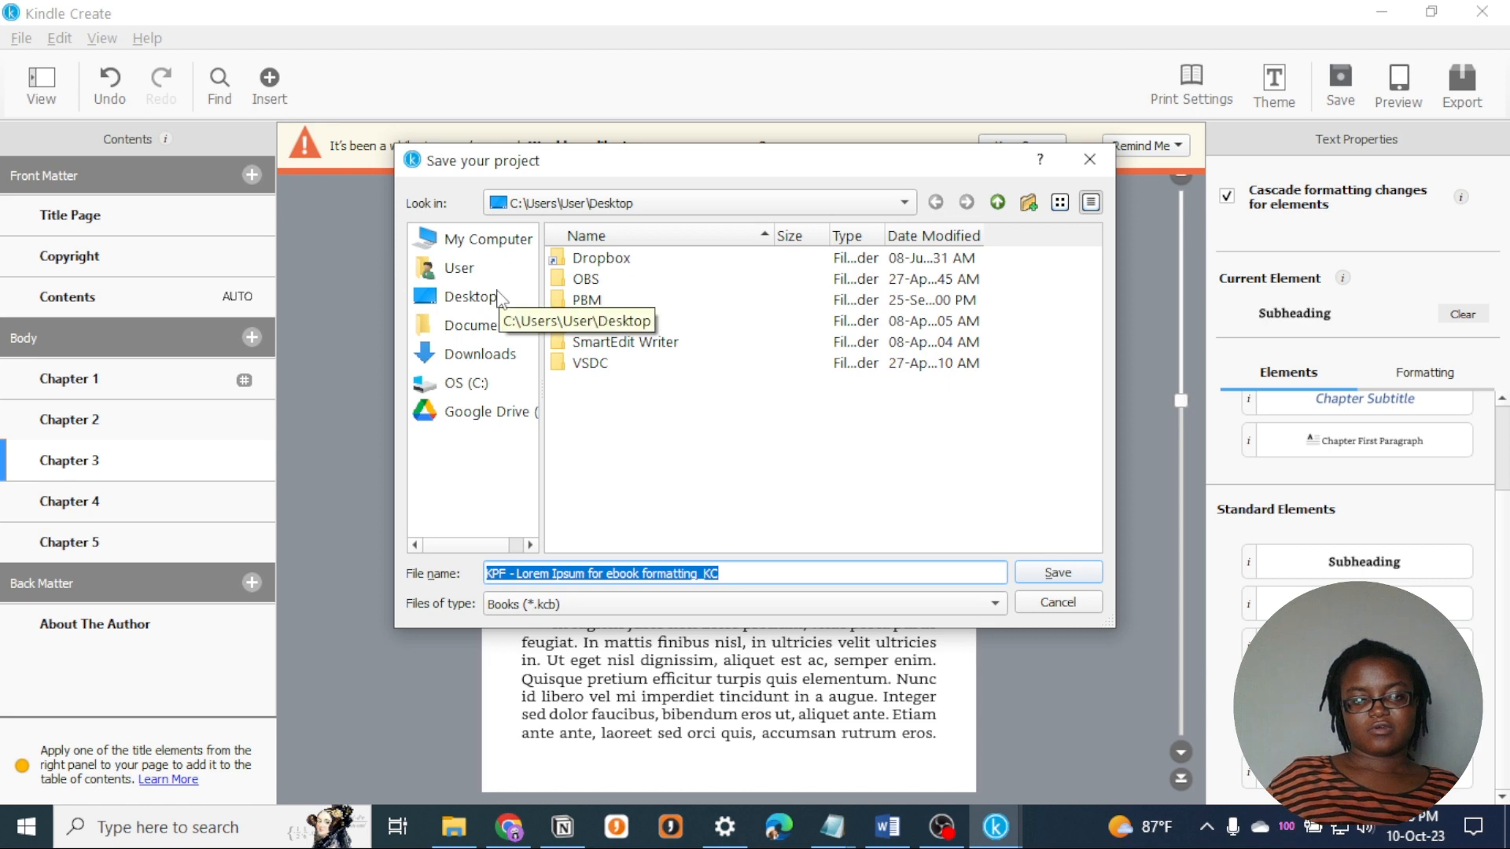
left_click(1057, 571)
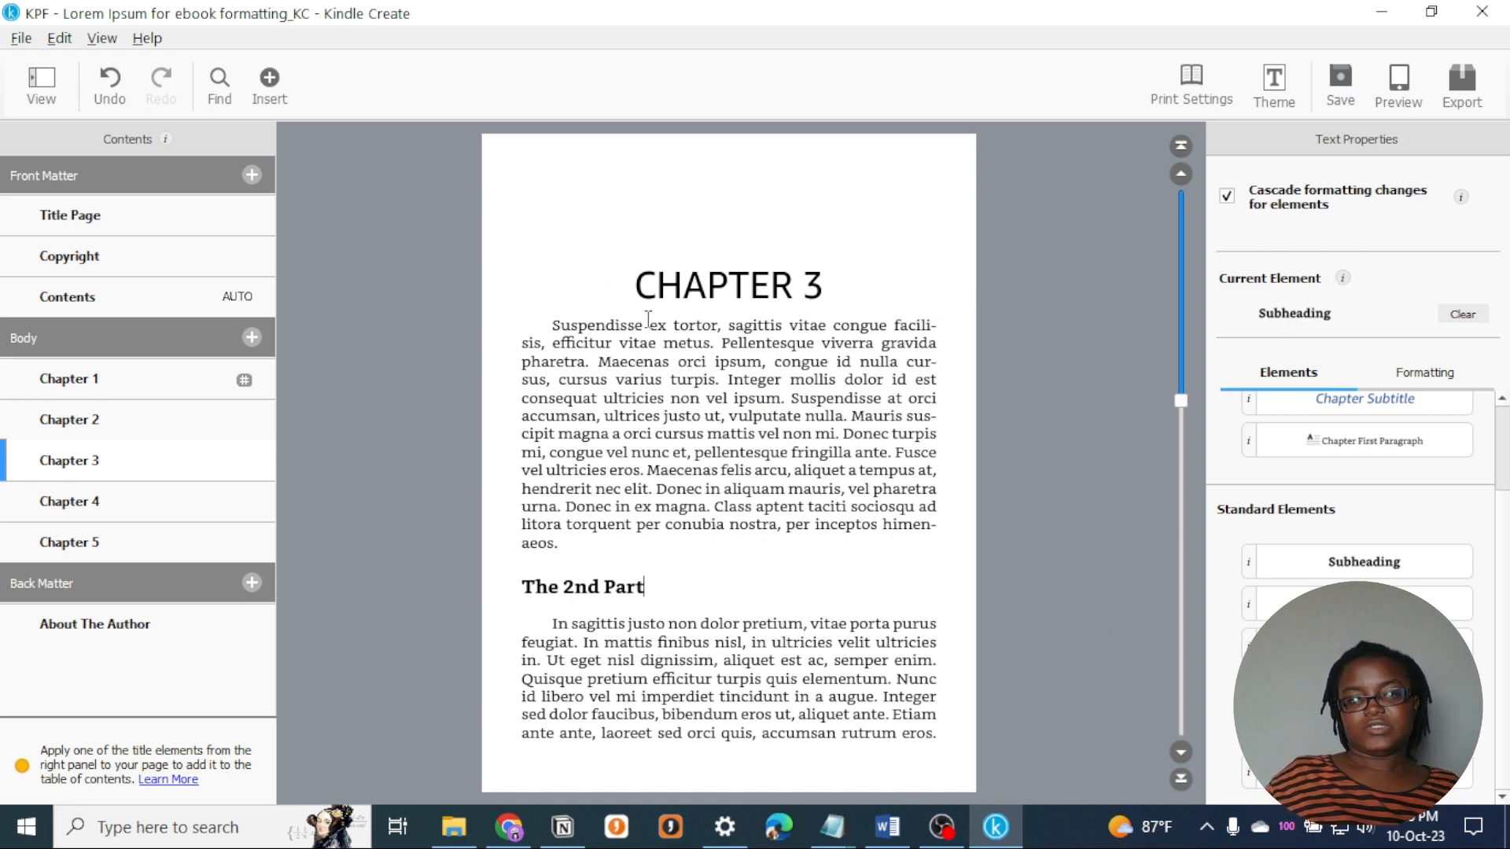
- Compare the Classic, Cosmos and Amour themes, and apply Amour to the book
left_click(792, 285)
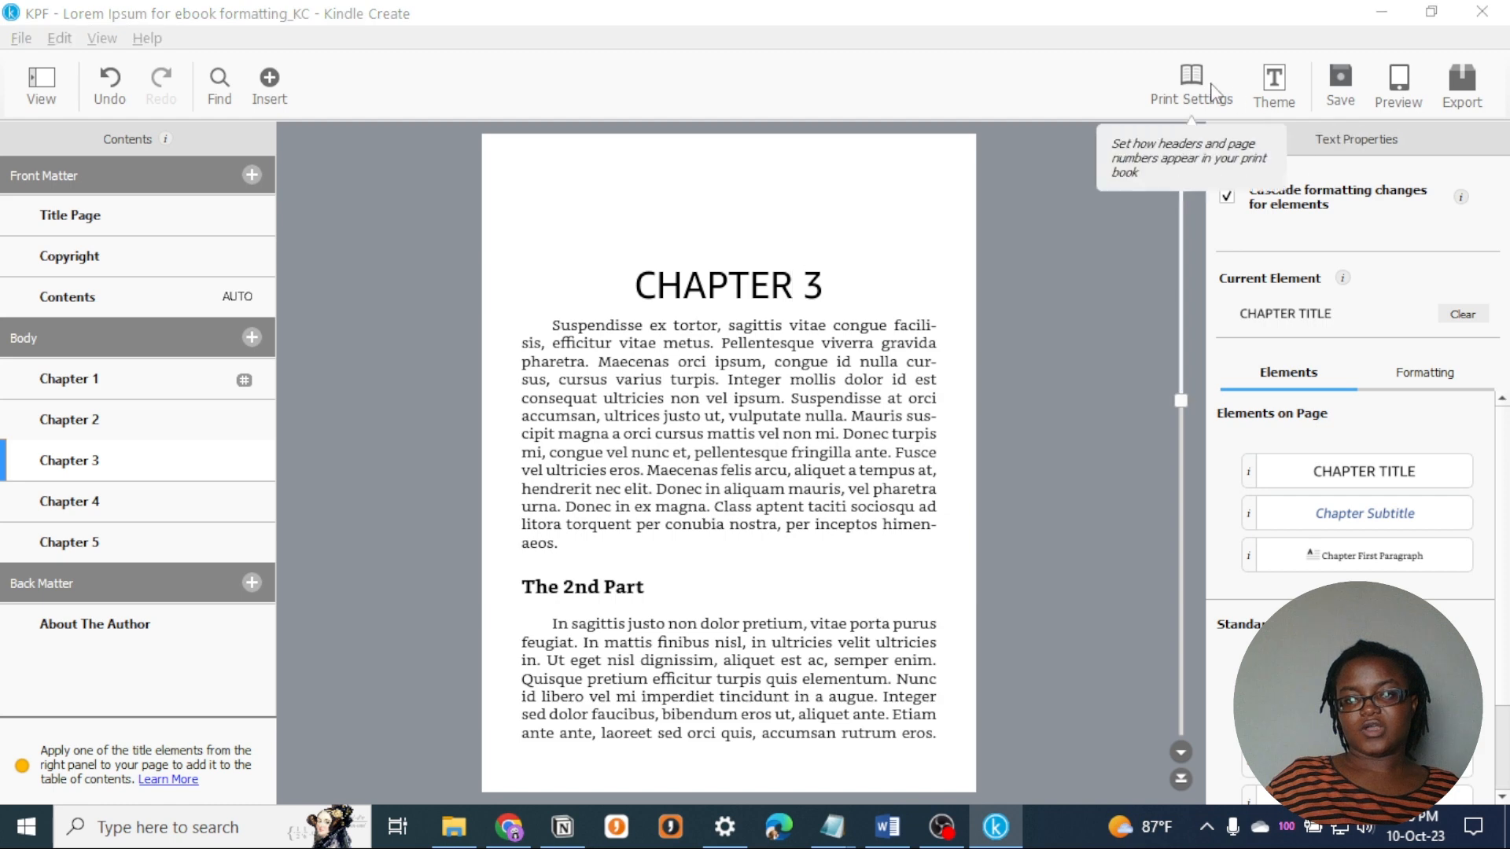
left_click(1274, 87)
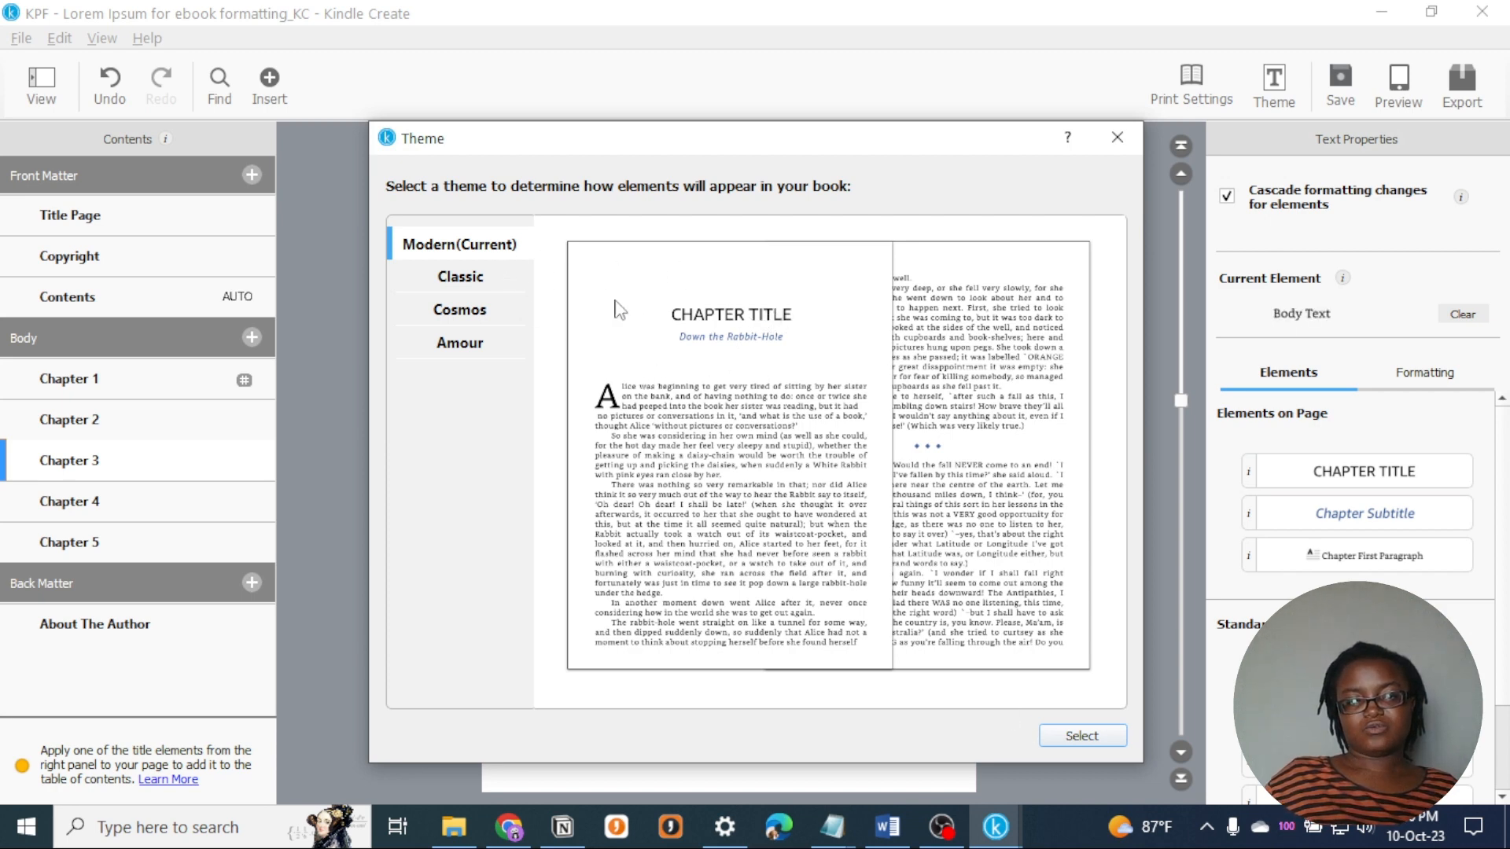
left_click(501, 286)
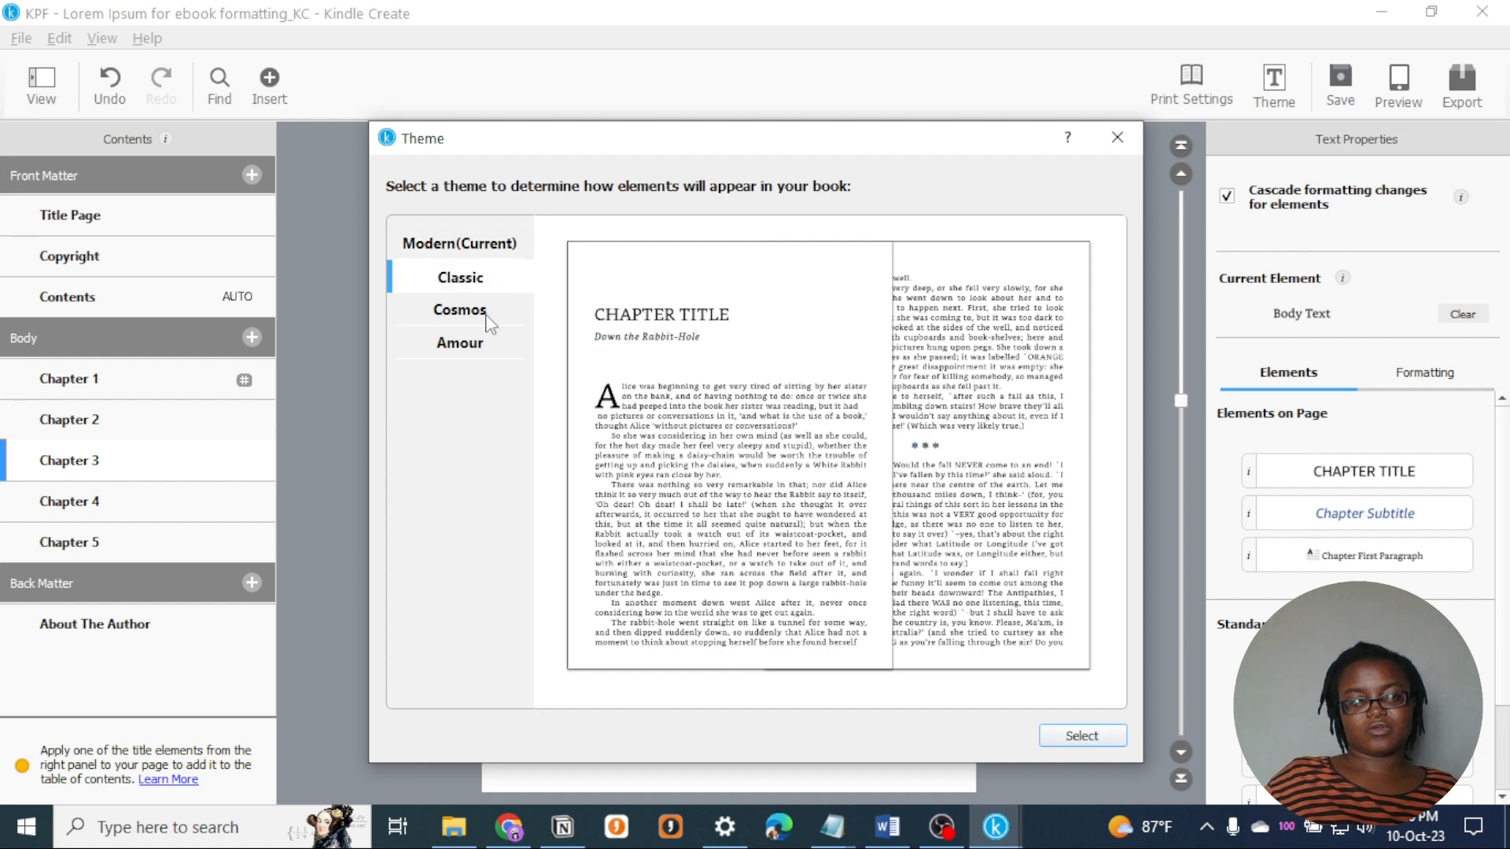
left_click(485, 315)
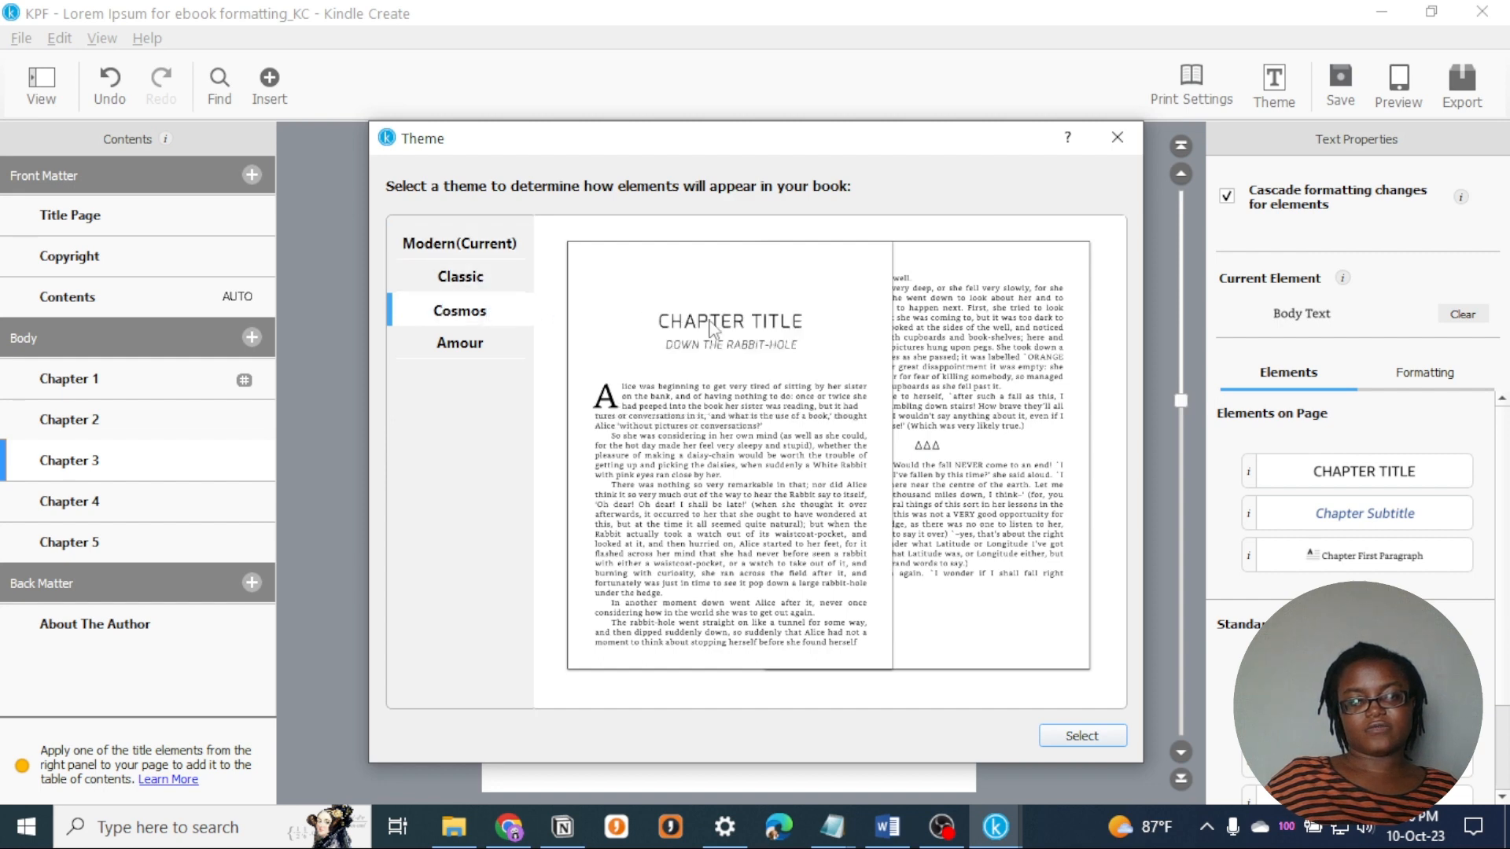
left_click(470, 349)
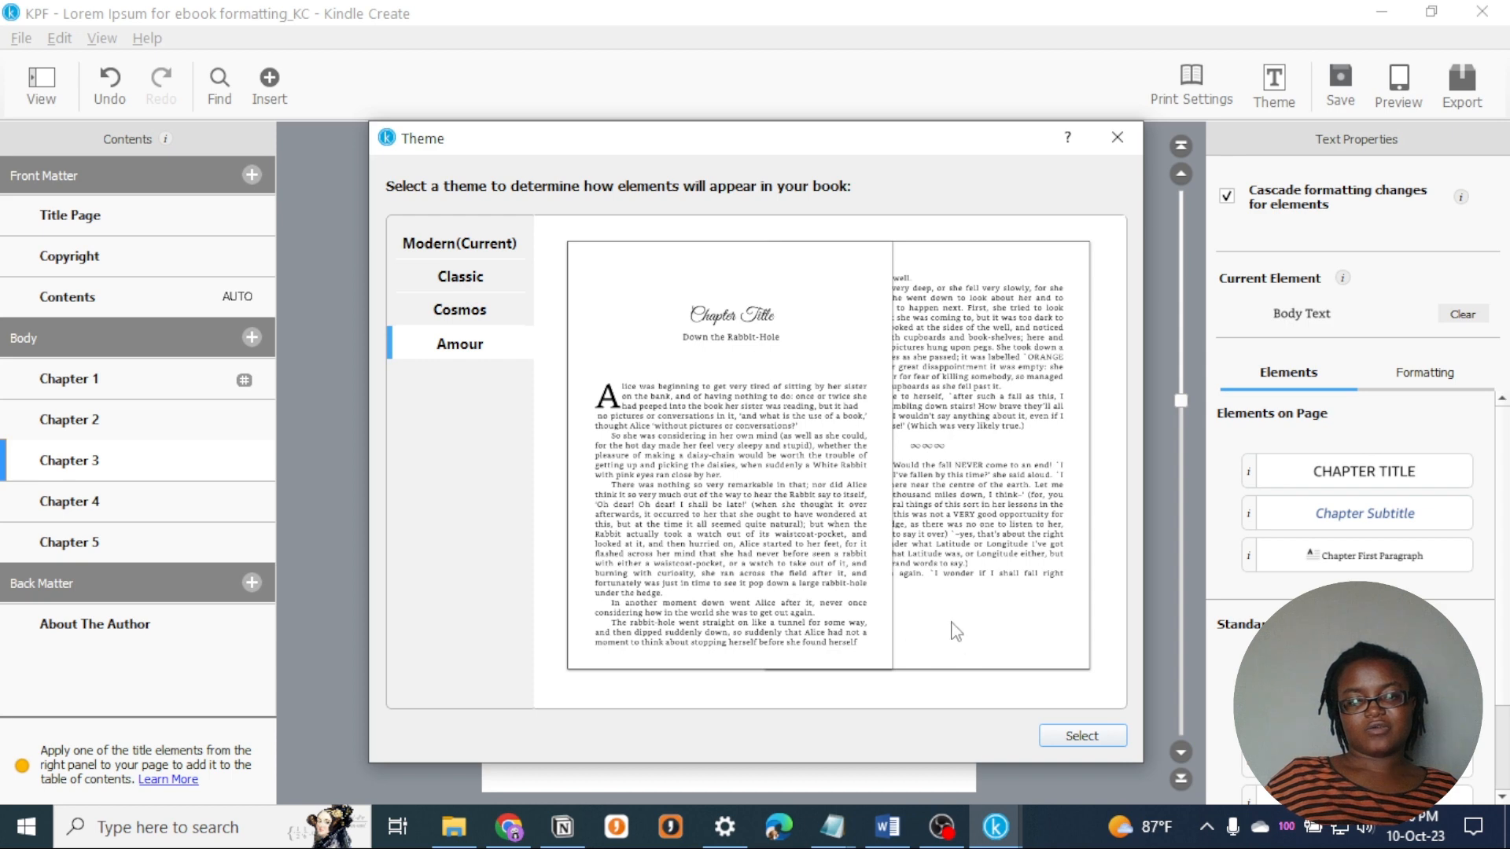
left_click(1115, 737)
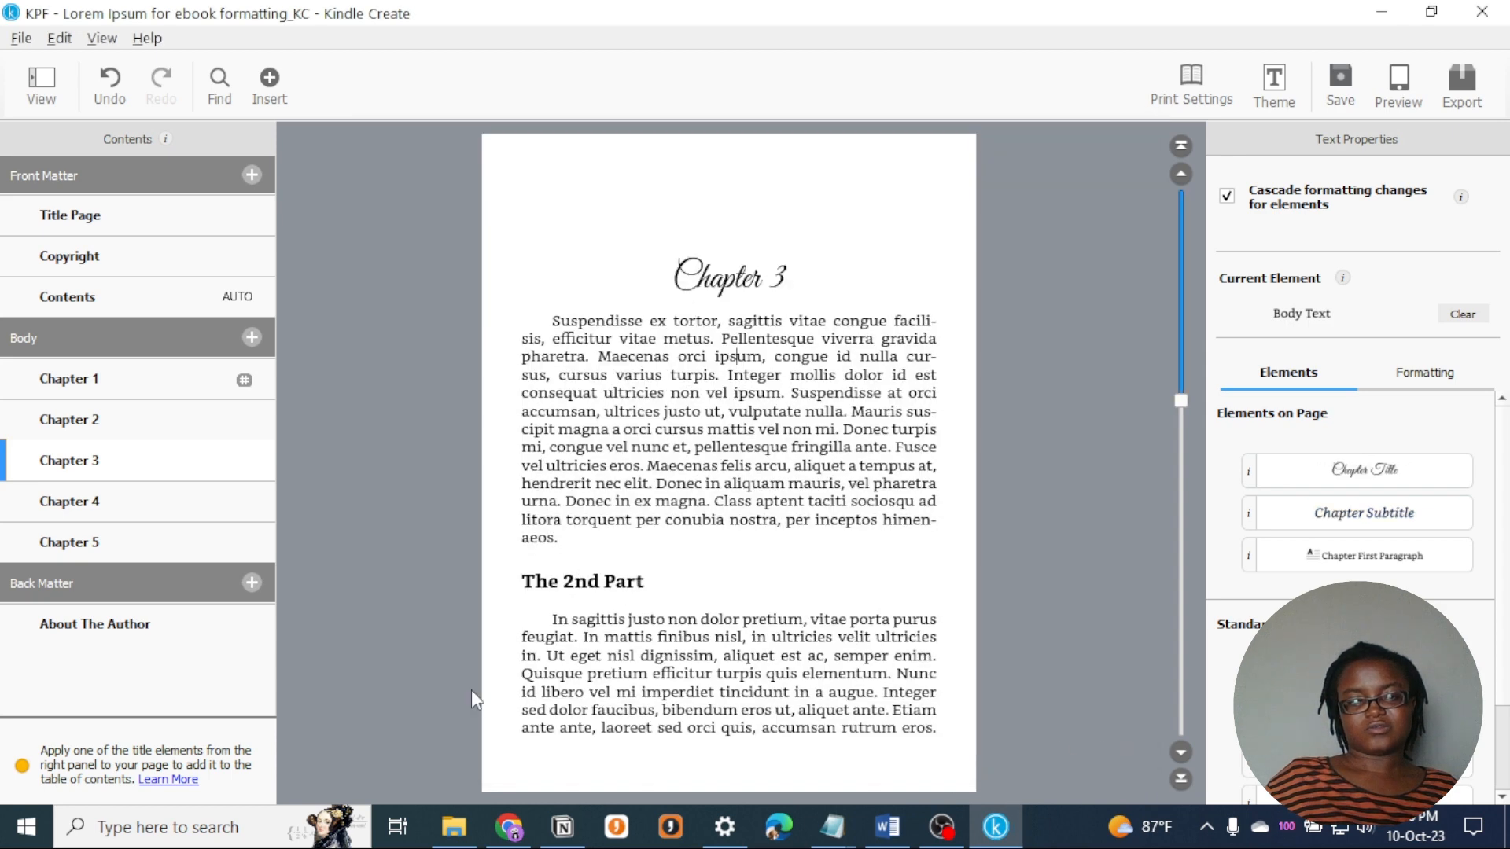
- Examine how the chapter titles and the Chapter 1 subtitle look across Chapters 1 to 5 in the Amour theme
left_click_drag(790, 283, 655, 279)
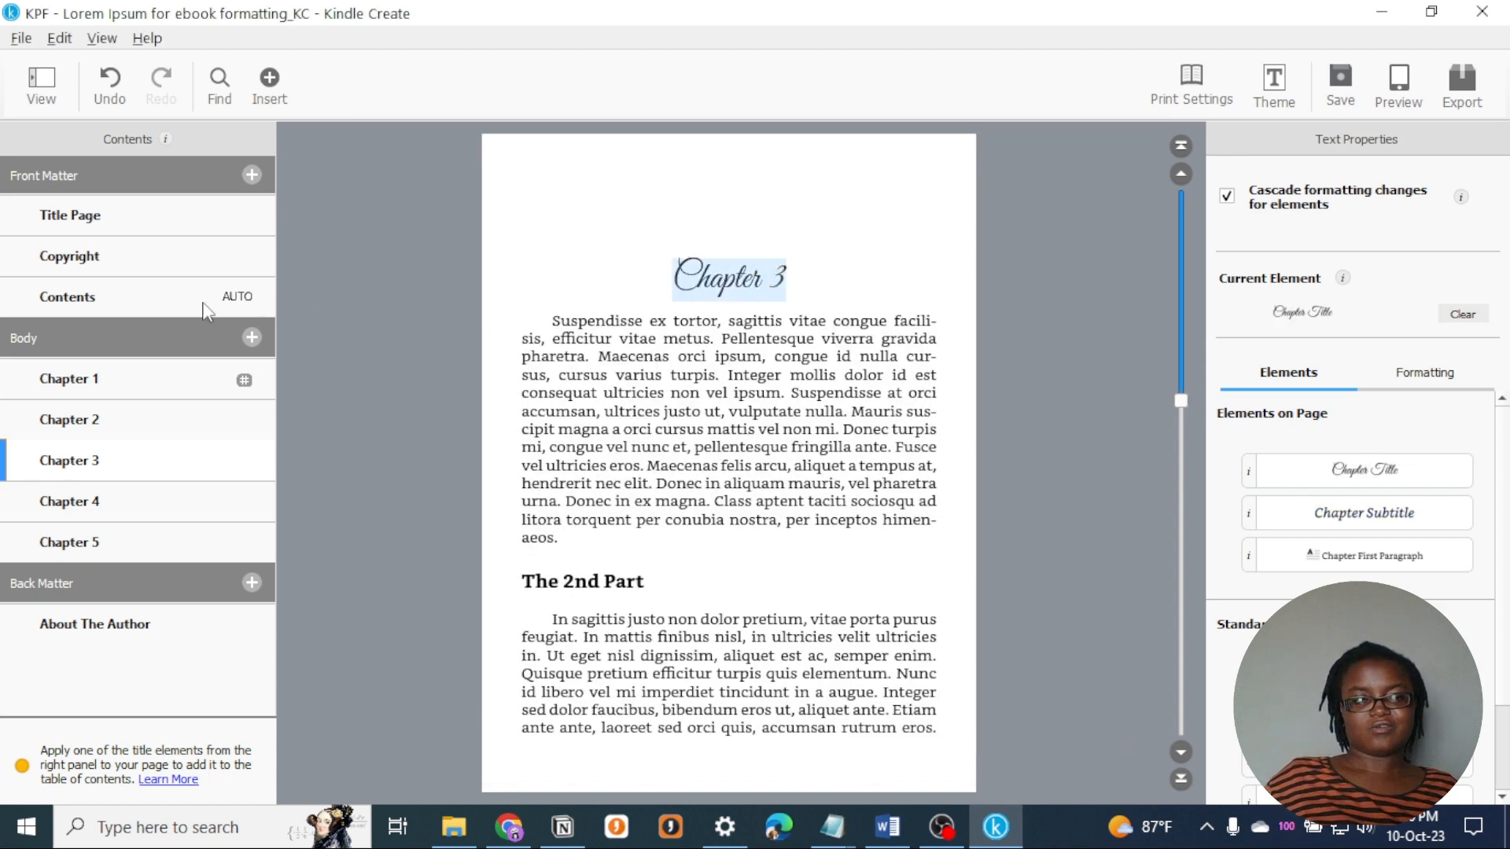
left_click(135, 378)
left_click_drag(770, 279, 656, 268)
left_click_drag(807, 325, 547, 309)
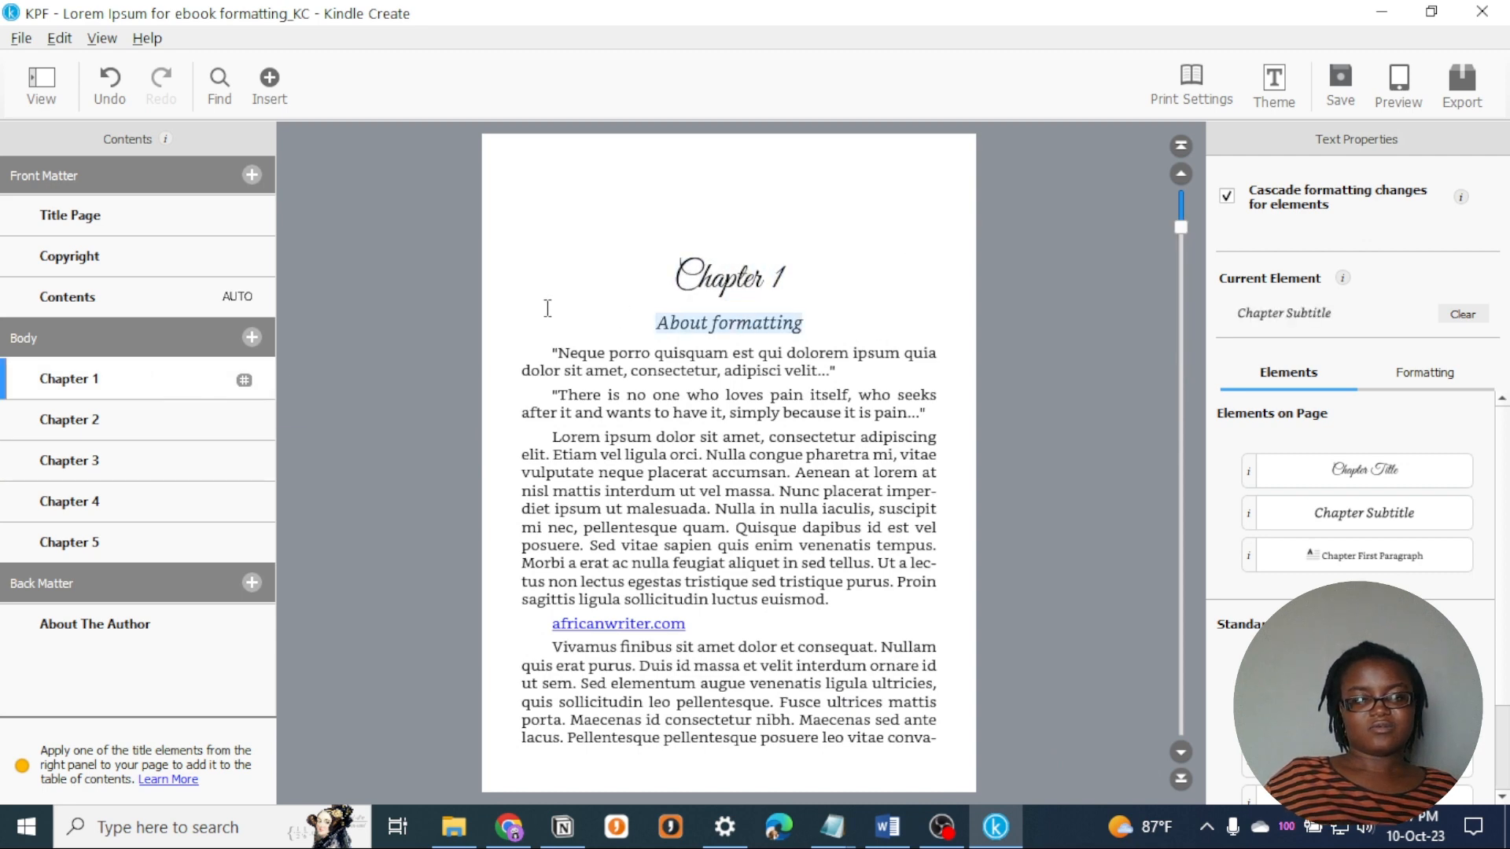
left_click(118, 541)
left_click(118, 504)
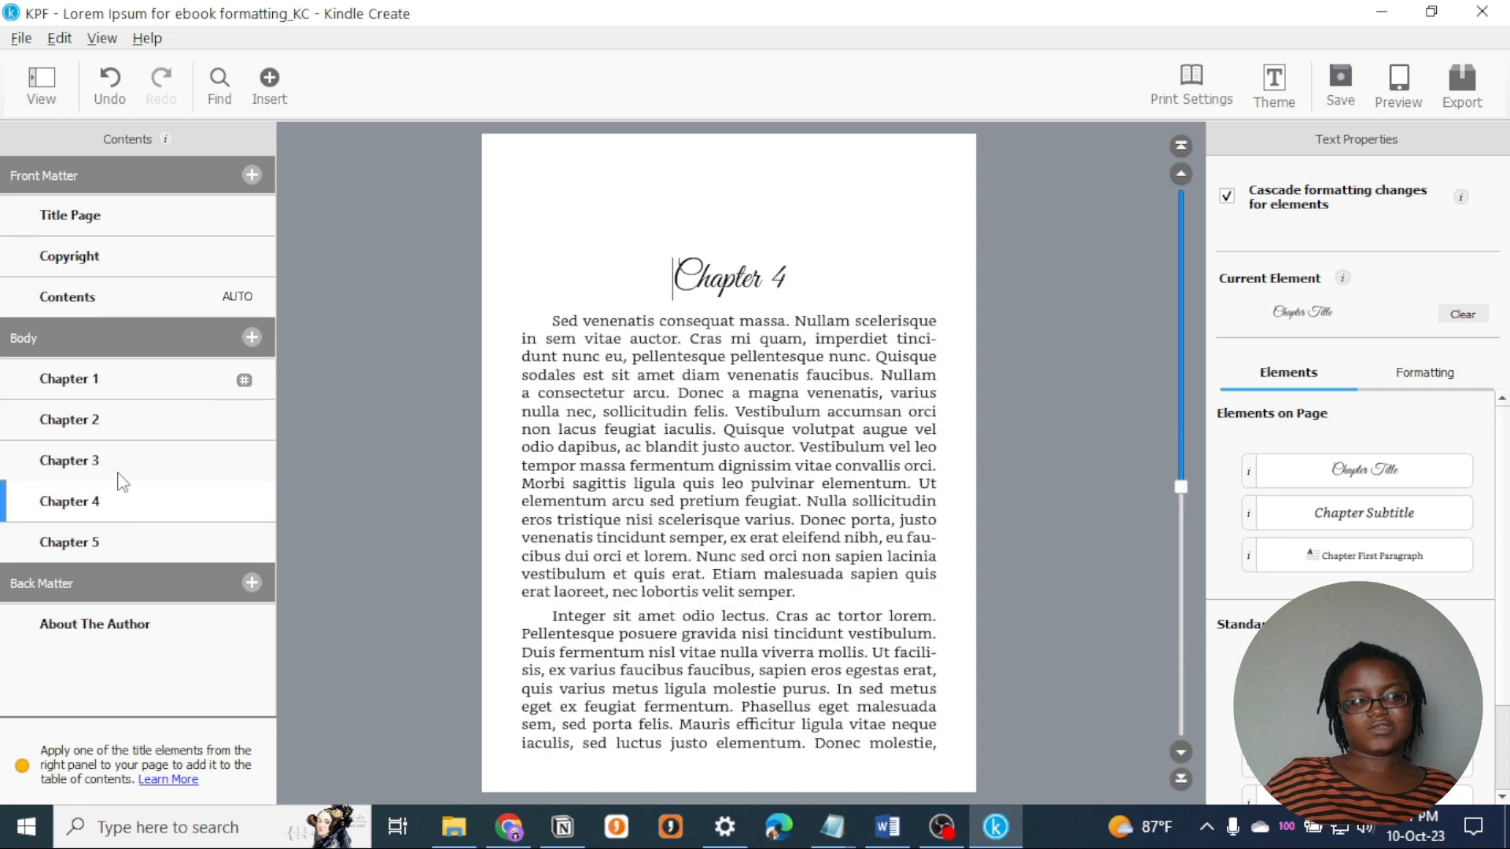
left_click(122, 460)
left_click(122, 420)
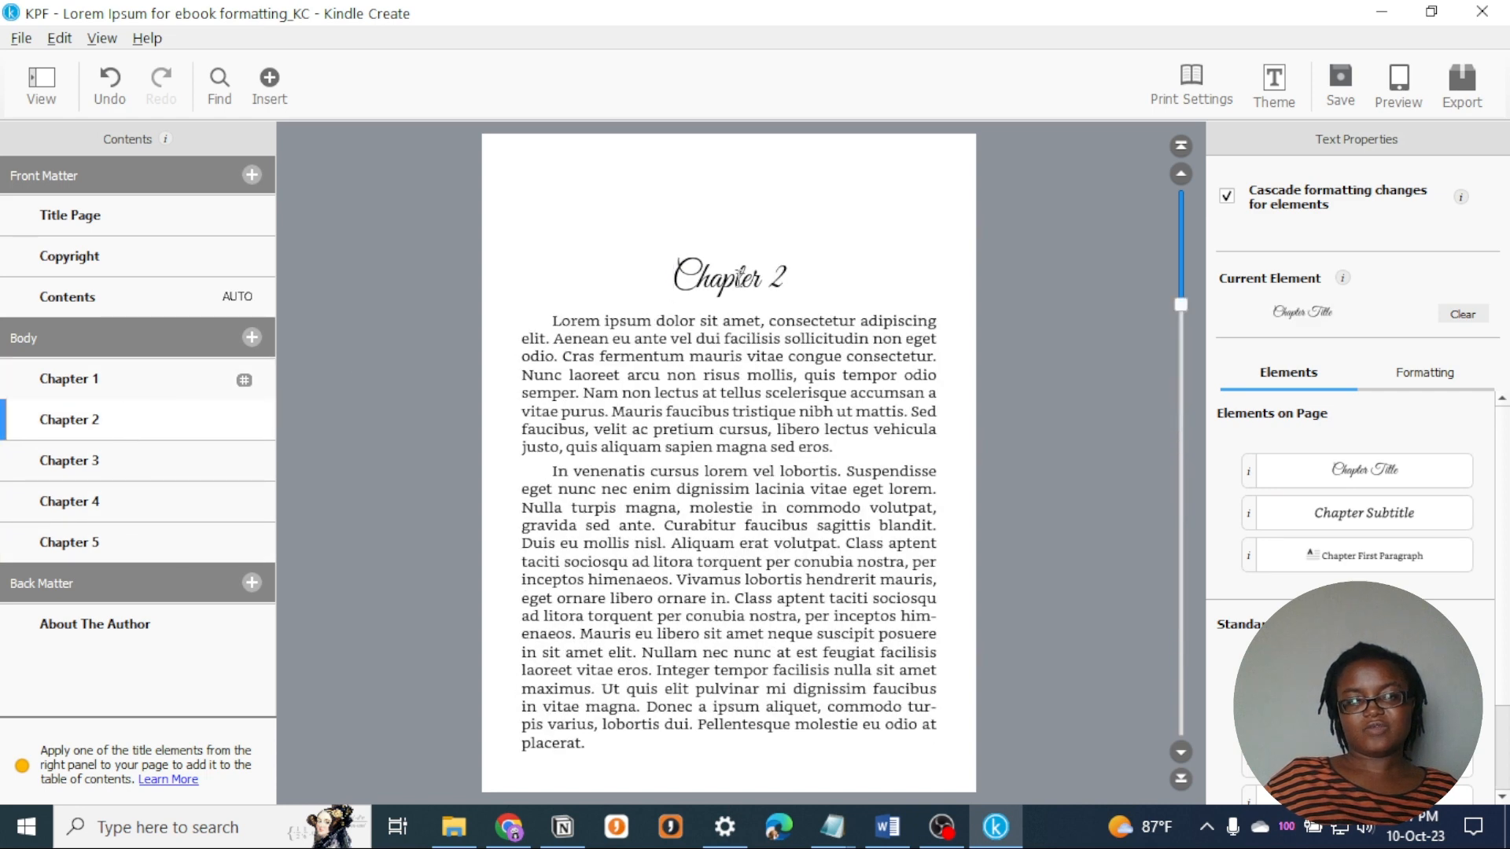
- Set the book's theme back to Modern and check the Chapter 2 title
left_click(1274, 85)
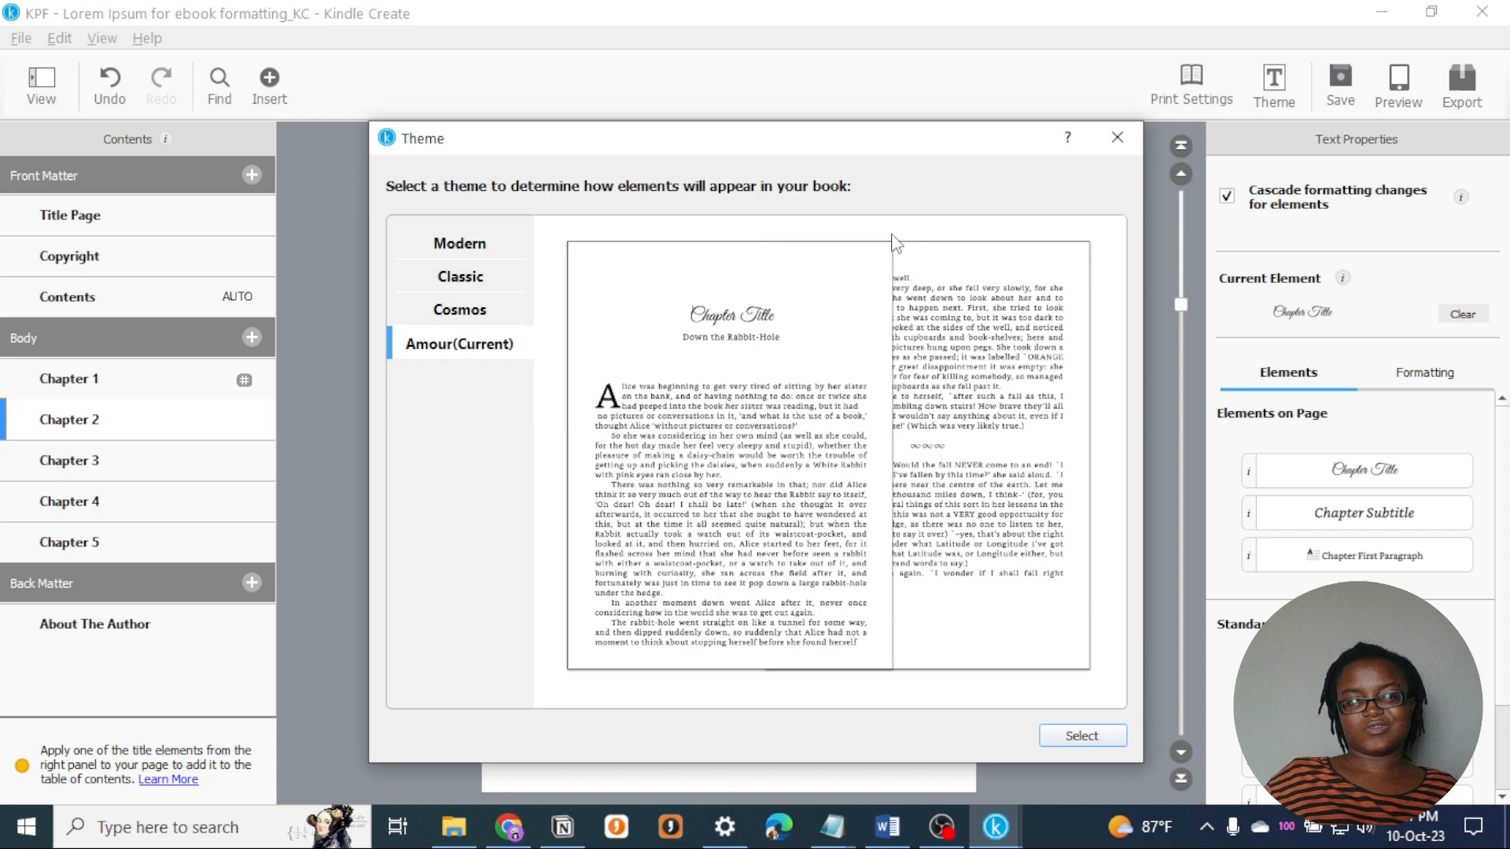
left_click(520, 247)
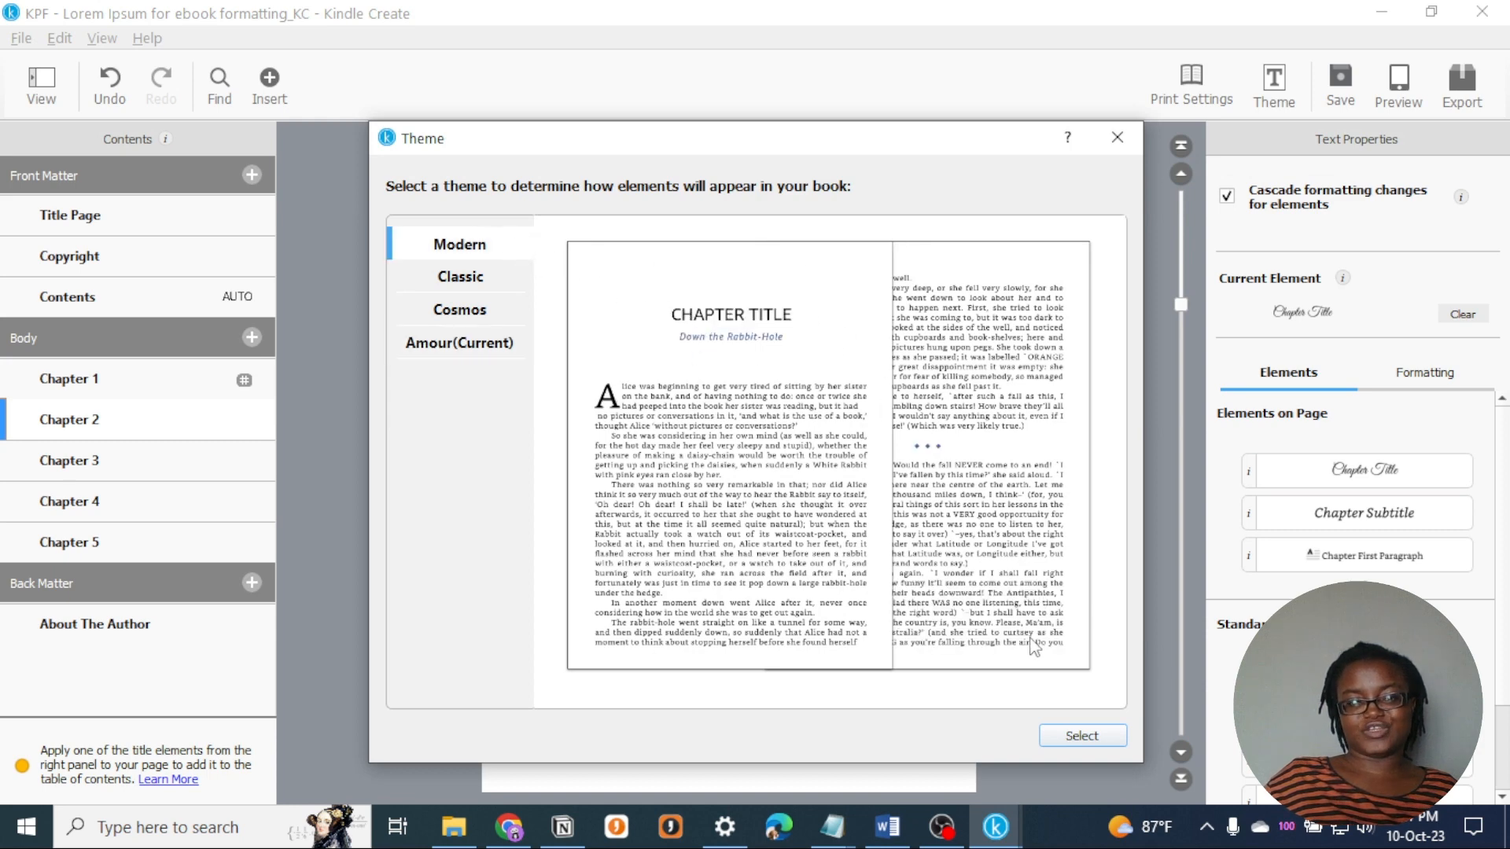
left_click(1095, 747)
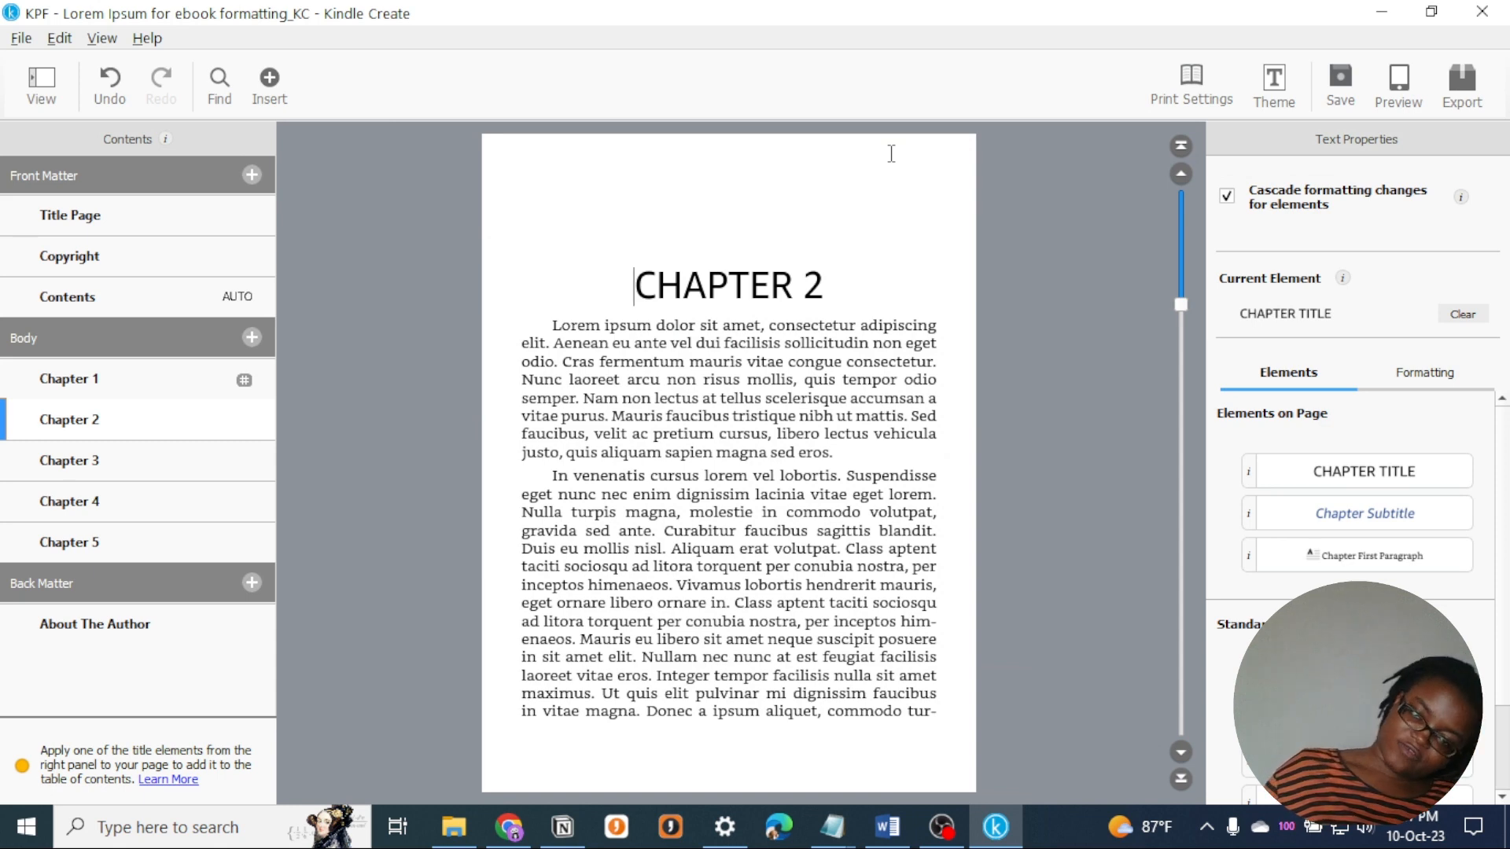
left_click_drag(825, 286, 644, 297)
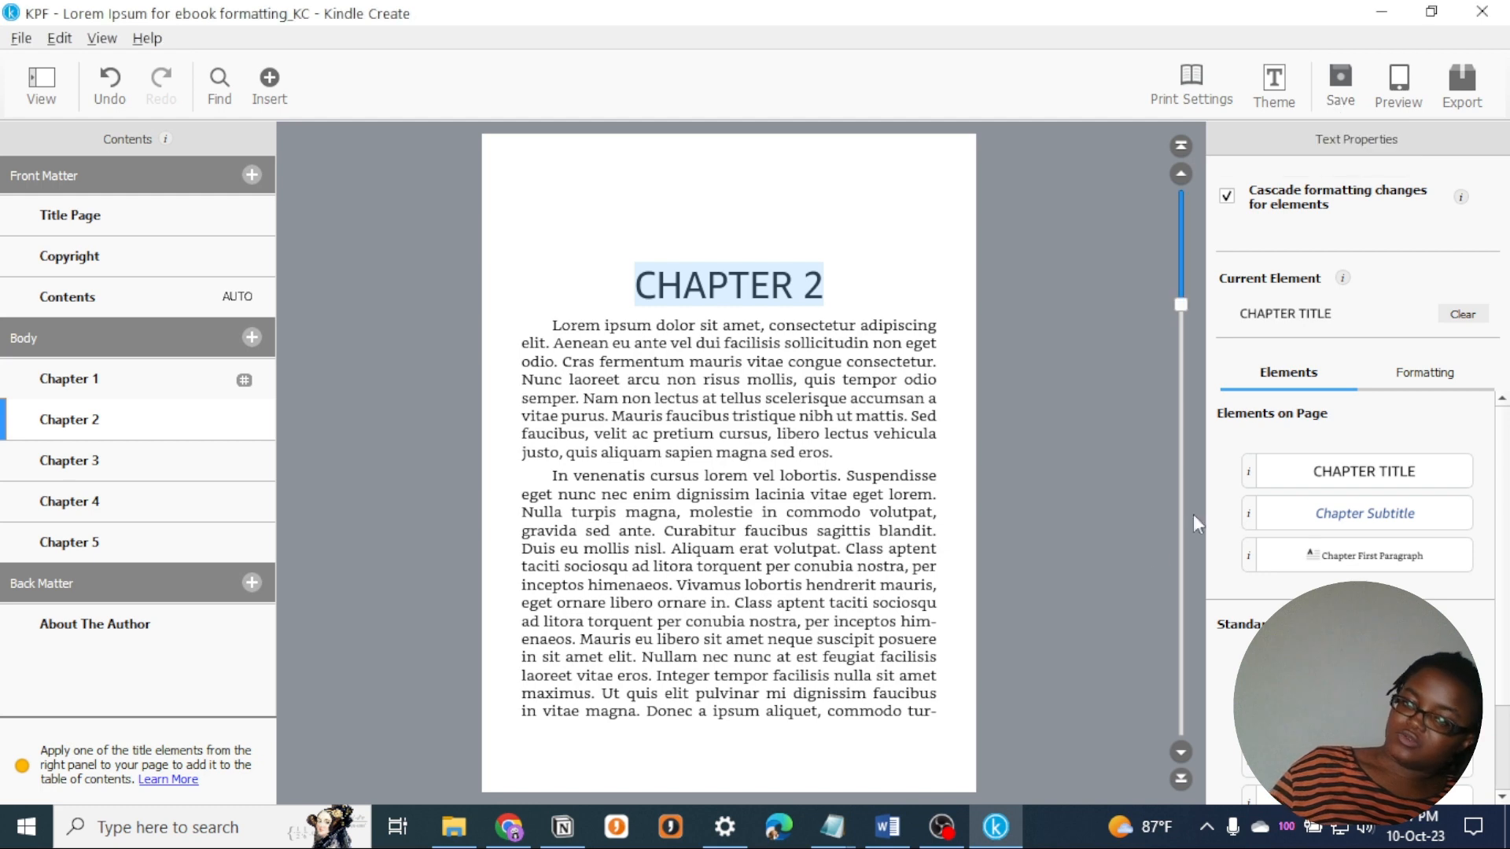
- Preview the ebook at Chapter 2 on the Tablet, Phone and Kindle E-reader device types
left_click(1399, 92)
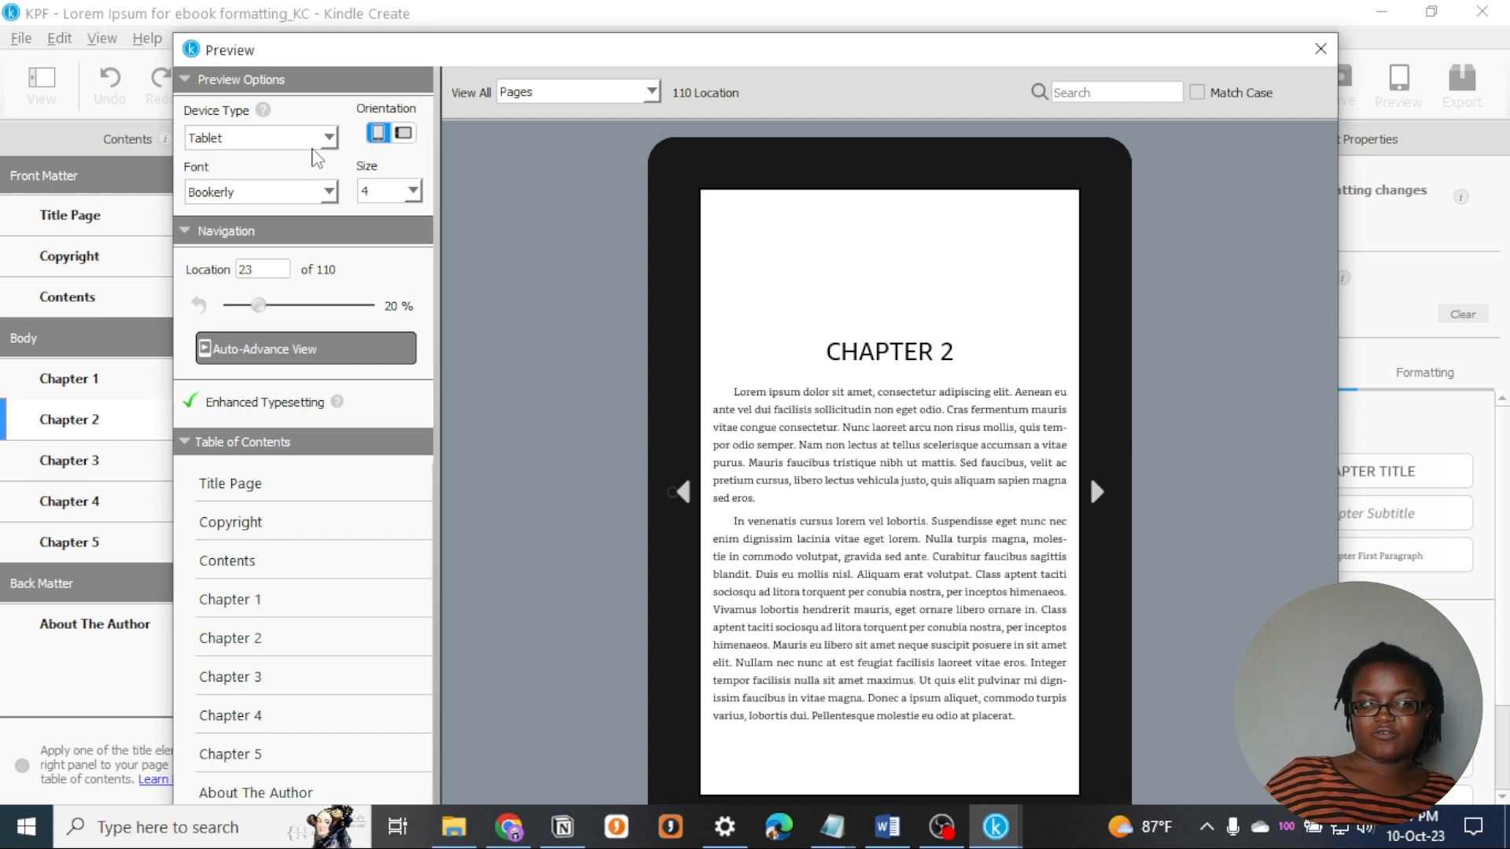
left_click(327, 140)
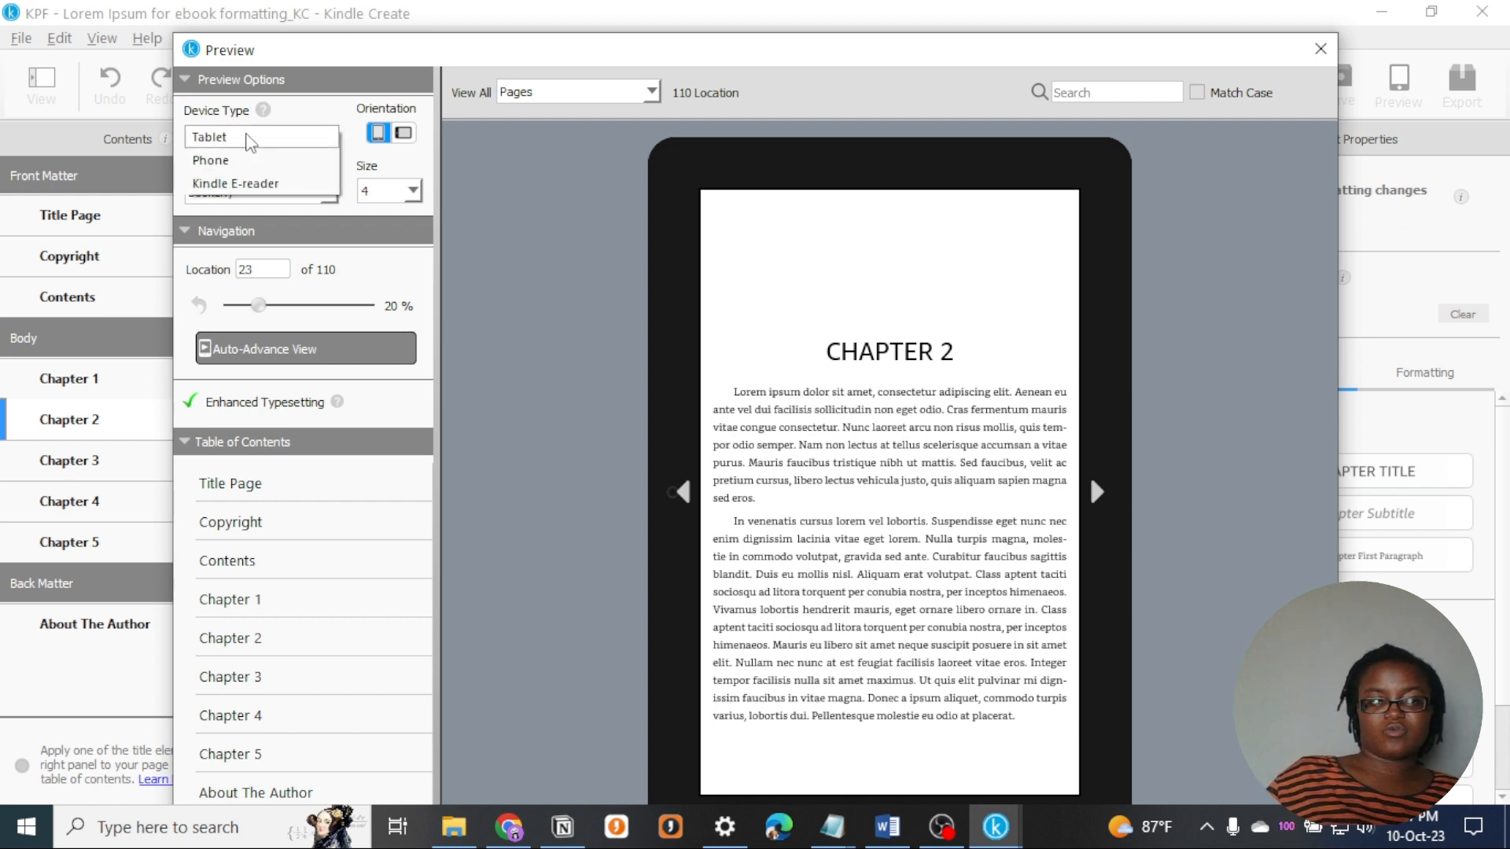
left_click(246, 138)
left_click(246, 138)
left_click(243, 161)
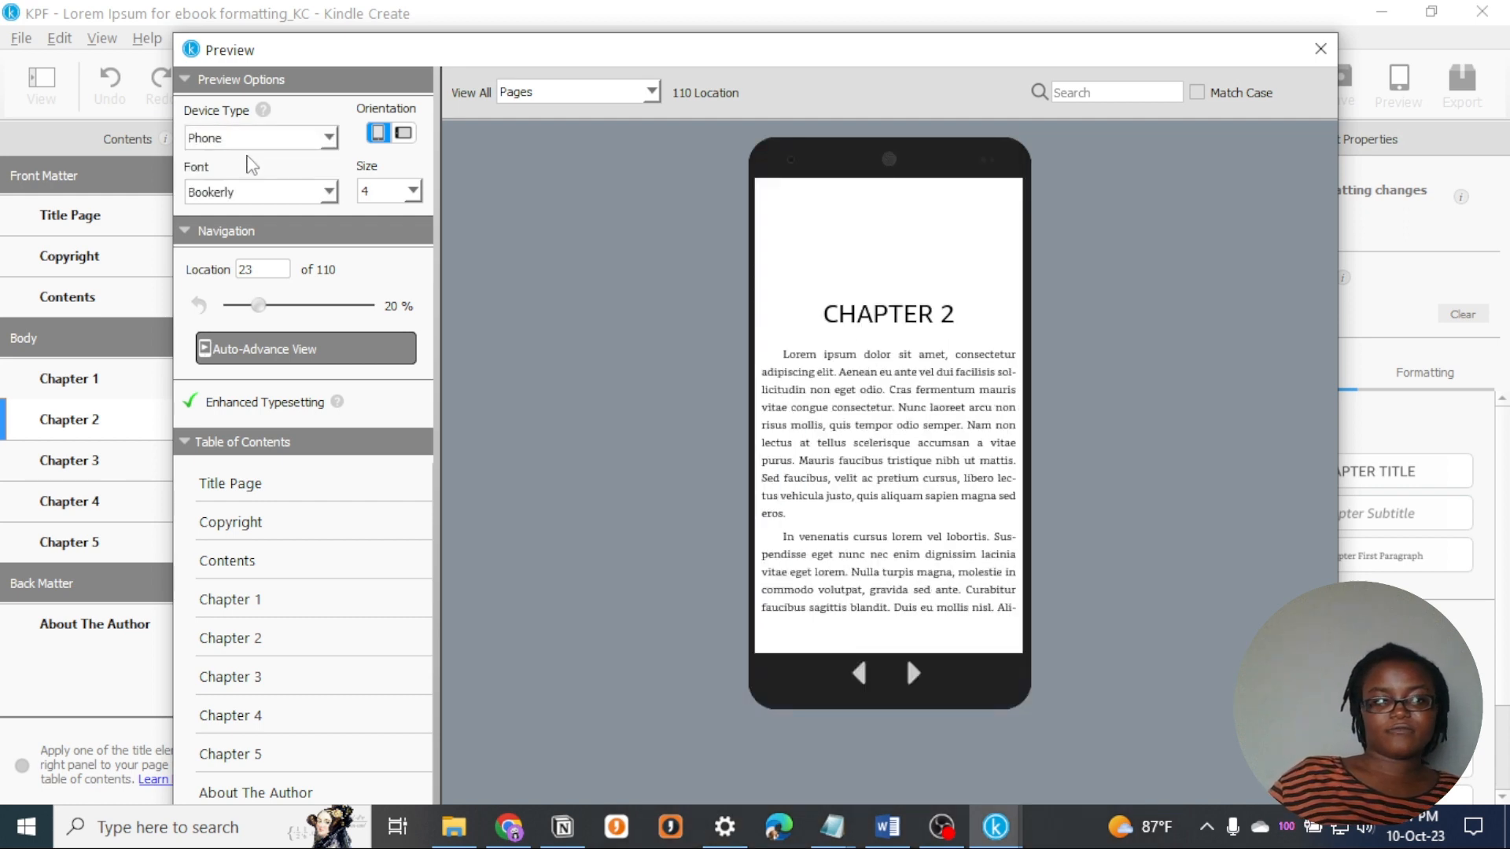
left_click(327, 140)
left_click(299, 161)
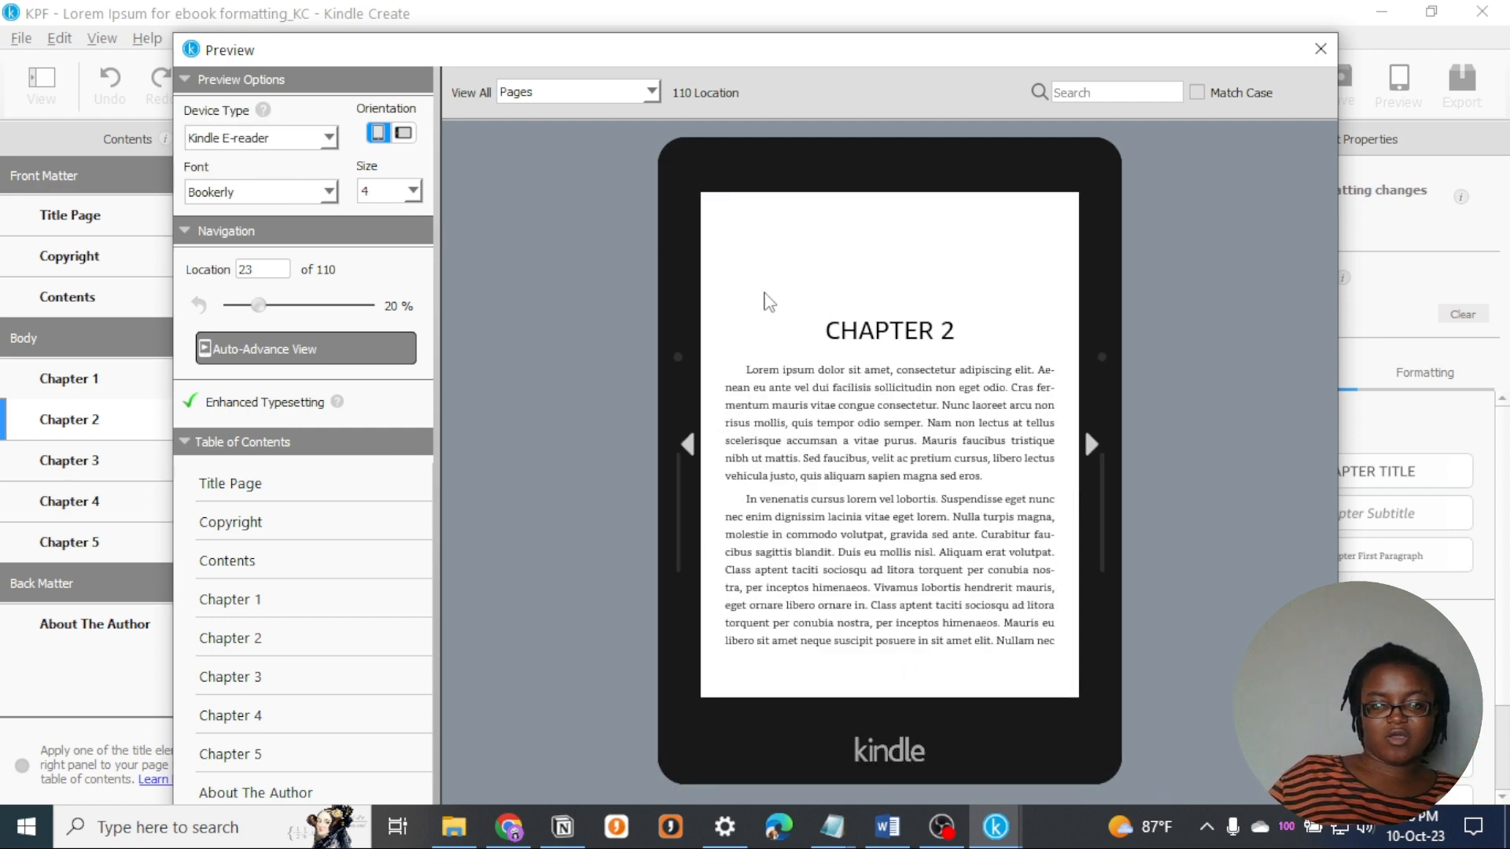
- Switch the preview to Phone and back to Kindle E-reader, and page forward and back through Chapter 2
left_click(315, 141)
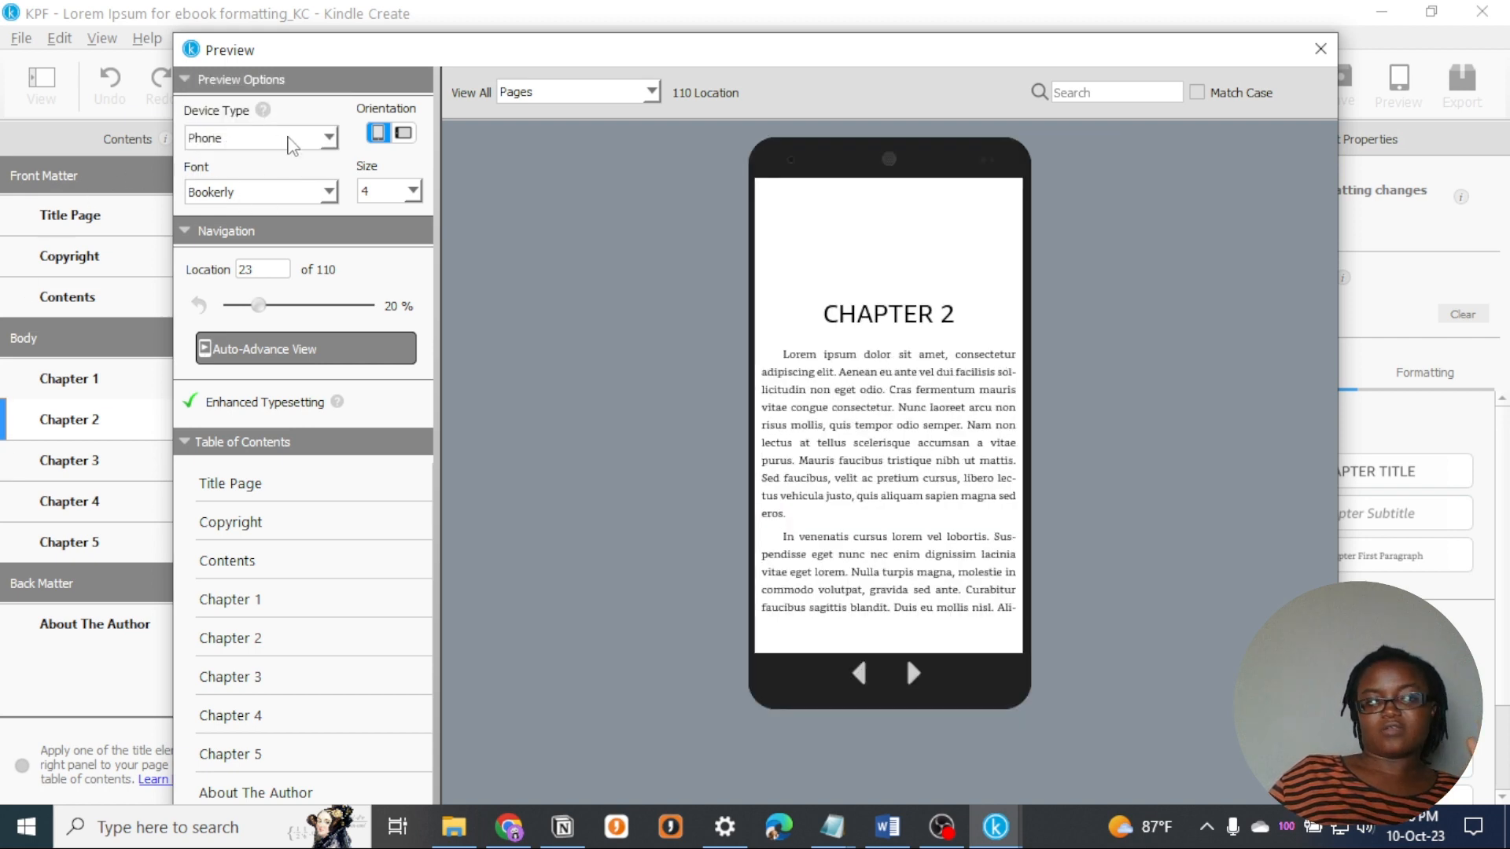
left_click(296, 140)
left_click(236, 159)
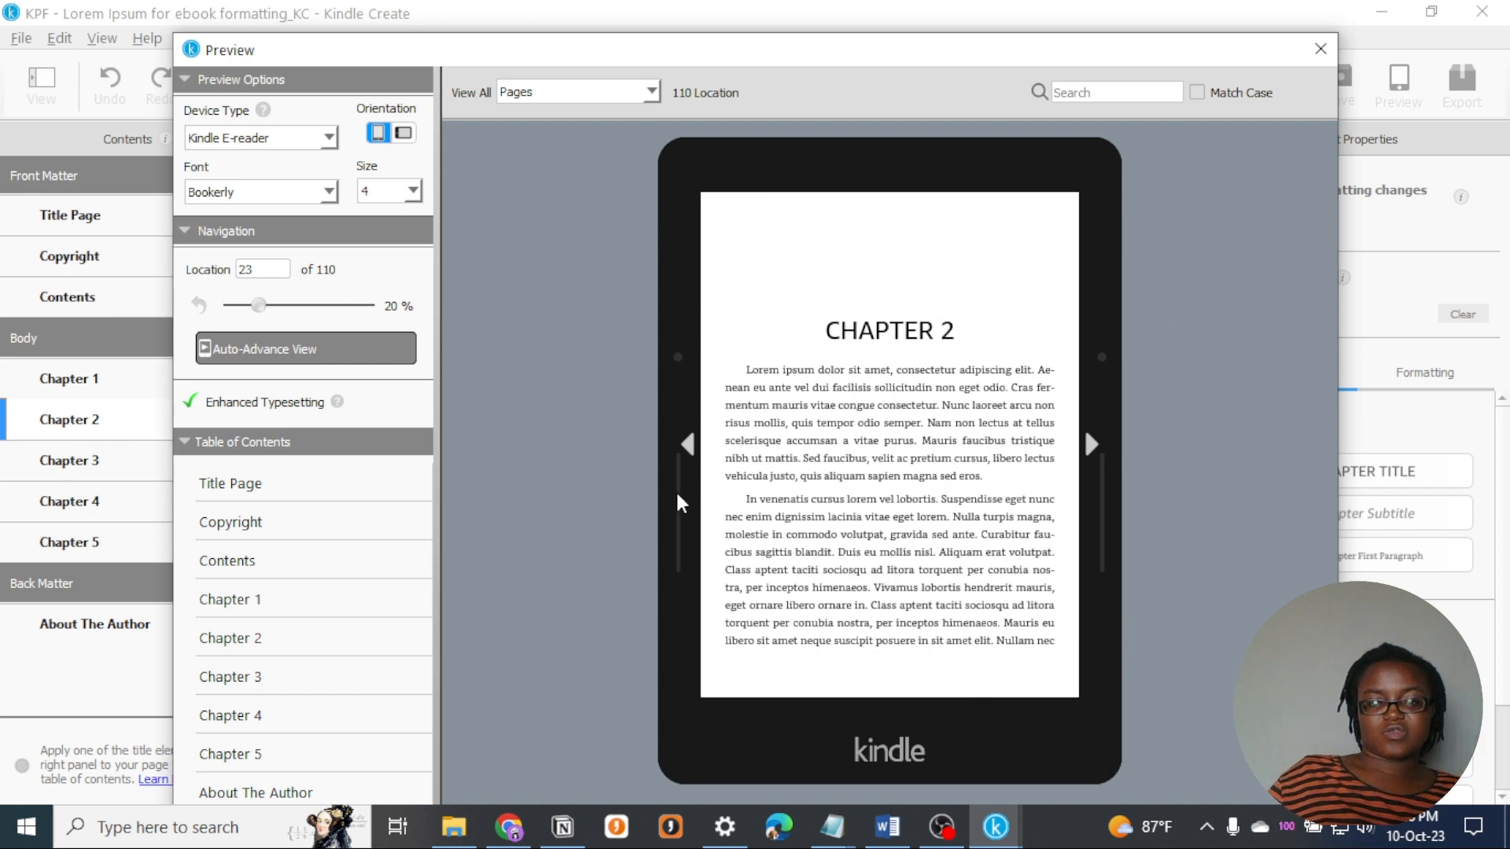
left_click(1093, 445)
left_click(1093, 445)
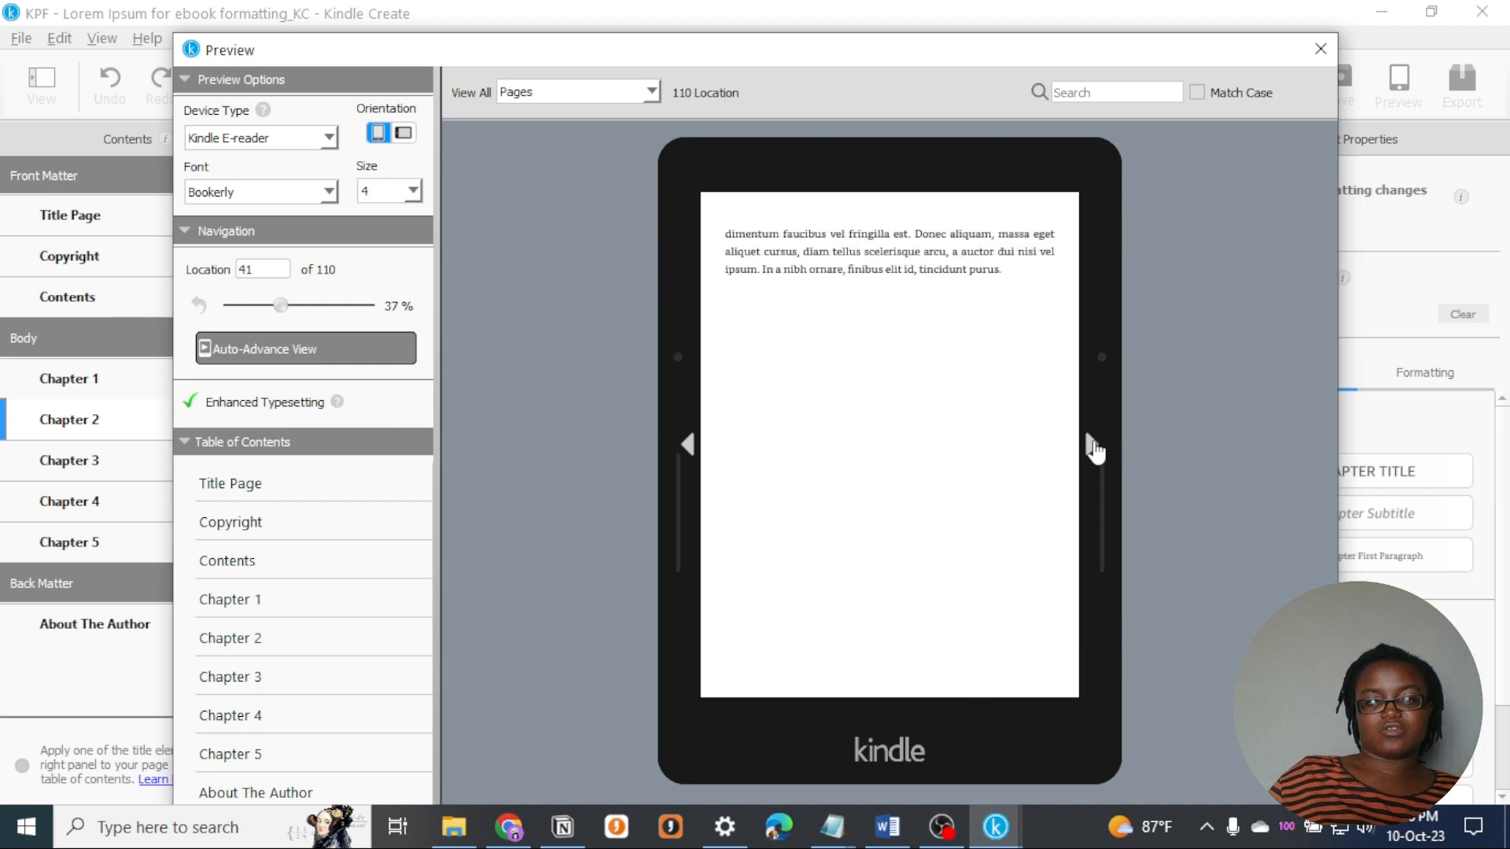
left_click(690, 446)
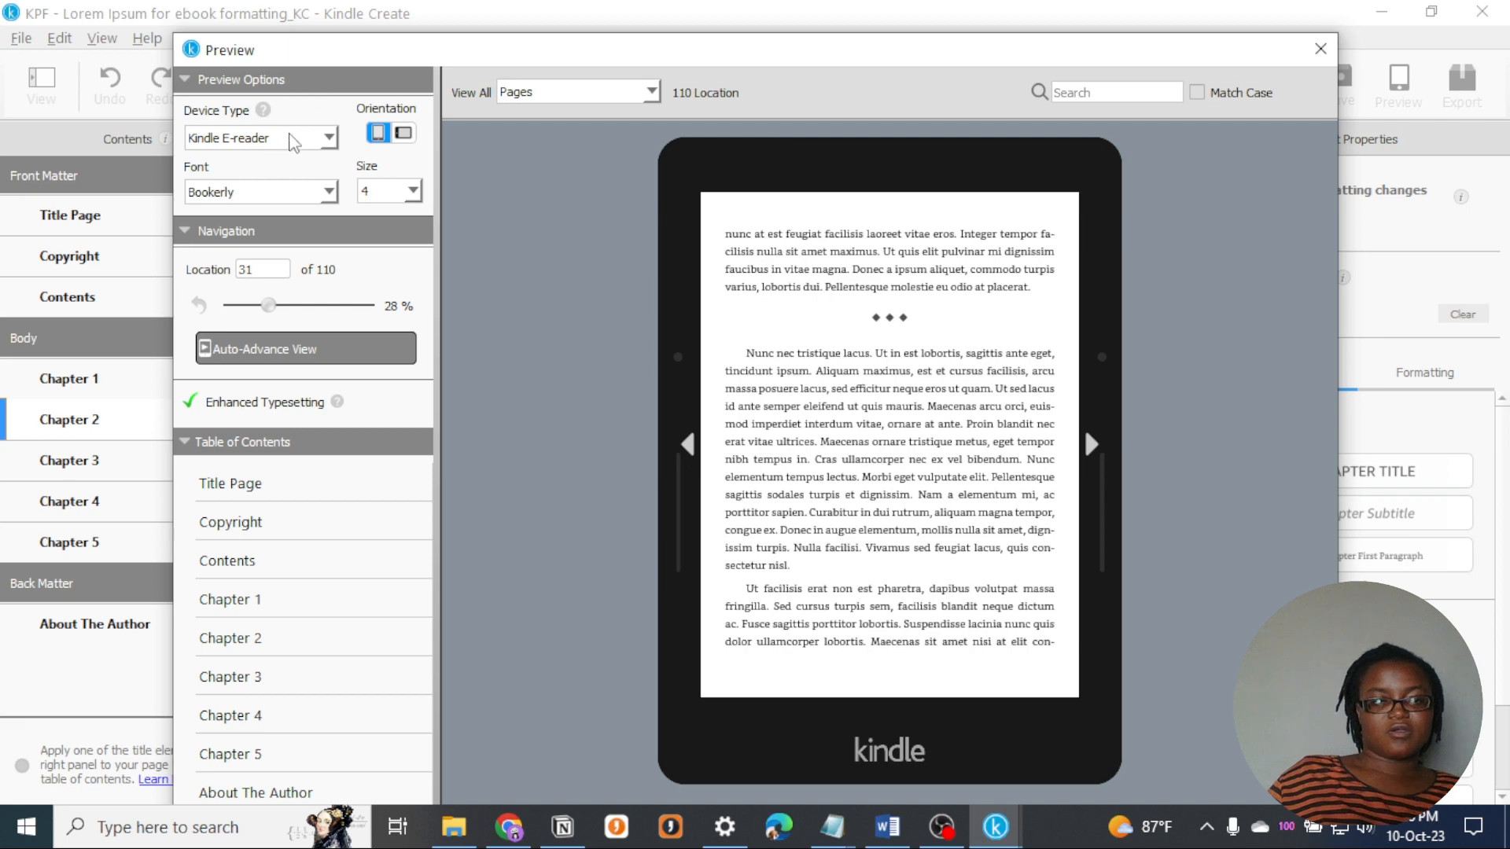
- Set the preview device type to Tablet and examine the book's pages from the About The Author page back to the title page
left_click(283, 137)
left_click(212, 88)
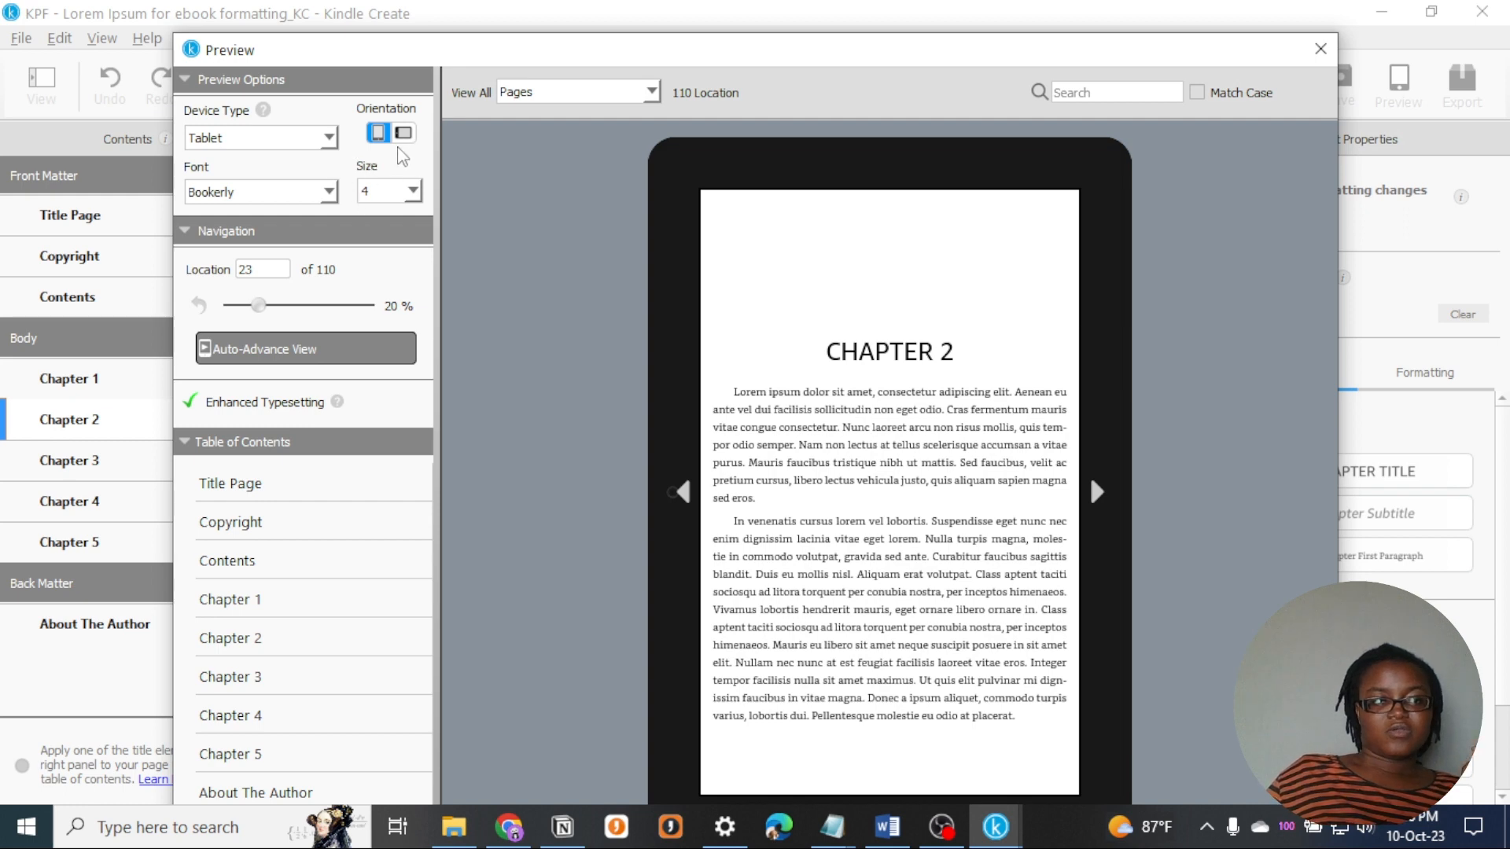
scroll(809, 448, "down", 2)
scroll(810, 454, "down", 3)
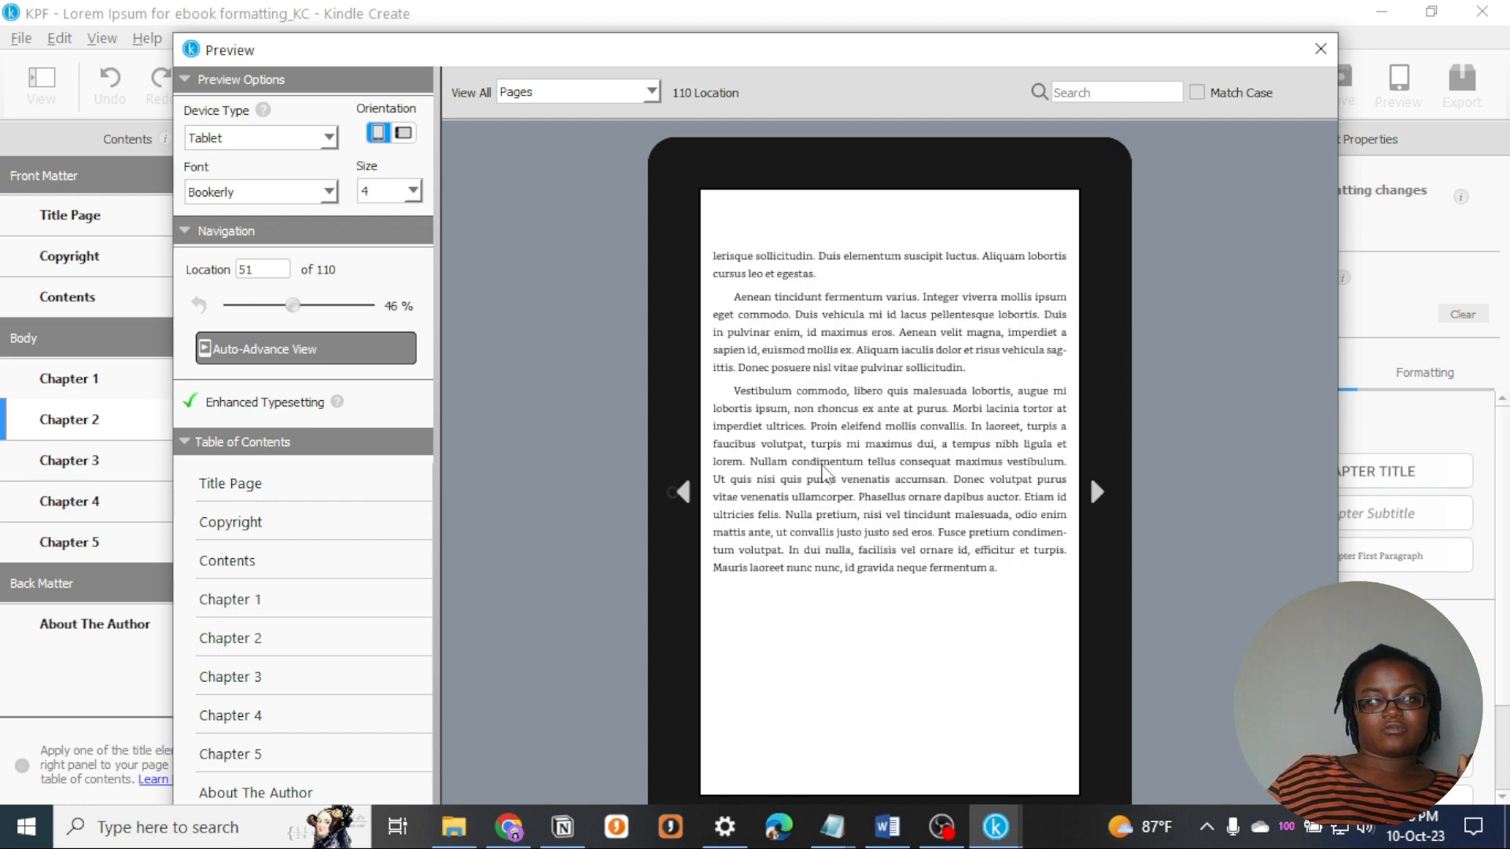
scroll(846, 506, "up", 1)
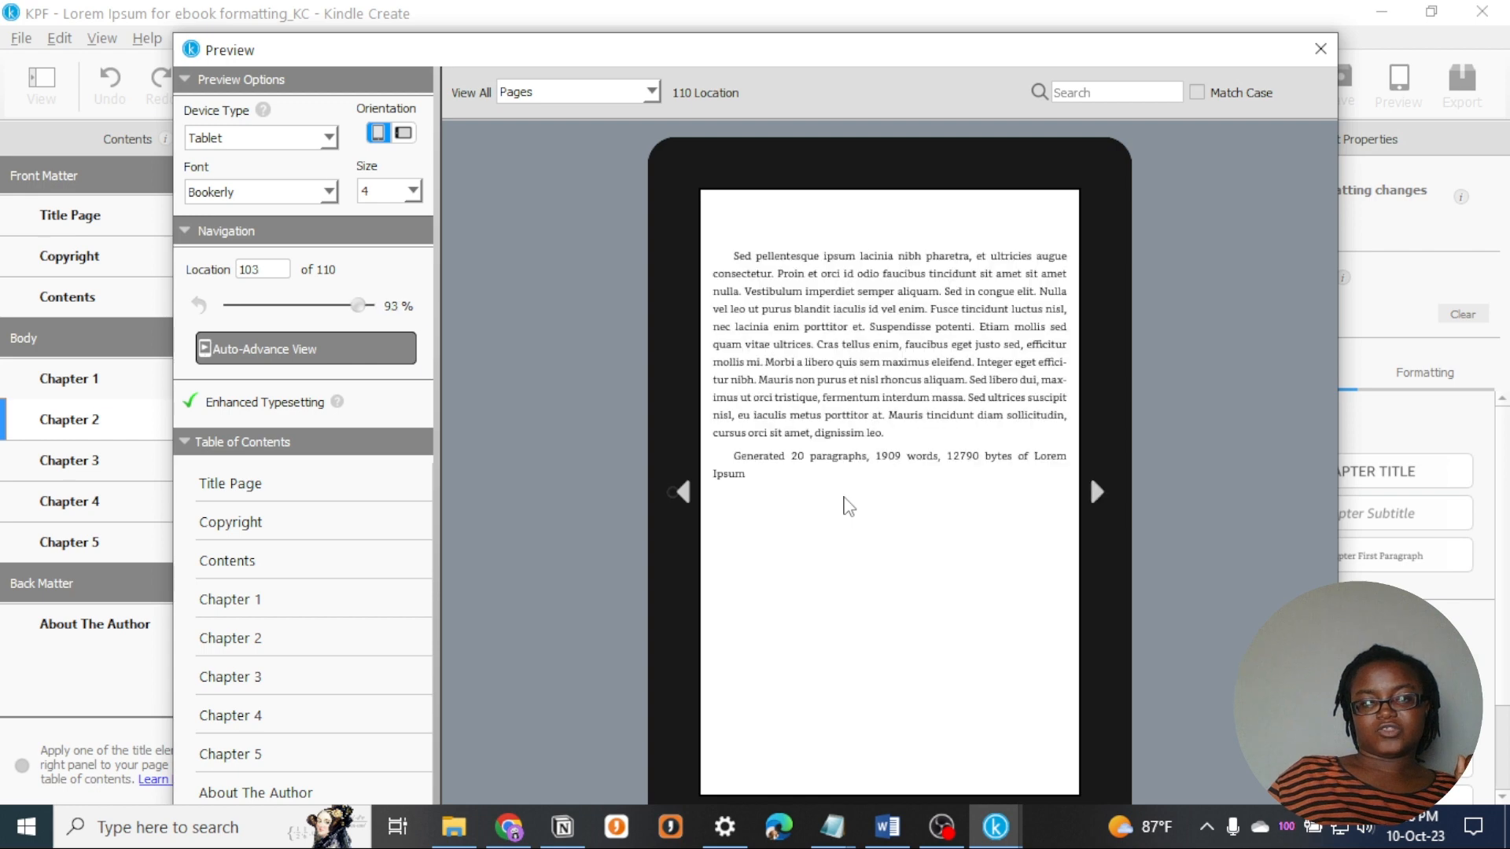
scroll(842, 506, "down", 1)
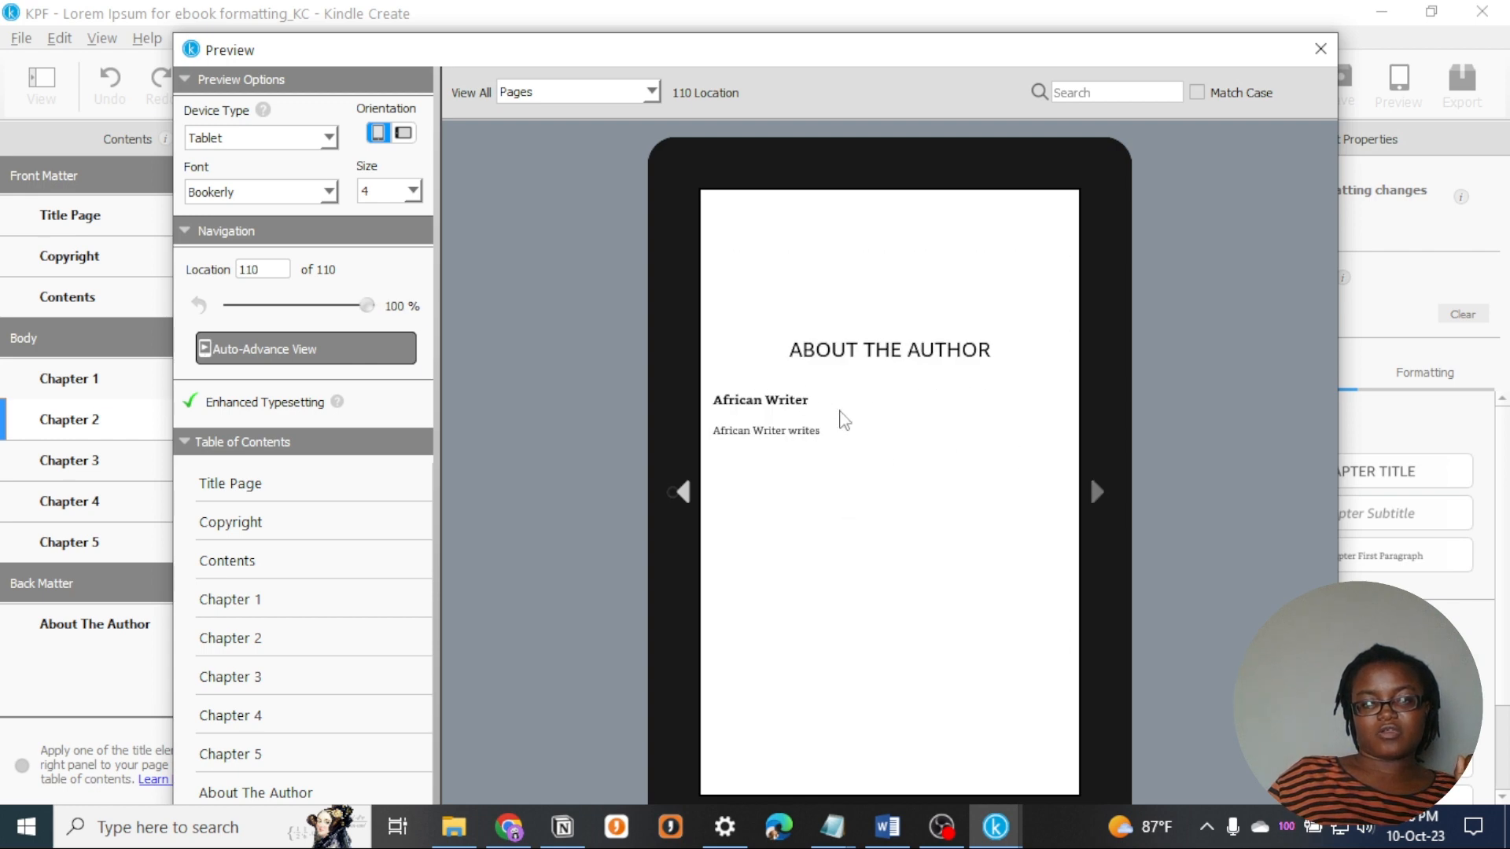
scroll(936, 401, "up", 5)
scroll(937, 401, "up", 2)
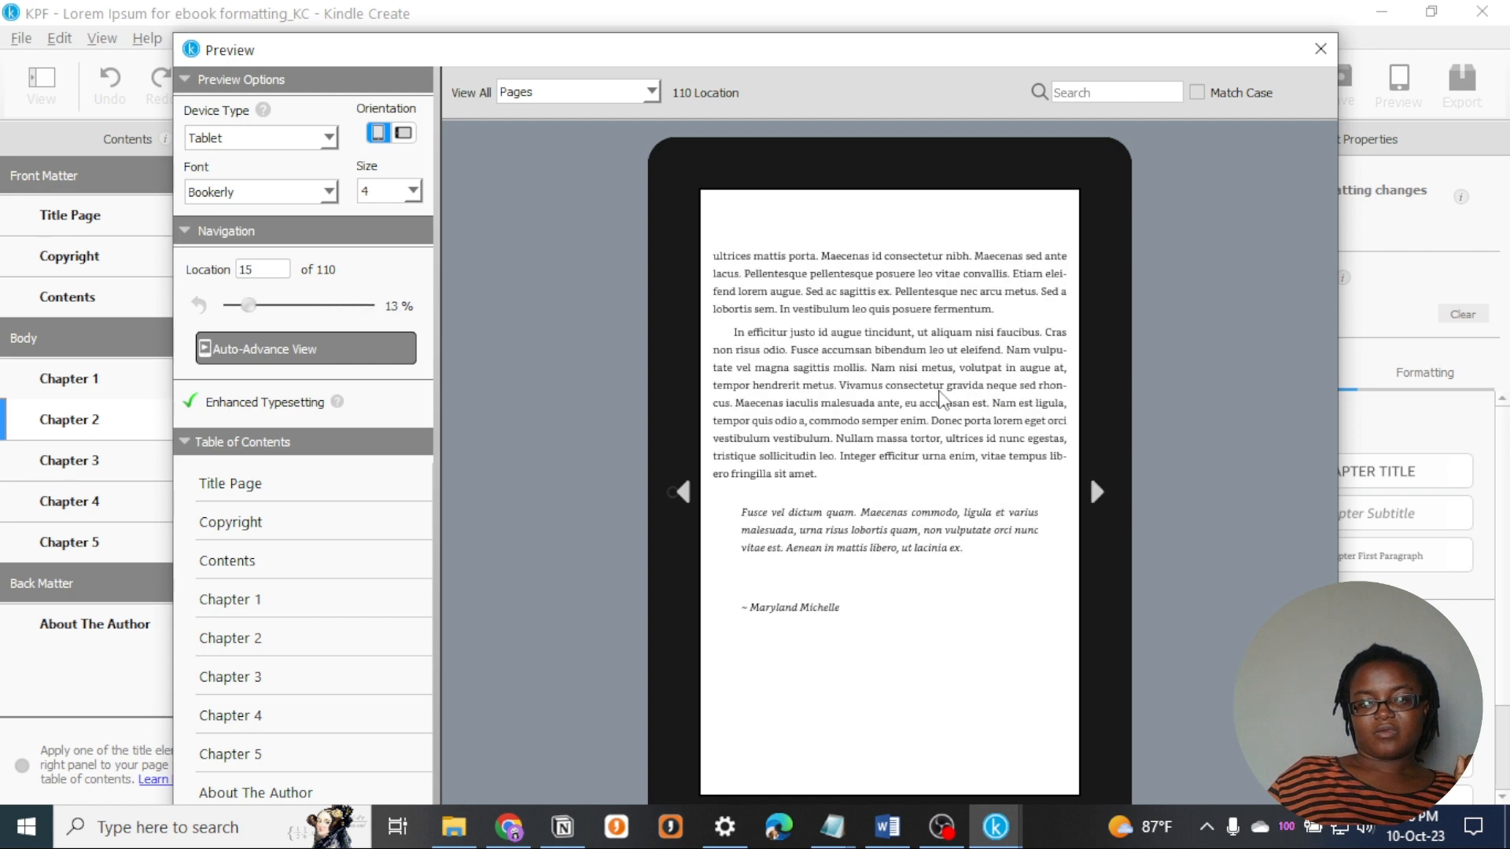
scroll(937, 401, "down", 2)
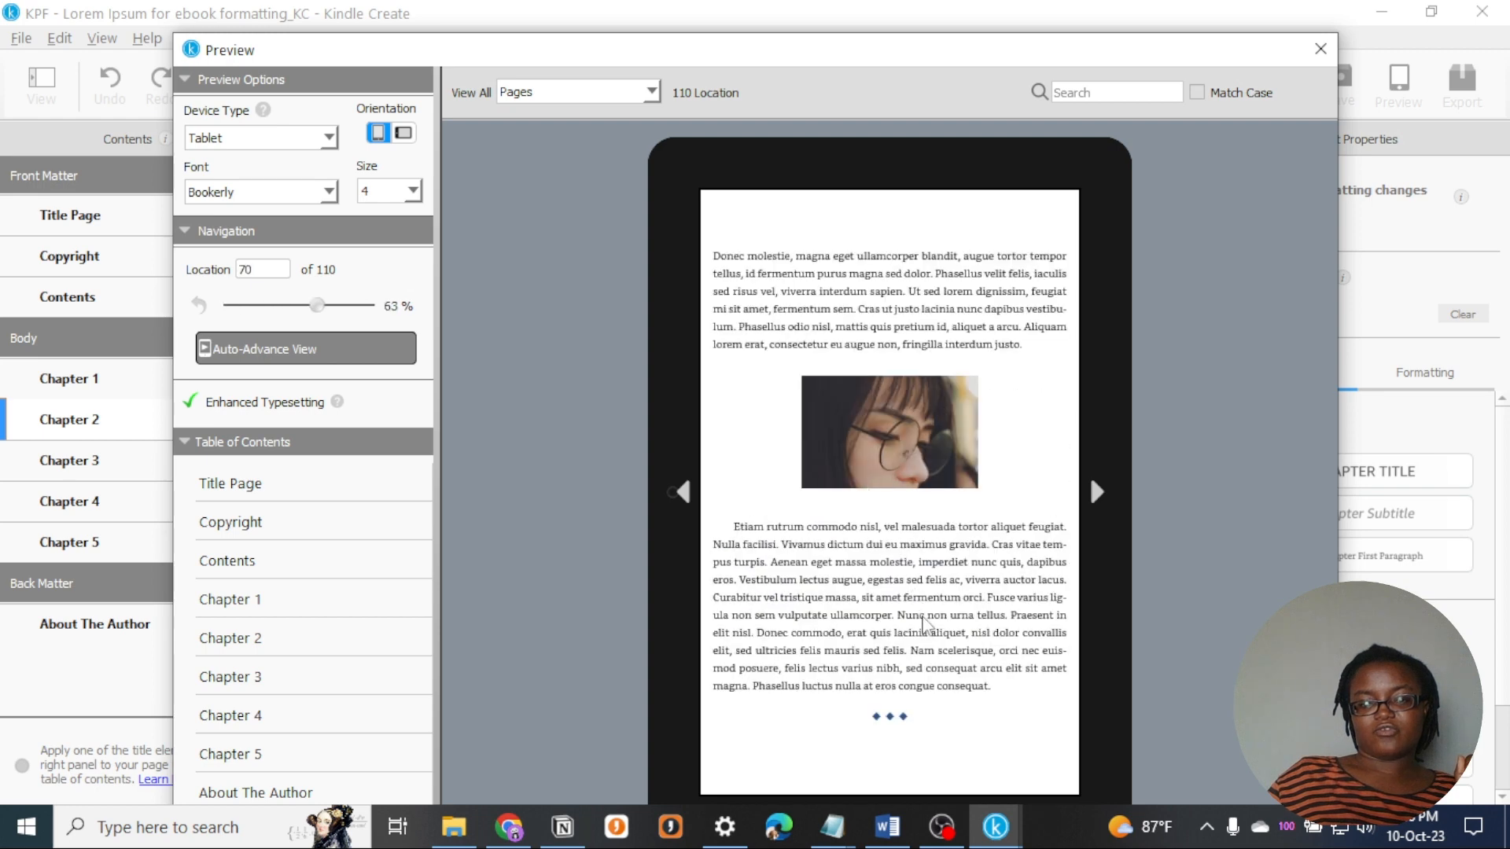
scroll(935, 442, "up", 10)
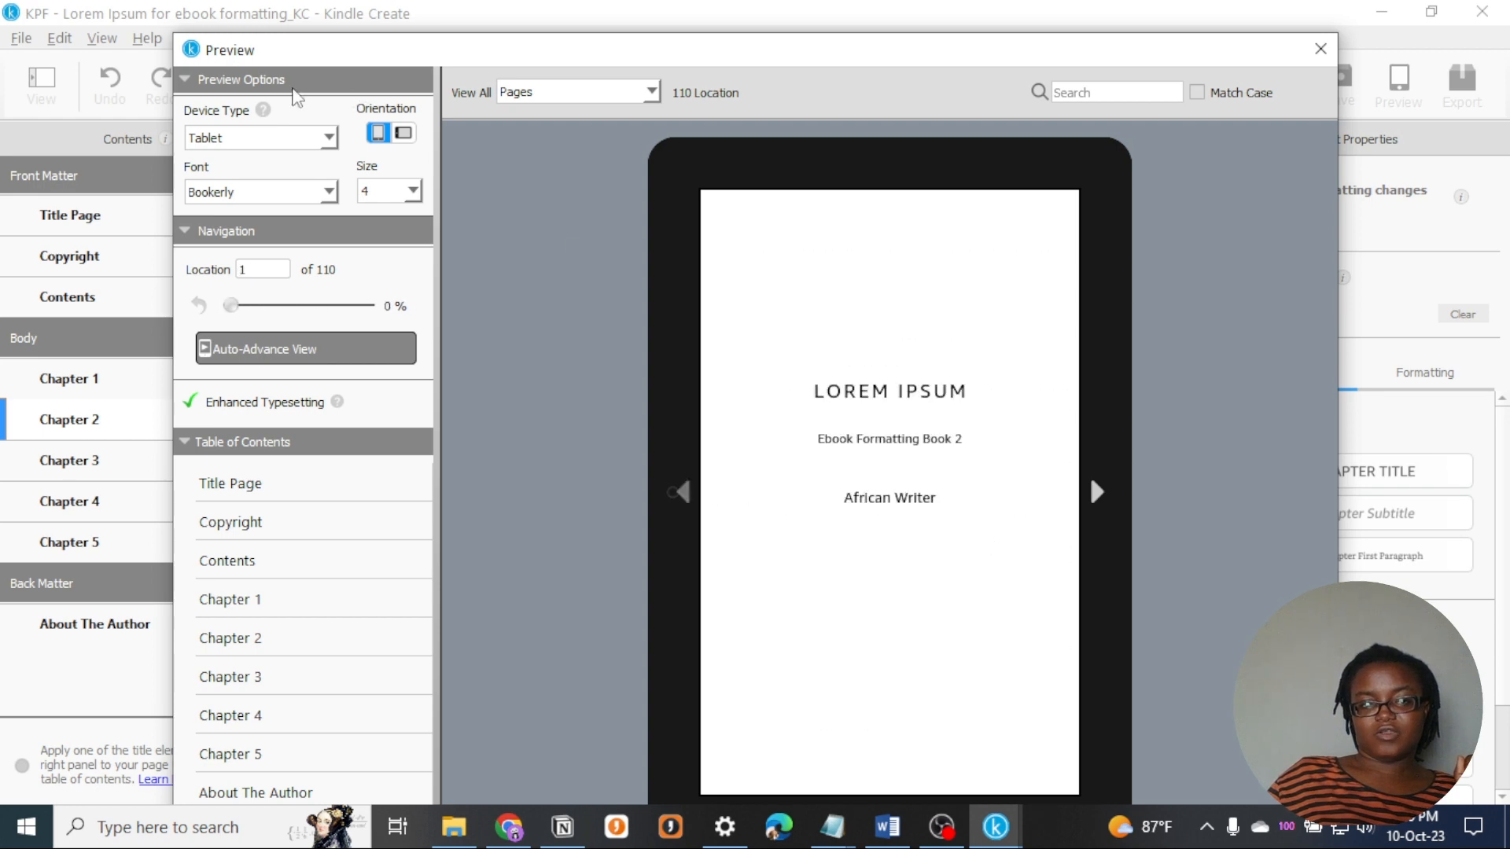
- Preview the book on the Phone device type through to the About The Author page, and close the preview
left_click(259, 138)
left_click(216, 158)
scroll(968, 502, "down", 15)
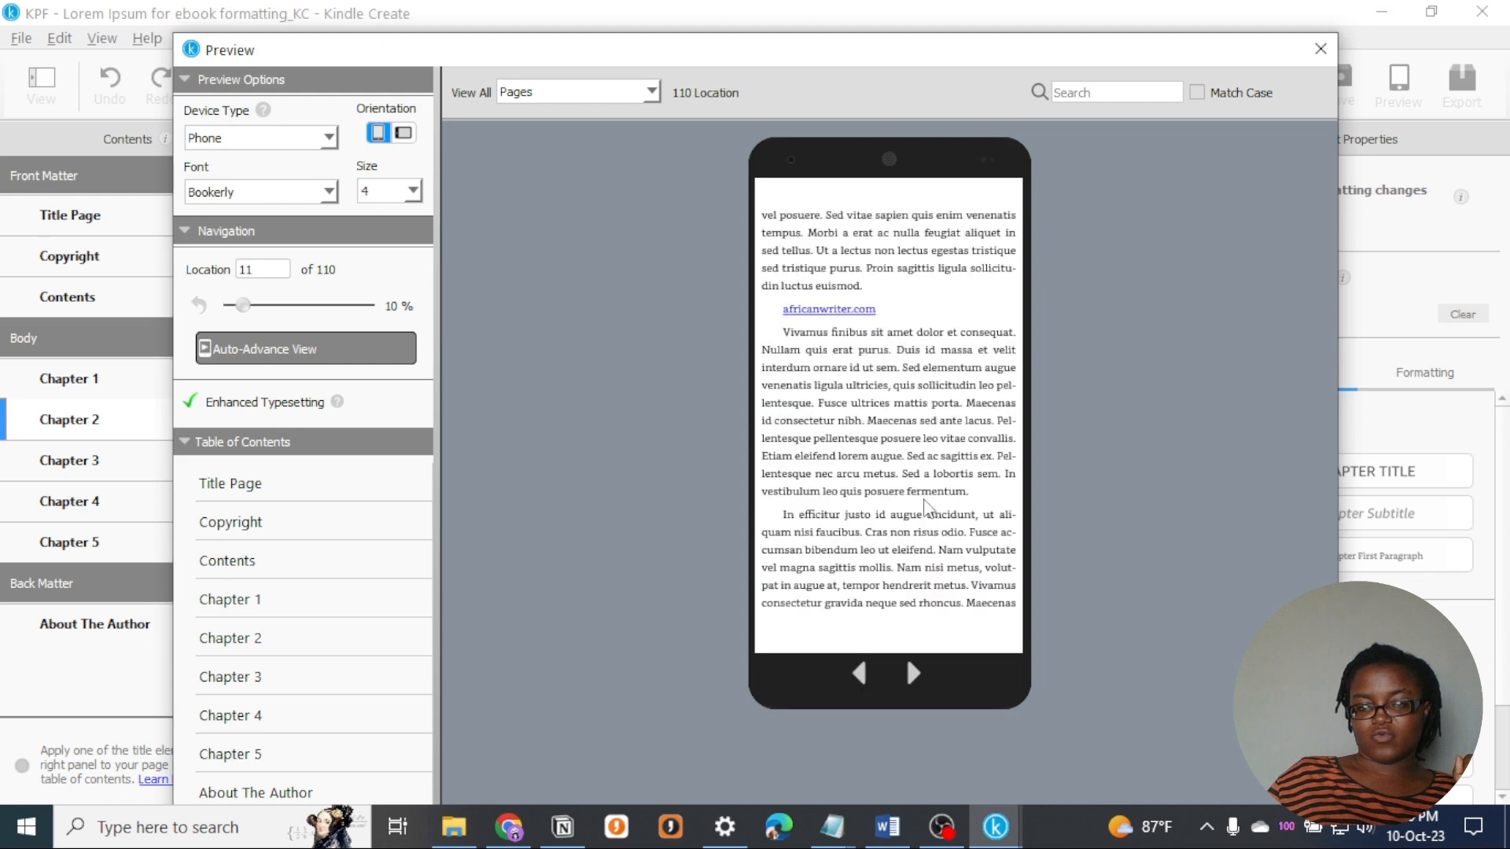
scroll(925, 492, "down", 5)
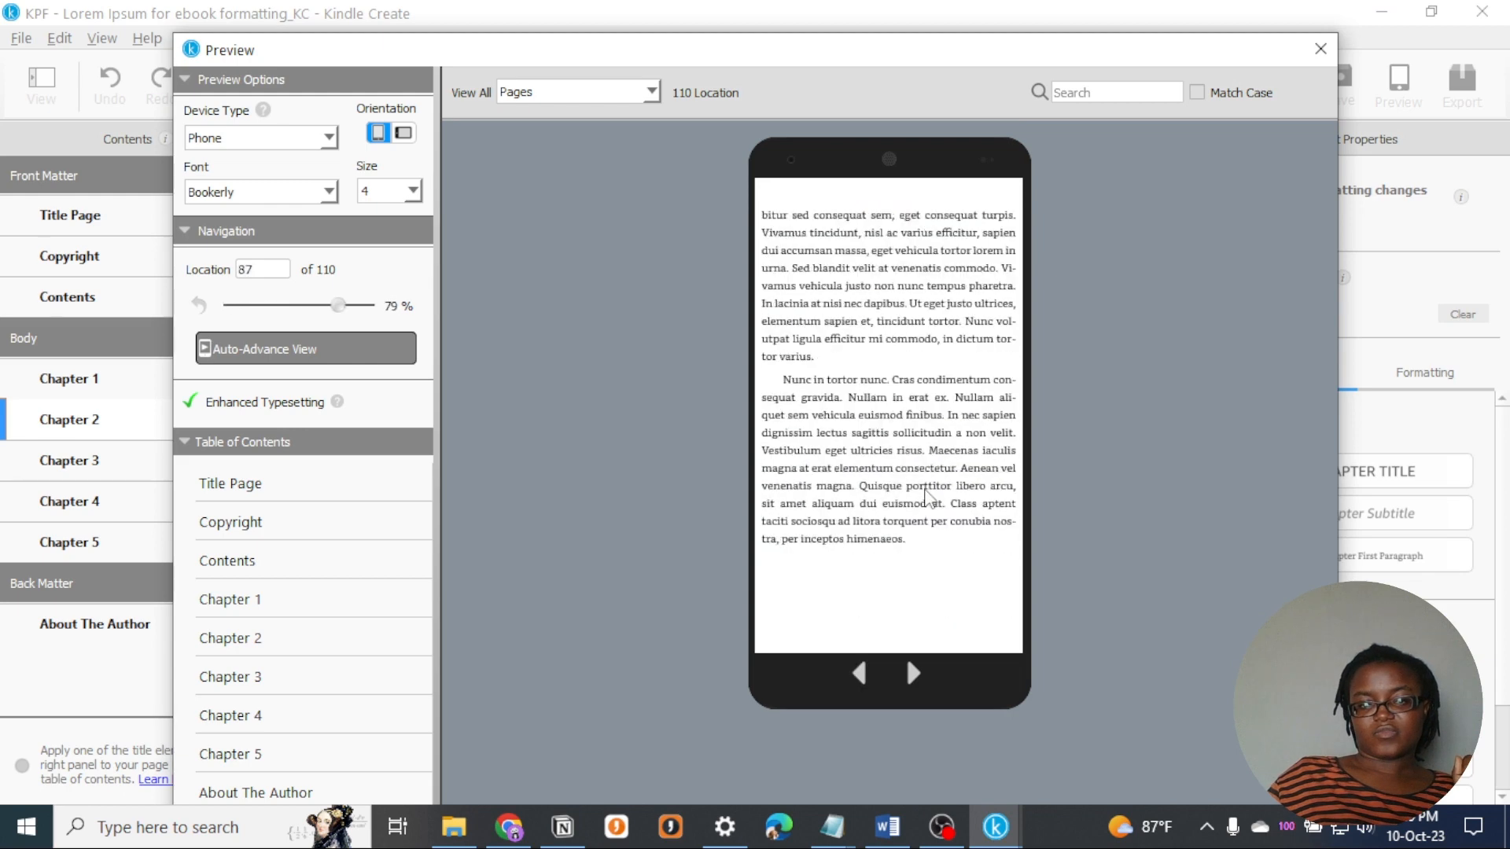
scroll(884, 475, "down", 5)
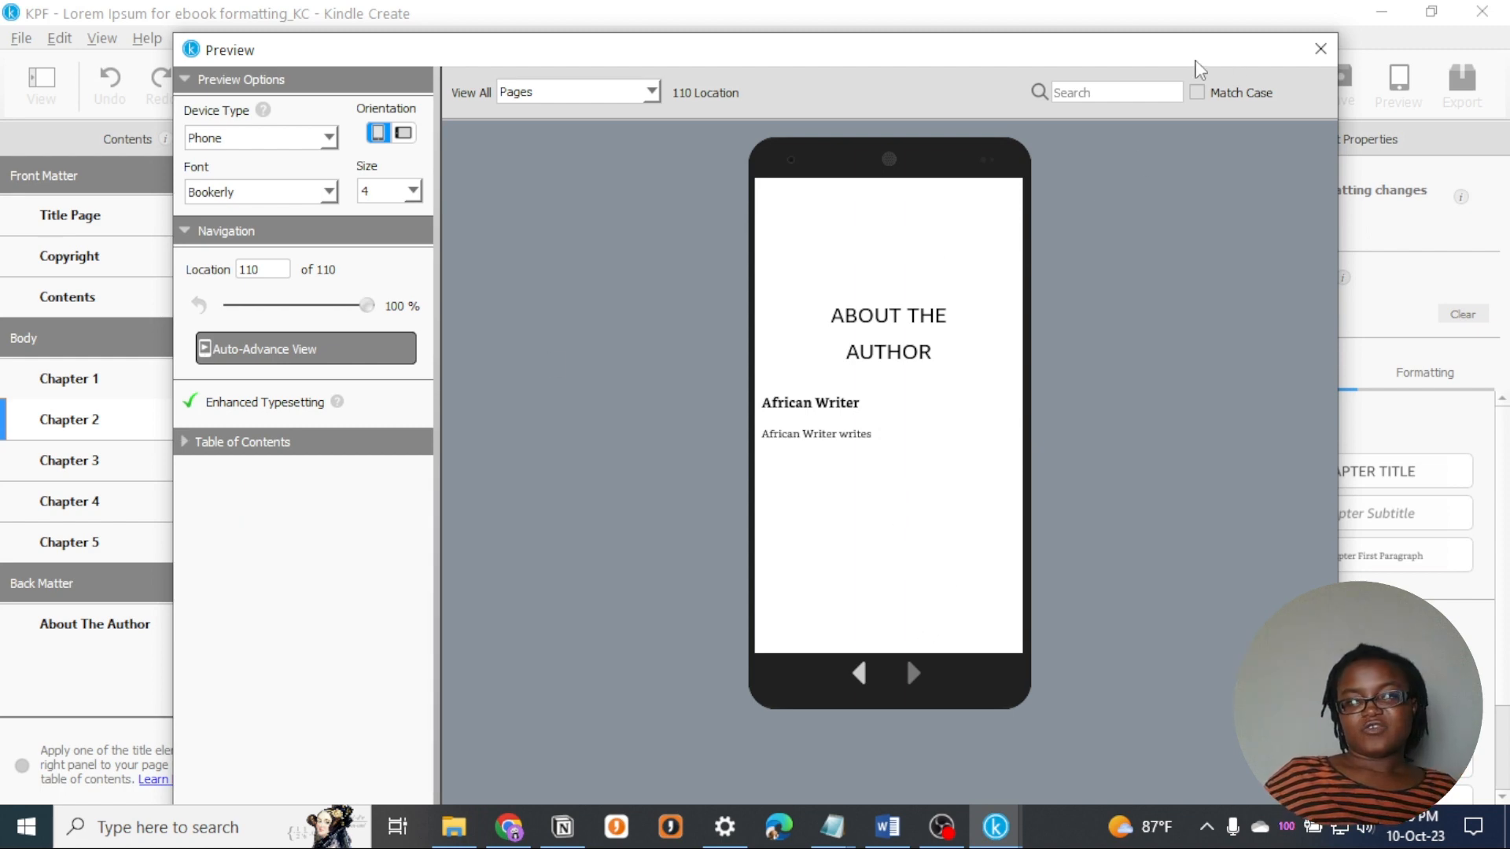
left_click(1329, 50)
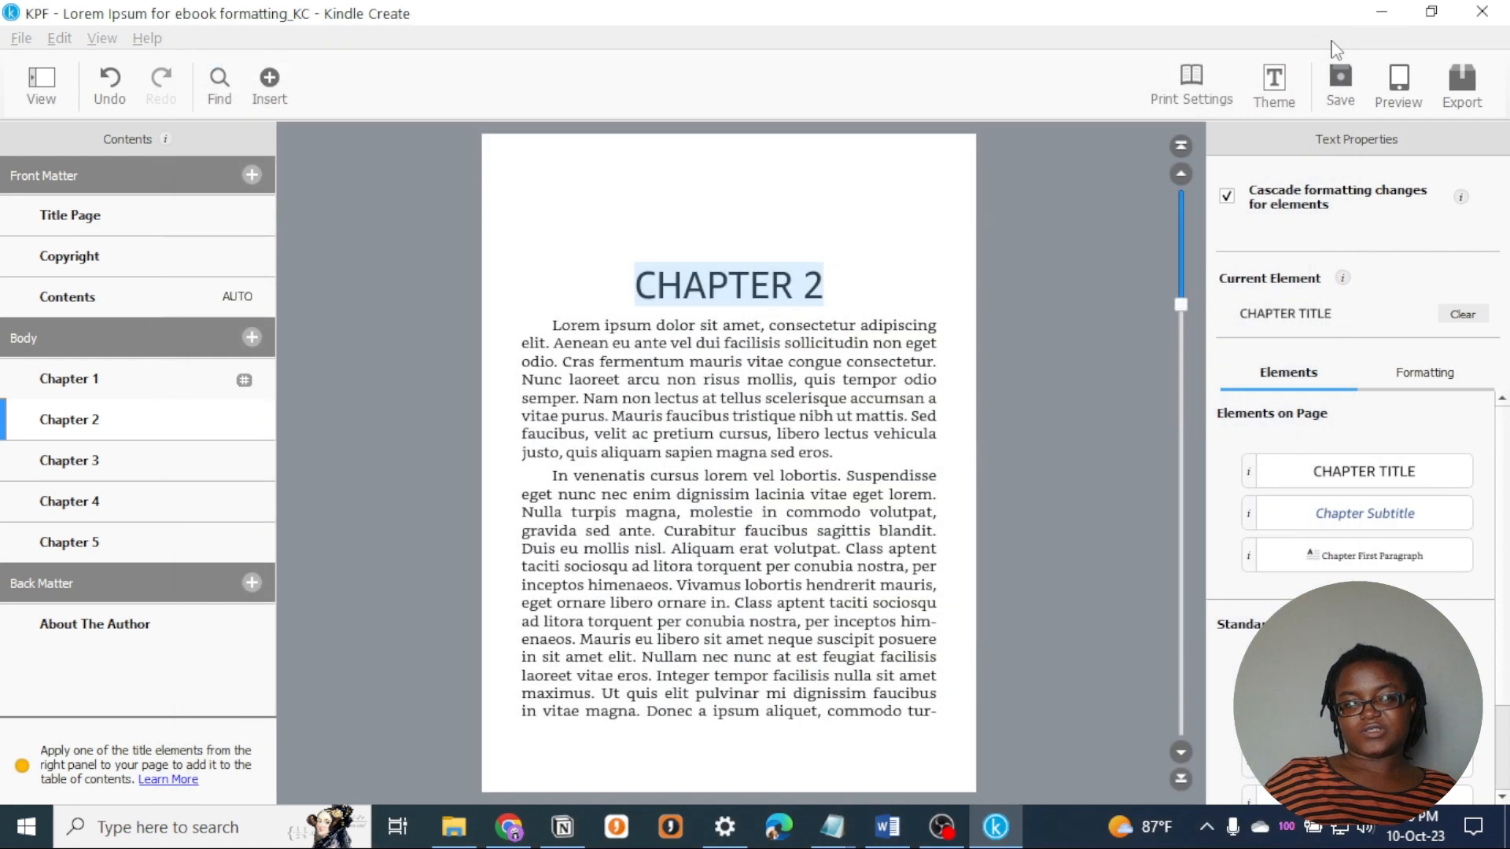
- Start exporting the project and select both KPF and EPUB as the export formats
left_click(812, 293)
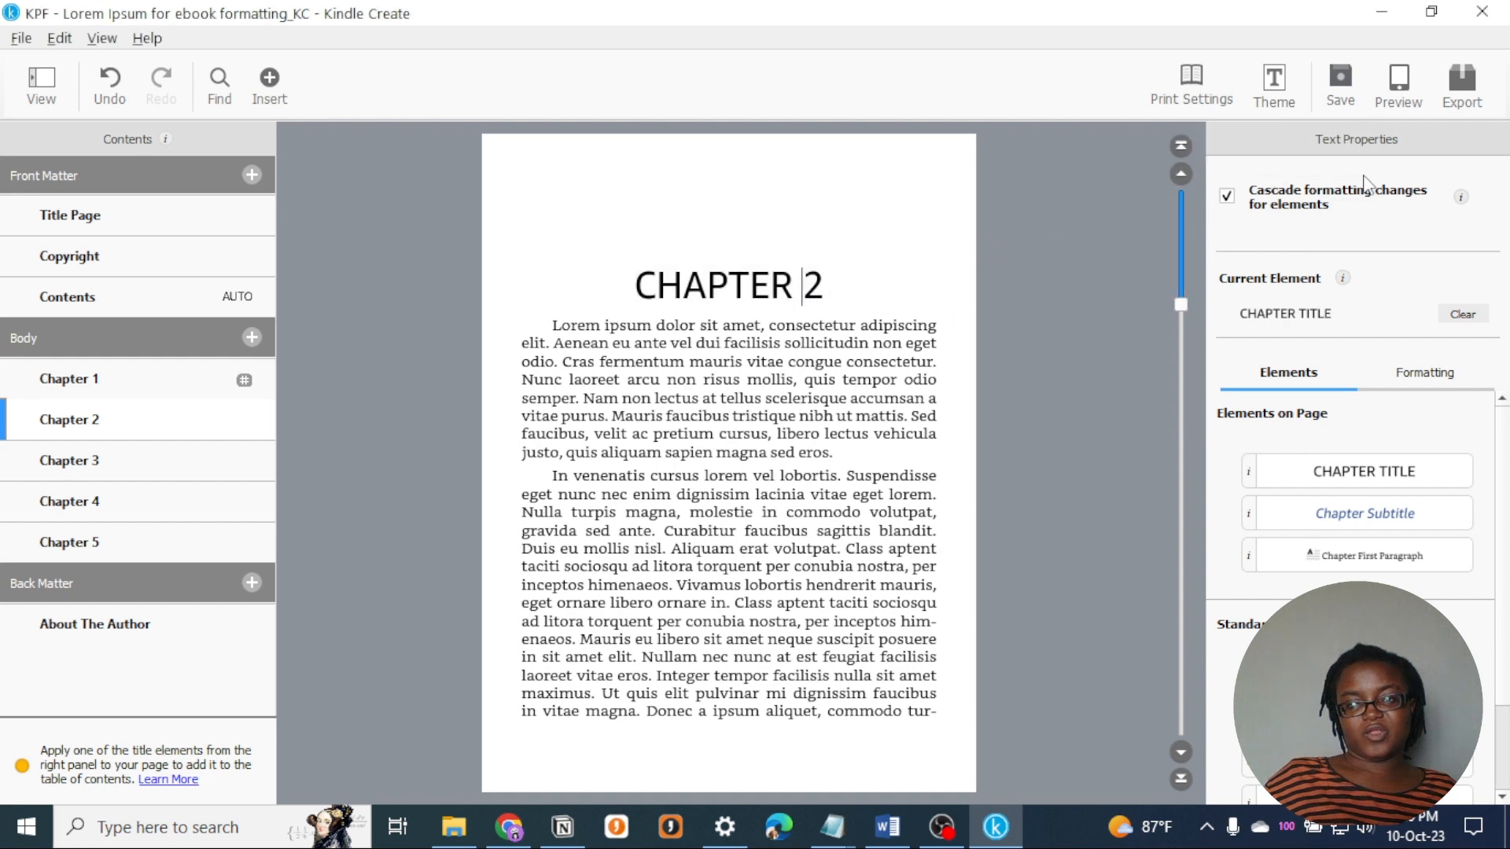
left_click(1468, 88)
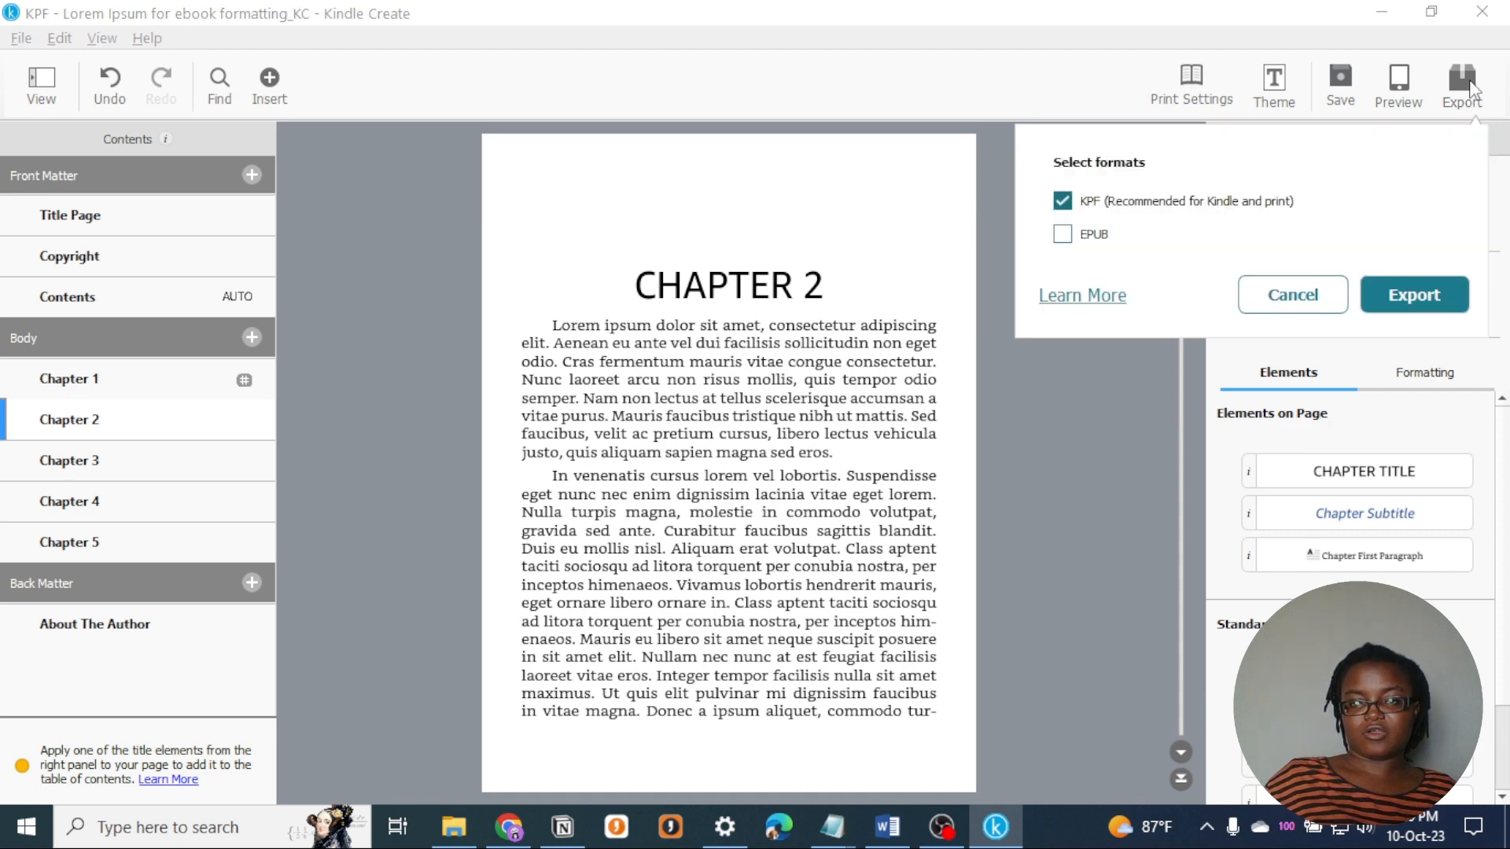
left_click(1066, 236)
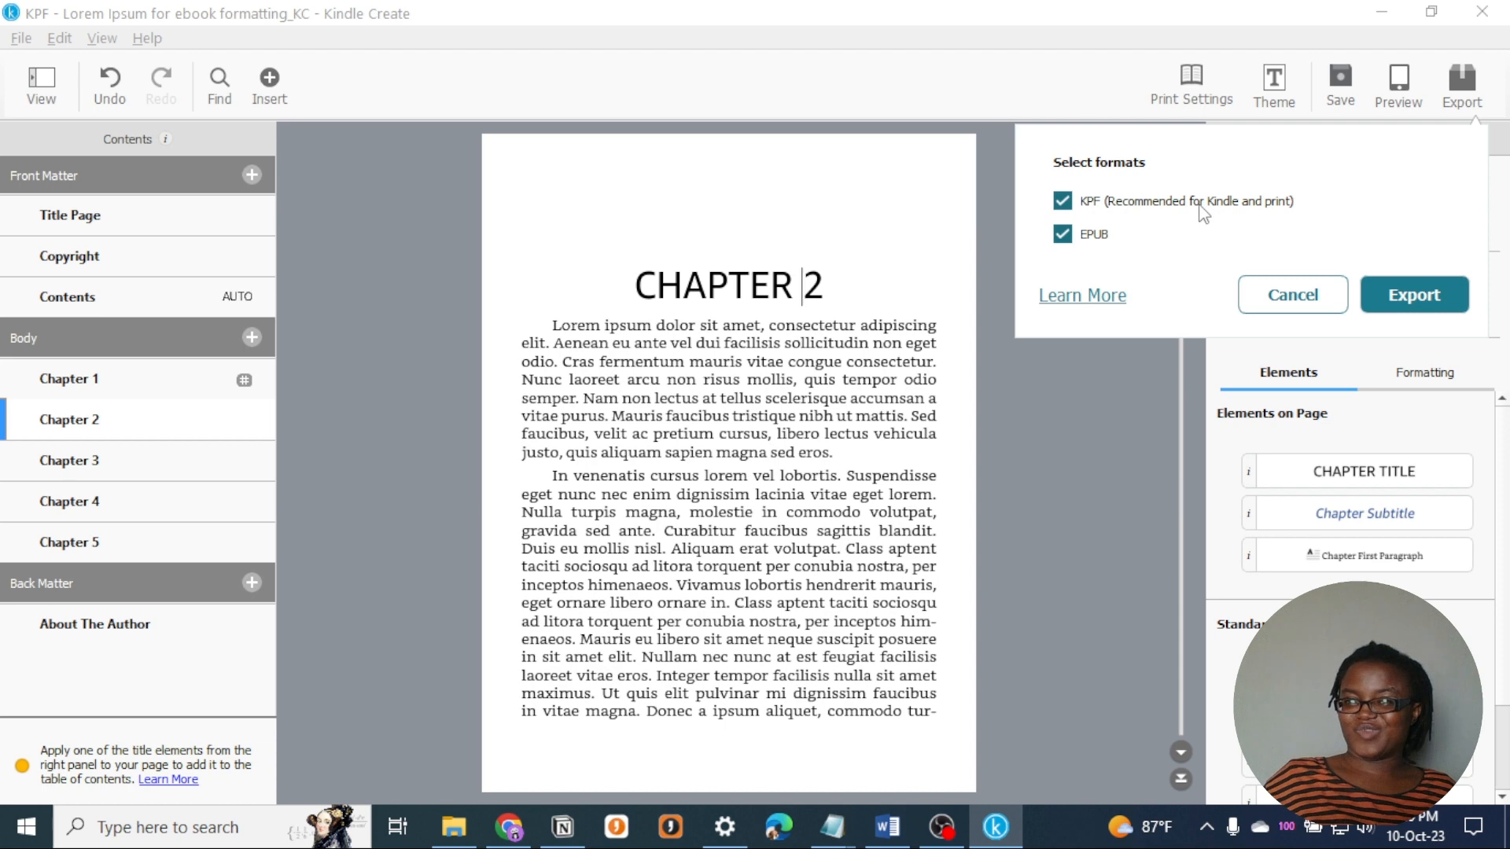
left_click(1073, 203)
left_click(1063, 201)
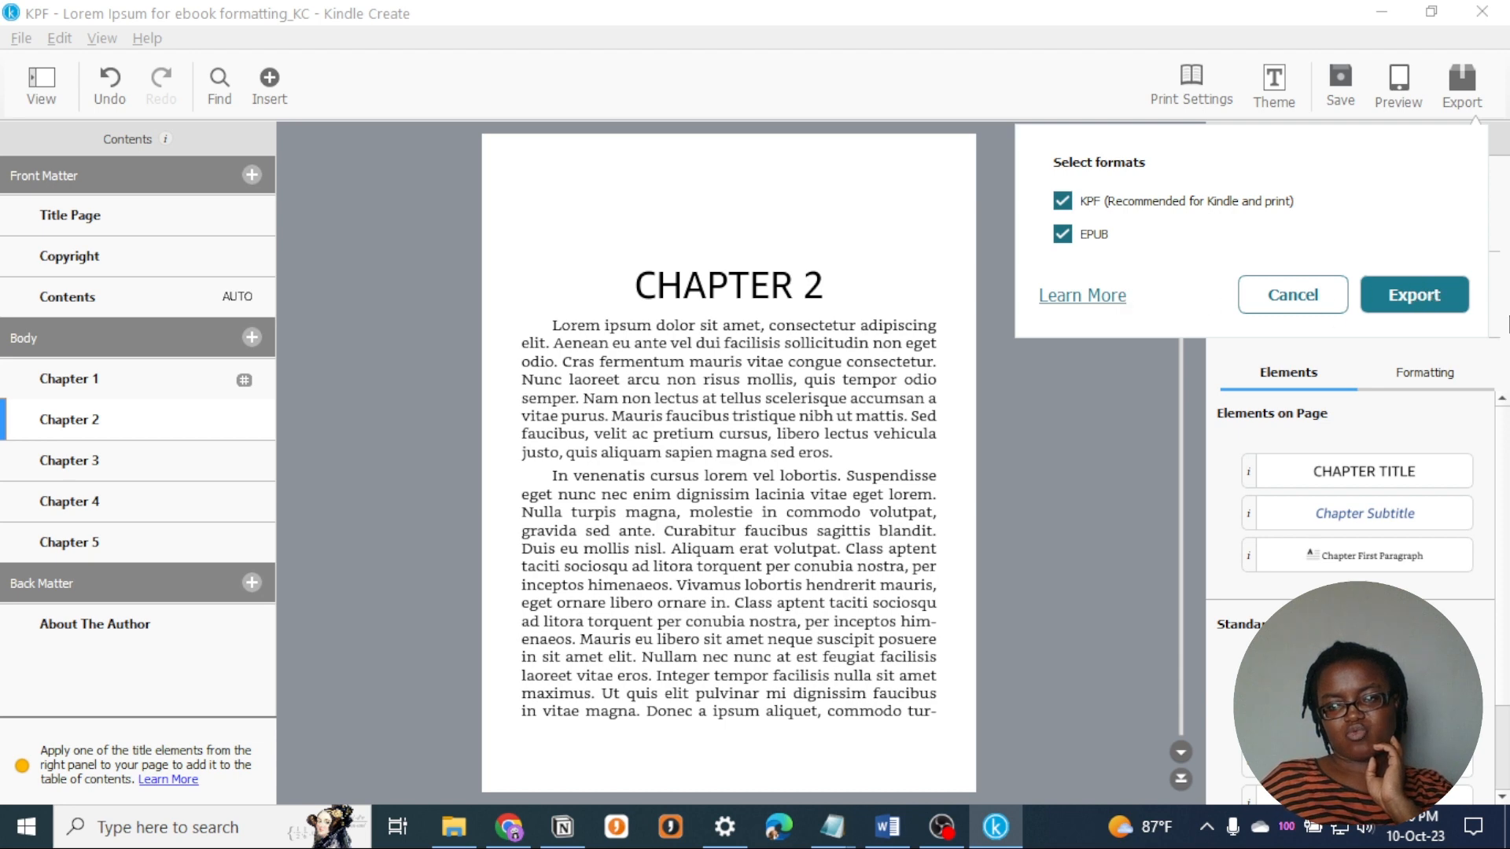
- Export the book to the Desktop under the file name Kindle Create Ebook Formatting Video Product
left_click(1437, 305)
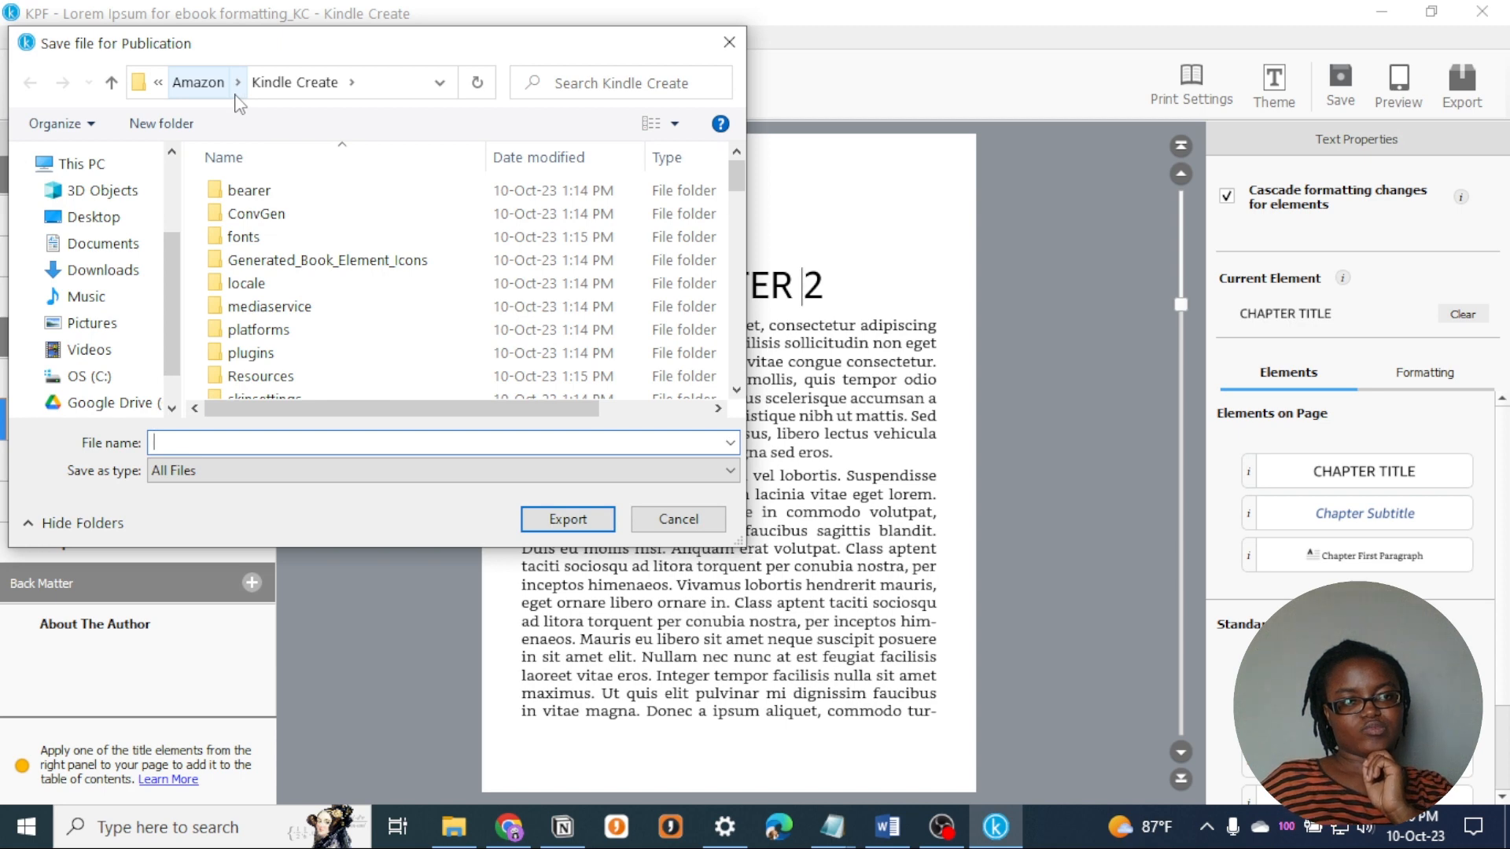
left_click(131, 218)
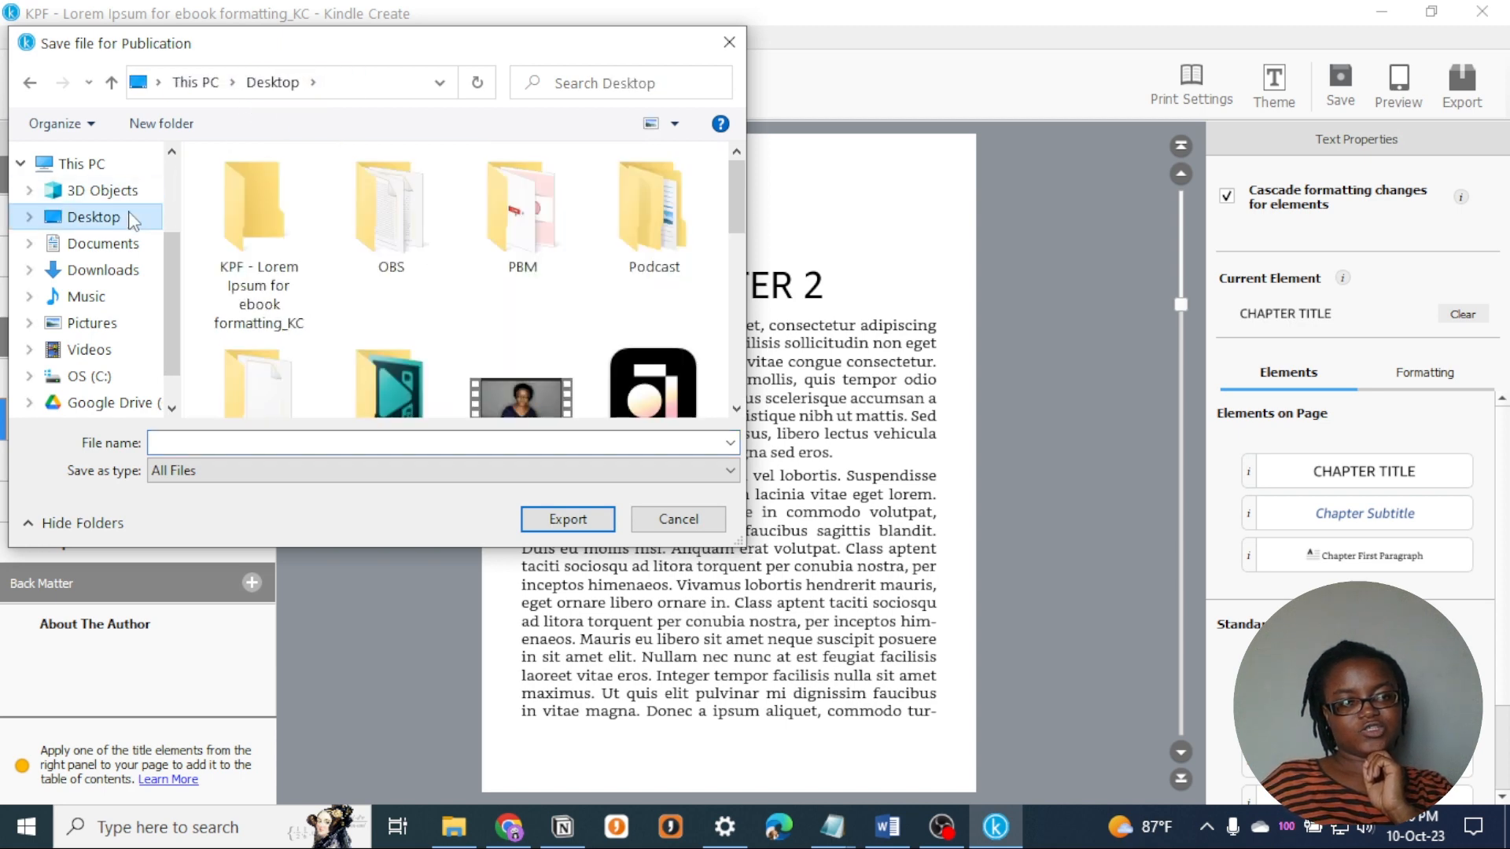
left_click(250, 440)
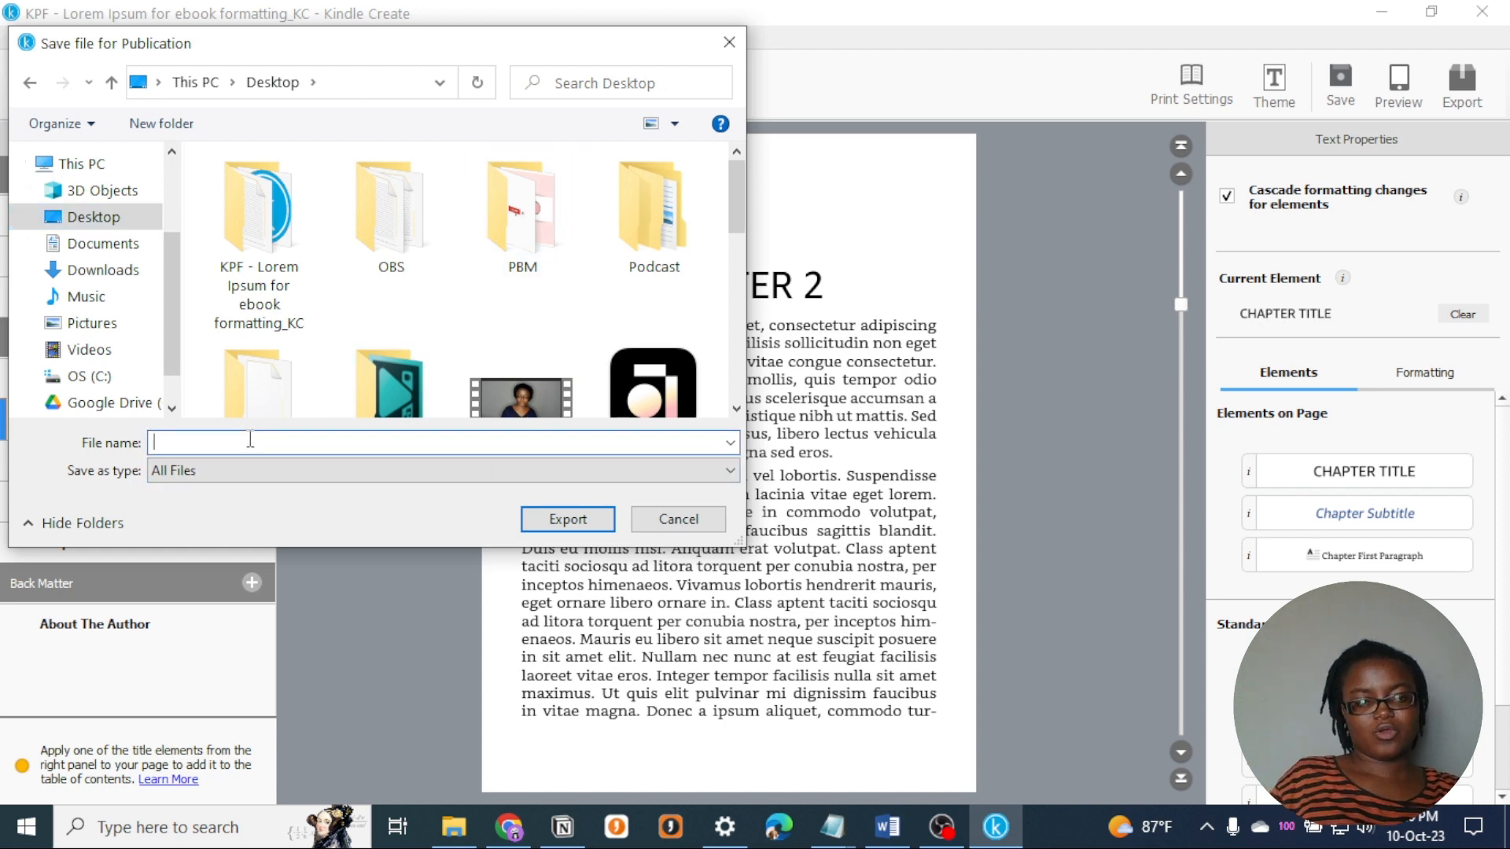
left_click(568, 519)
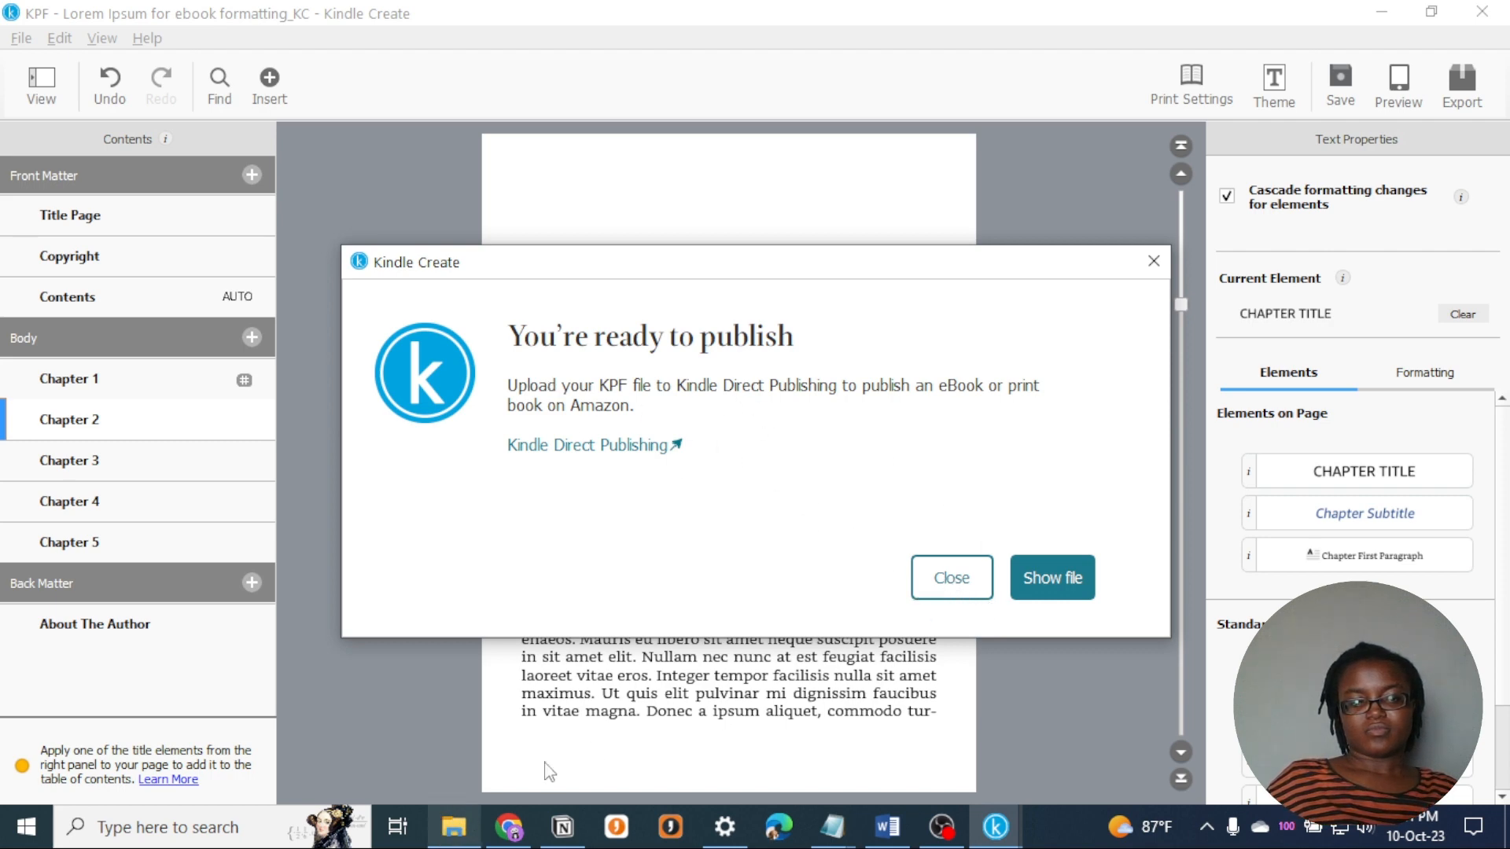
- Show the exported files and examine the contents of the EPUB and KPF folders on the Desktop
left_click(1052, 577)
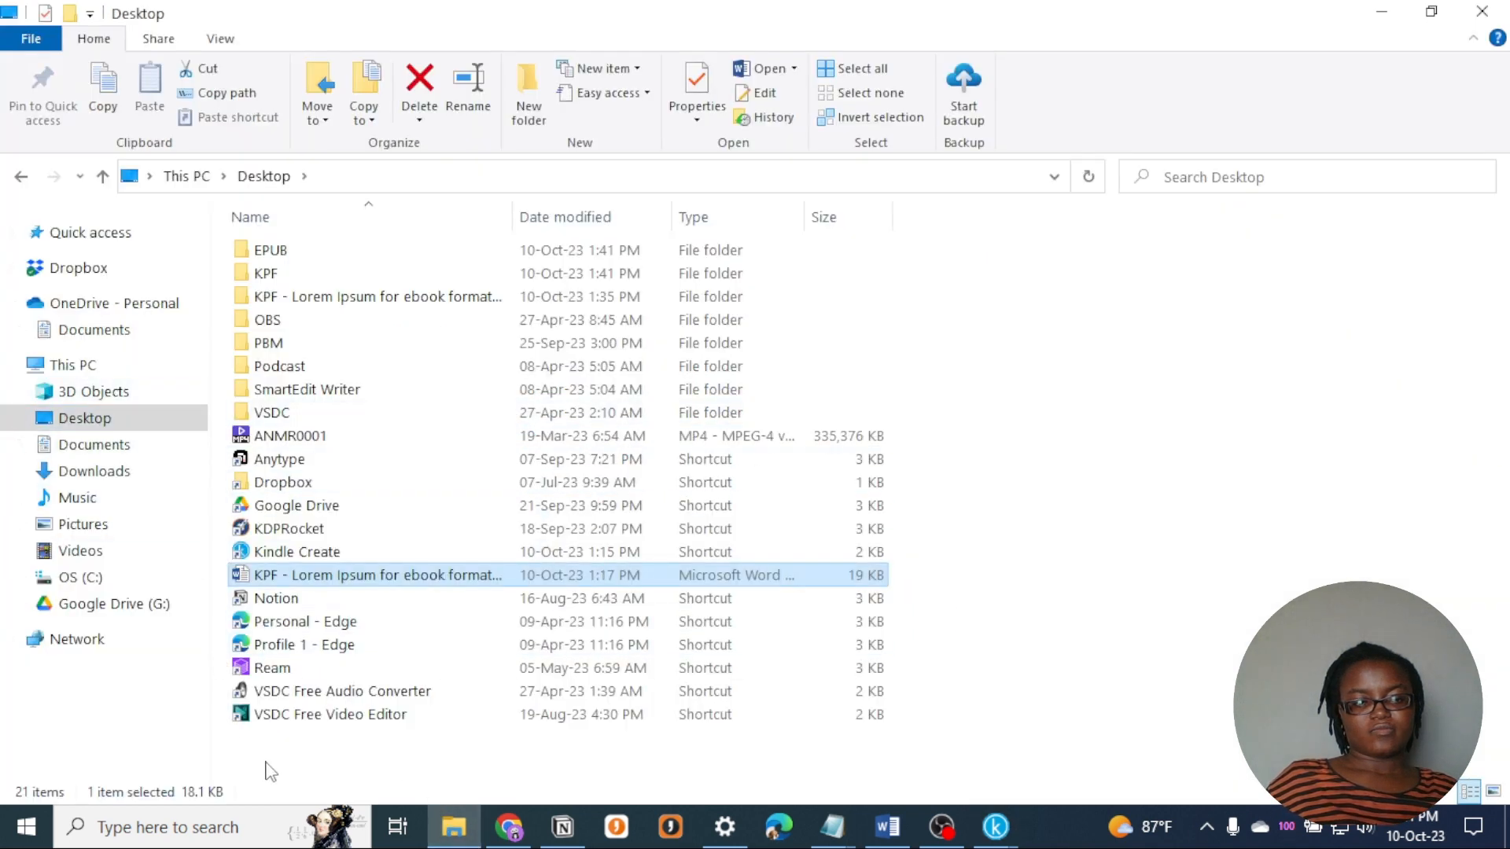
left_click(271, 249)
double_click(271, 248)
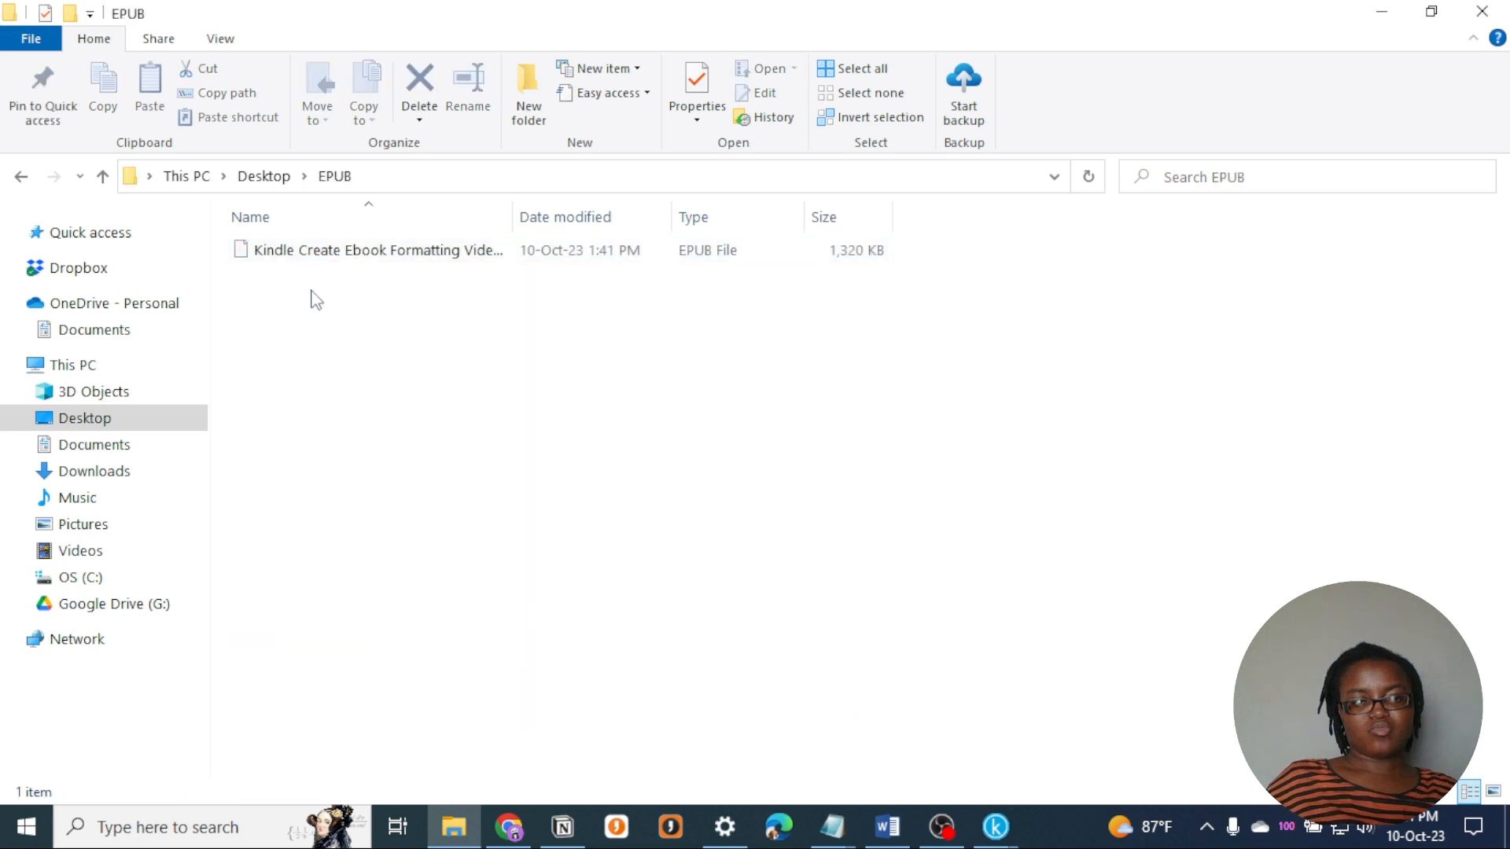
left_click(289, 187)
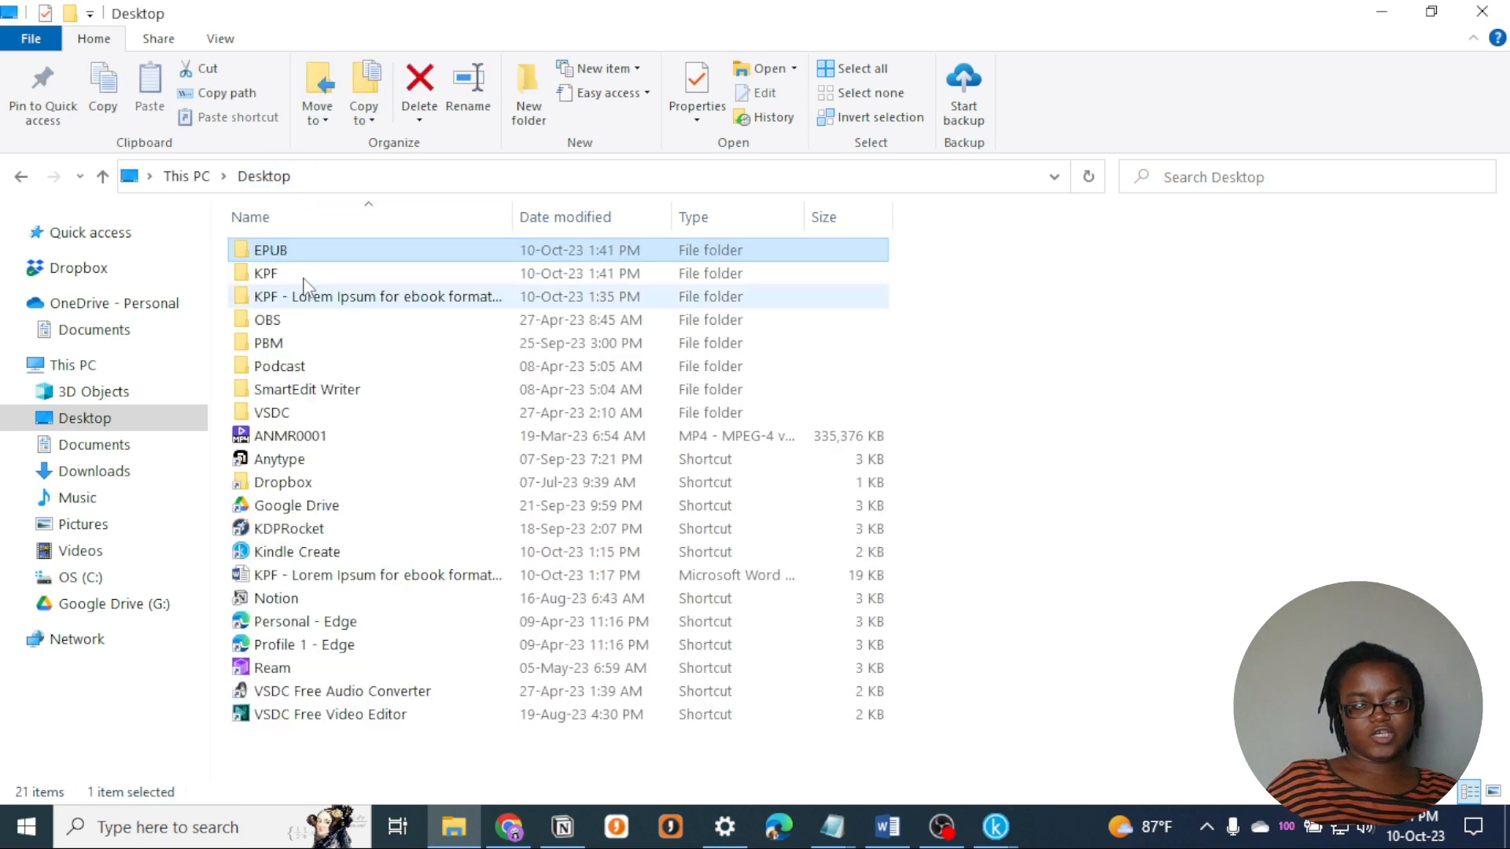
double_click(307, 273)
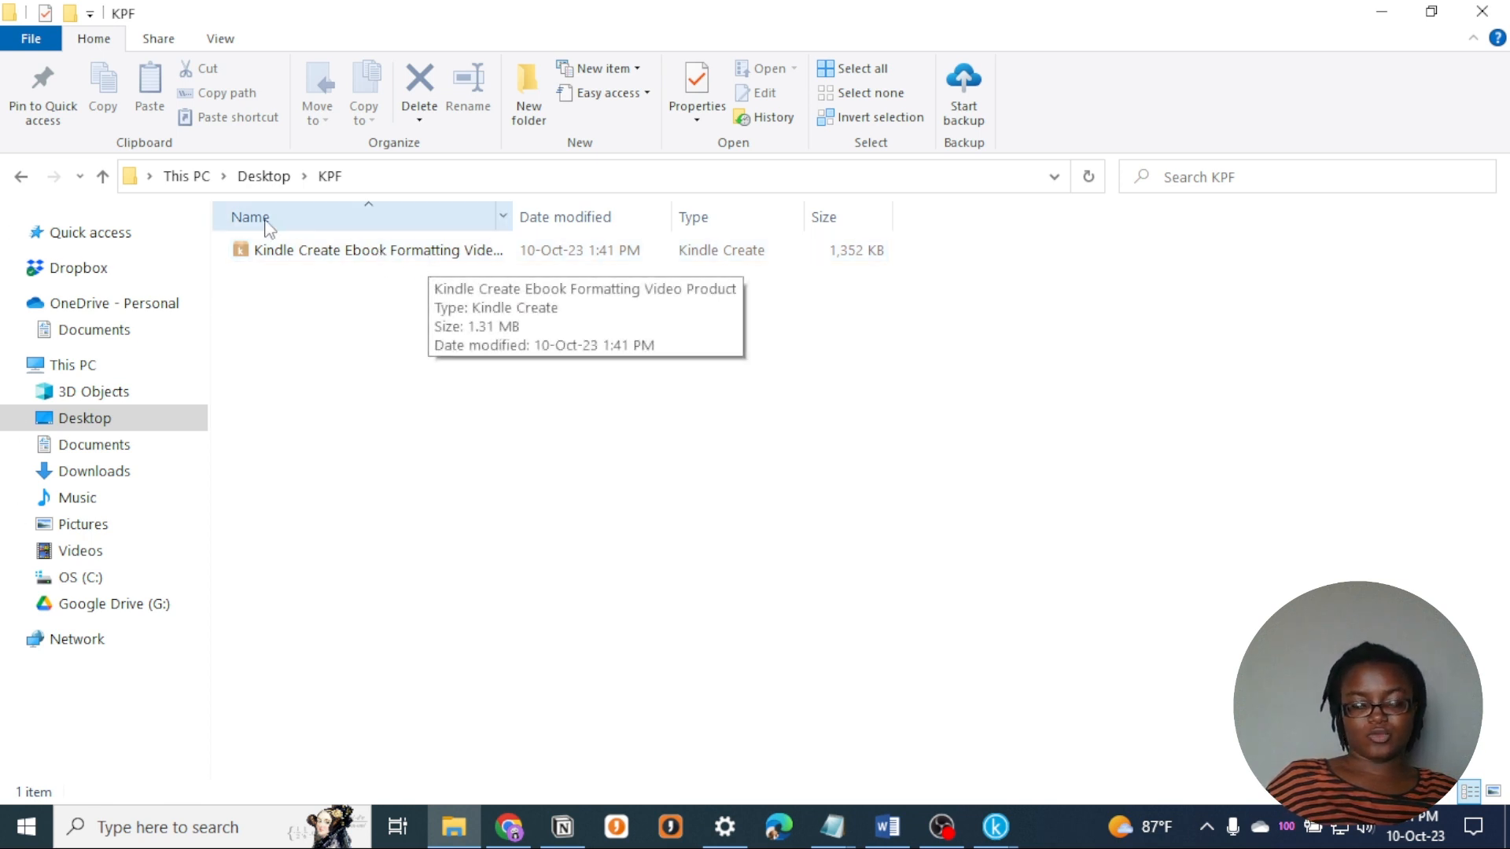
left_click(263, 176)
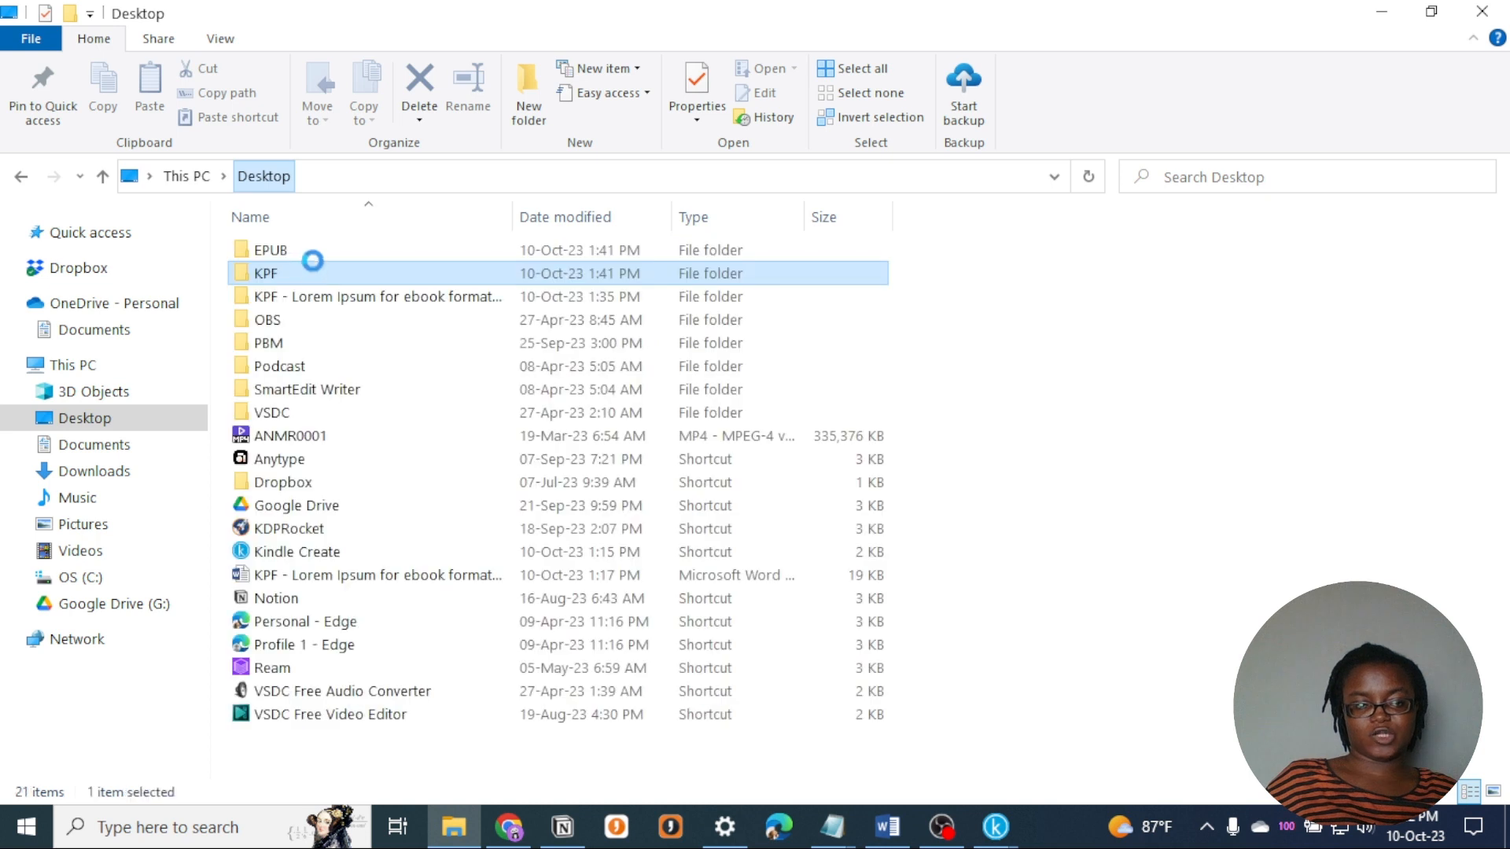
left_click(314, 255)
double_click(314, 255)
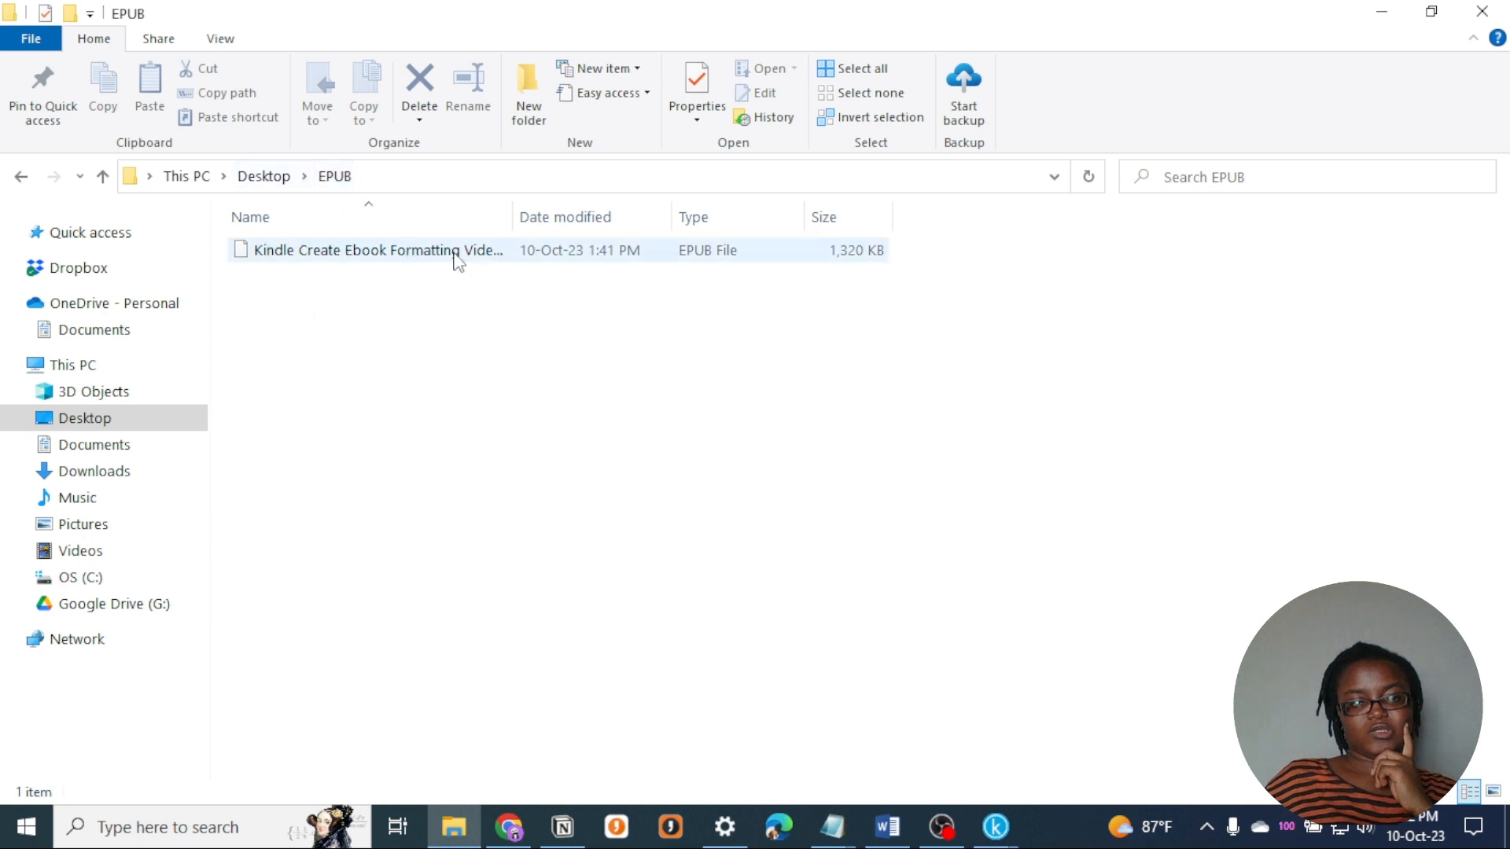
- Switch to Chrome and open the exported EPUB file from the Desktop's EPUB folder in the EPUBReader extension
left_click(509, 826)
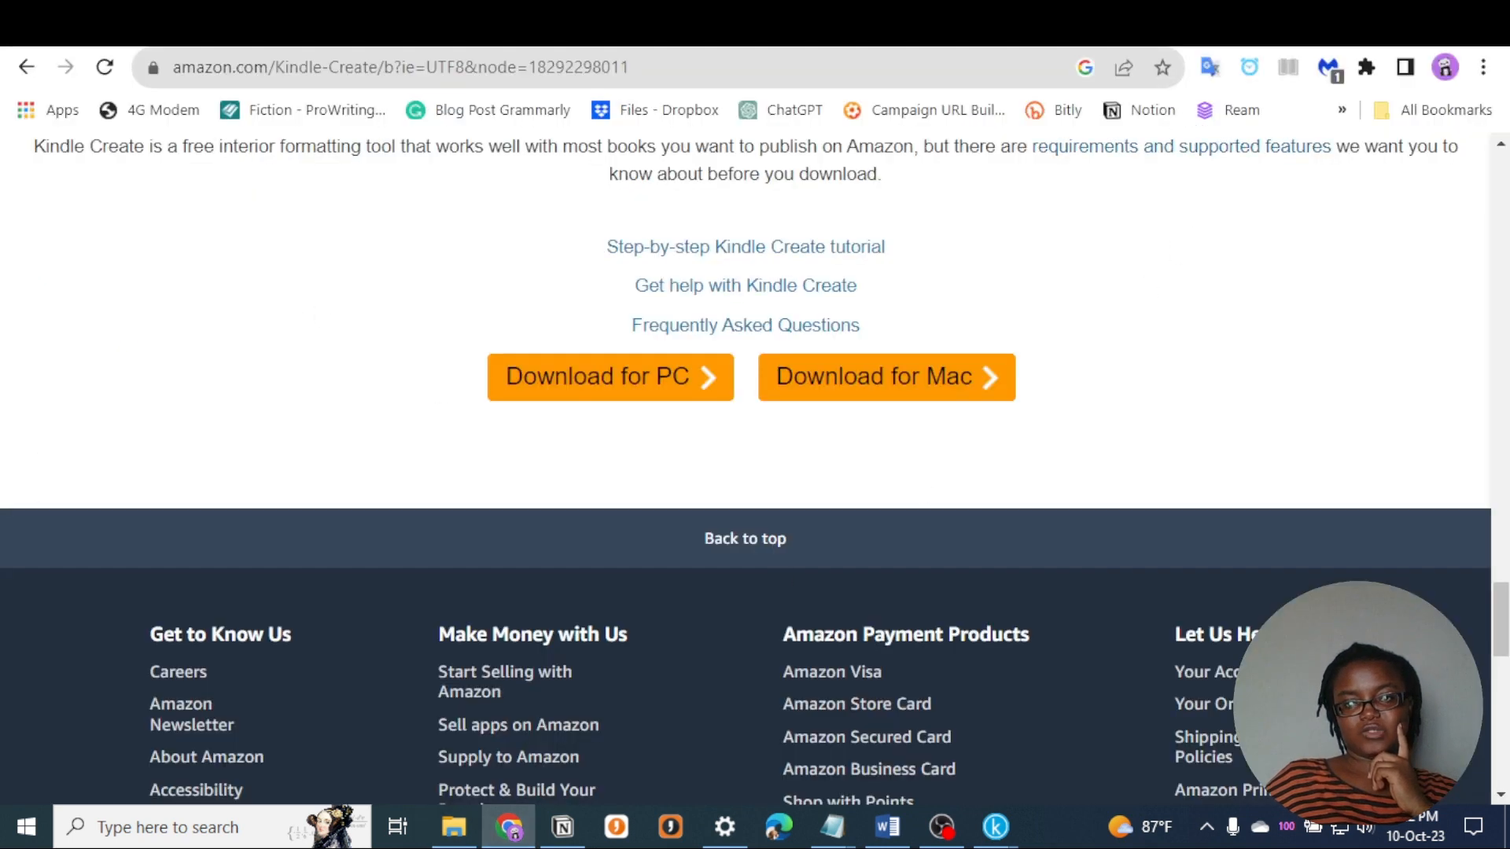
left_click(1292, 67)
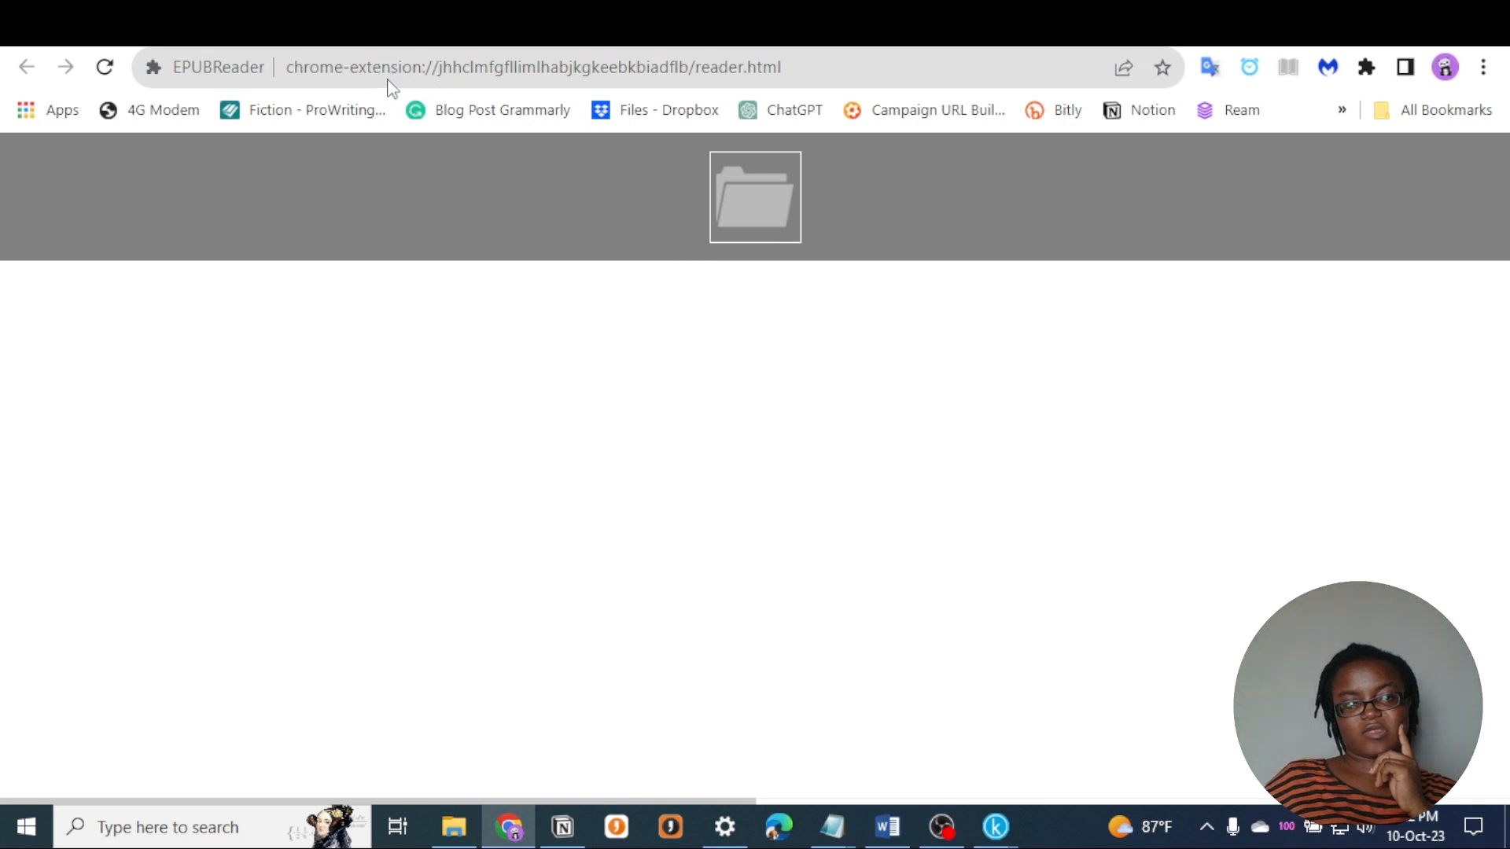
left_click(711, 227)
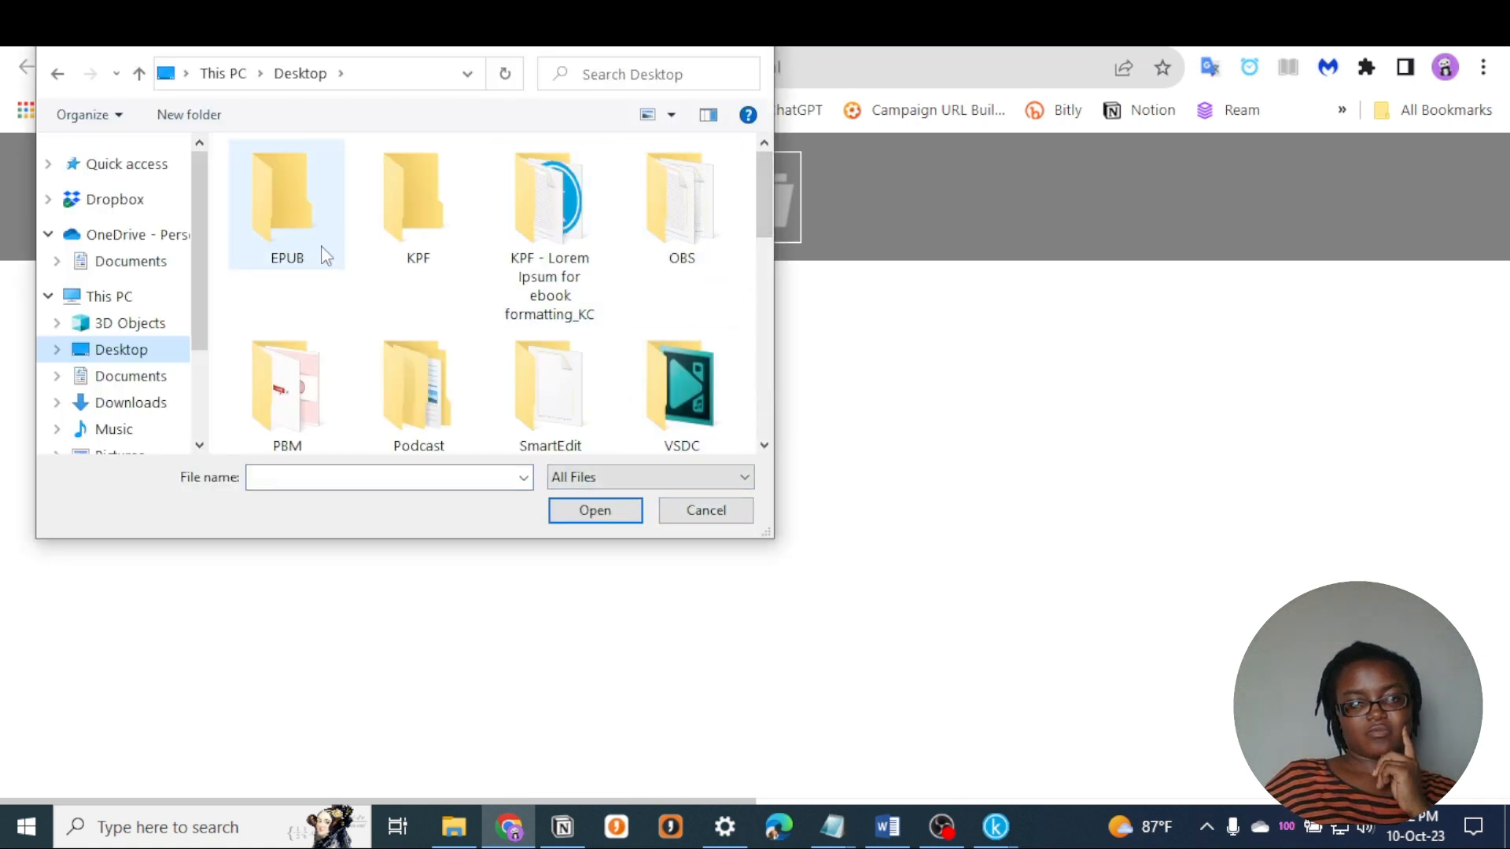
double_click(277, 248)
left_click(330, 182)
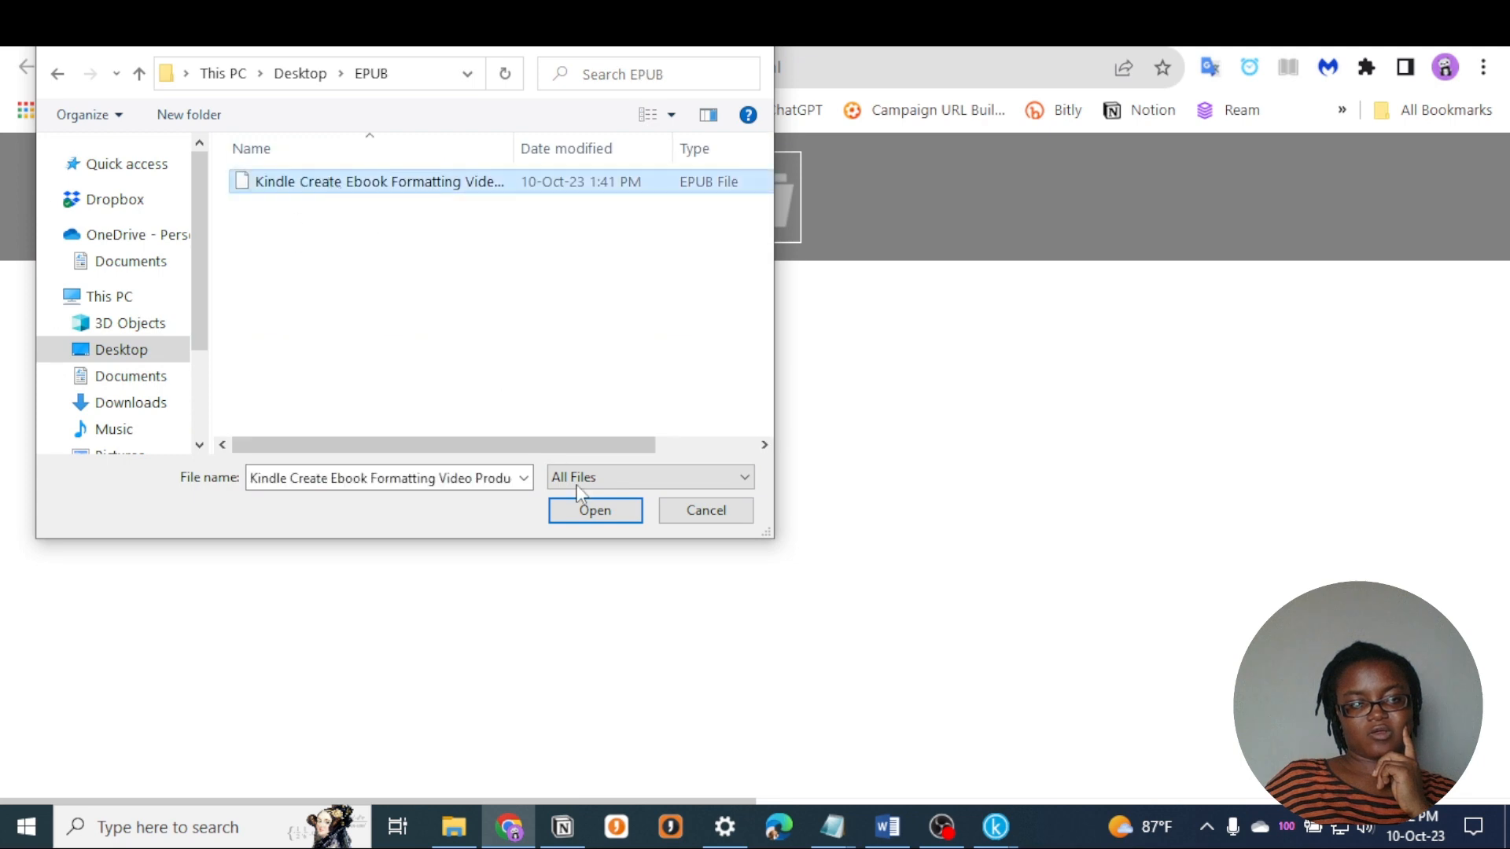
left_click(592, 509)
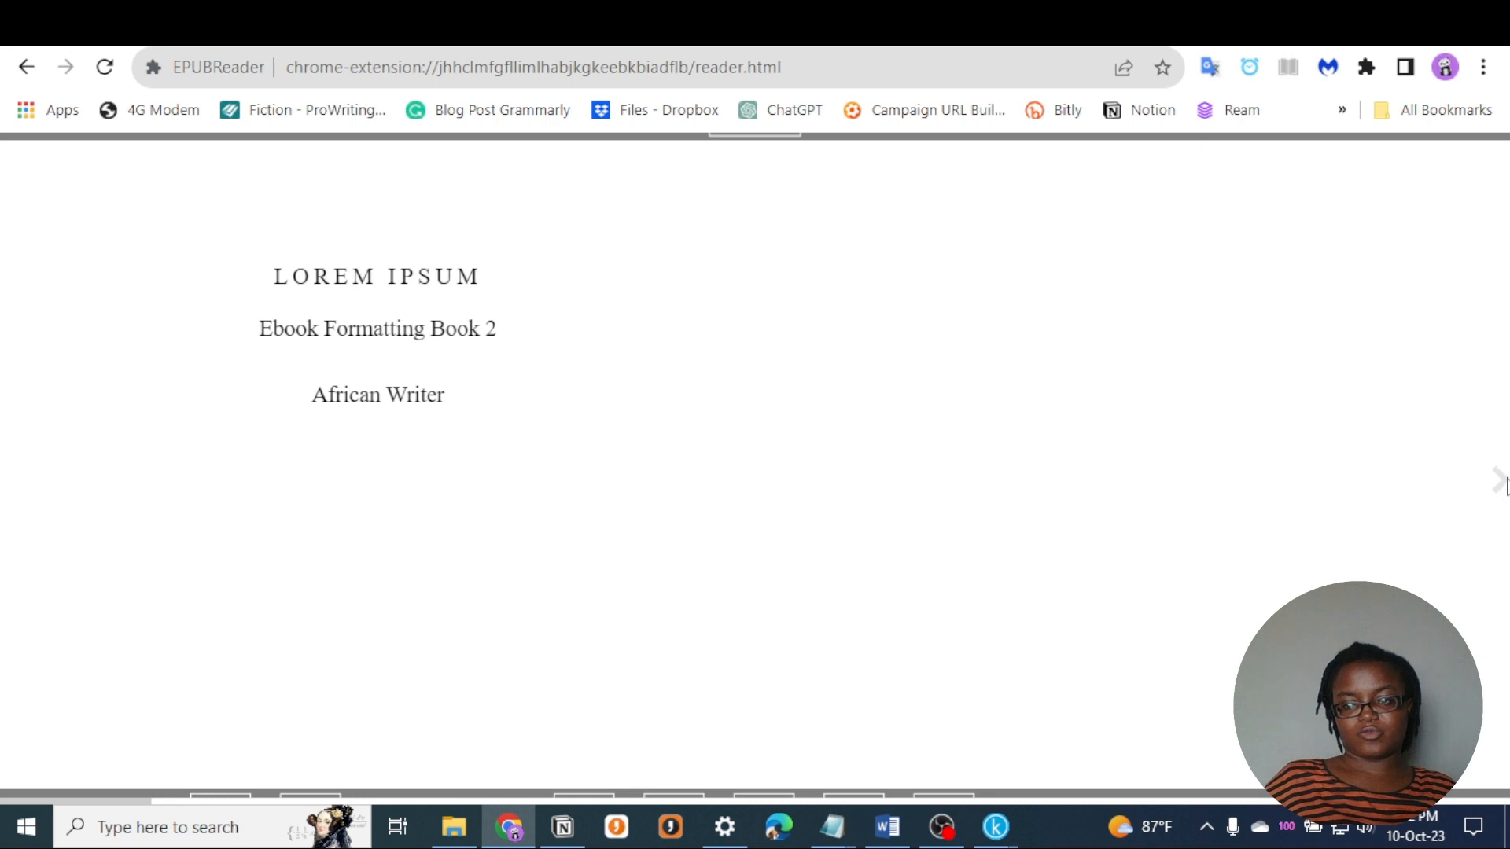
- Page through the EPUB from the title page to About The Author, and return to Chapter 5, examining the formatting
left_click(1501, 481)
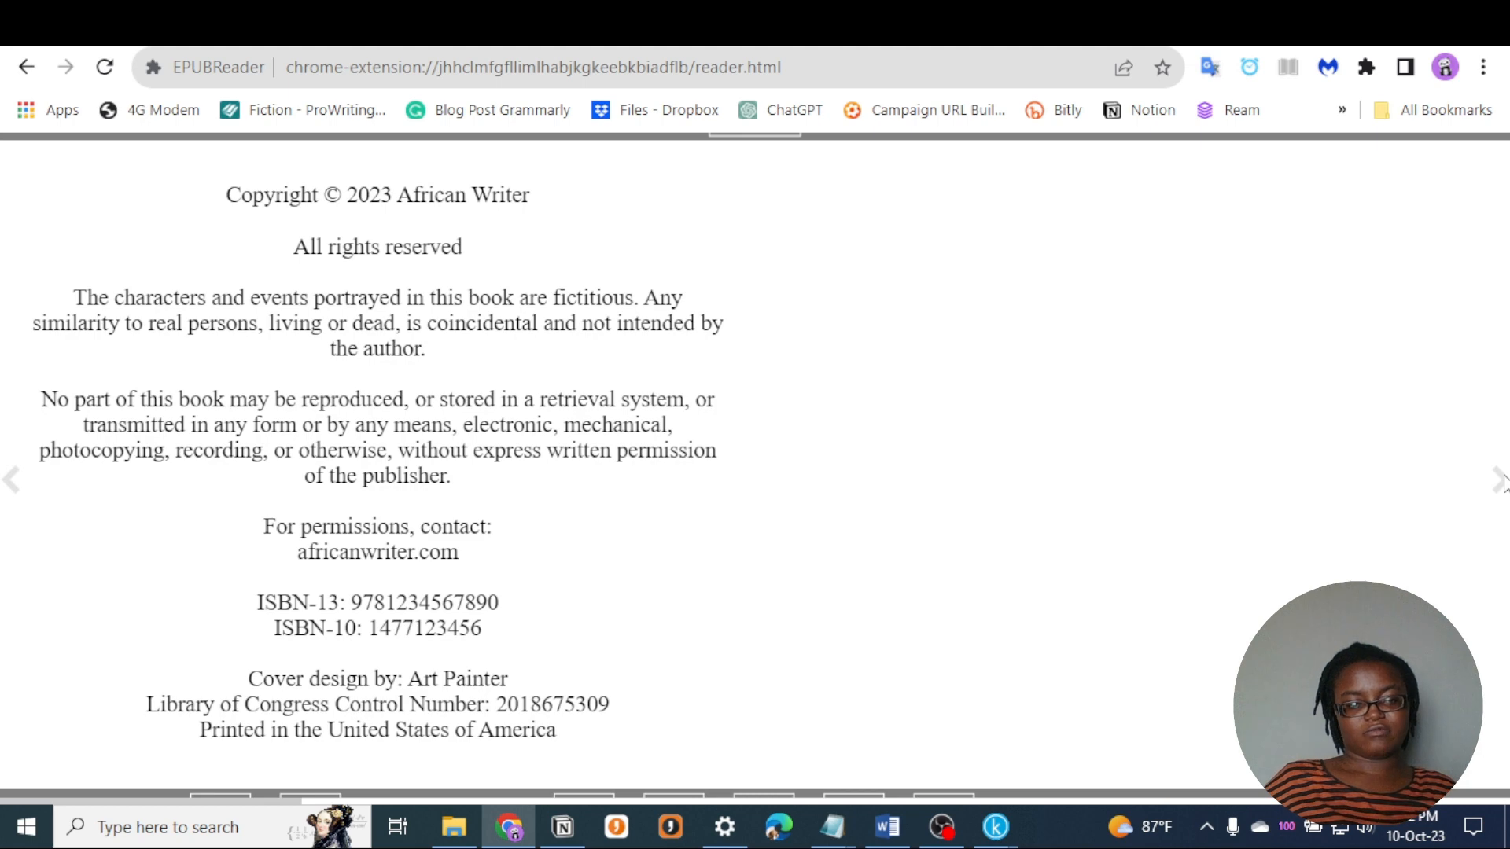
left_click(1500, 482)
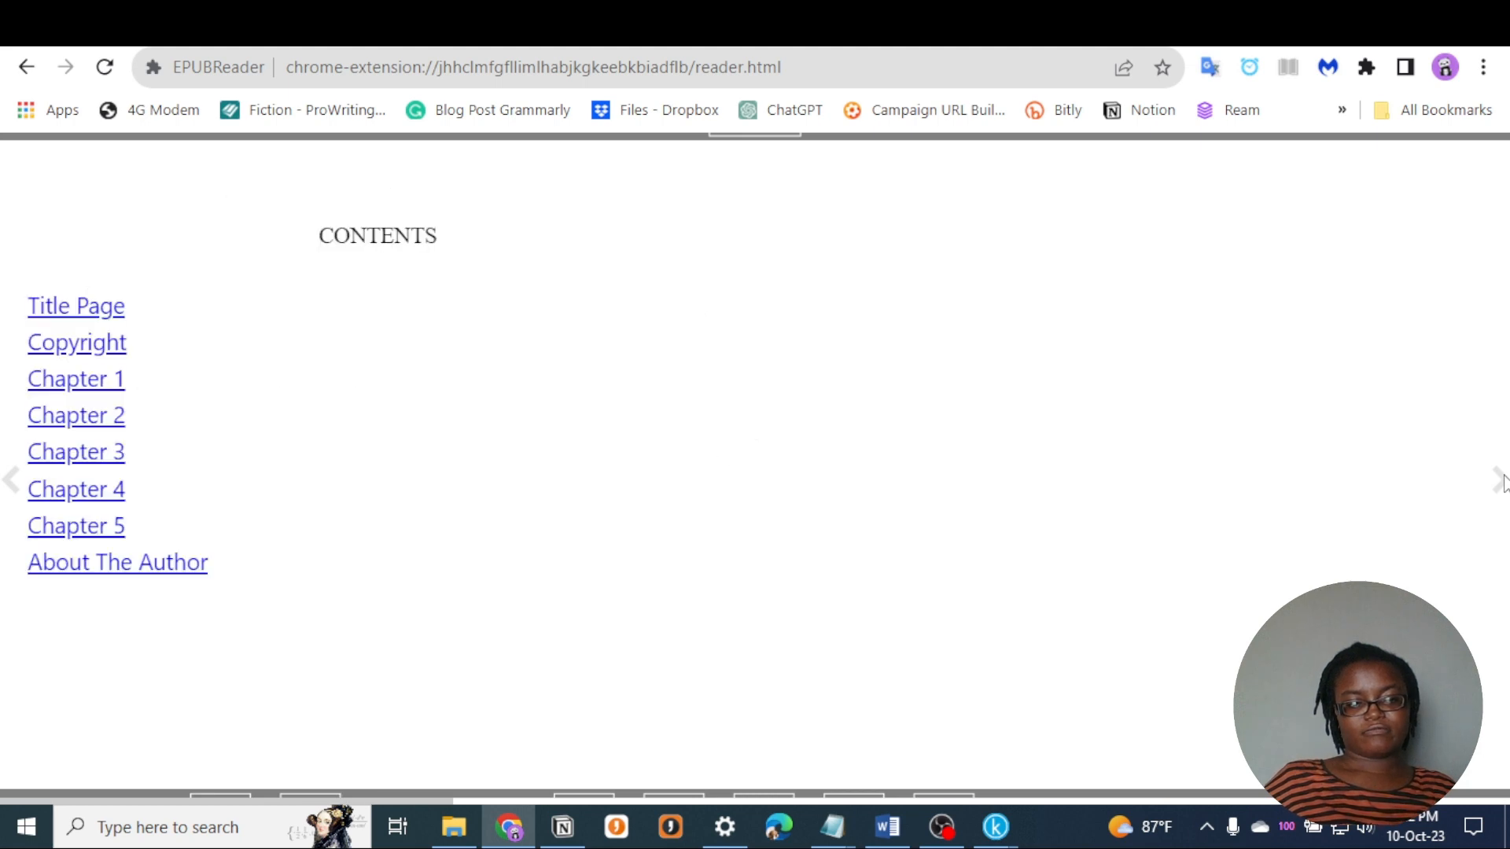
left_click(1500, 481)
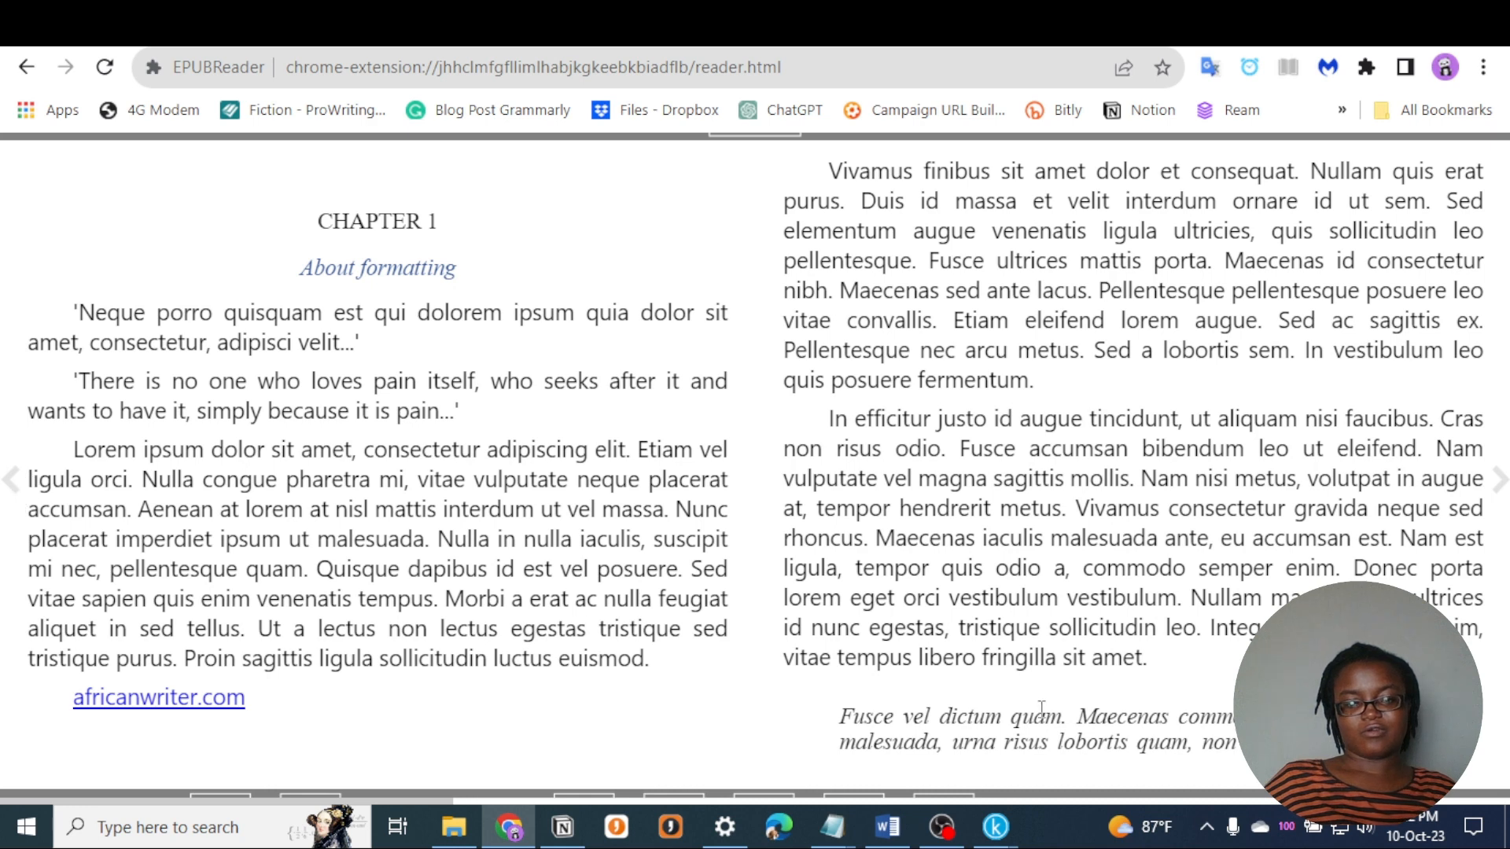
left_click(1506, 482)
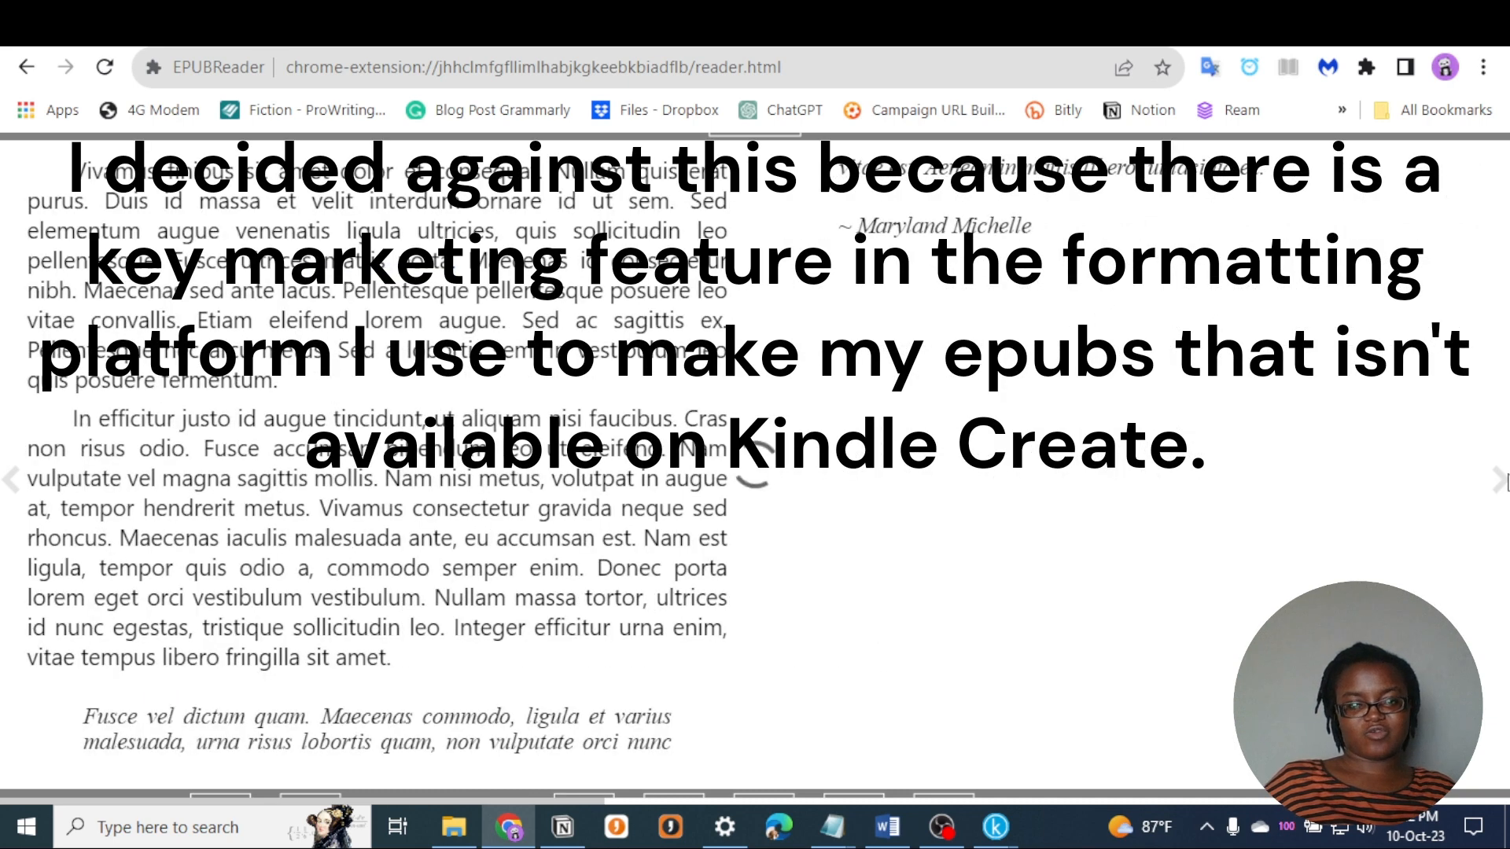
left_click(1506, 482)
left_click(1506, 482)
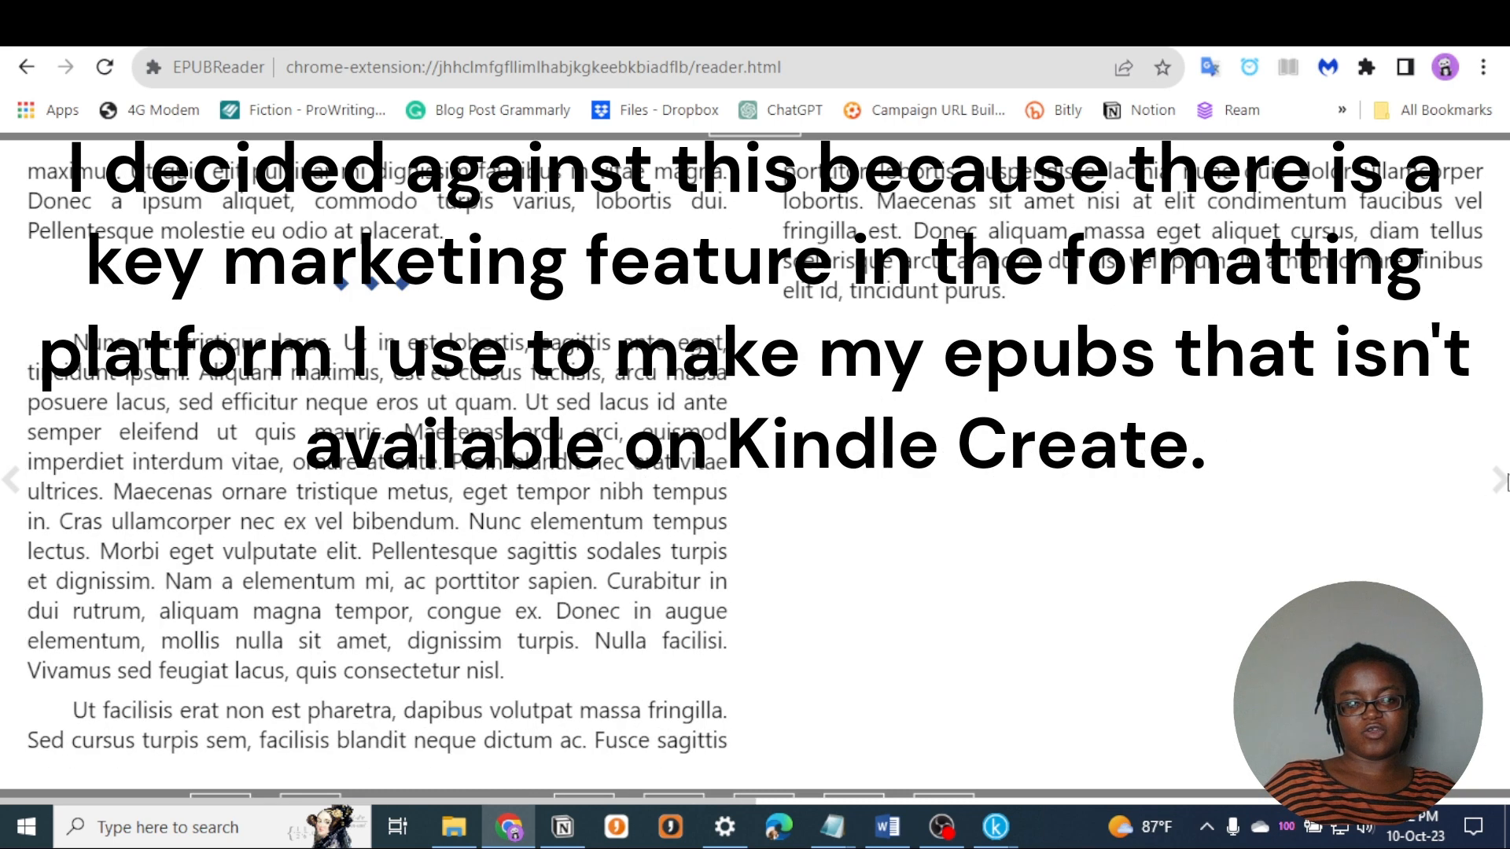
left_click(1507, 482)
left_click(1507, 482)
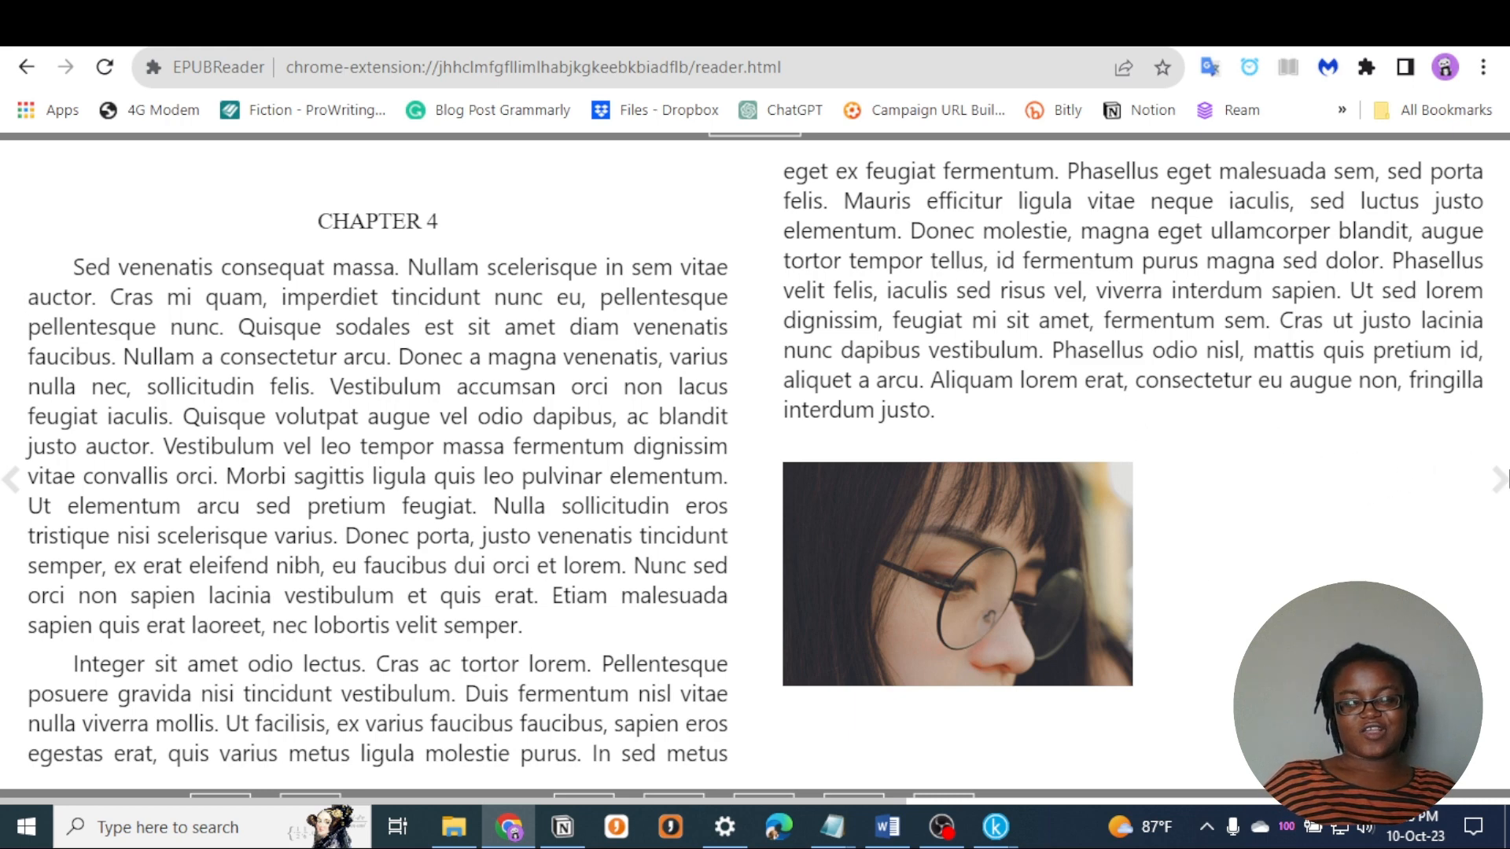
left_click(1500, 478)
left_click(1500, 478)
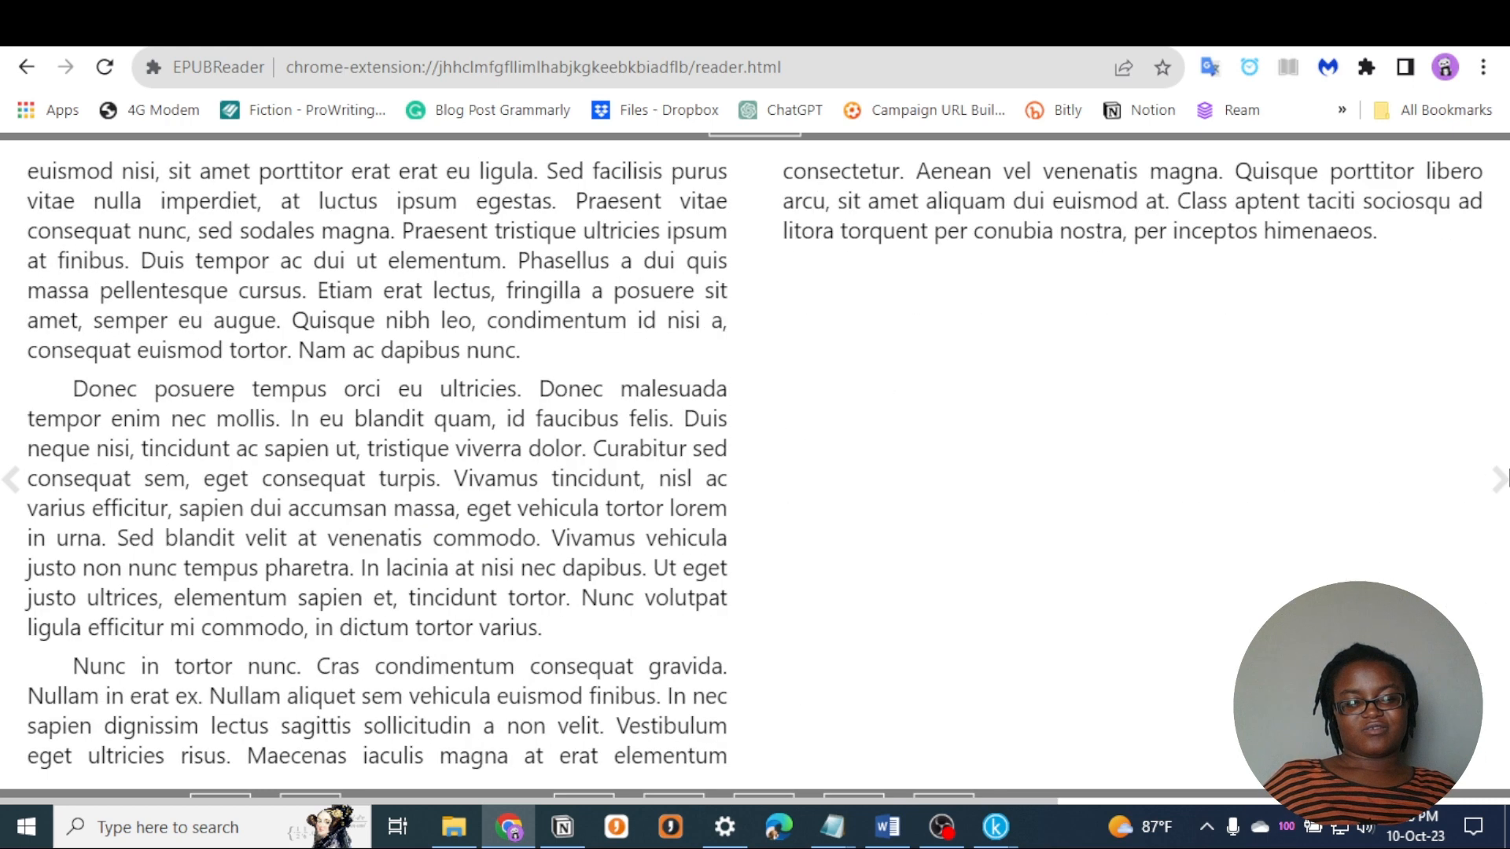
left_click(1501, 477)
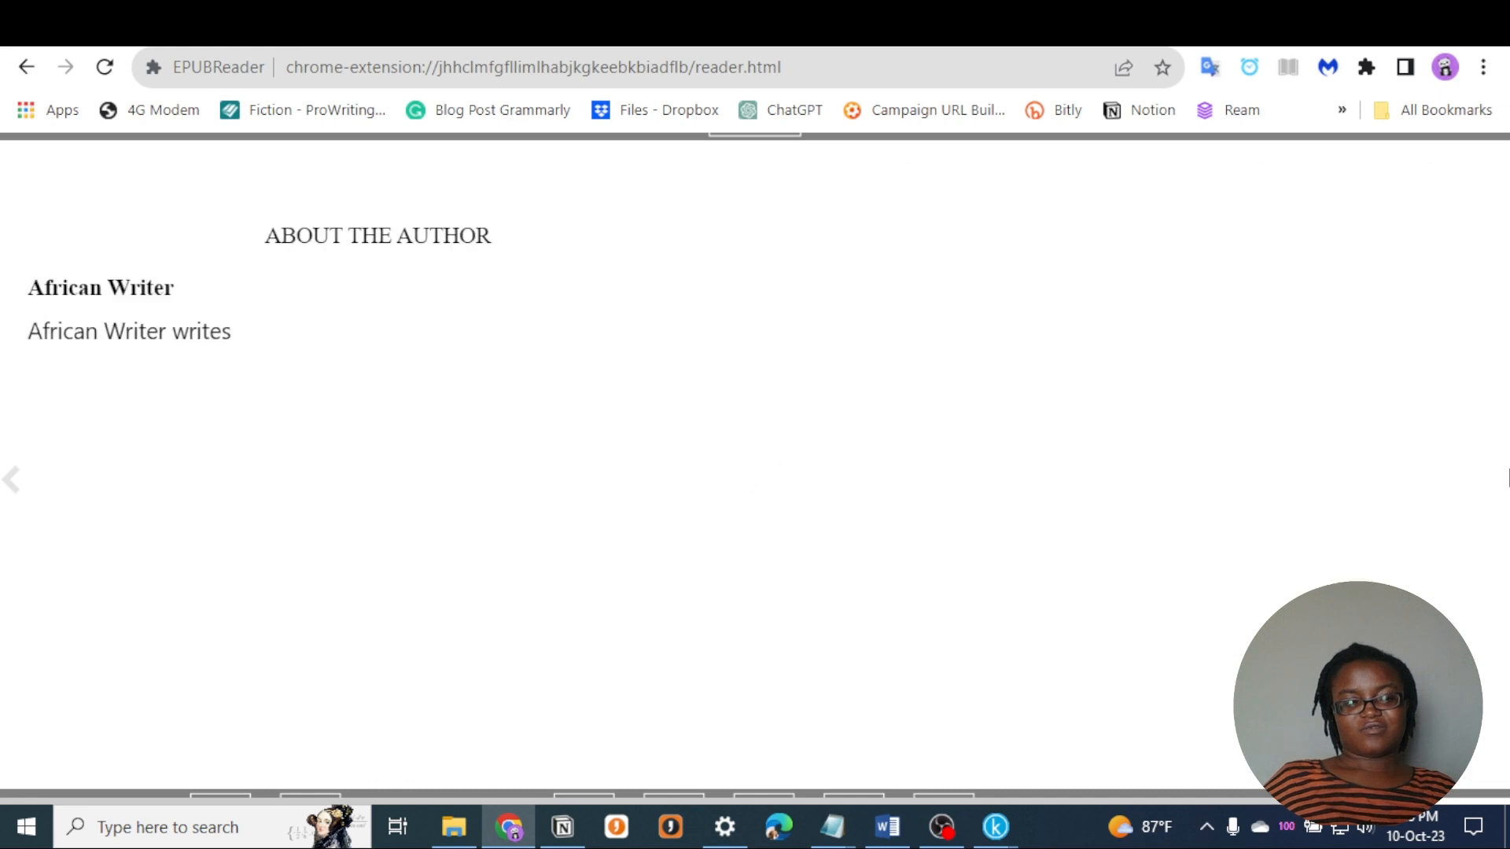
left_click(14, 503)
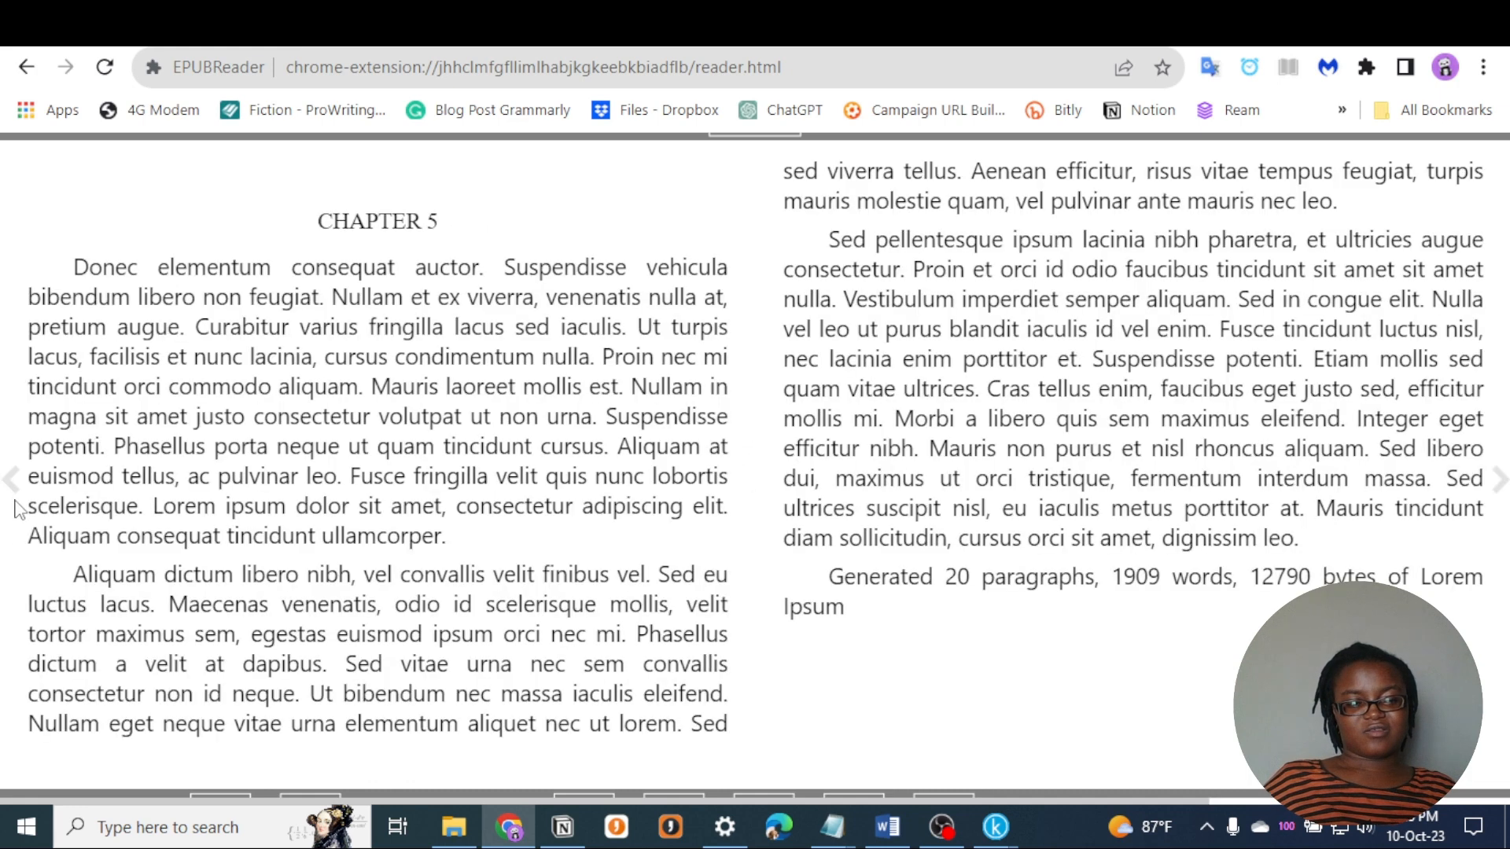